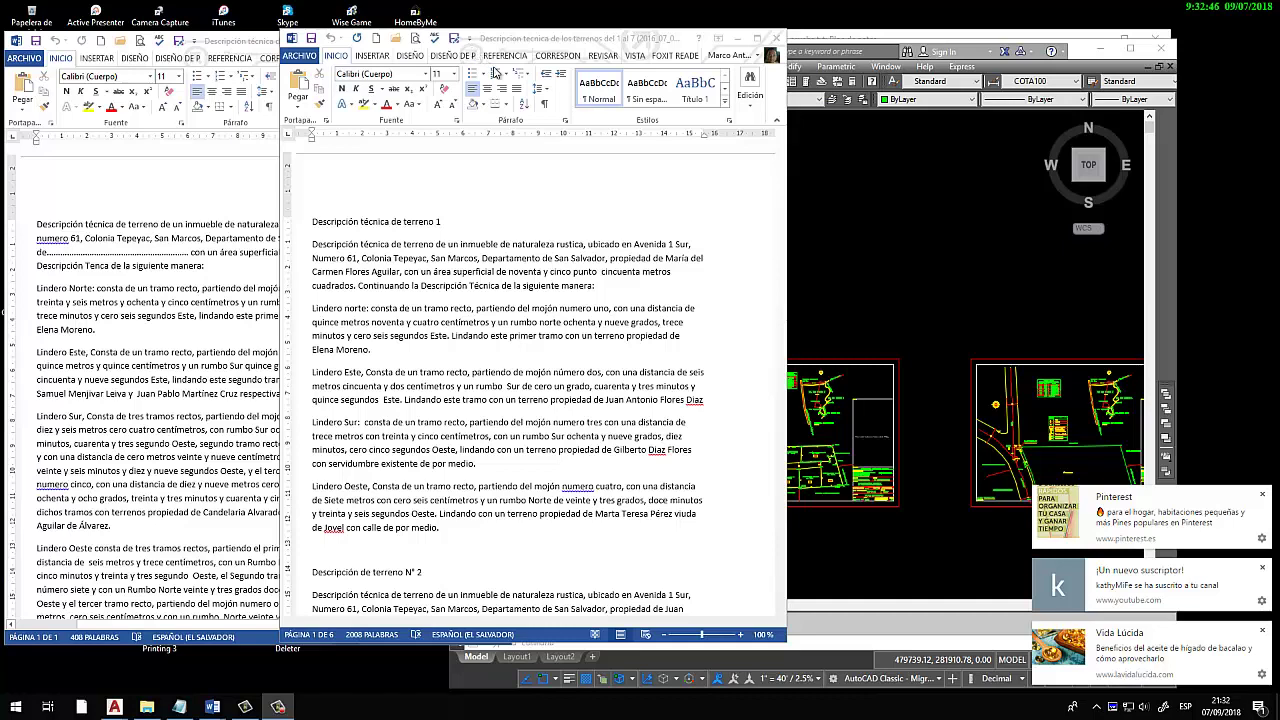
Move the land description window left and look over the TEPPEYAC mod drawing's sheets beside it
left_click_drag(474, 50, 198, 40)
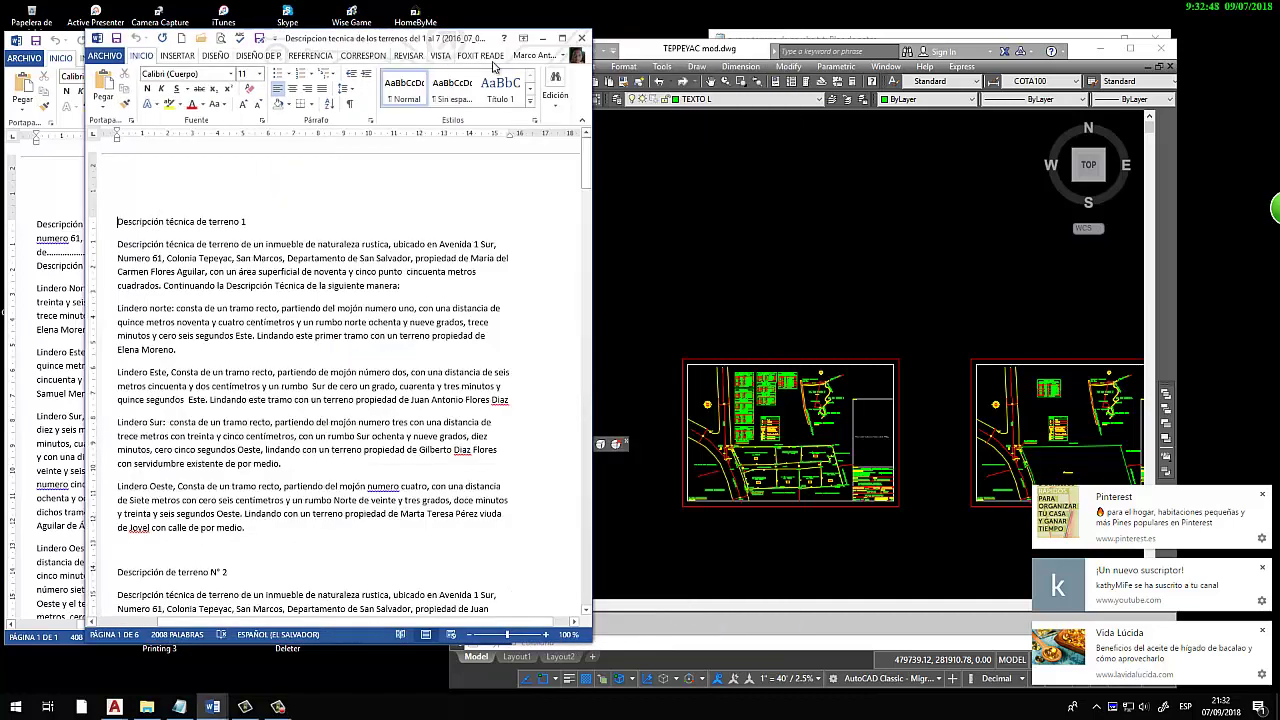
left_click(922, 300)
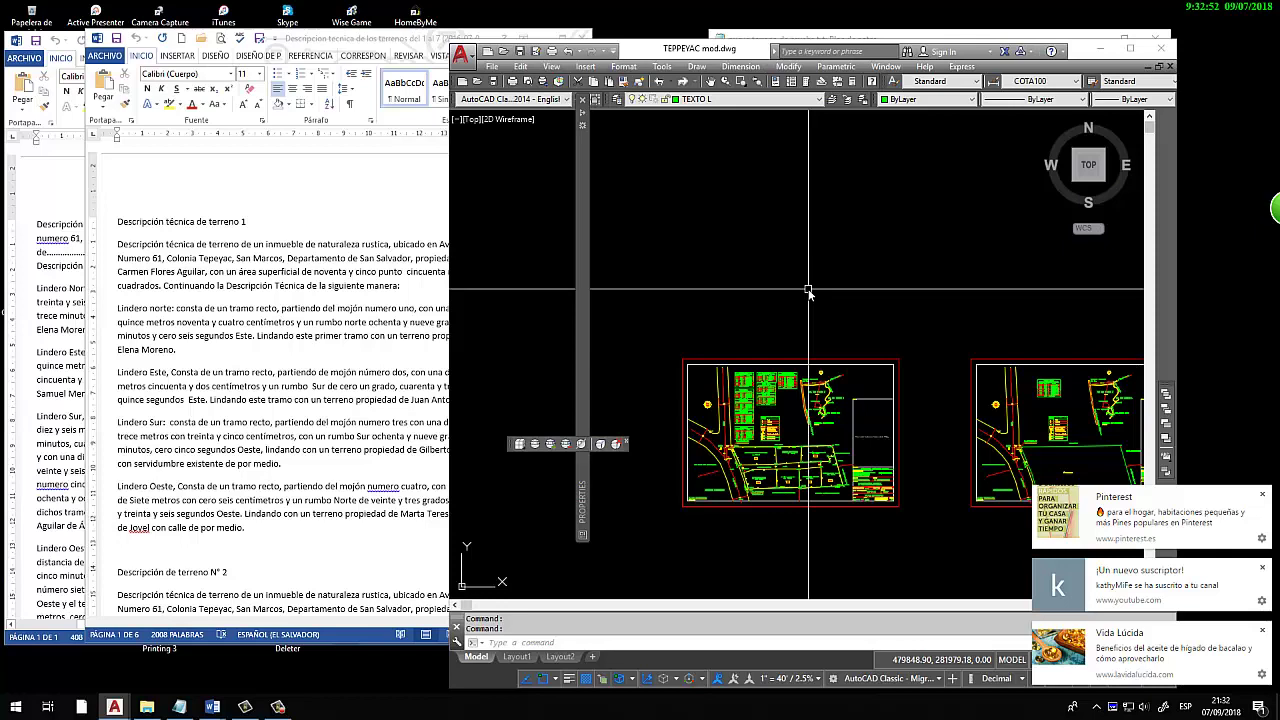
scroll(808, 291, "down", 1)
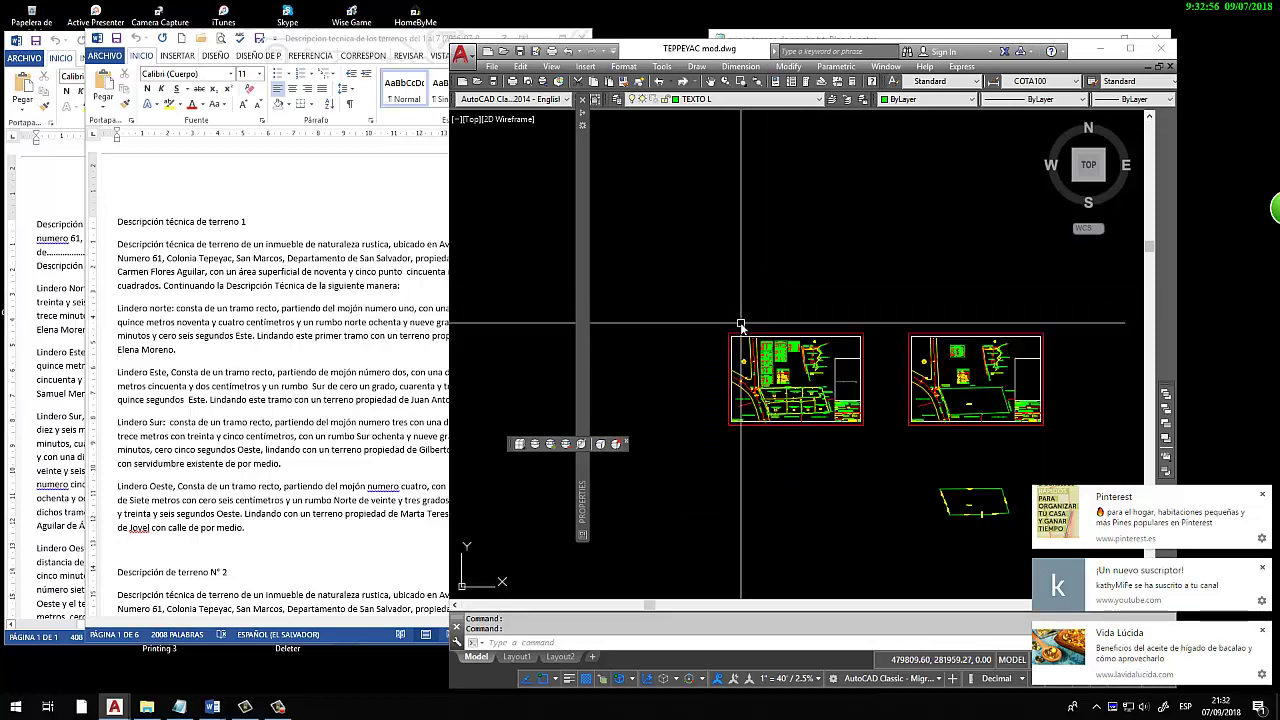
scroll(757, 313, "up", 1)
scroll(757, 313, "up", 1)
mouse_move(757, 315)
middle_mouse_down()
mouse_move(576, 269)
mouse_move(720, 272)
middle_mouse_up()
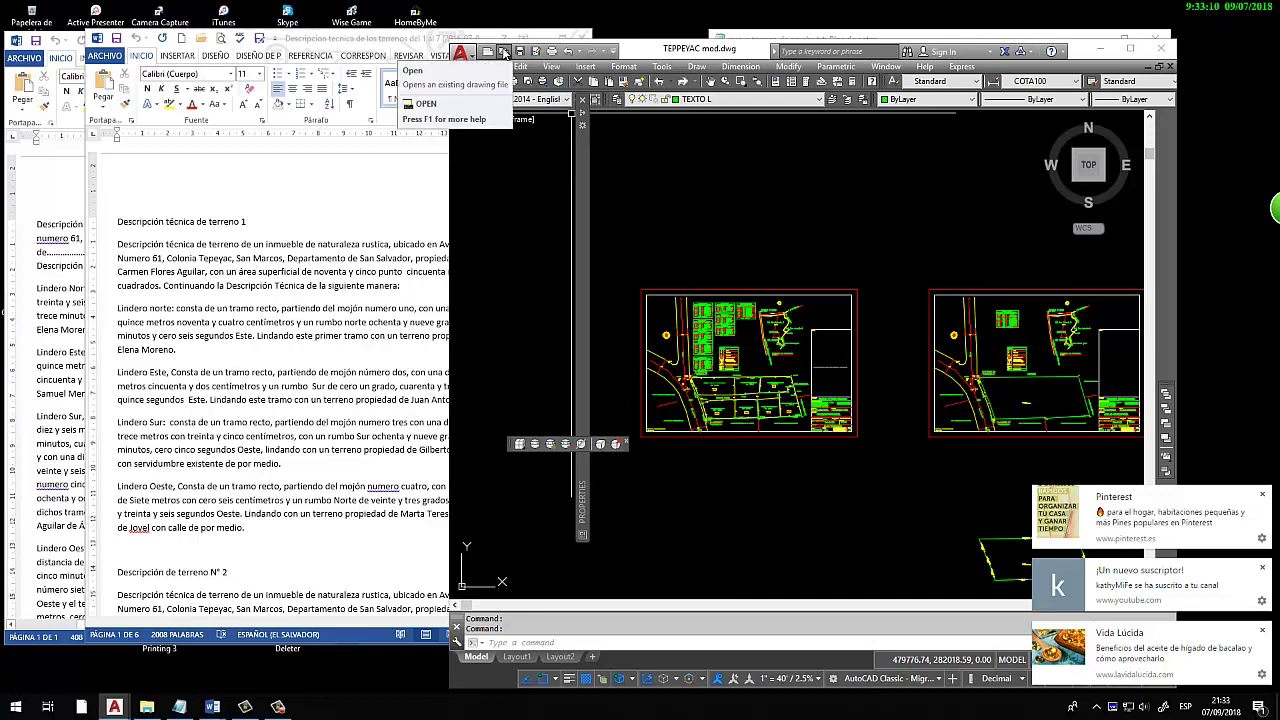
left_click(330, 47)
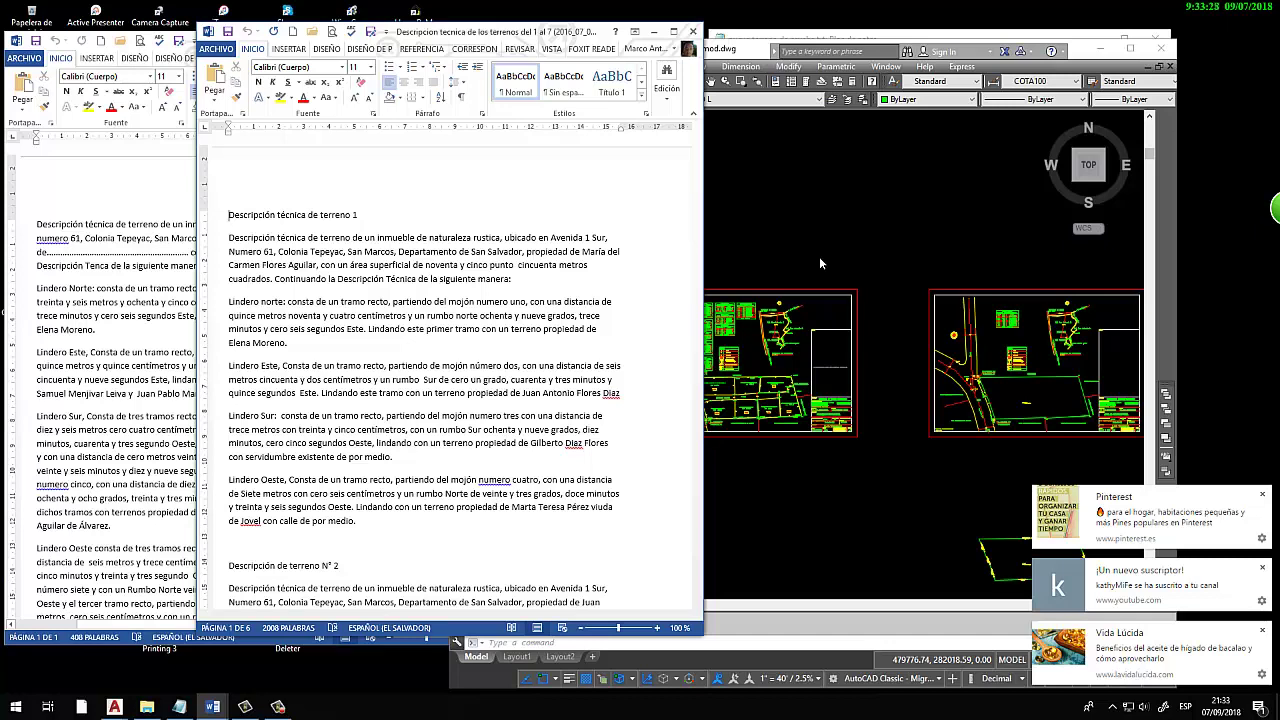
left_click(819, 256)
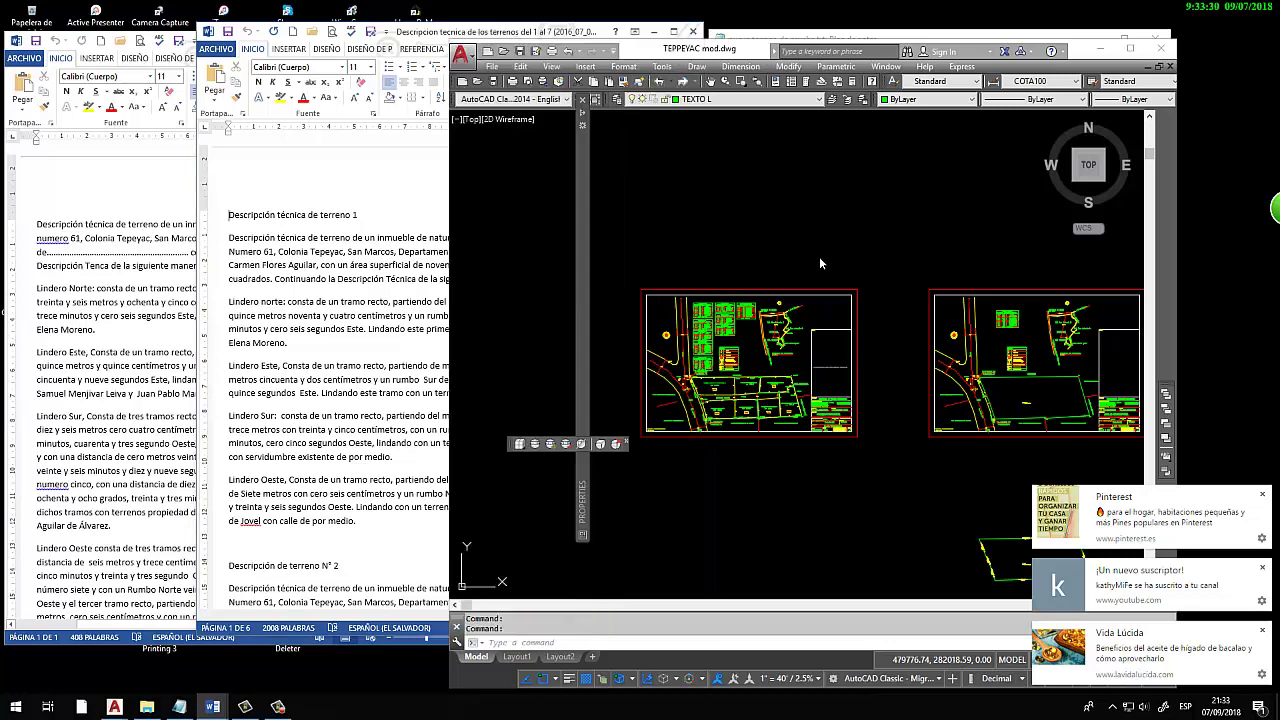
scroll(771, 277, "up", 3)
scroll(698, 270, "up", 2)
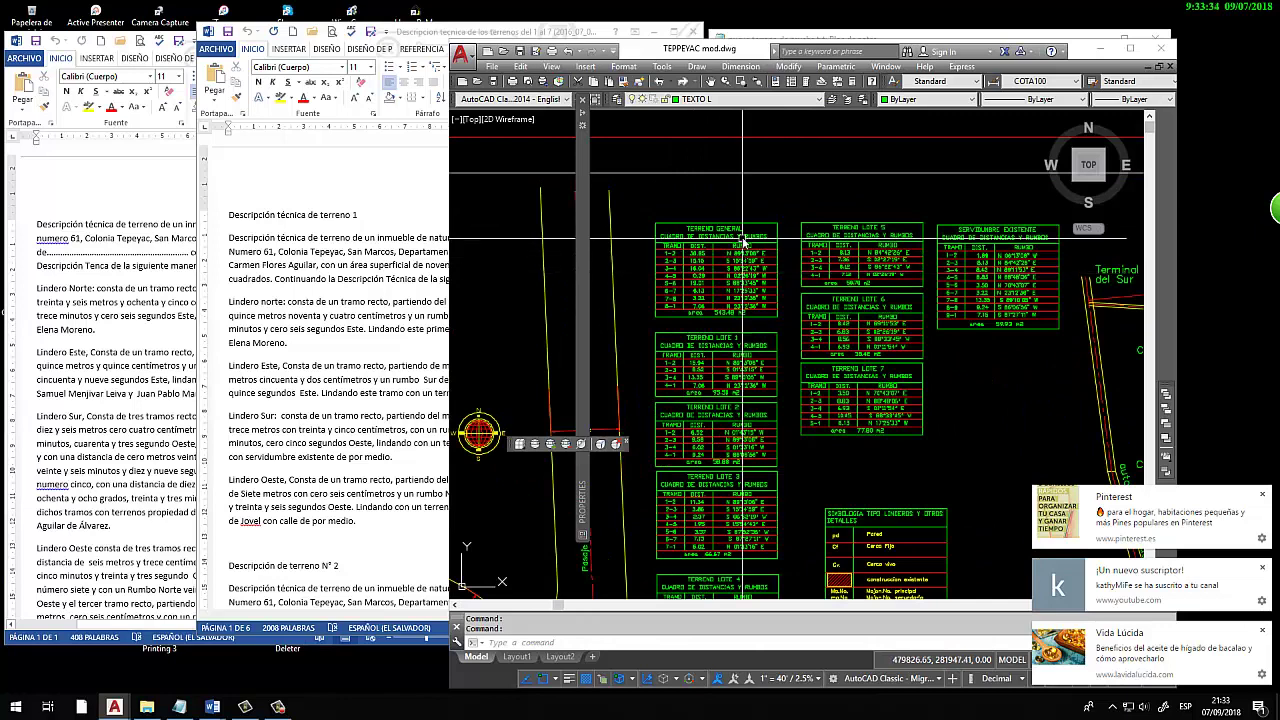
scroll(700, 290, "up", 2)
scroll(711, 272, "down", 2)
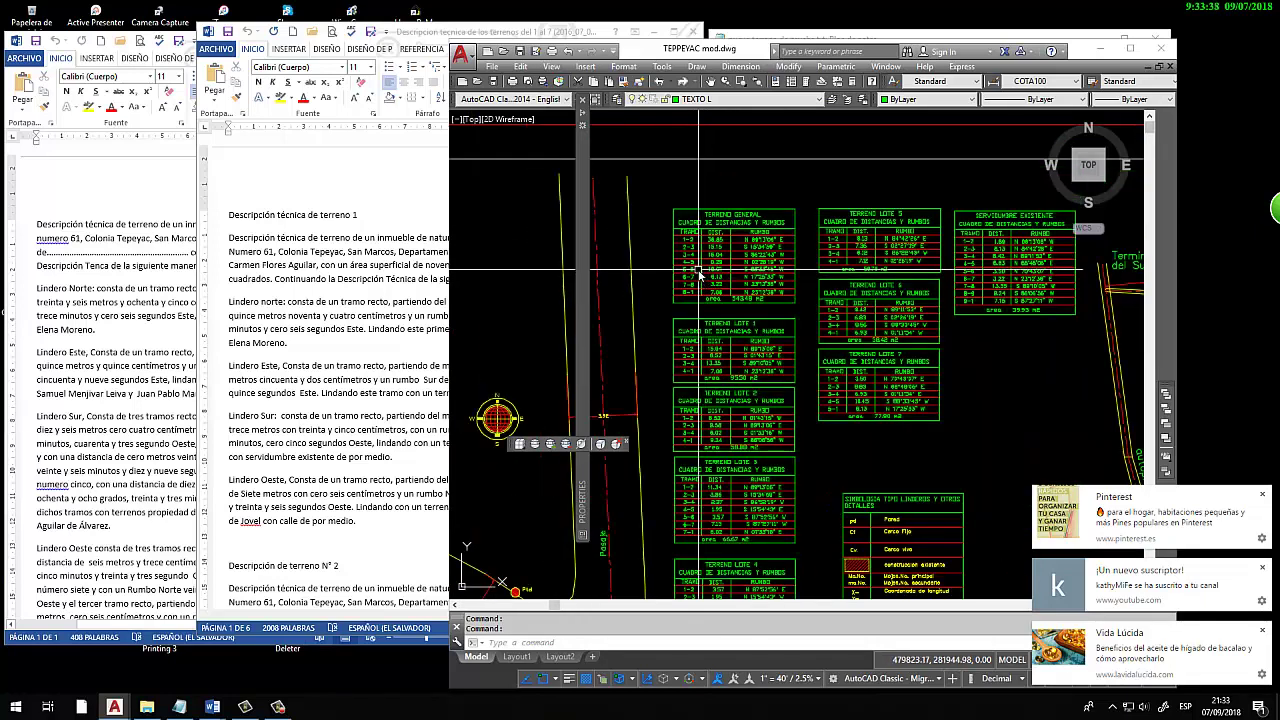
scroll(700, 272, "down", 2)
scroll(700, 272, "down", 2)
scroll(700, 272, "down", 2)
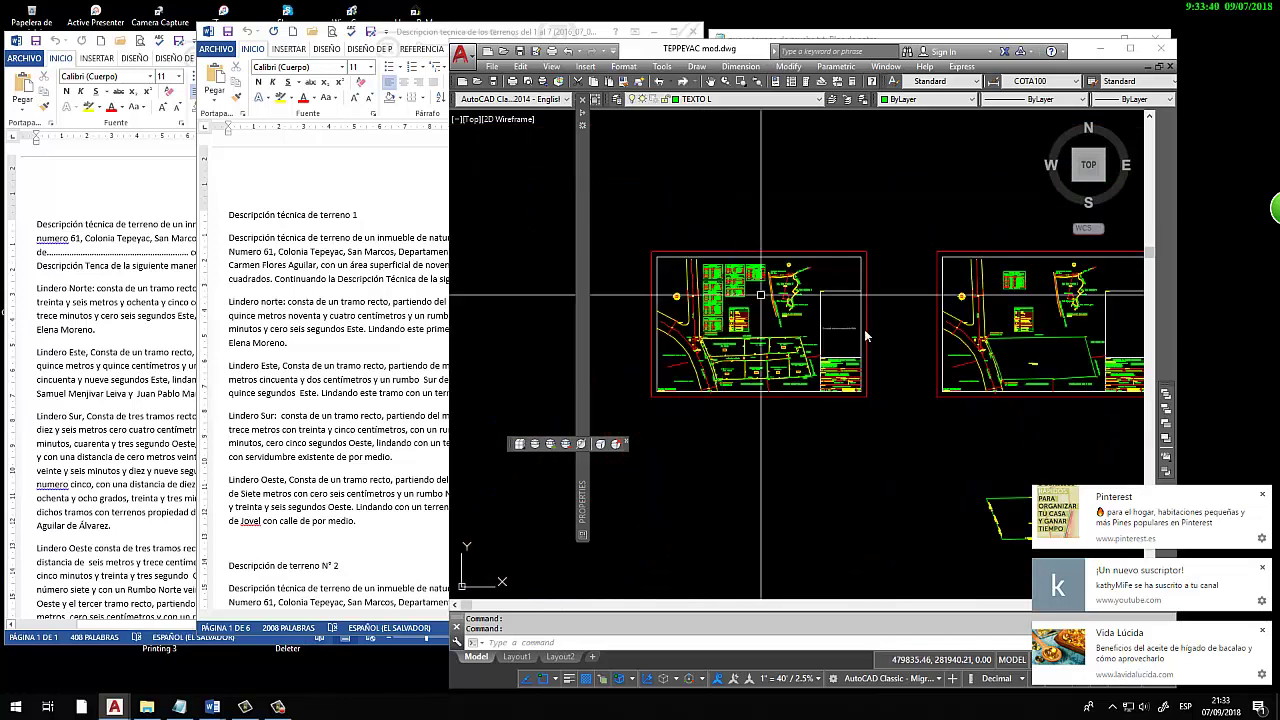
scroll(1091, 323, "up", 1)
scroll(1091, 323, "up", 2)
scroll(960, 370, "up", 2)
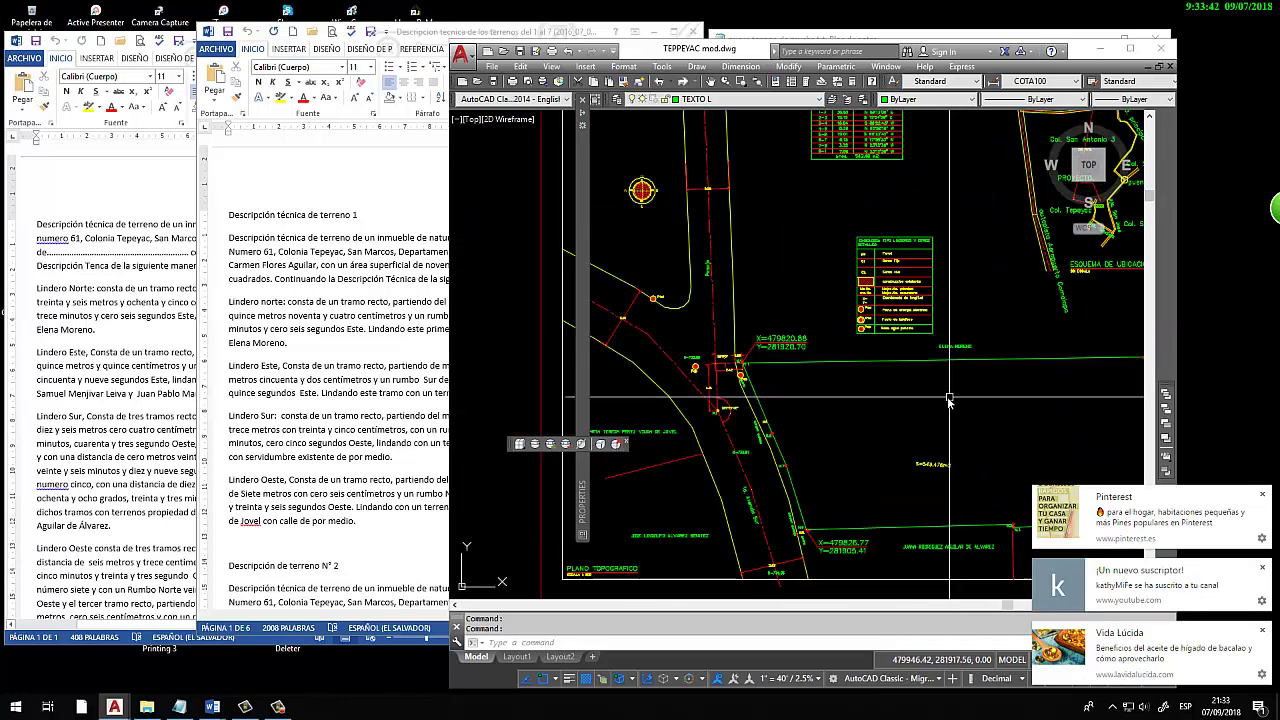
scroll(880, 400, "down", 1)
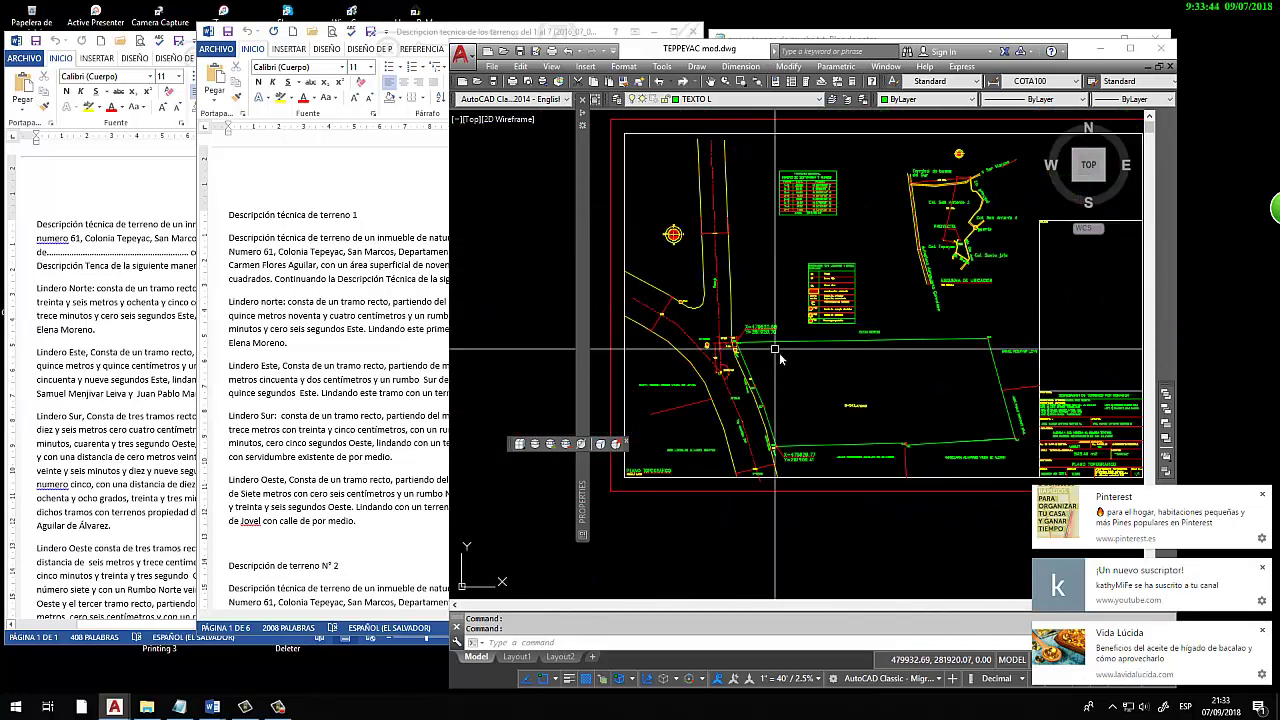
scroll(921, 404, "up", 2)
scroll(921, 404, "up", 2)
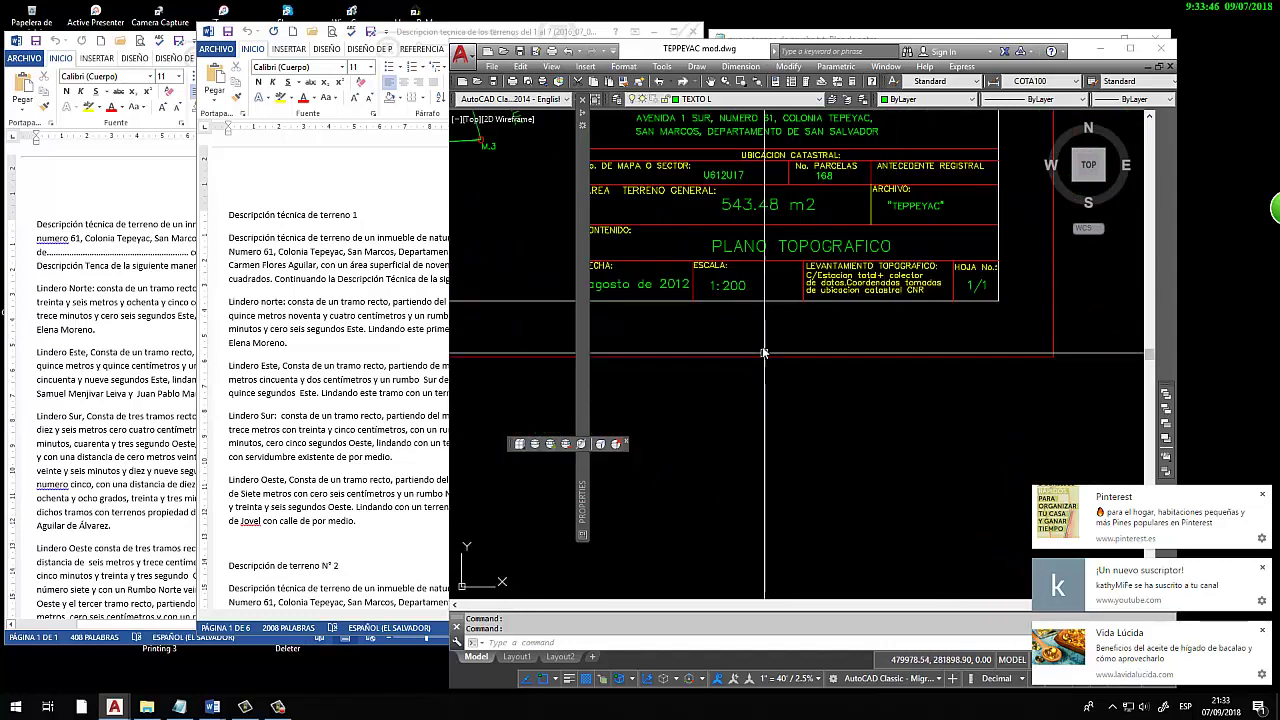
mouse_move(695, 367)
middle_mouse_down()
mouse_move(822, 415)
mouse_move(853, 482)
middle_mouse_up()
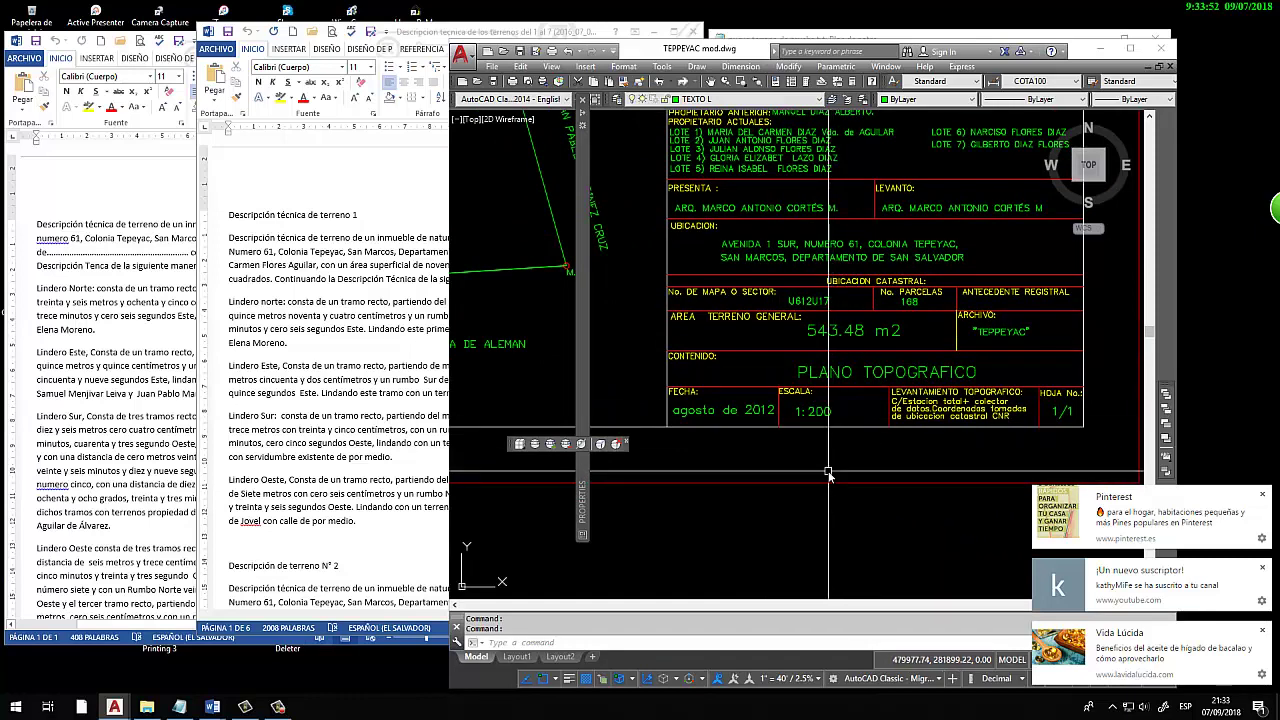
scroll(830, 468, "down", 2)
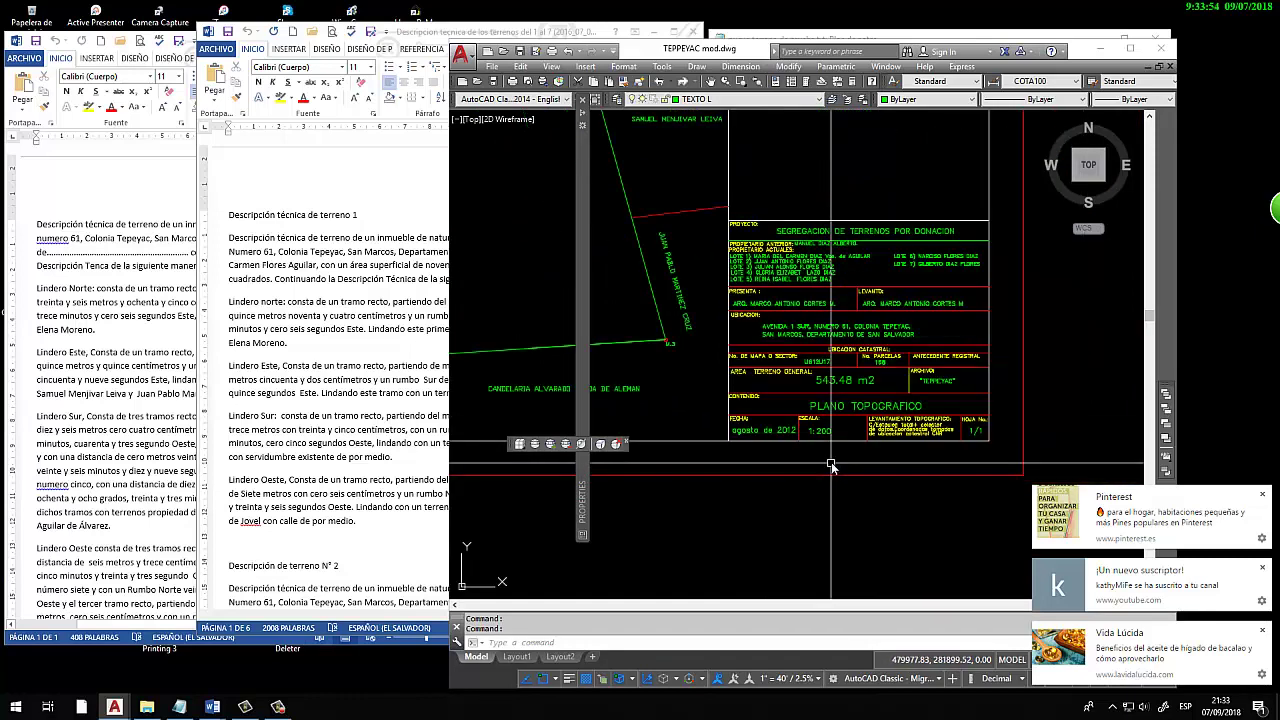
middle_click_drag(752, 408, 882, 440)
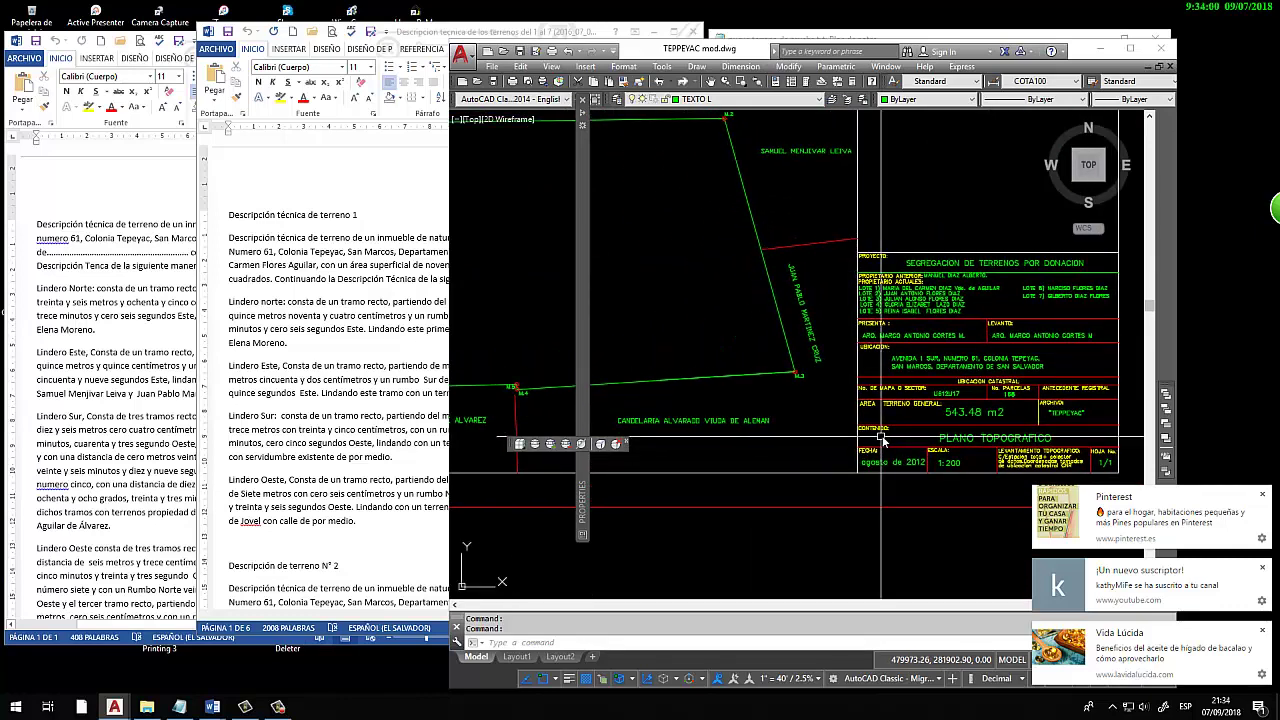
scroll(960, 420, "down", 2)
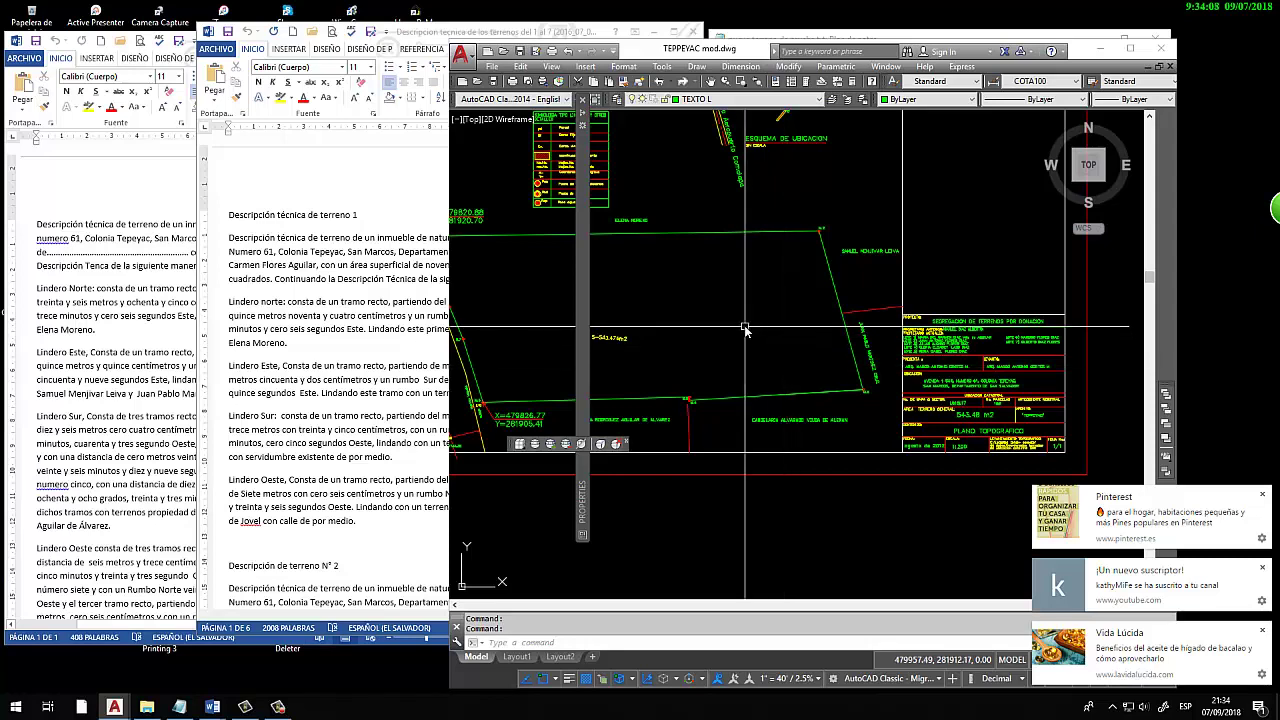
middle_click_drag(745, 328, 837, 342)
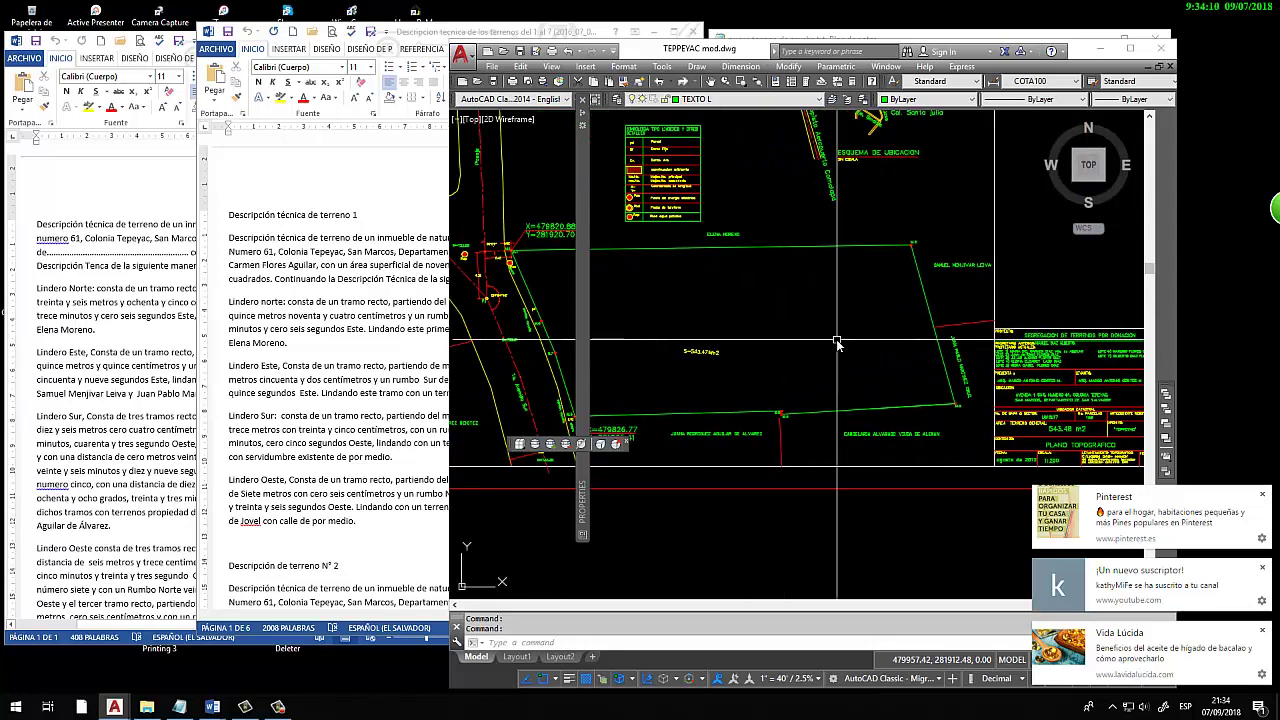
middle_click_drag(693, 330, 845, 360)
scroll(757, 352, "down", 3)
scroll(845, 368, "up", 3)
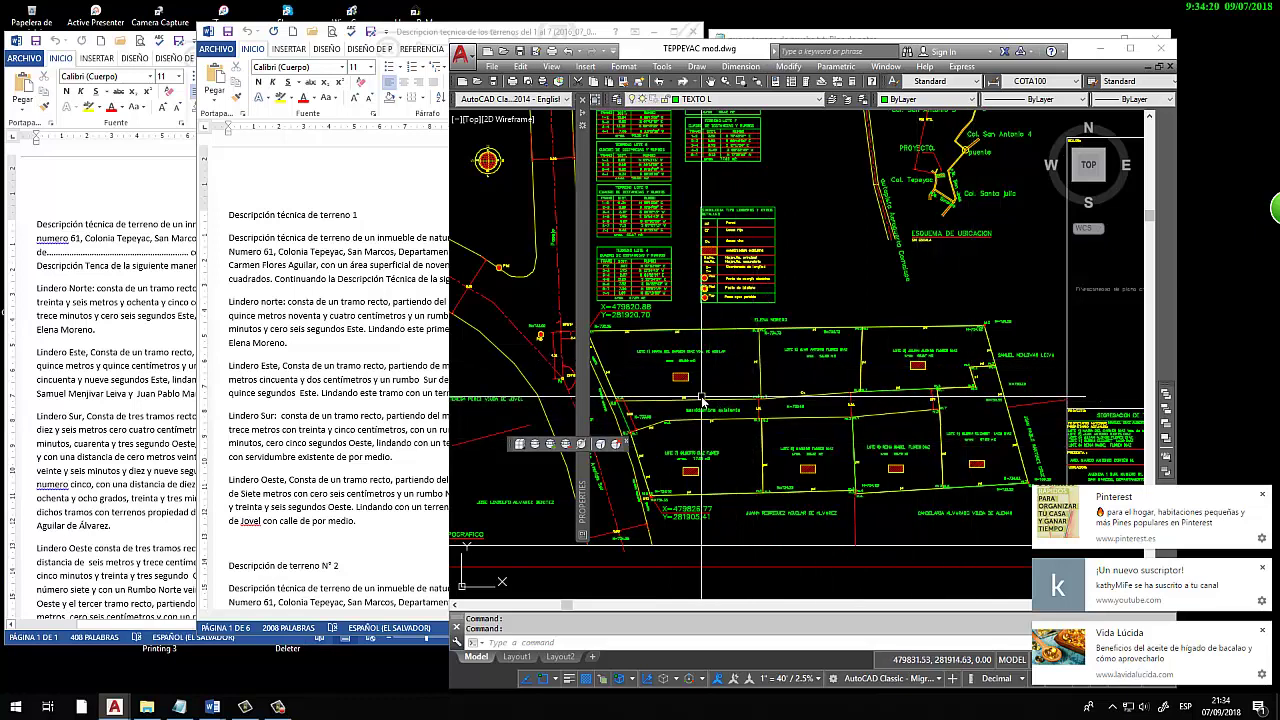
scroll(703, 400, "down", 3)
scroll(887, 348, "down", 2)
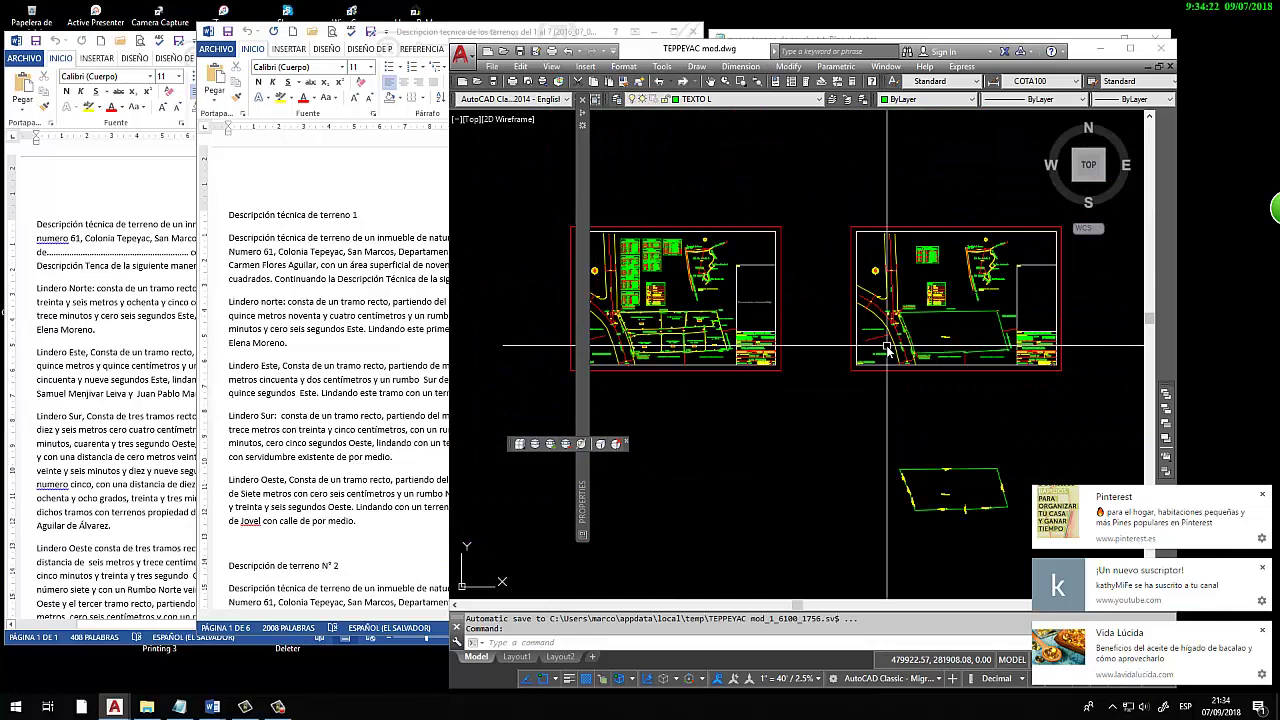
scroll(887, 348, "up", 3)
scroll(1000, 392, "up", 1)
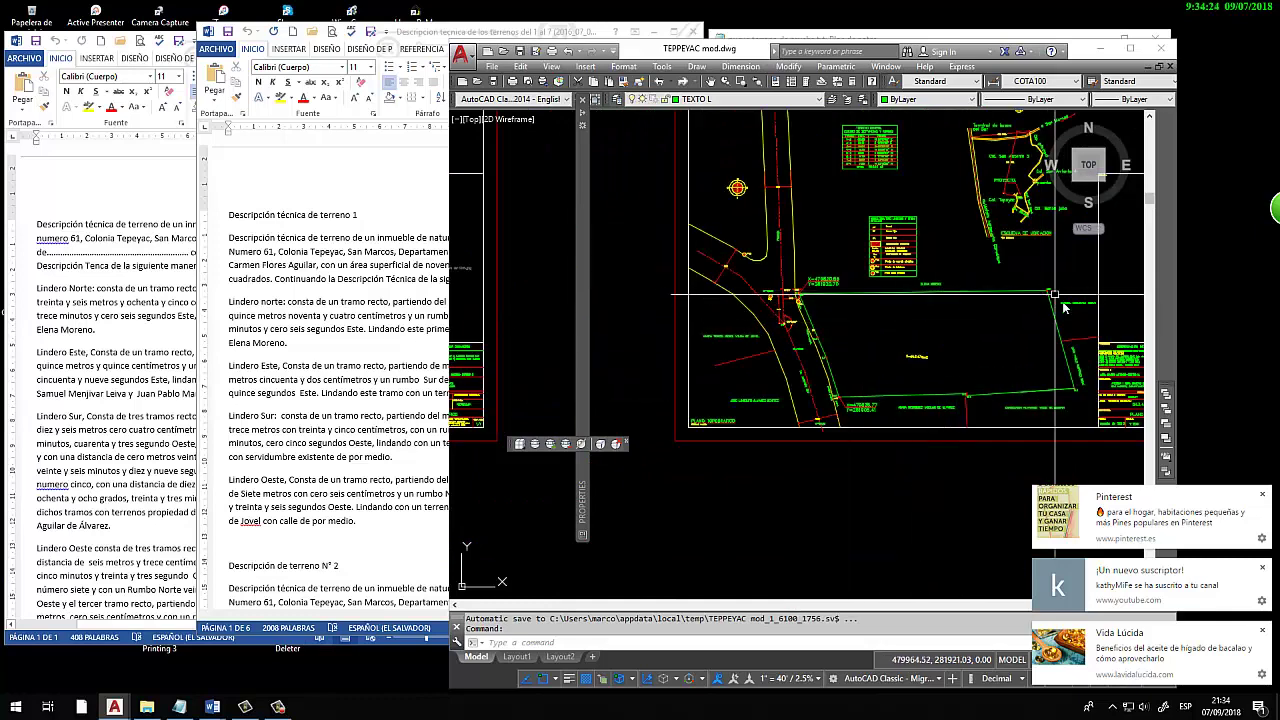
scroll(1000, 392, "down", 3)
scroll(852, 372, "up", 3)
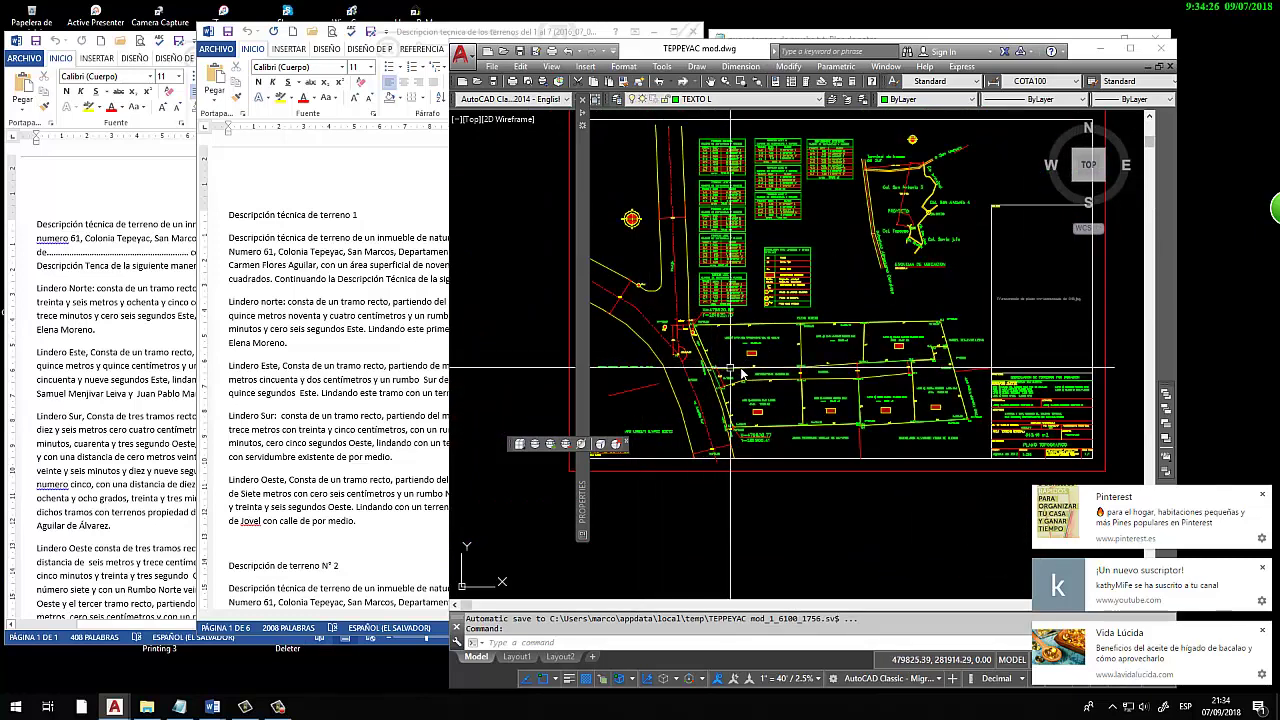
middle_click_drag(851, 372, 764, 360)
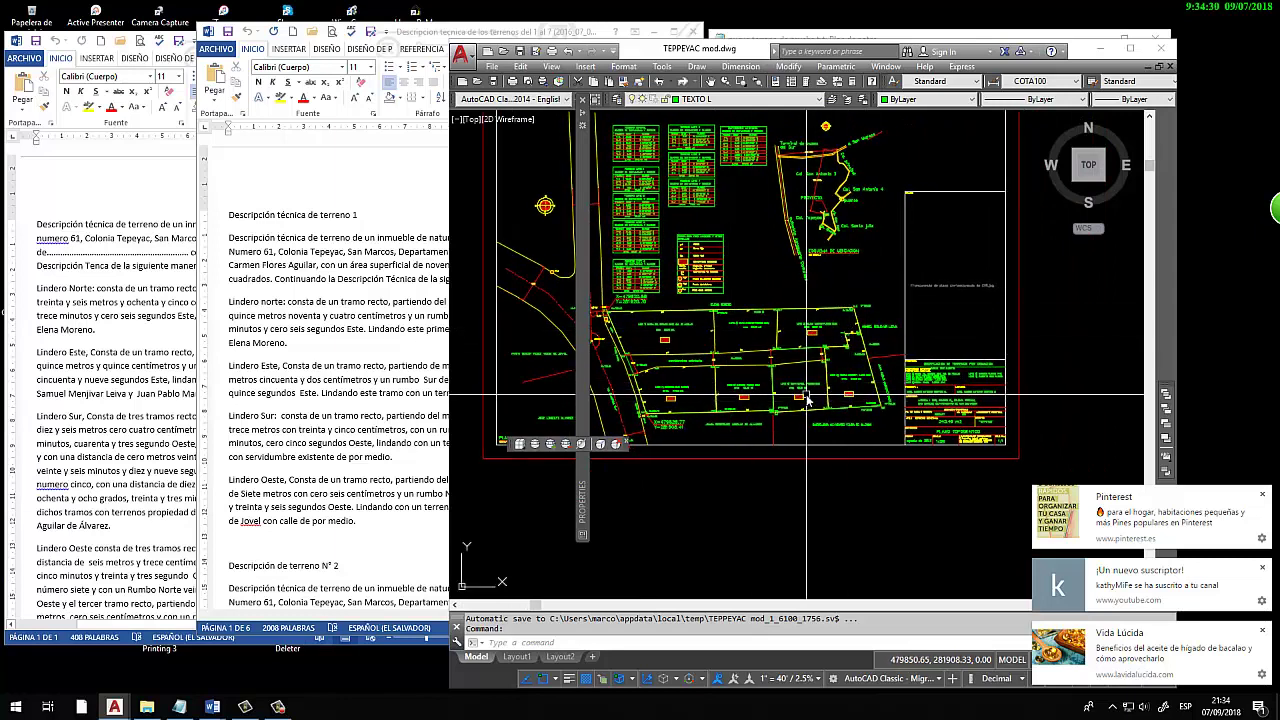
scroll(711, 330, "up", 2)
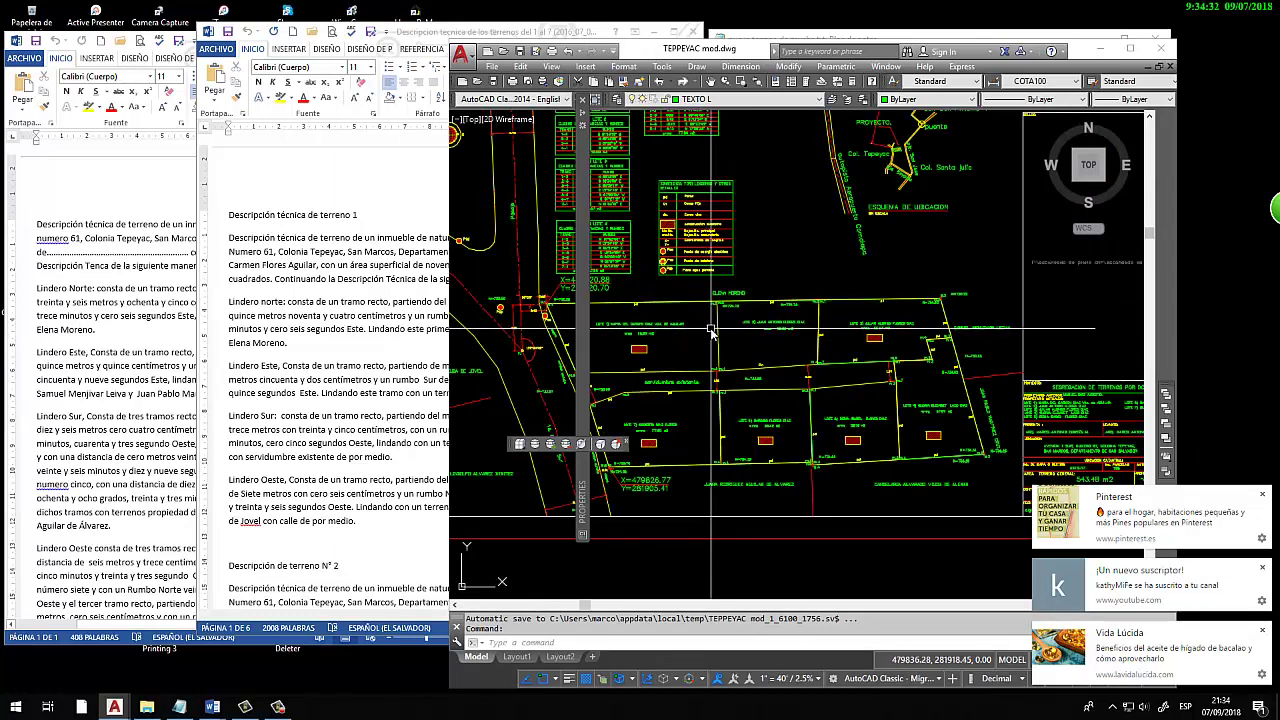
middle_click_drag(711, 333, 670, 333)
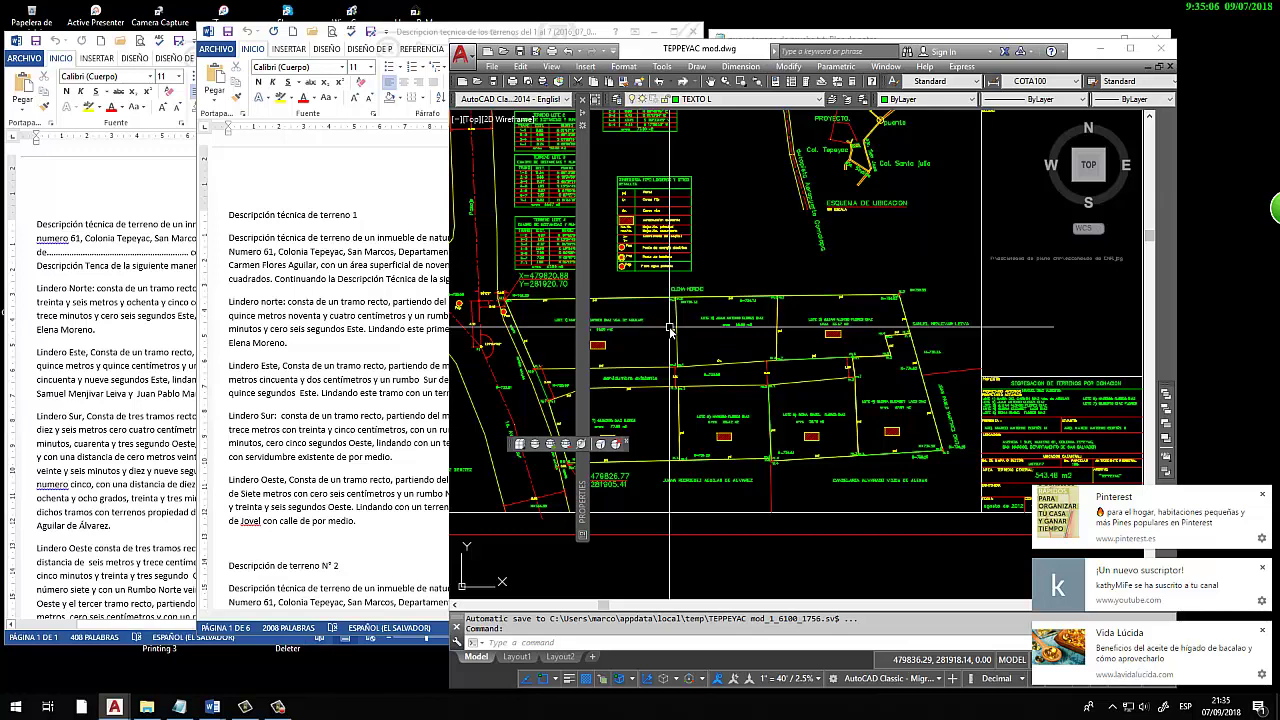
scroll(669, 333, "down", 2)
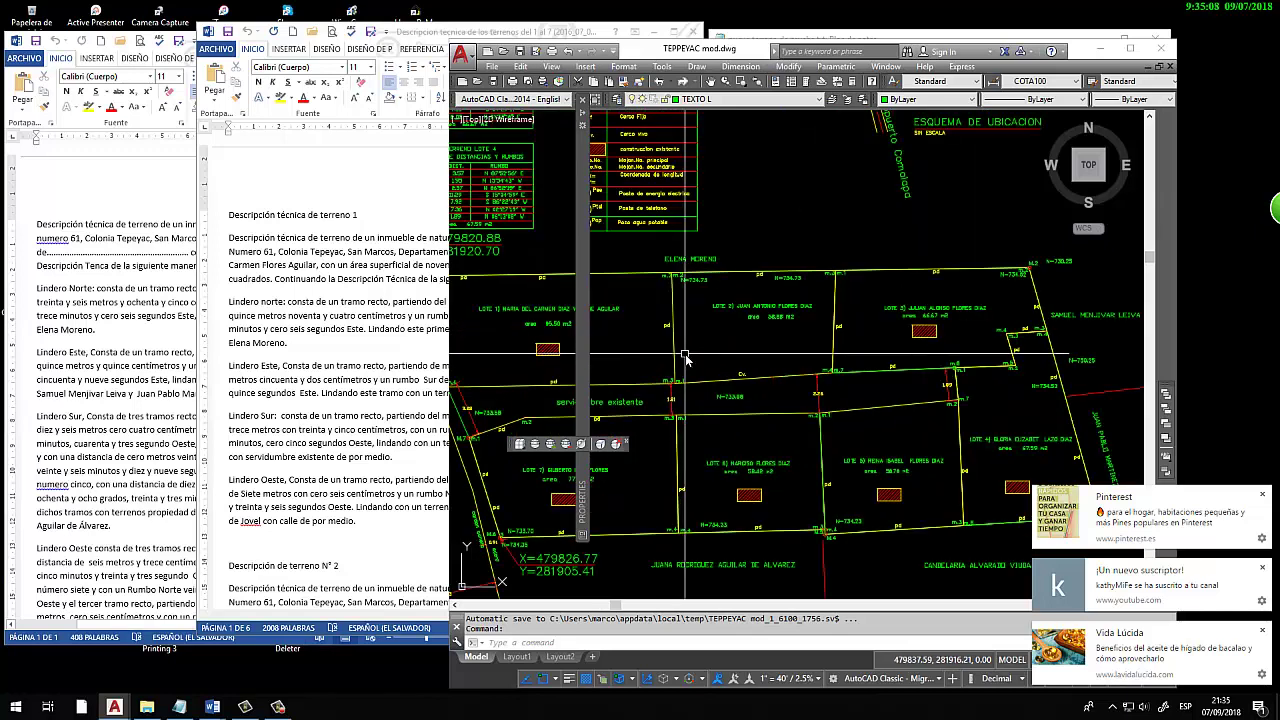
scroll(845, 300, "down", 4)
scroll(845, 300, "up", 5)
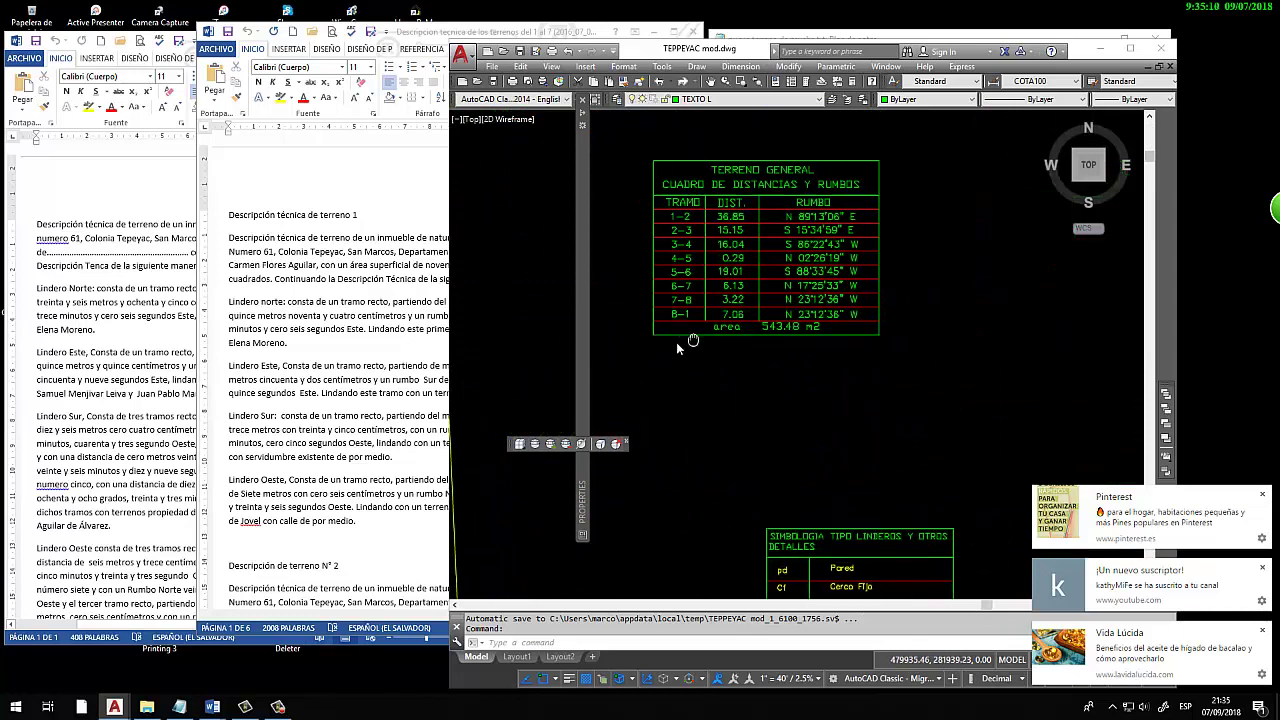
scroll(826, 263, "down", 1)
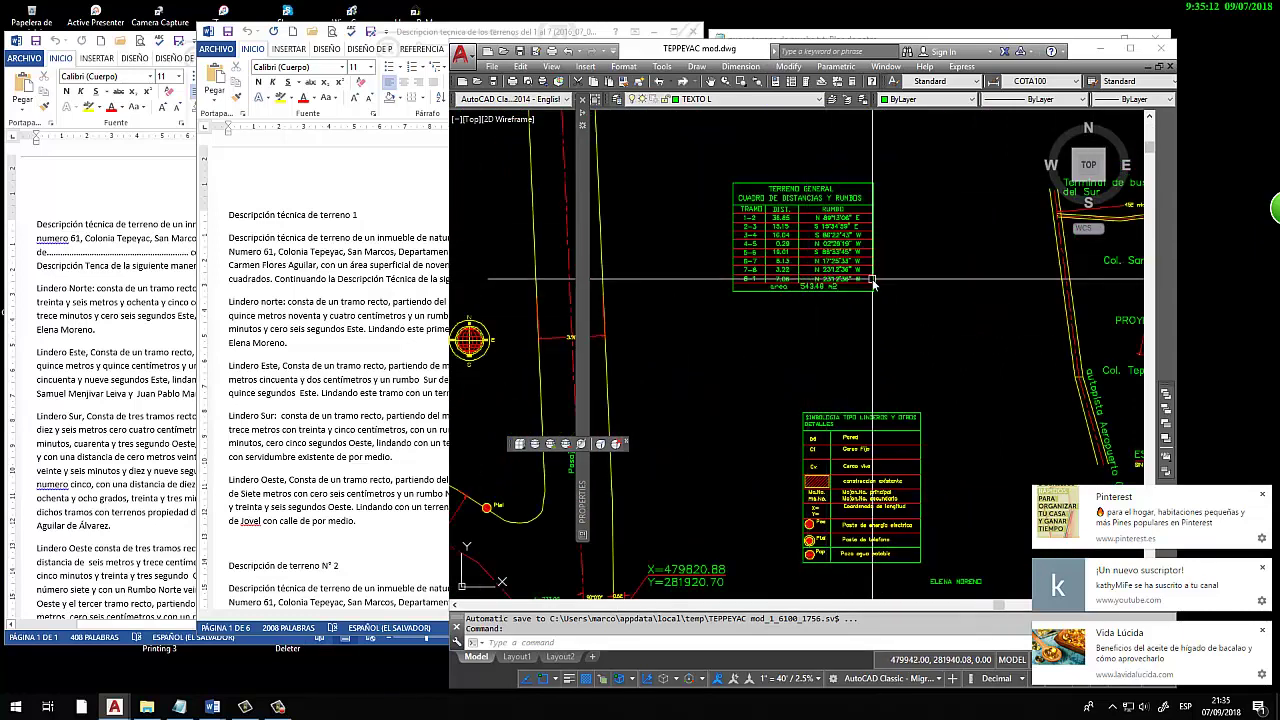
scroll(908, 253, "down", 5)
scroll(880, 245, "down", 1)
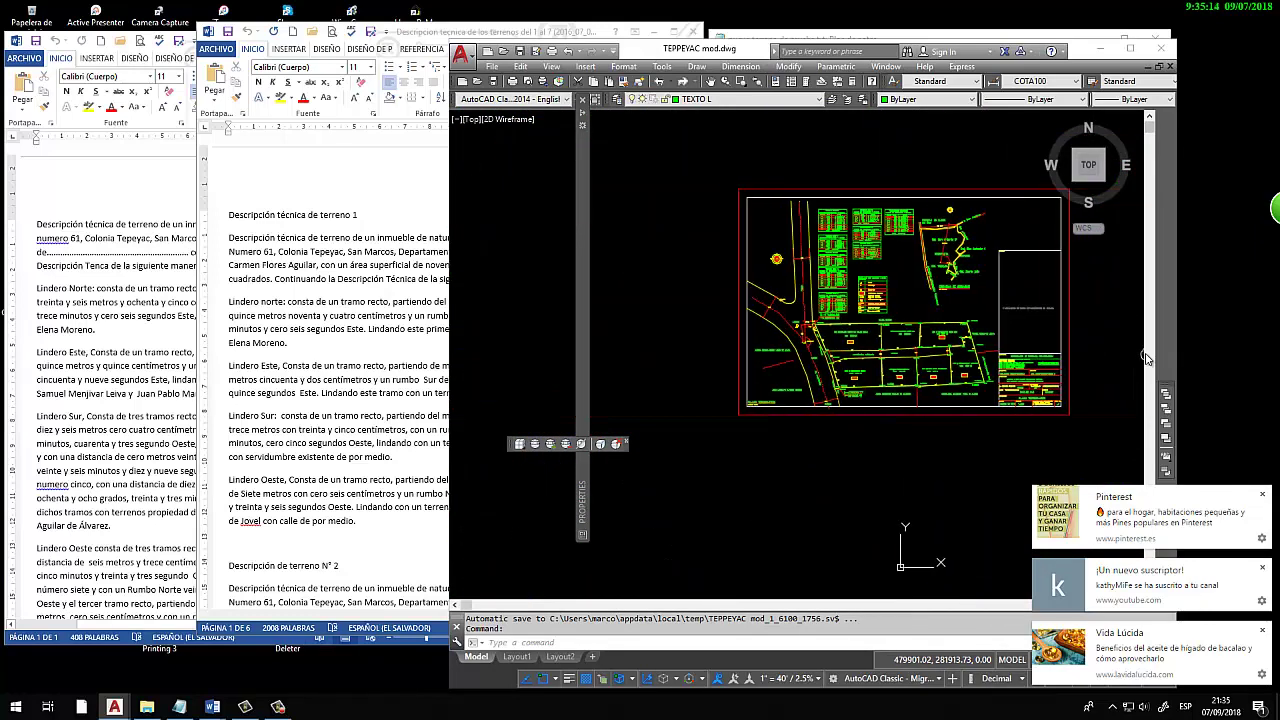
scroll(828, 228, "up", 5)
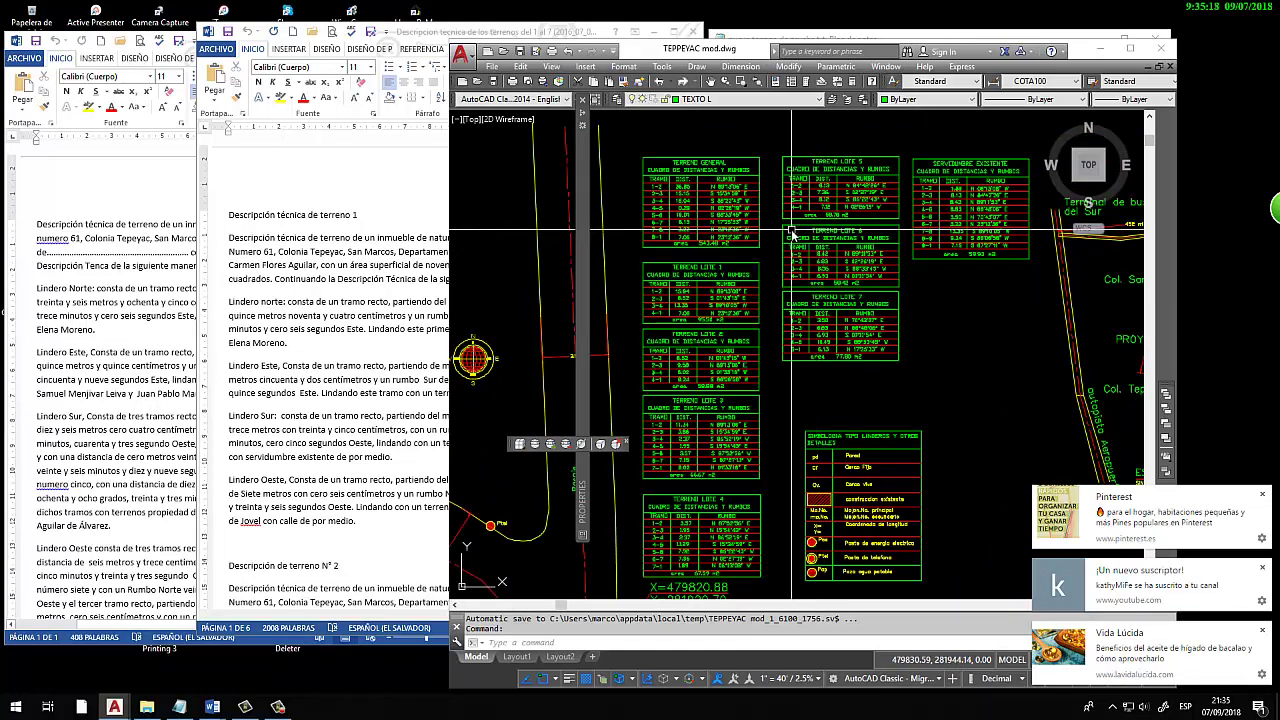
scroll(795, 238, "up", 2)
scroll(822, 262, "down", 2)
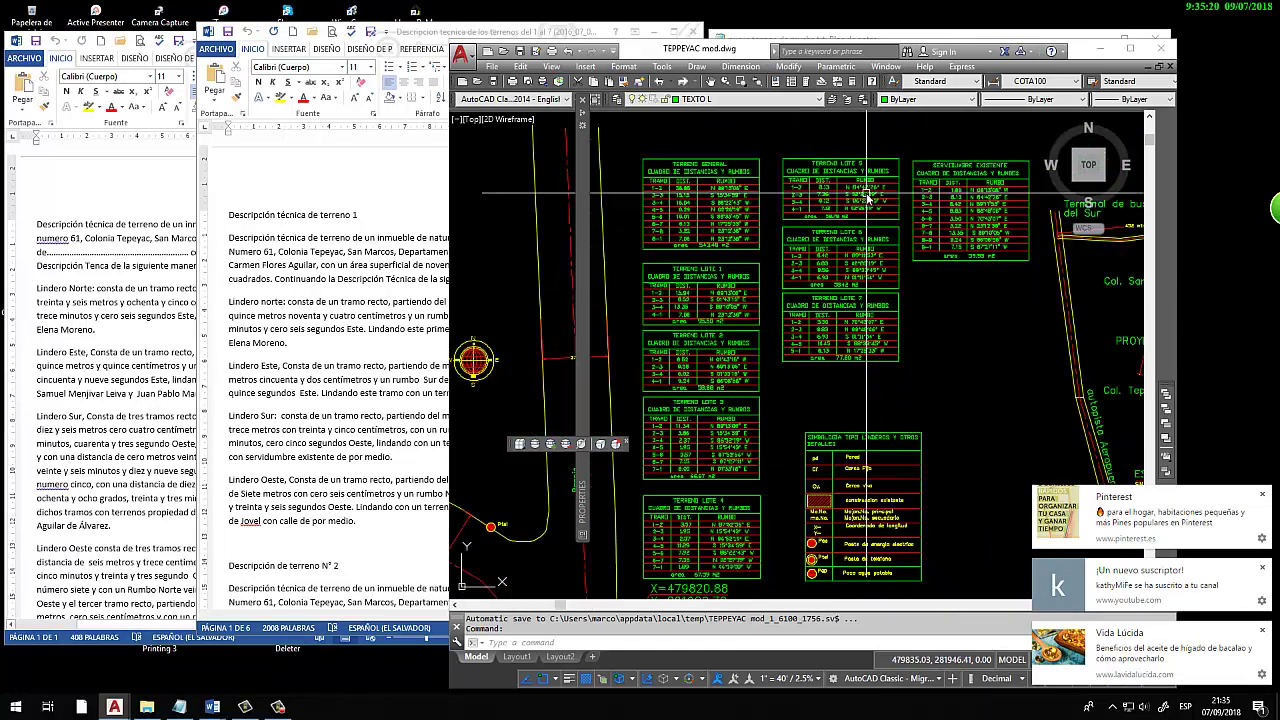
scroll(830, 265, "down", 2)
scroll(850, 280, "down", 2)
scroll(865, 295, "down", 1)
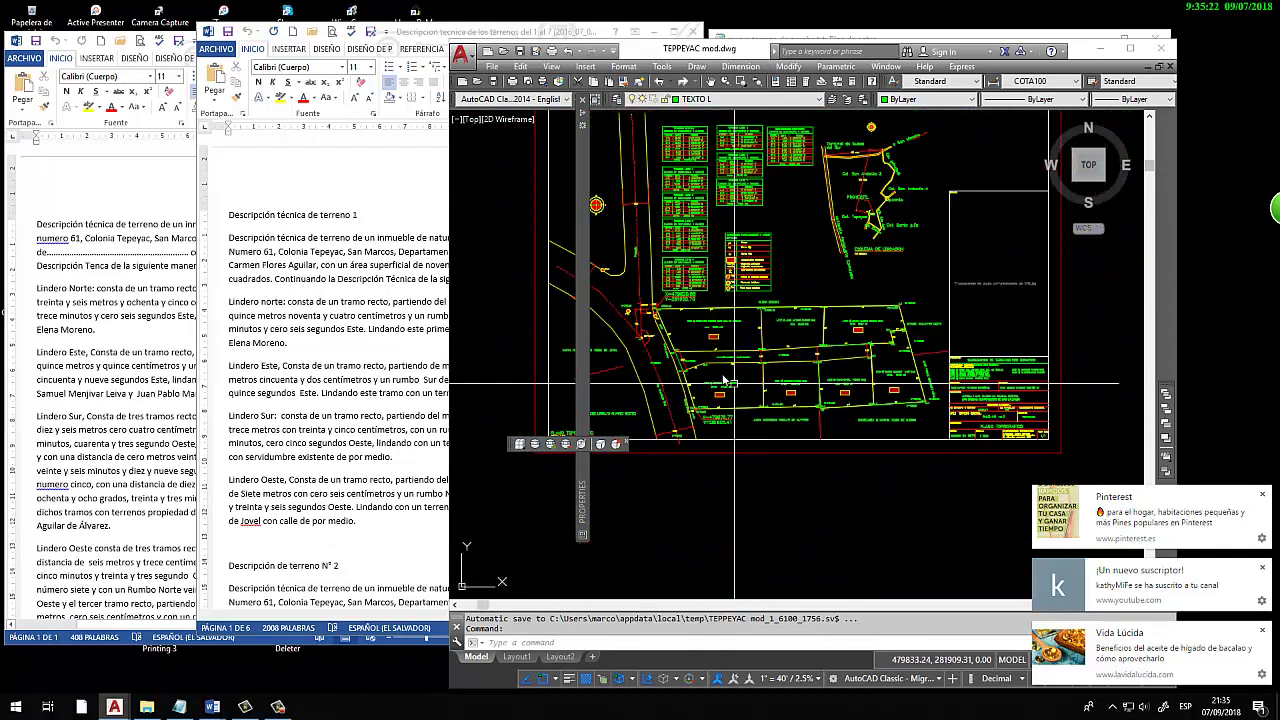
scroll(872, 305, "up", 2)
scroll(870, 360, "up", 2)
scroll(868, 430, "up", 1)
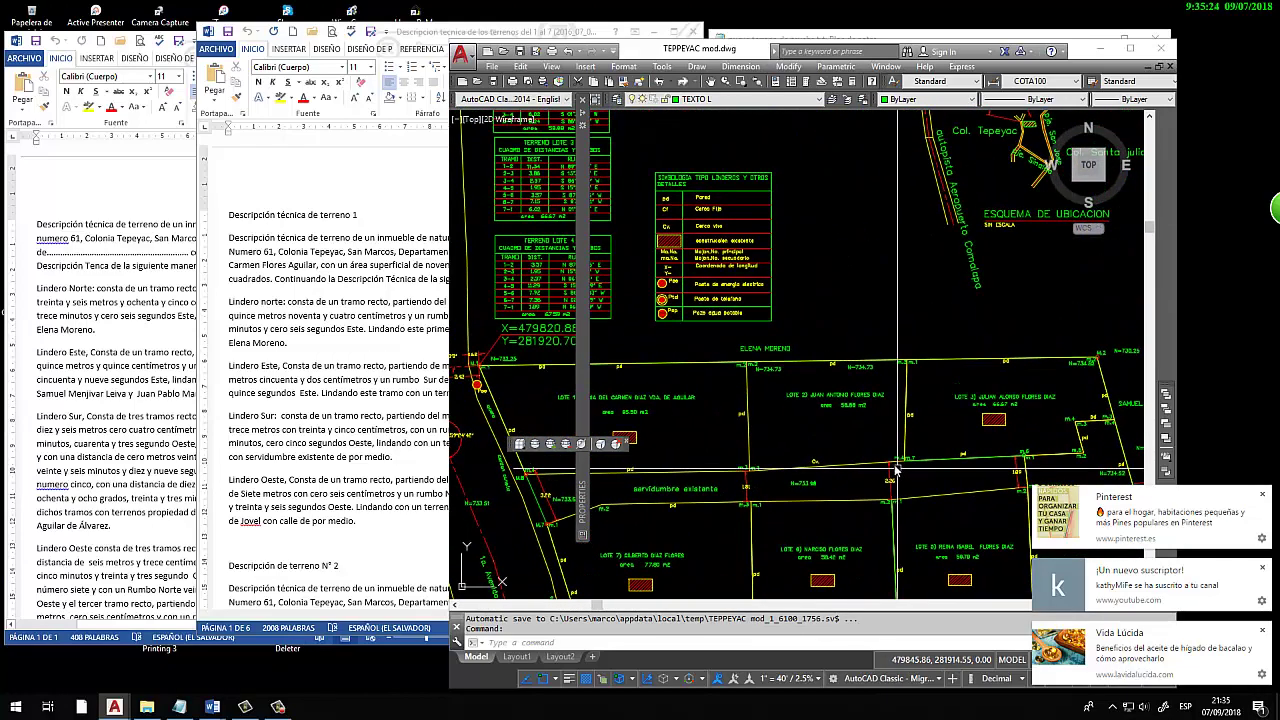
scroll(866, 458, "down", 1)
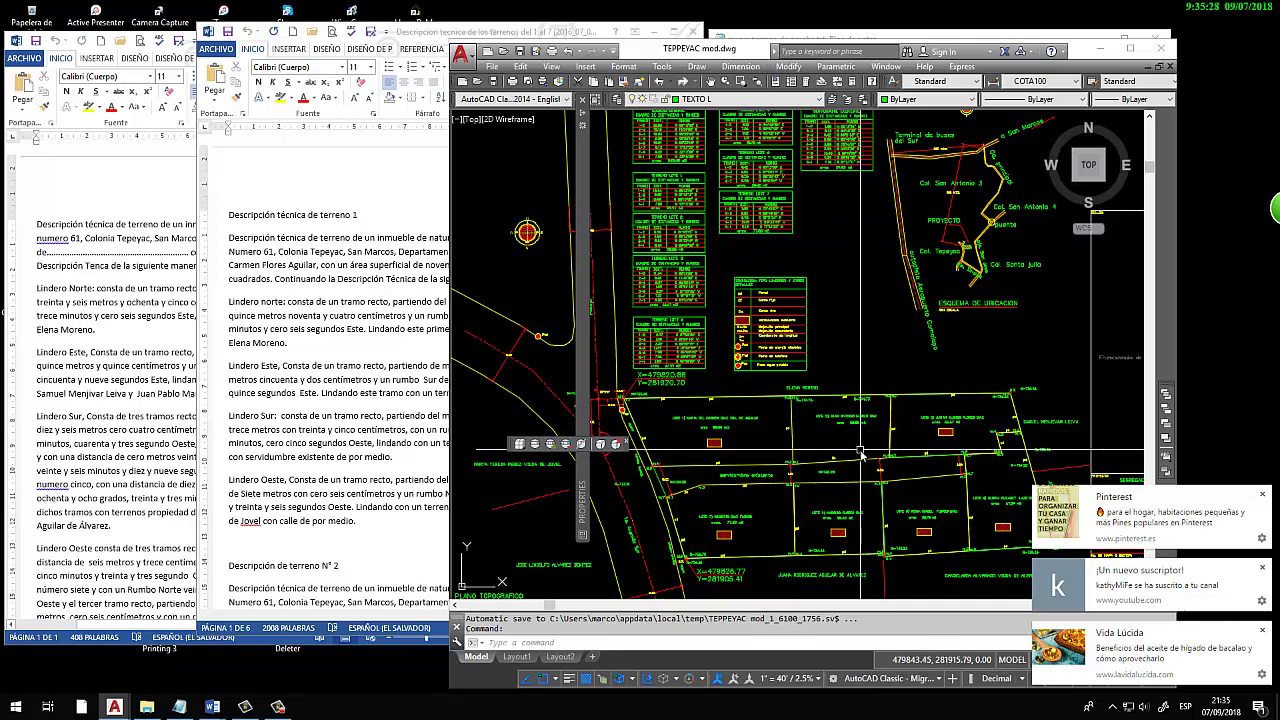
middle_click_drag(860, 453, 773, 393)
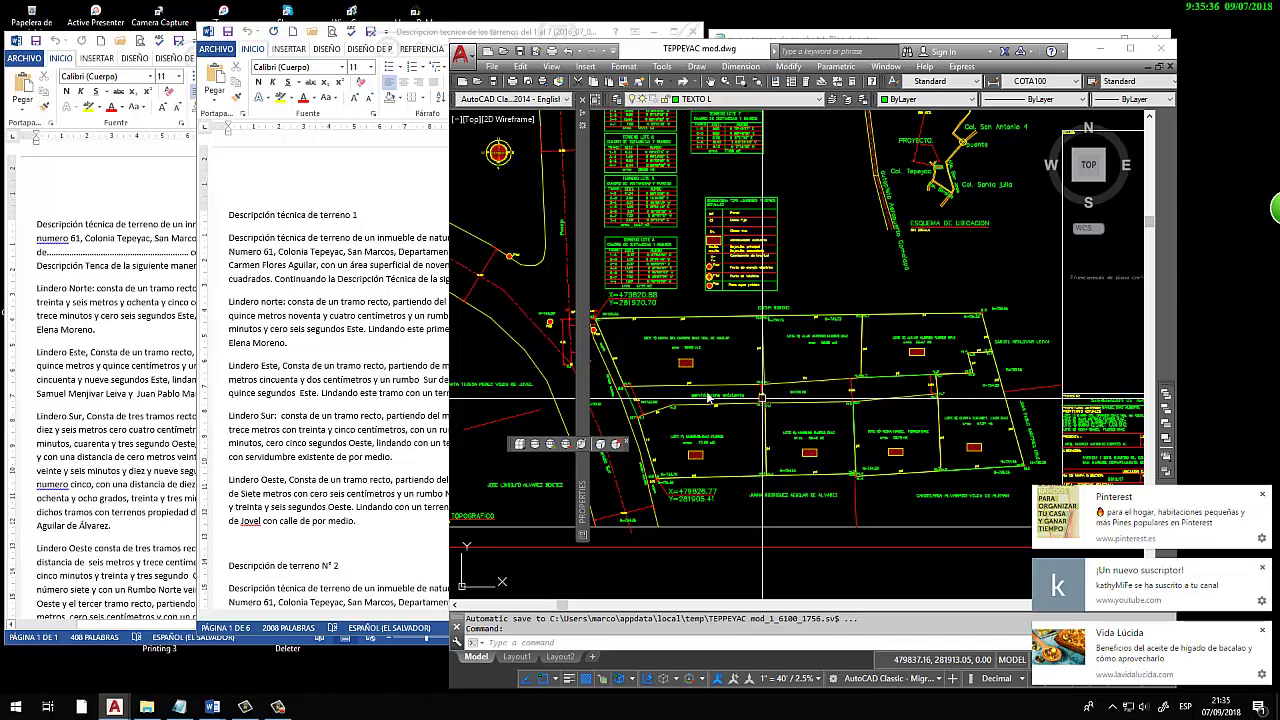
scroll(660, 200, "up", 2)
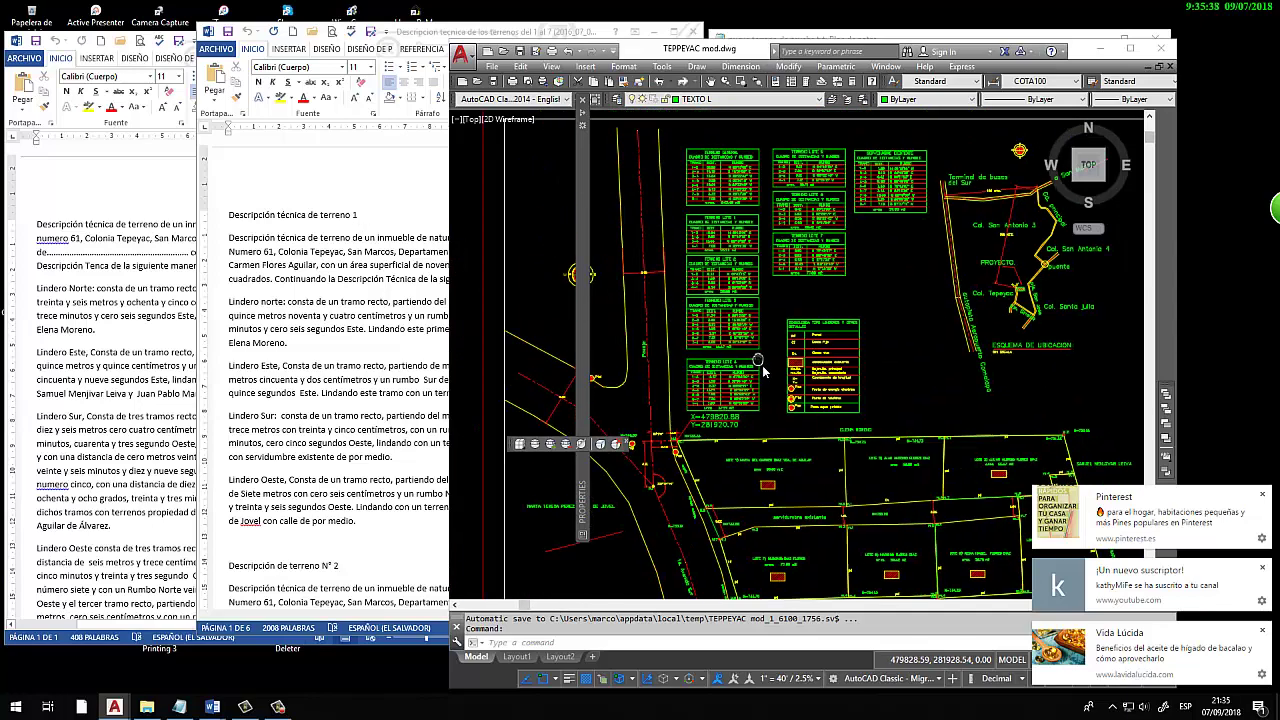
scroll(700, 205, "up", 2)
scroll(742, 213, "up", 1)
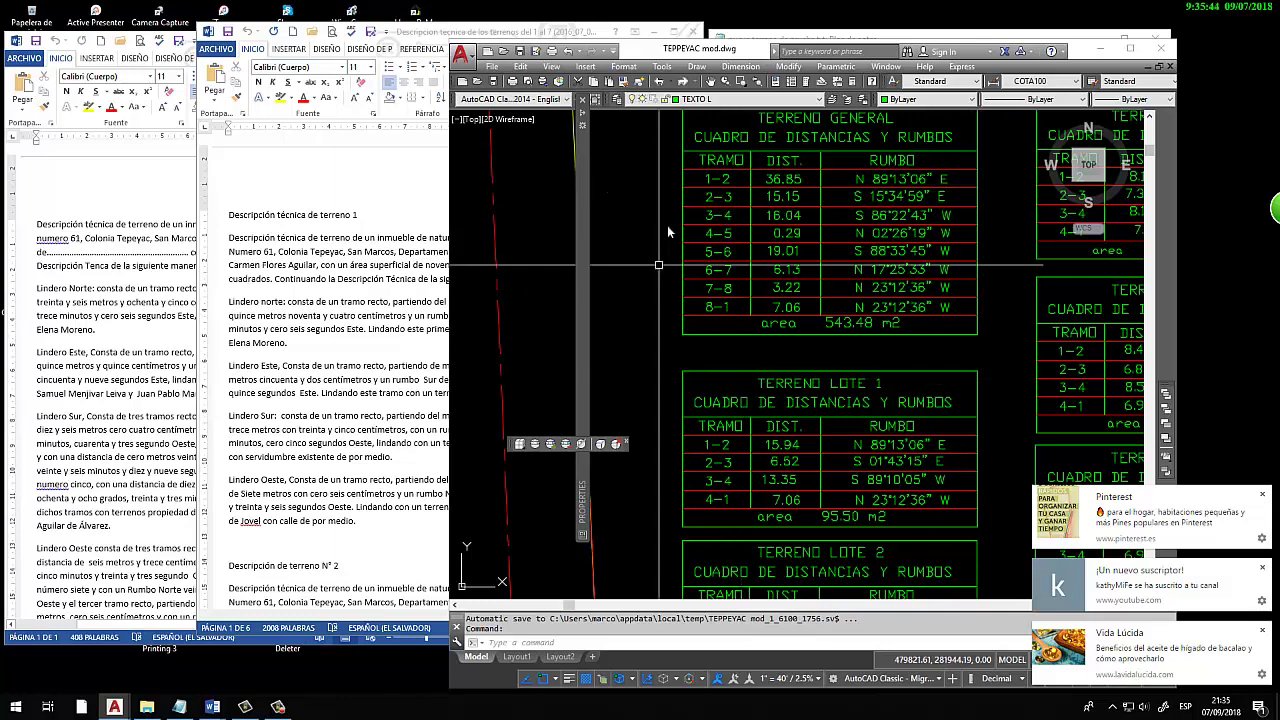
scroll(743, 216, "down", 2)
scroll(743, 218, "down", 3)
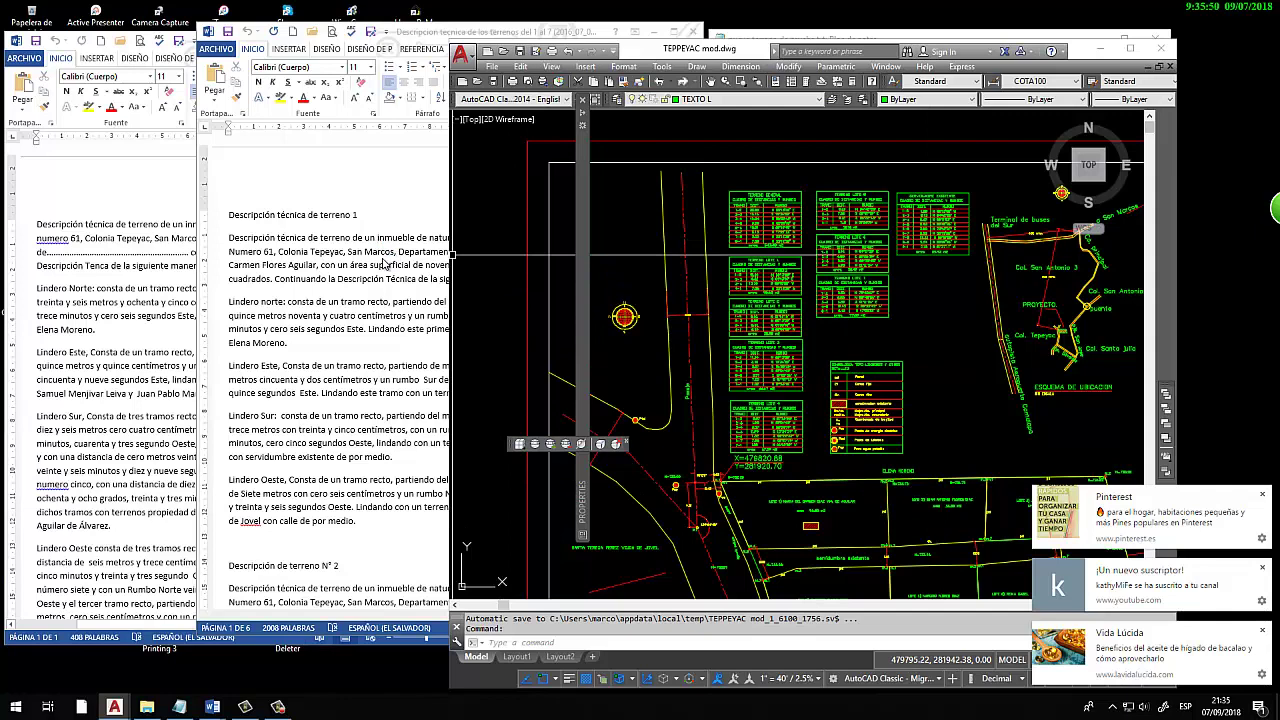
scroll(745, 250, "down", 2)
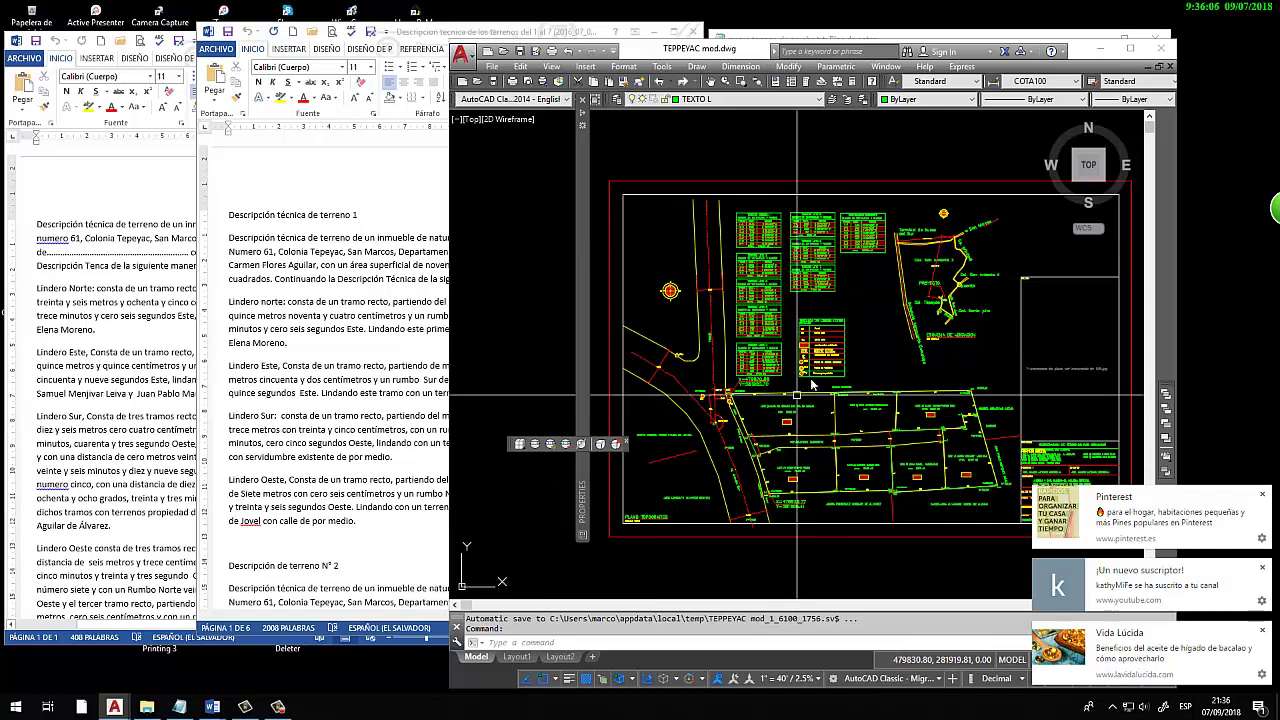
mouse_move(889, 447)
middle_mouse_down()
mouse_move(775, 397)
mouse_move(790, 303)
middle_mouse_up()
scroll(775, 397, "up", 3)
scroll(788, 308, "up", 1)
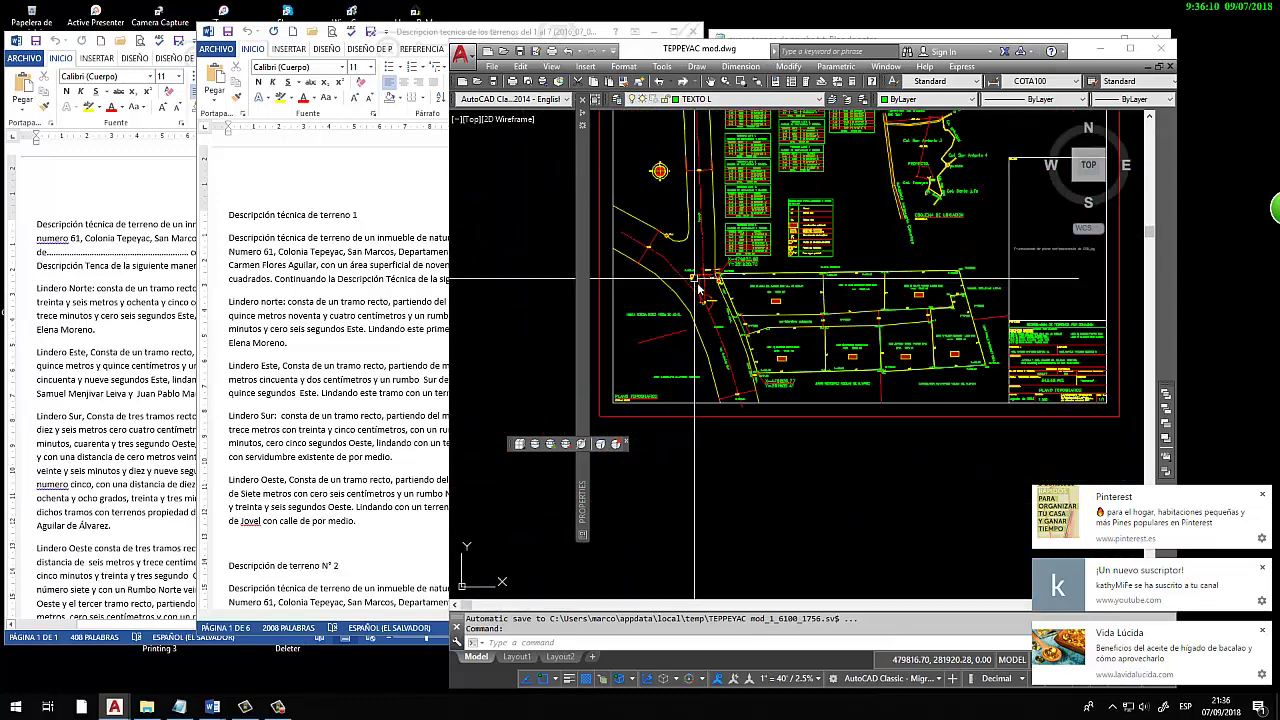
scroll(783, 318, "down", 2)
scroll(778, 326, "up", 1)
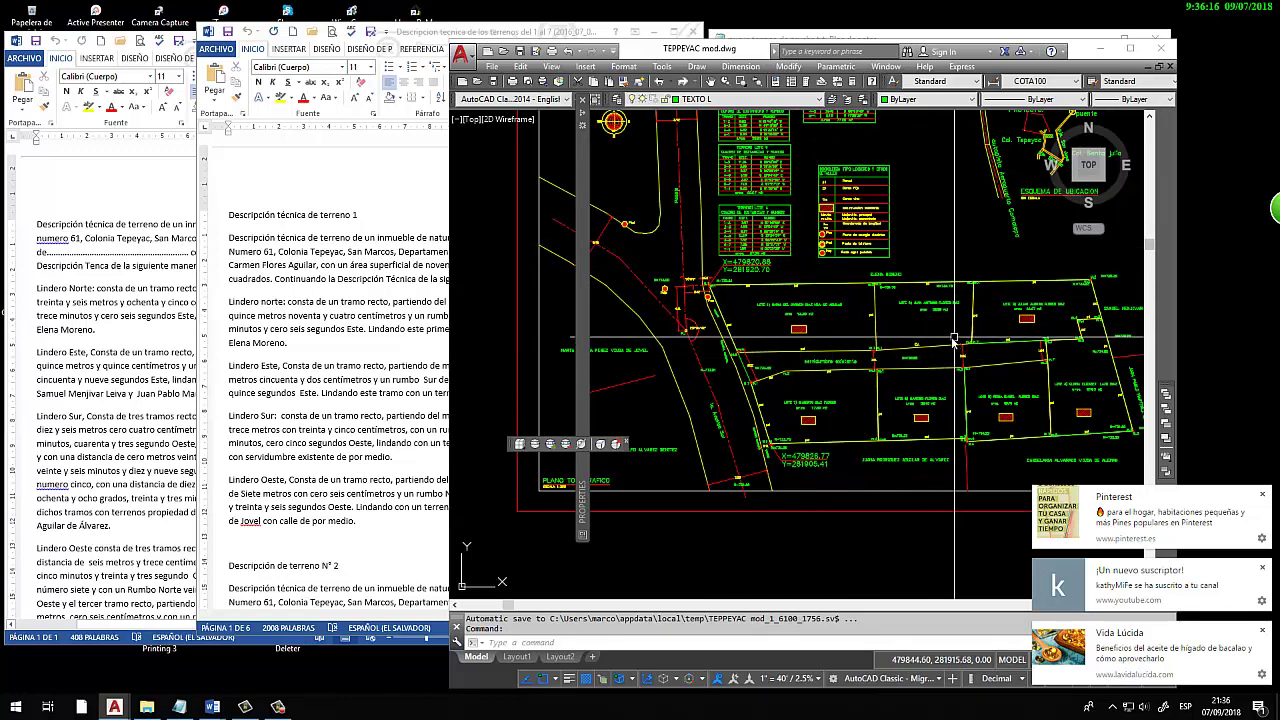
scroll(763, 315, "down", 4)
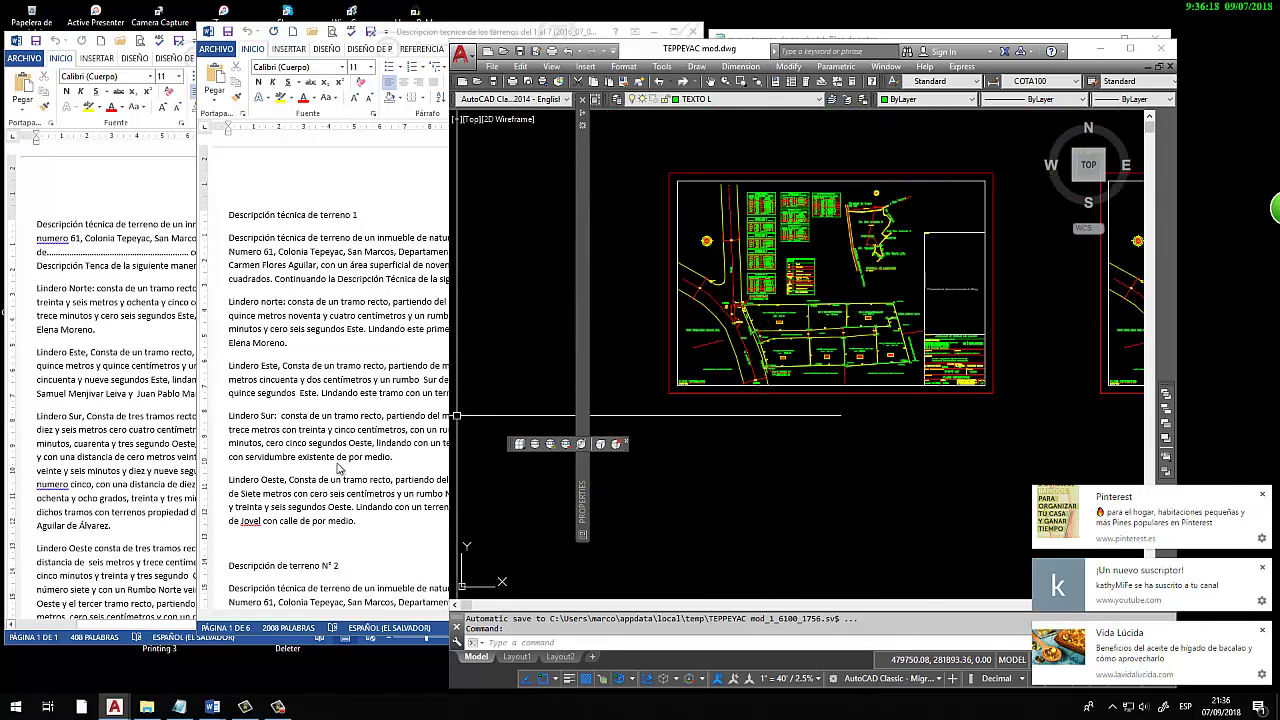
Raise the lots 1 to 7 technical description above the AutoCAD plan
left_click(362, 190)
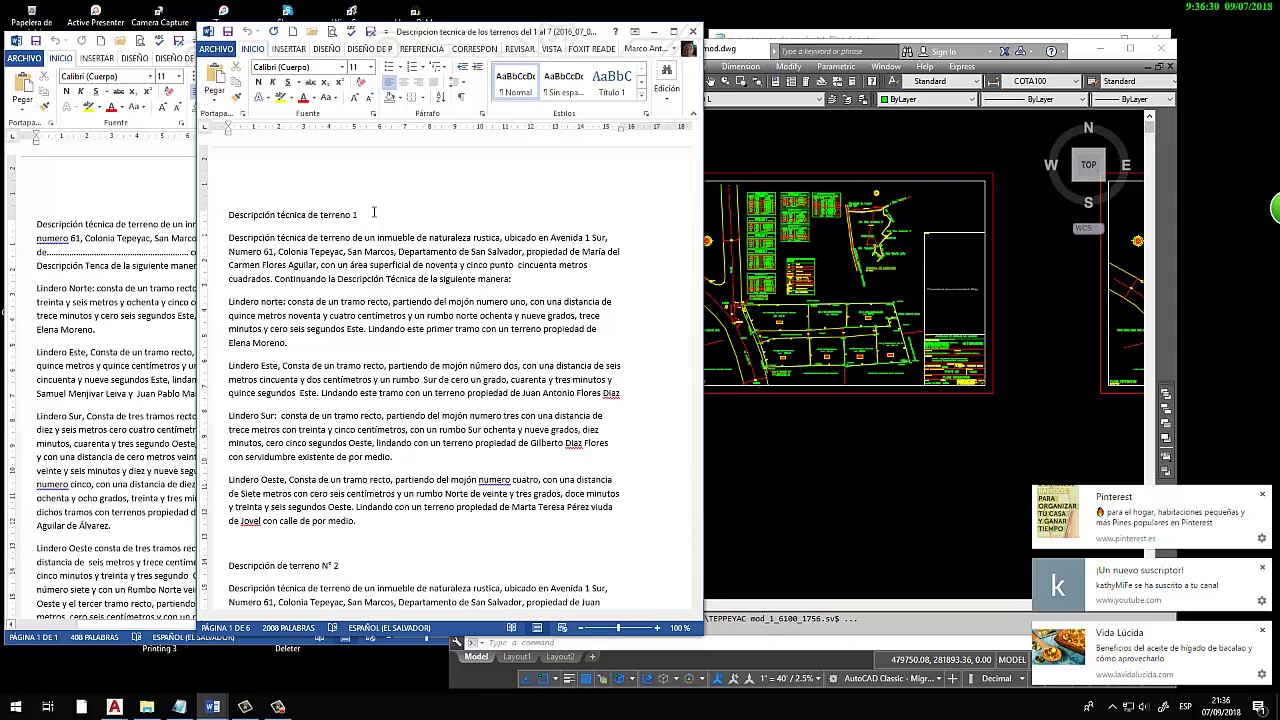
Move the main-parcel description window right and widen it so boundary lines show in full
left_click(152, 197)
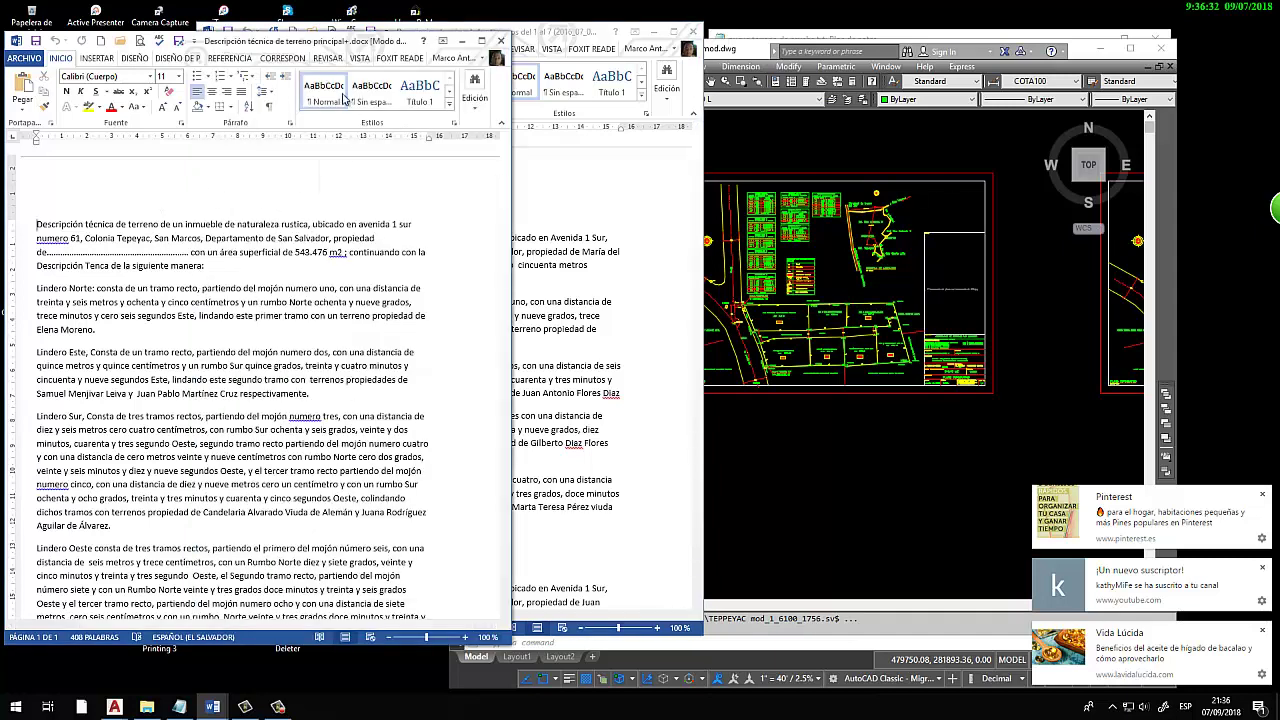
left_click_drag(350, 41, 570, 21)
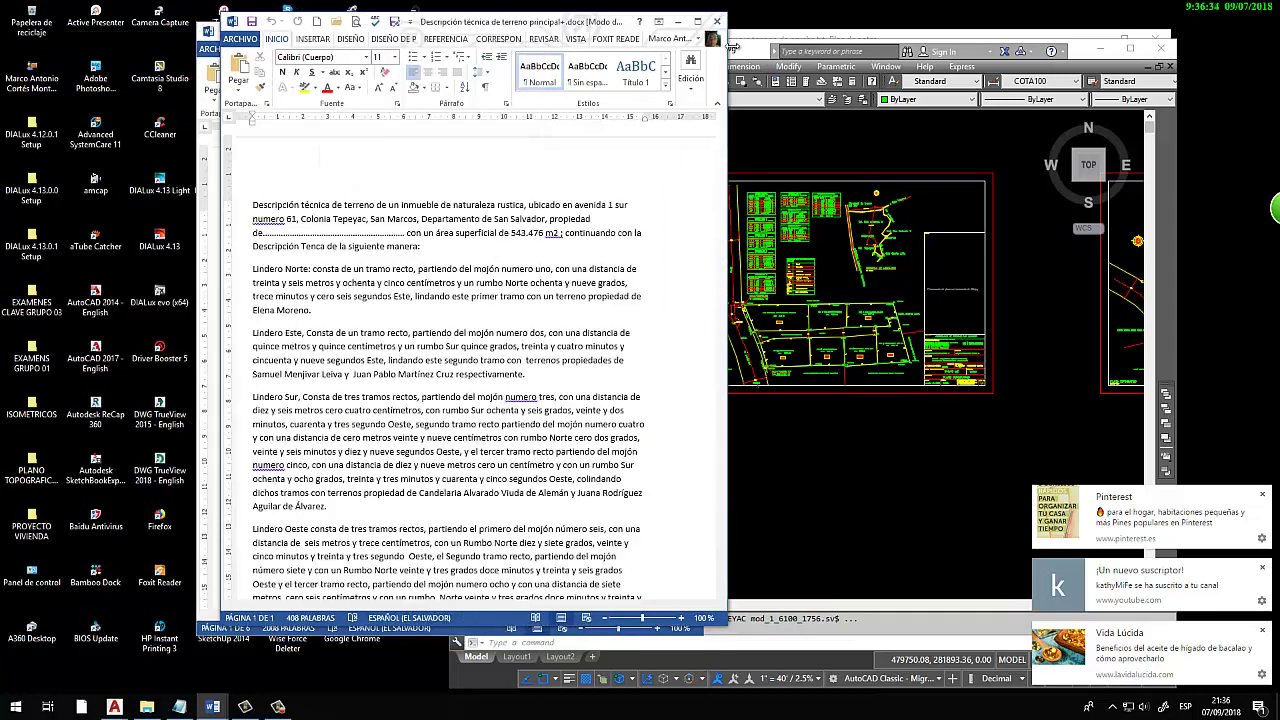
left_click_drag(729, 48, 897, 50)
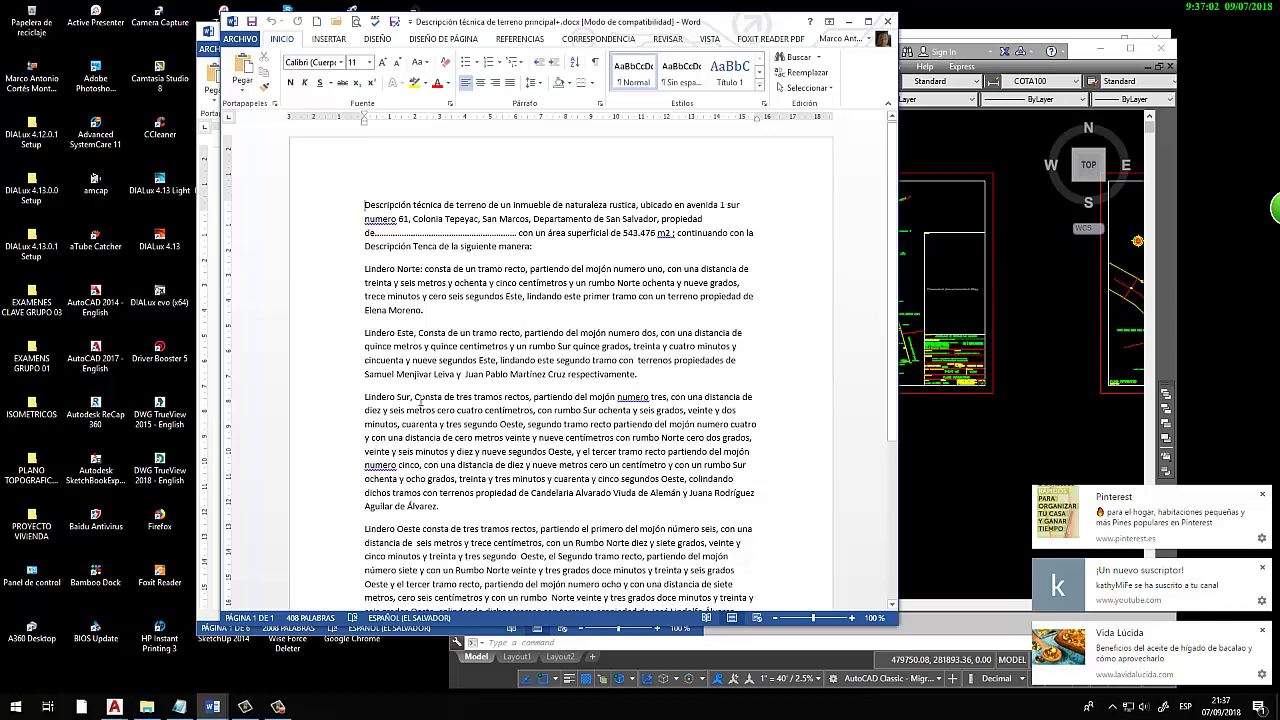
Zoom in and out on the TEPPEYAC mod plan to examine the parcel
left_click(1040, 290)
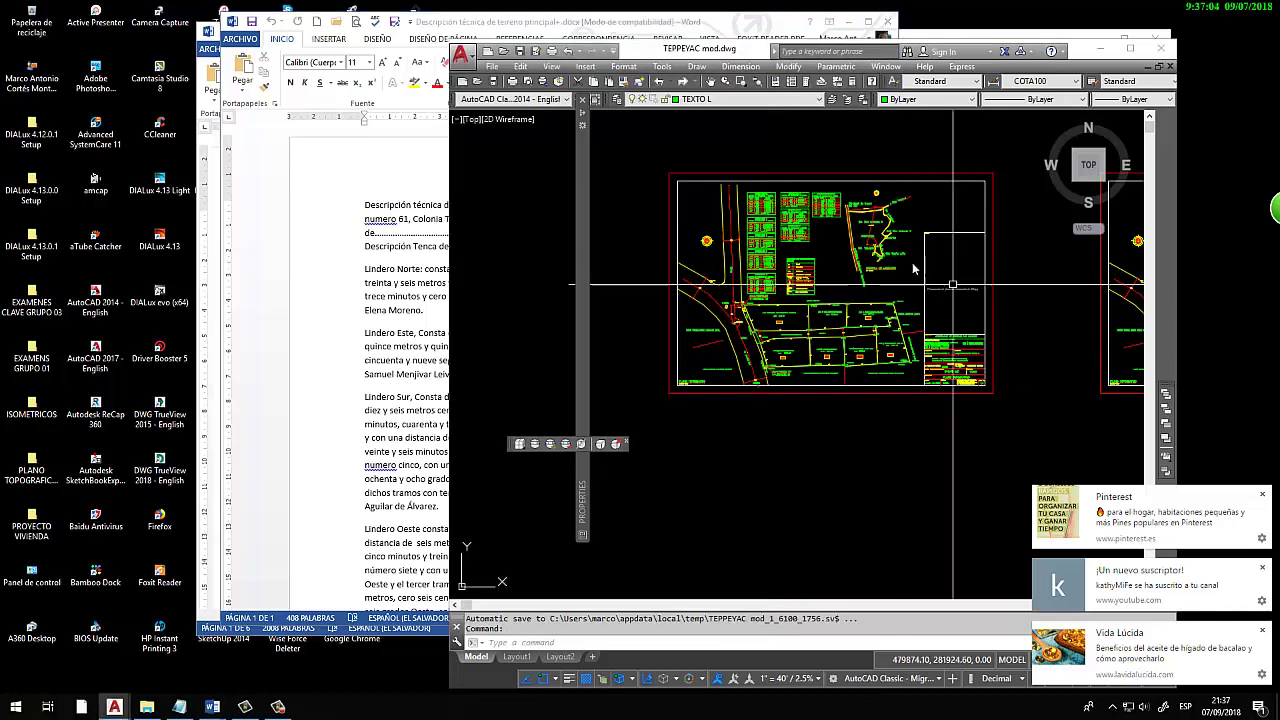
scroll(1030, 280, "down", 3)
scroll(958, 293, "up", 5)
scroll(958, 293, "down", 3)
scroll(420, 300, "down", 5)
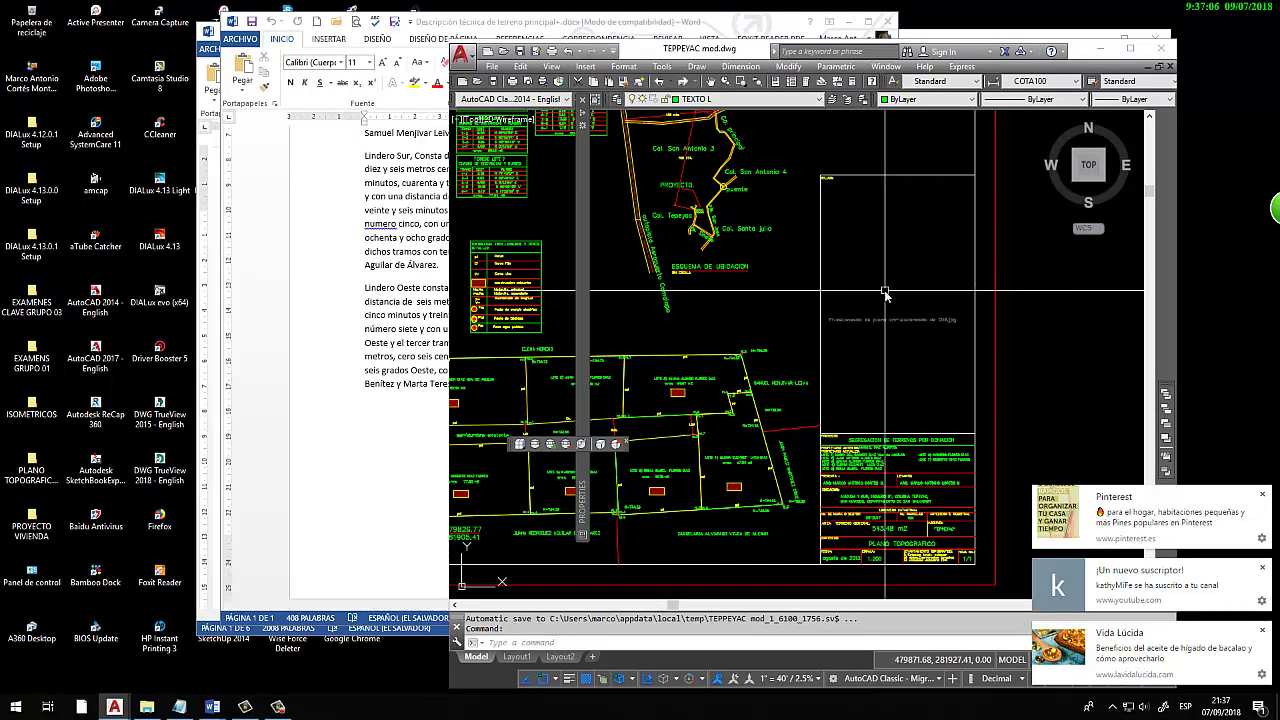
scroll(553, 229, "down", 3)
scroll(600, 220, "up", 3)
scroll(700, 230, "up", 5)
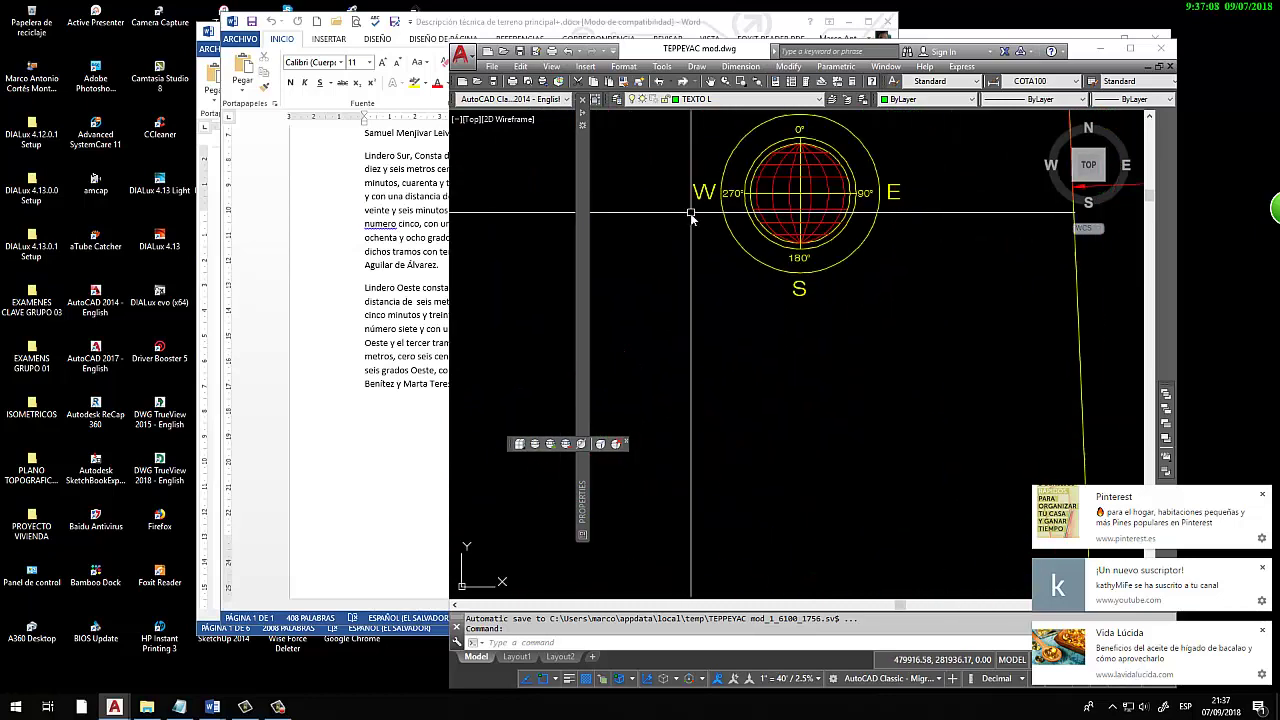
scroll(728, 245, "down", 2)
scroll(728, 245, "down", 2)
scroll(728, 245, "down", 3)
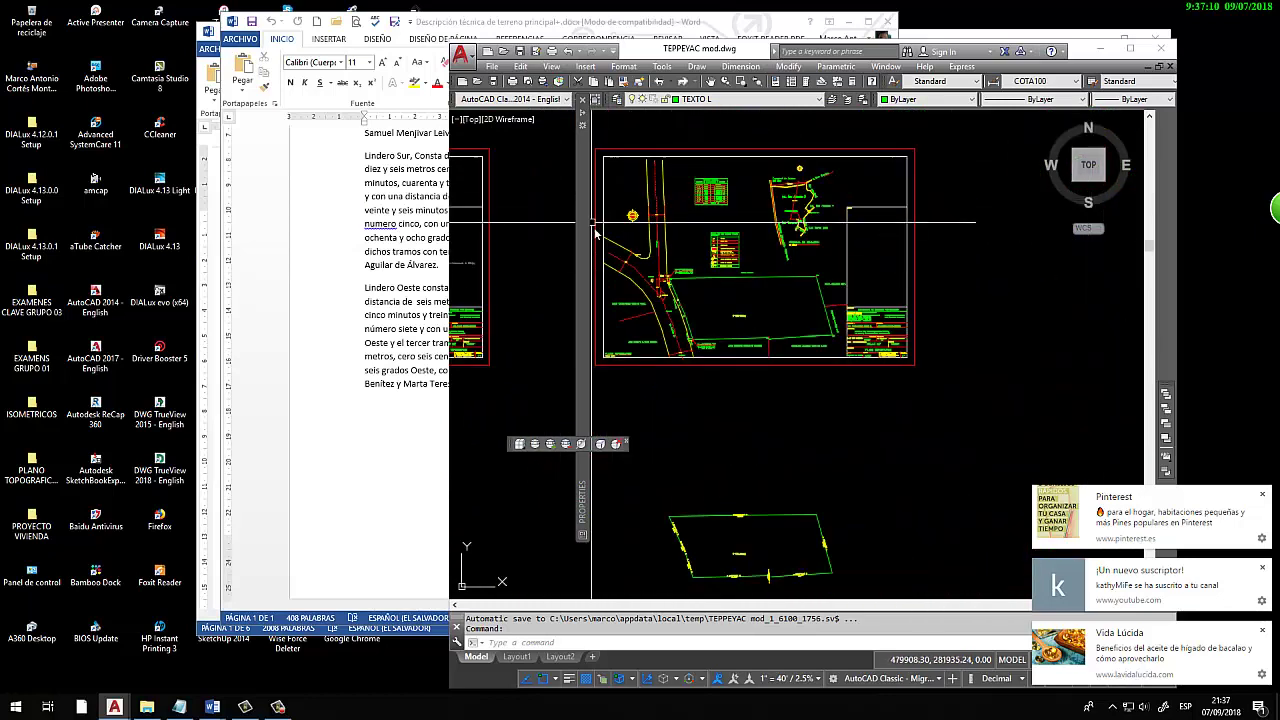
scroll(900, 355, "up", 1)
scroll(912, 366, "up", 3)
scroll(912, 366, "up", 2)
scroll(871, 337, "up", 2)
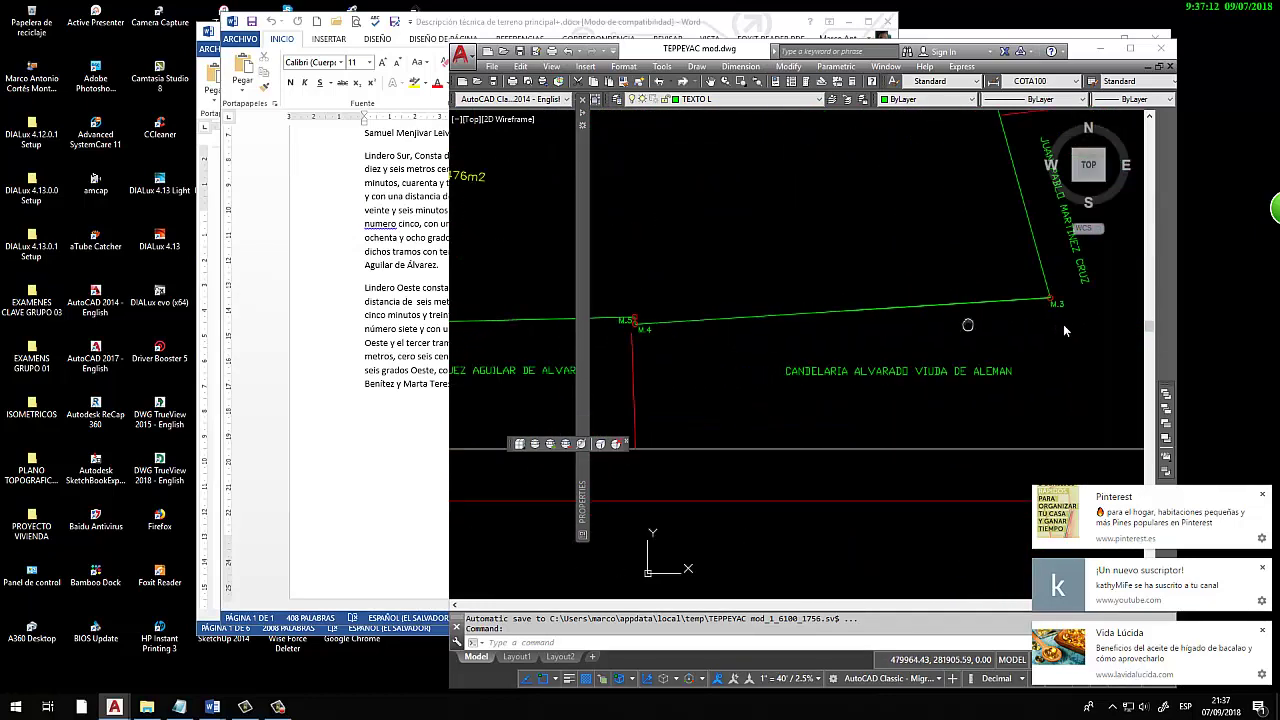
scroll(740, 330, "down", 1)
scroll(831, 360, "up", 4)
scroll(825, 345, "down", 2)
scroll(668, 322, "down", 4)
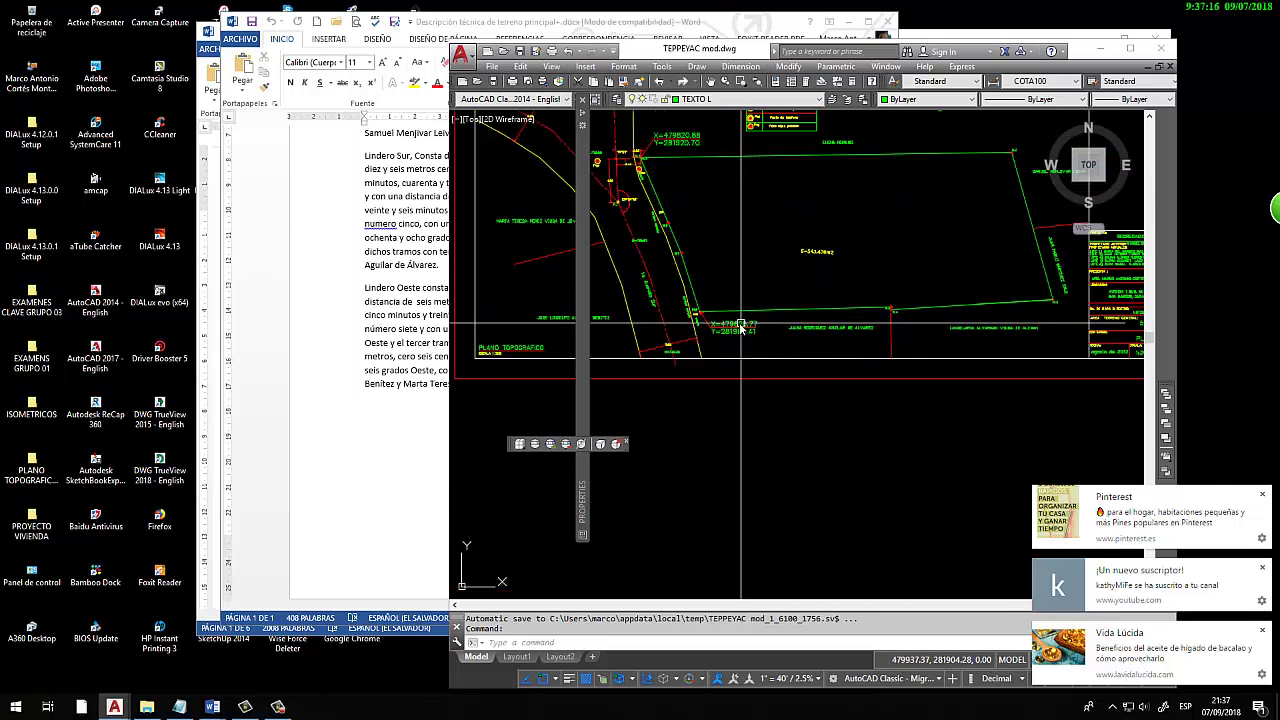
Compare with the Word description, then follow the avenue-side parcel boundary on the plan
left_click(364, 439)
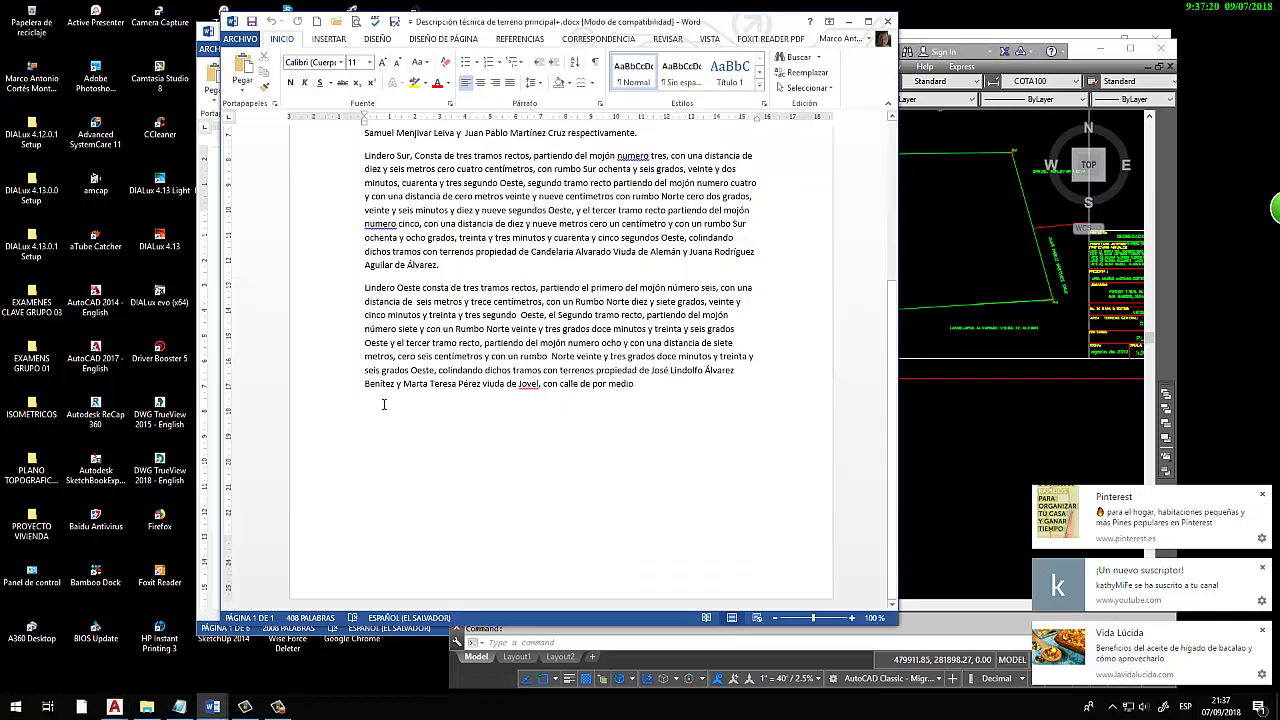
left_click(906, 262)
scroll(720, 330, "up", 2)
scroll(720, 330, "up", 2)
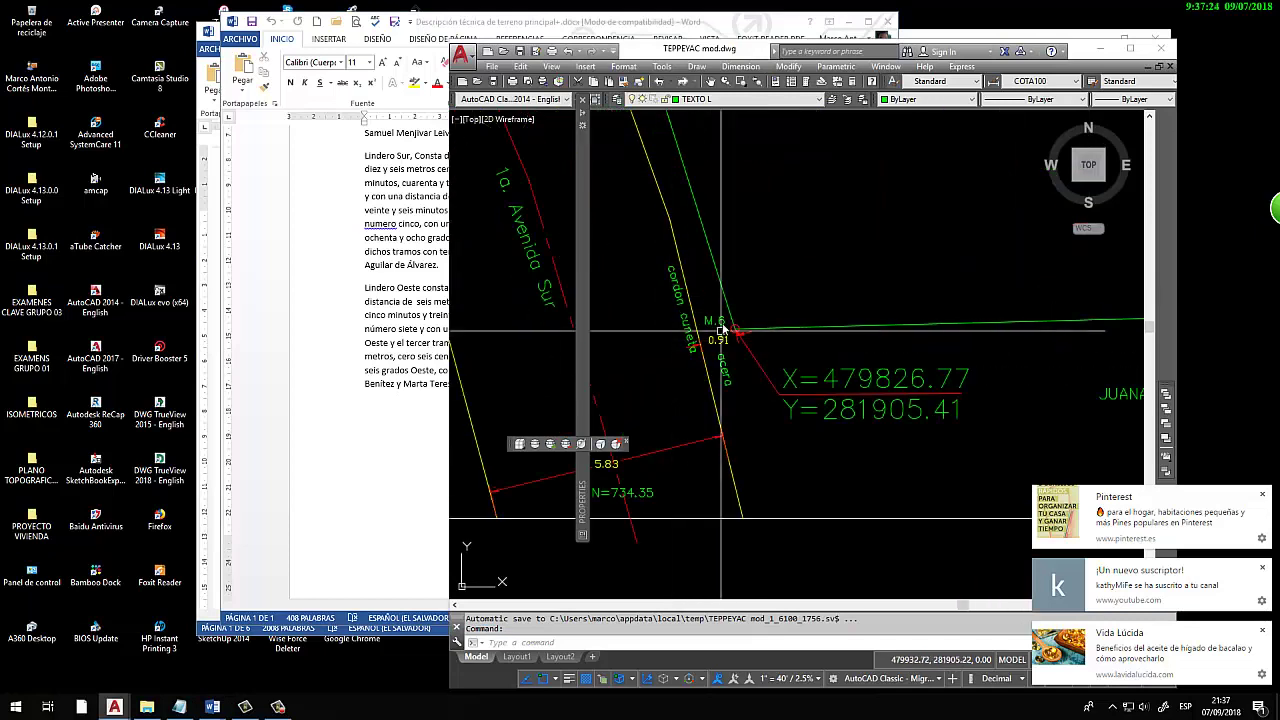
middle_click_drag(720, 330, 843, 516)
scroll(755, 160, "down", 2)
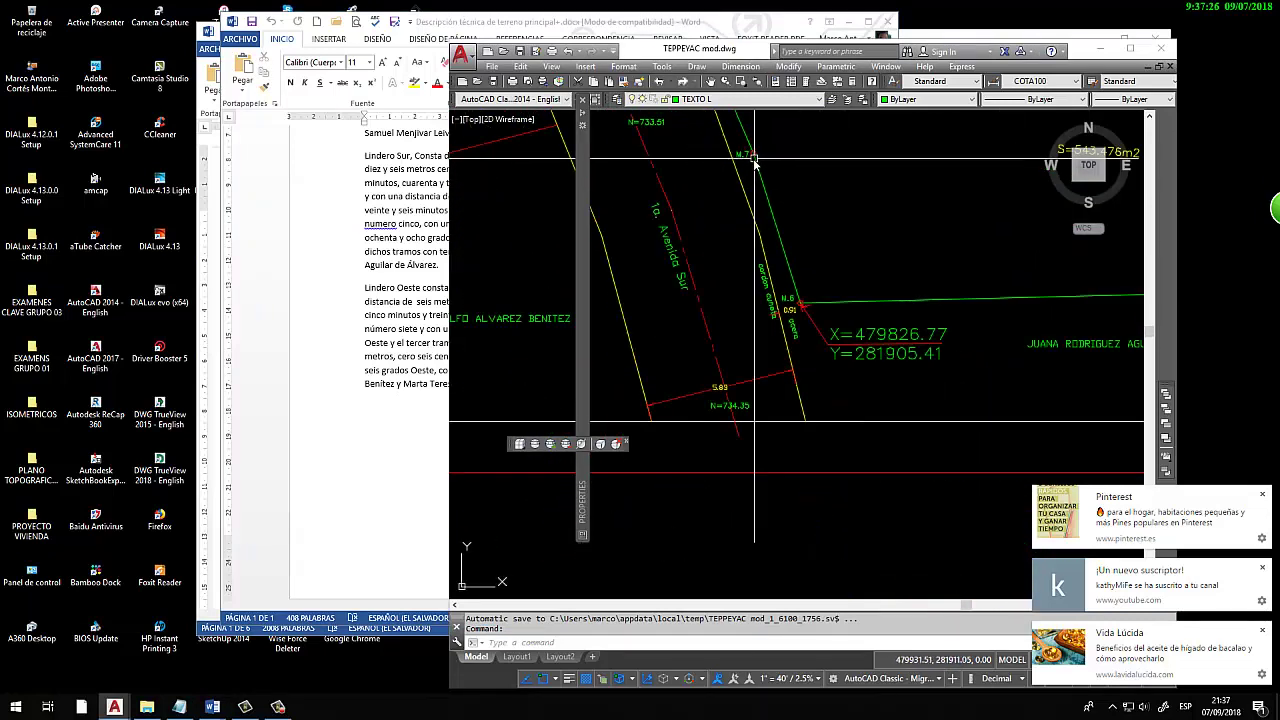
middle_click_drag(755, 160, 843, 378)
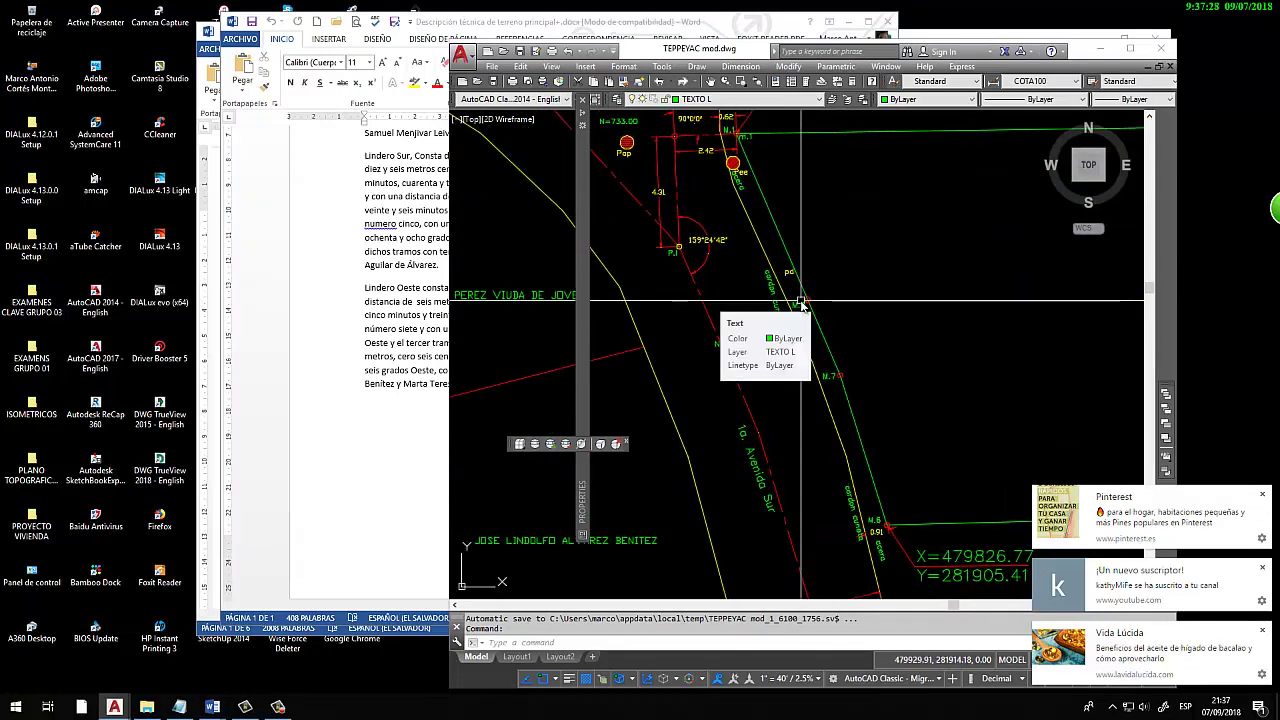
scroll(770, 208, "down", 2)
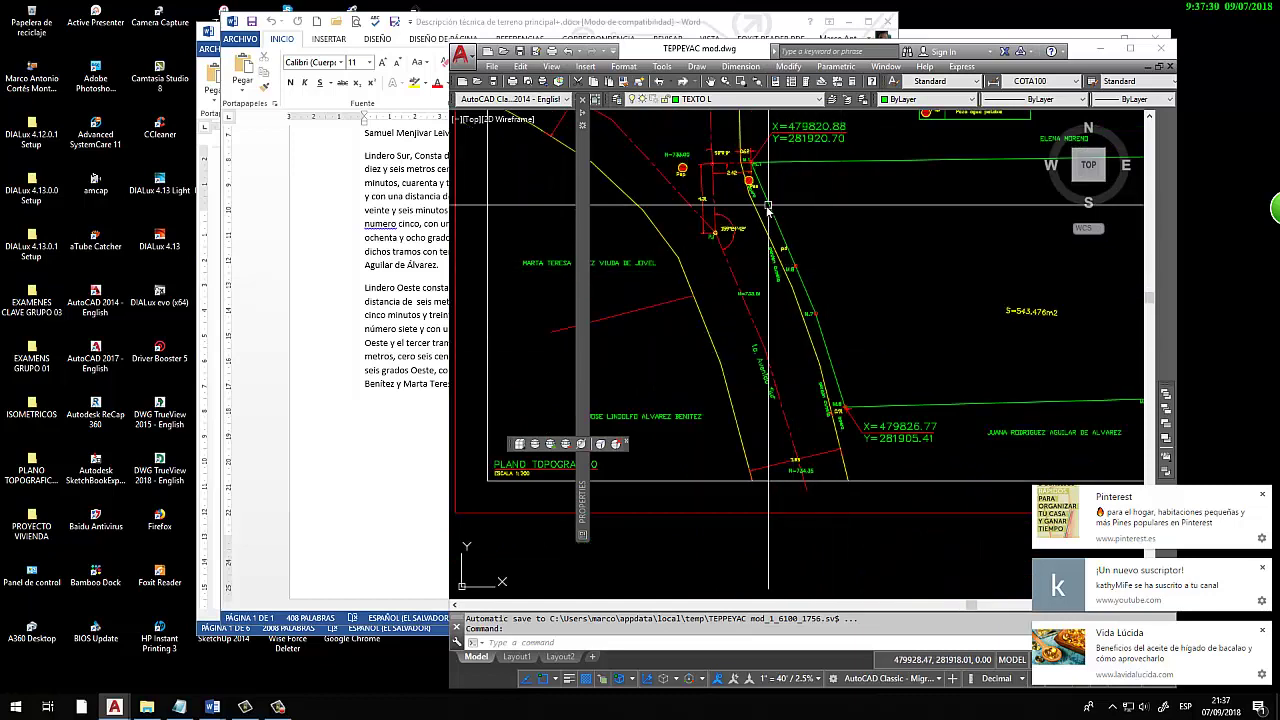
Recheck the Word description and zoom out to the full plan sheet
left_click(380, 435)
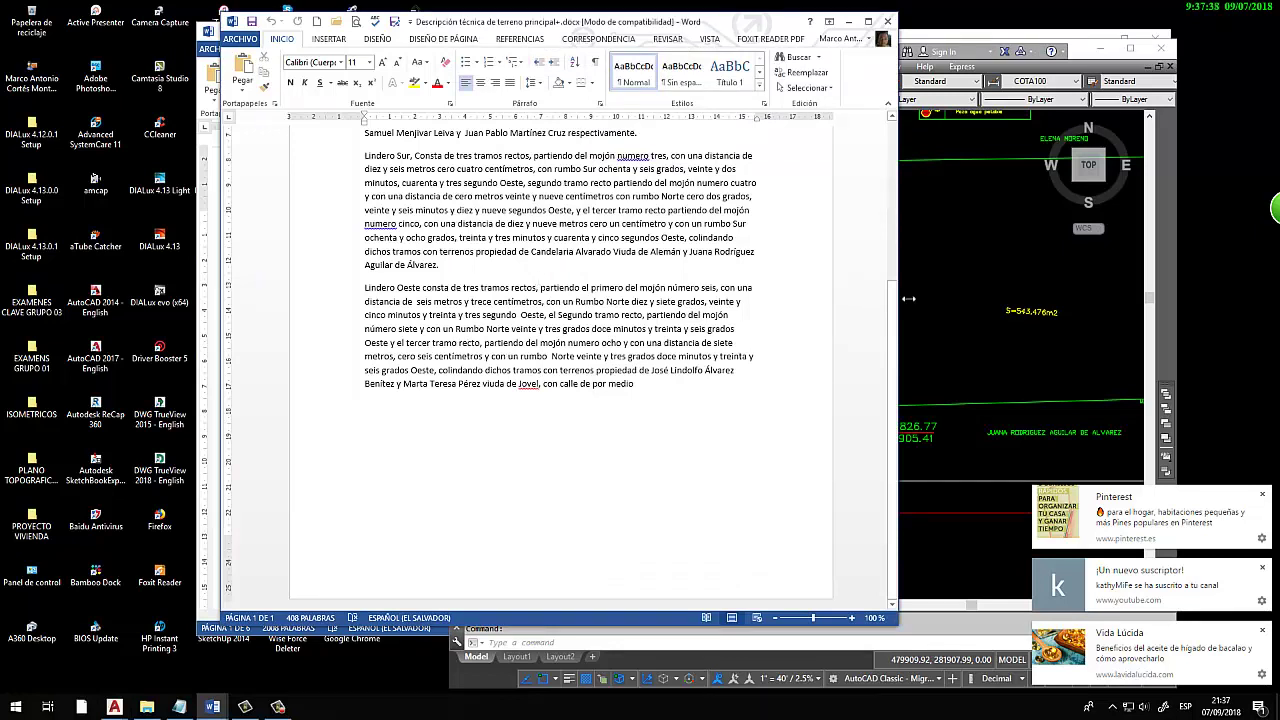
left_click(996, 306)
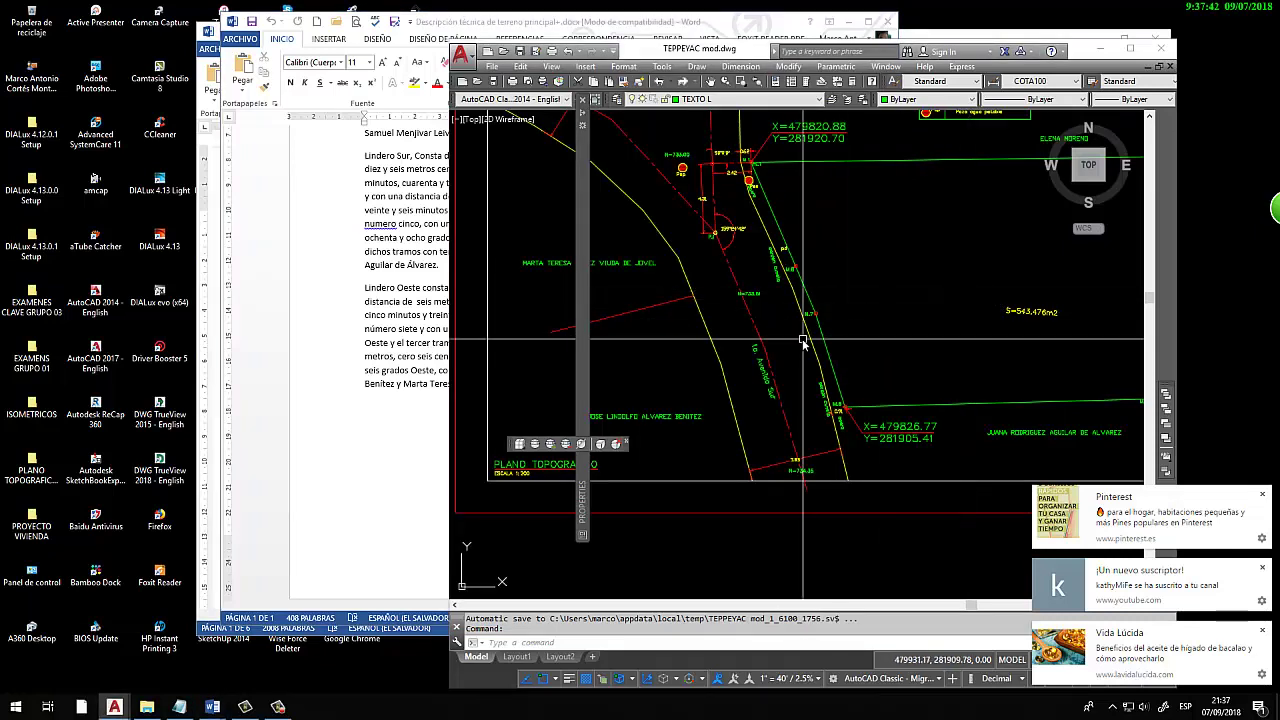
scroll(675, 344, "down", 5)
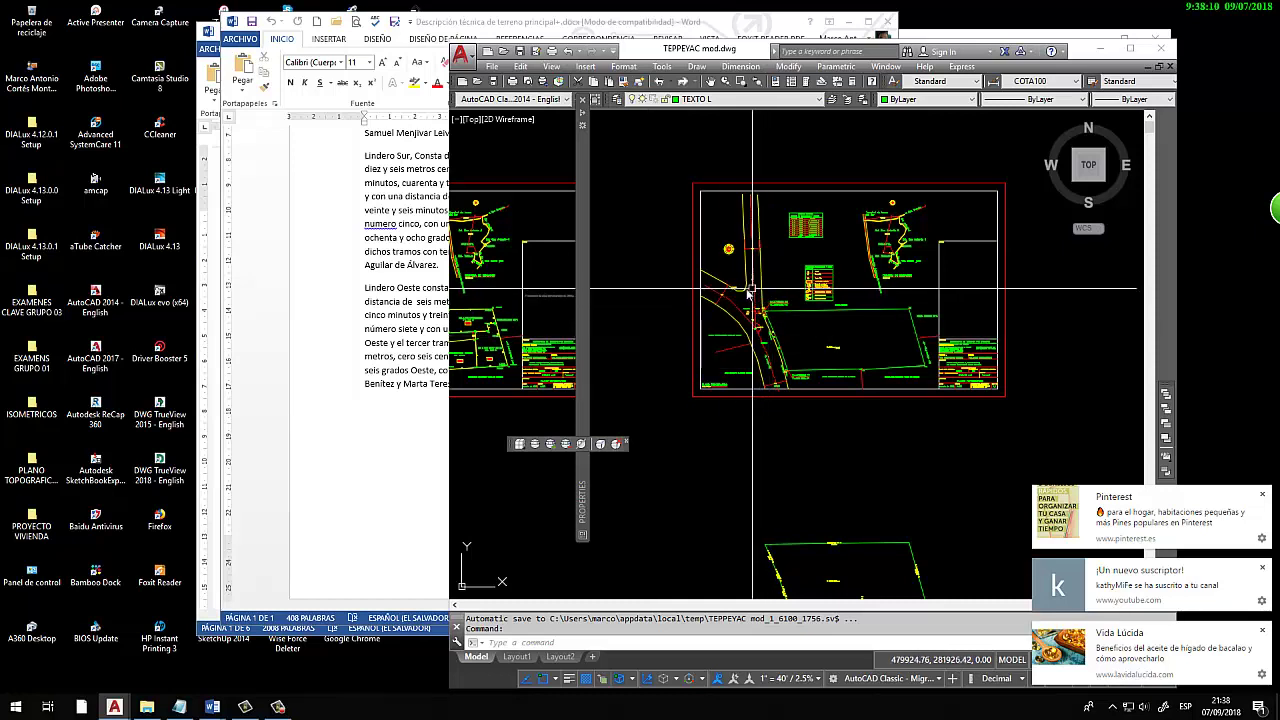
Recentre both plan sheets in the AutoCAD view
scroll(780, 302, "down", 4)
scroll(725, 340, "up", 4)
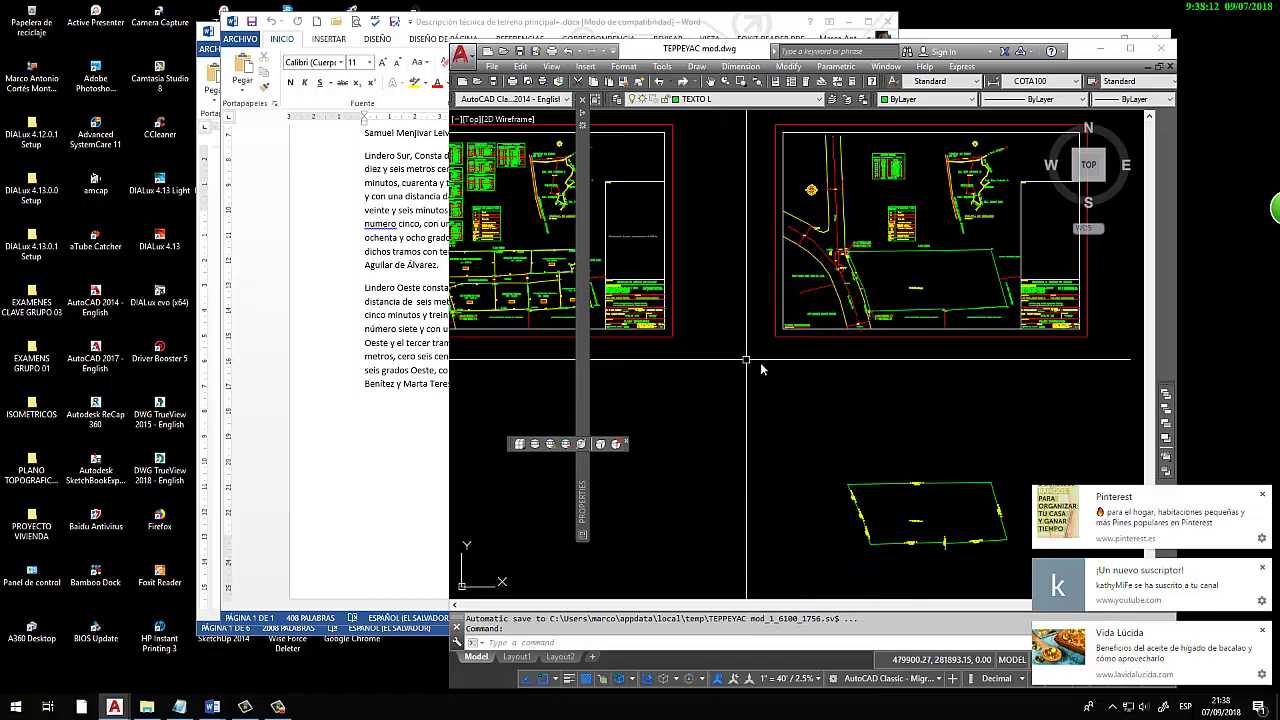
mouse_move(802, 378)
middle_mouse_down()
mouse_move(855, 375)
mouse_move(869, 480)
middle_mouse_up()
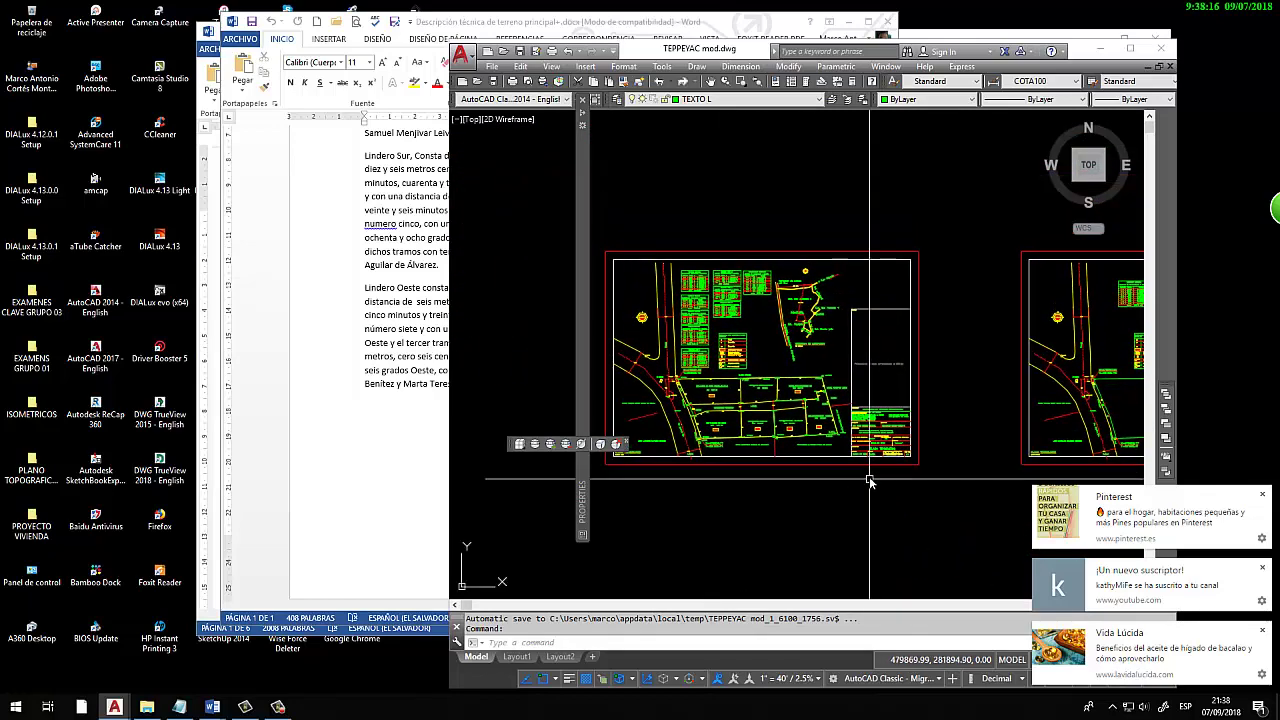
scroll(766, 243, "down", 3)
scroll(719, 252, "down", 2)
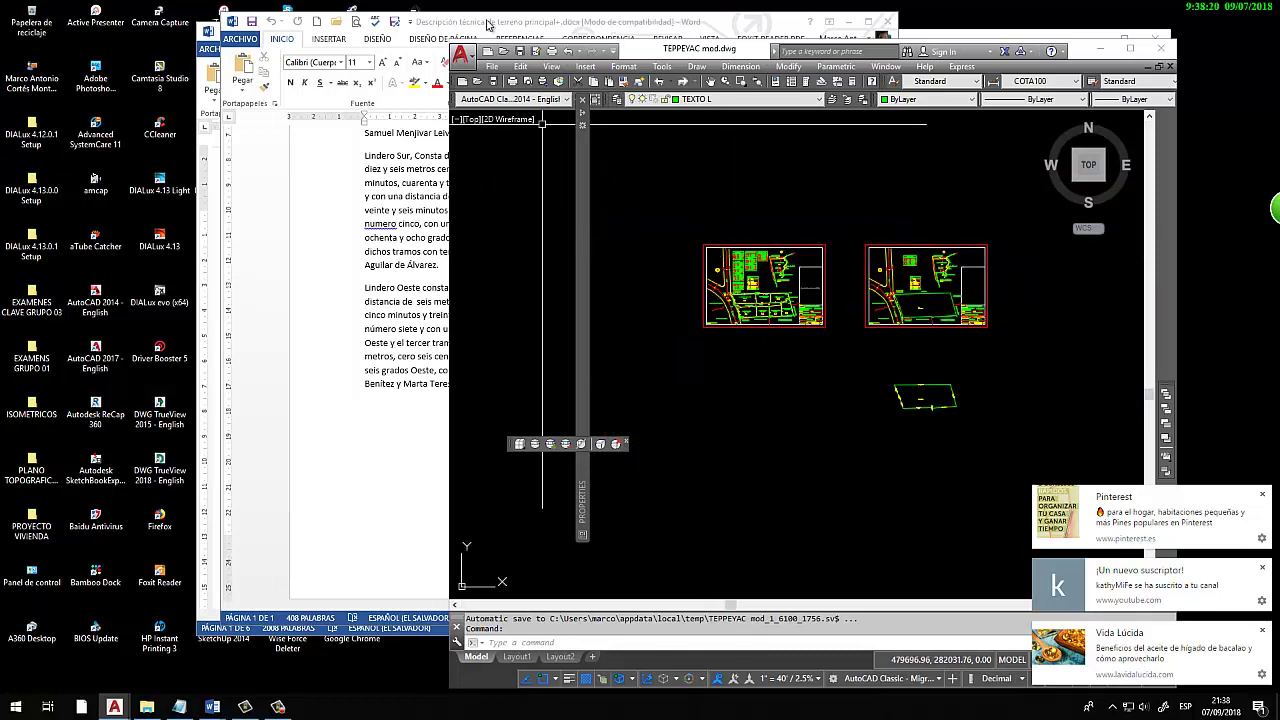
Reposition the boundary description window and narrow it to the left side
mouse_move(489, 24)
left_mouse_down()
mouse_move(275, 47)
mouse_move(288, 50)
left_mouse_up()
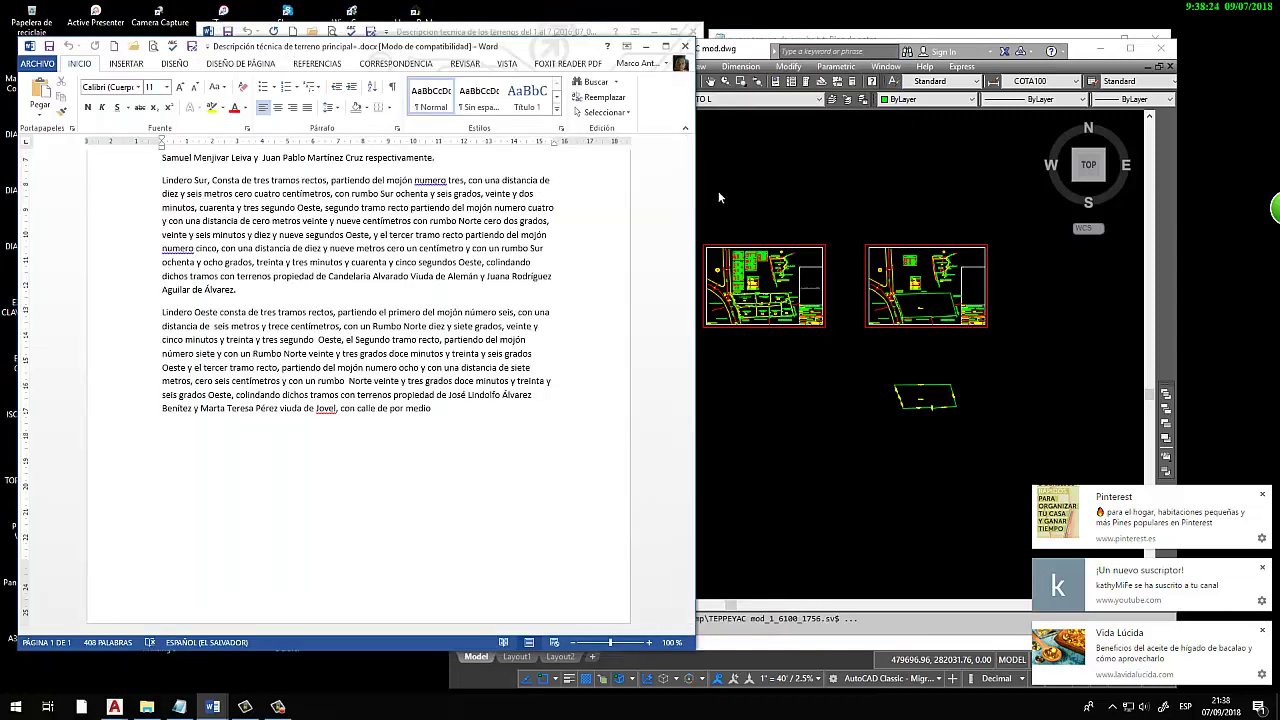
left_click_drag(678, 191, 450, 191)
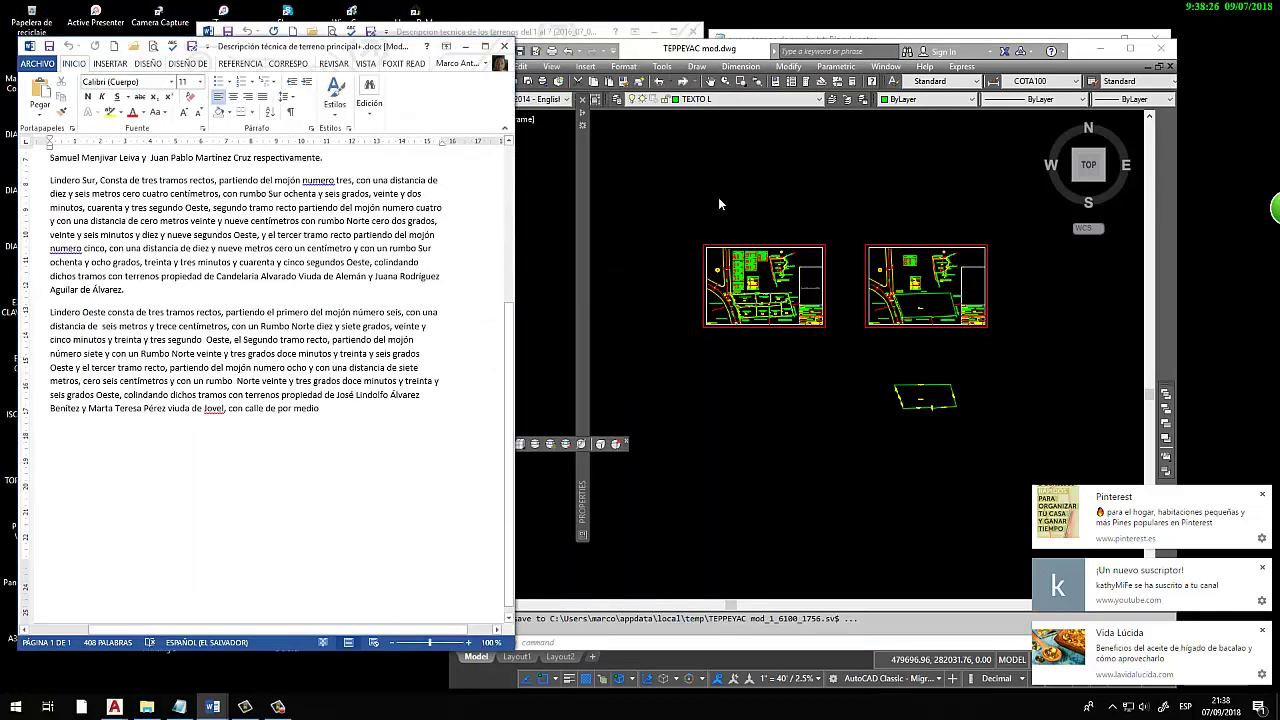
left_click(718, 197)
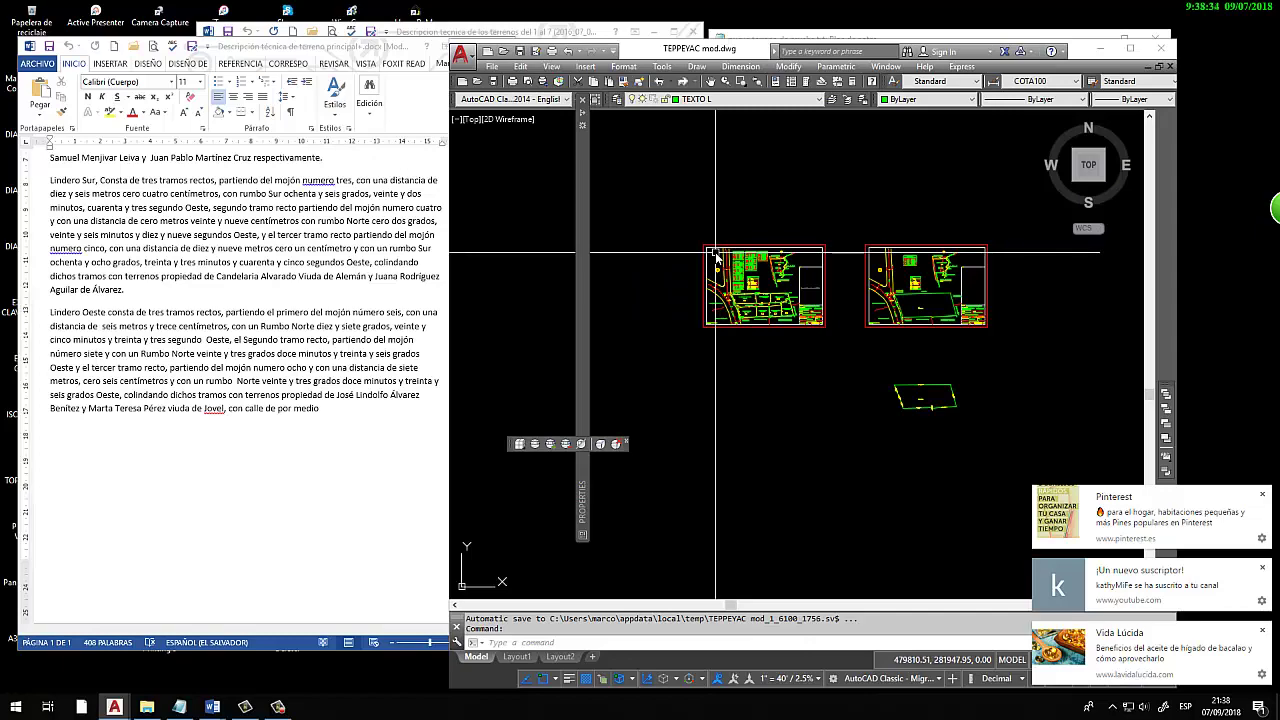
Zoom onto the Lote 5 and 6 distance tables and bring the lots 1–7 description forward
scroll(760, 240, "up", 5)
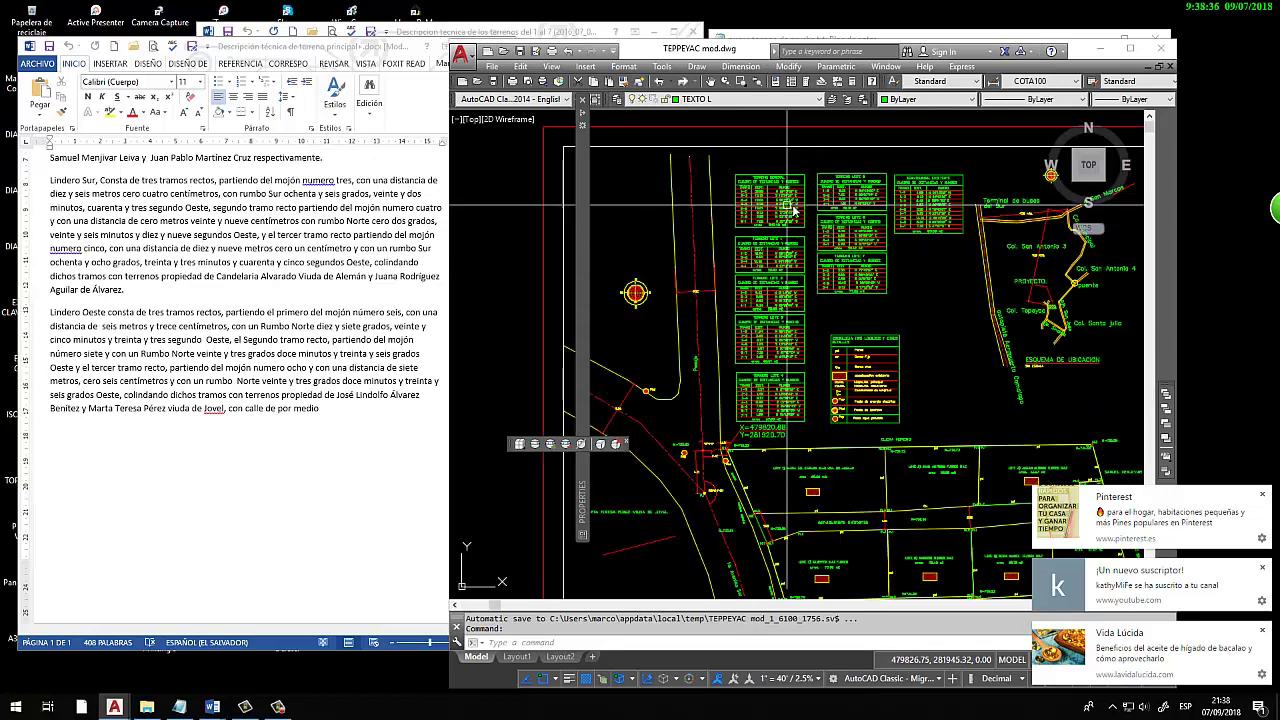
scroll(866, 197, "up", 3)
scroll(866, 200, "up", 1)
scroll(852, 250, "up", 1)
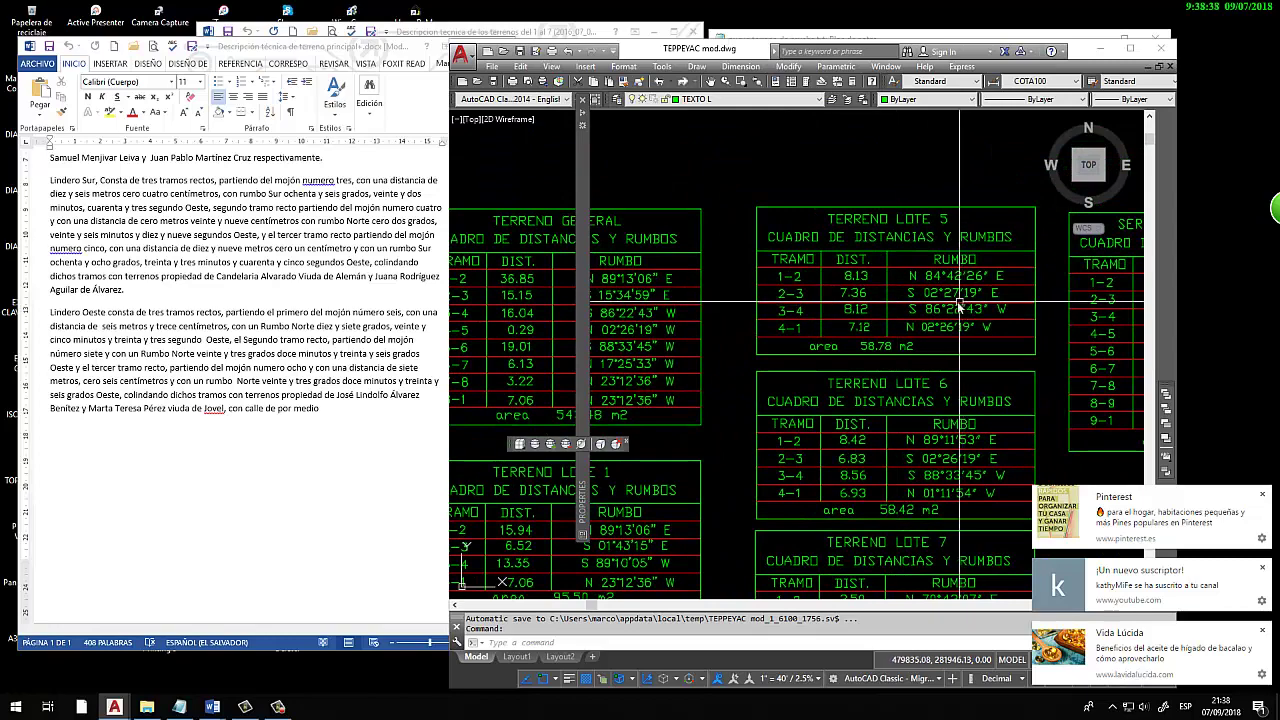
scroll(838, 292, "up", 1)
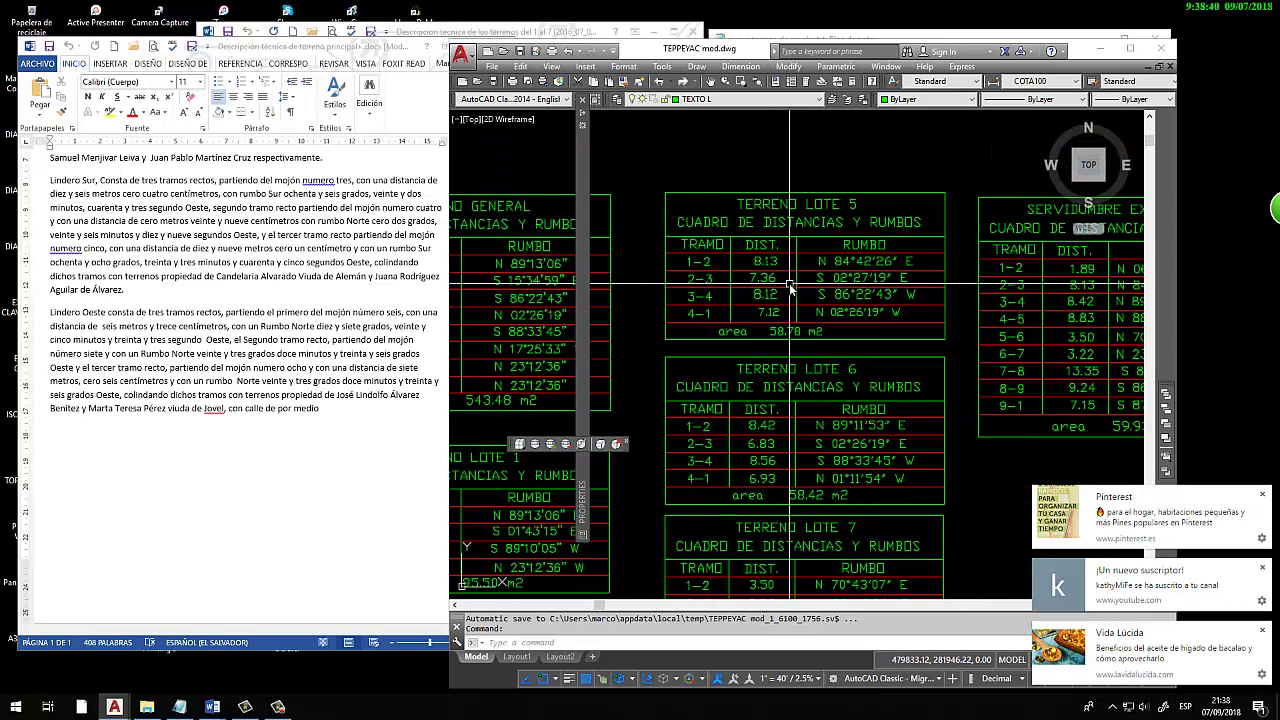
left_click(430, 92)
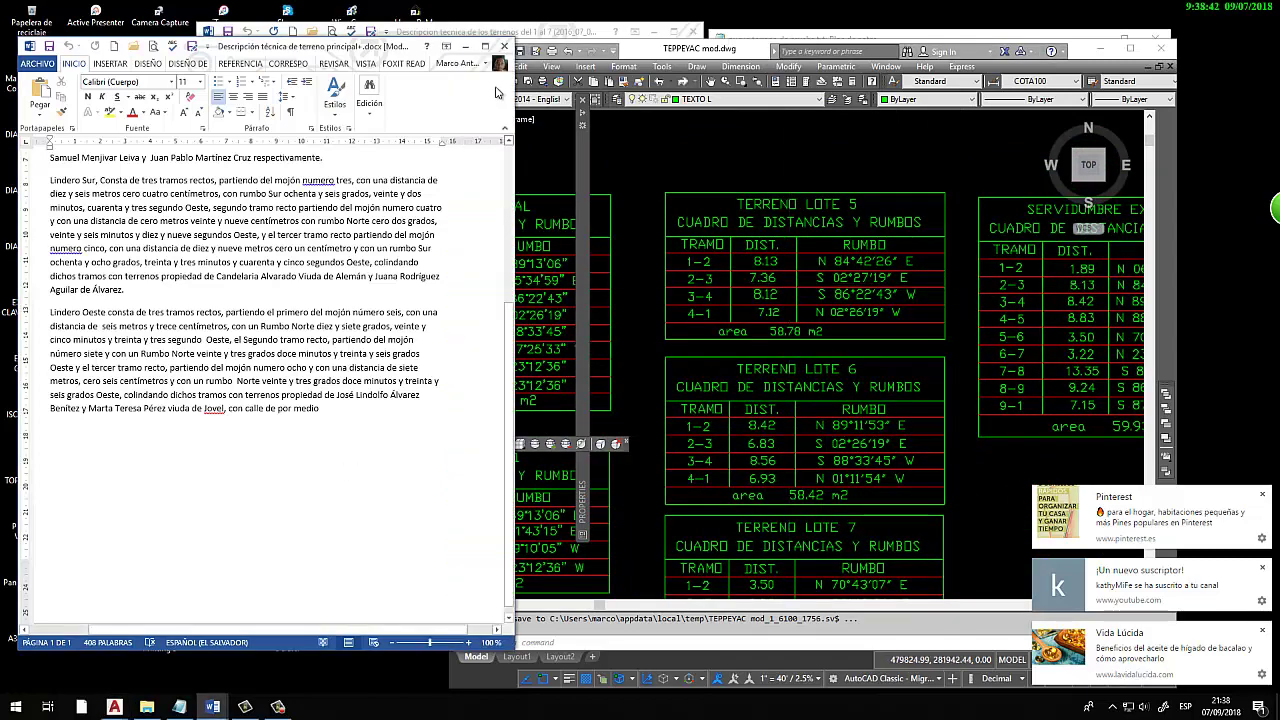
left_click(535, 34)
Scroll the lots 1–7 description down to the Descripción de terreno N° 5 section
scroll(383, 222, "down", 1)
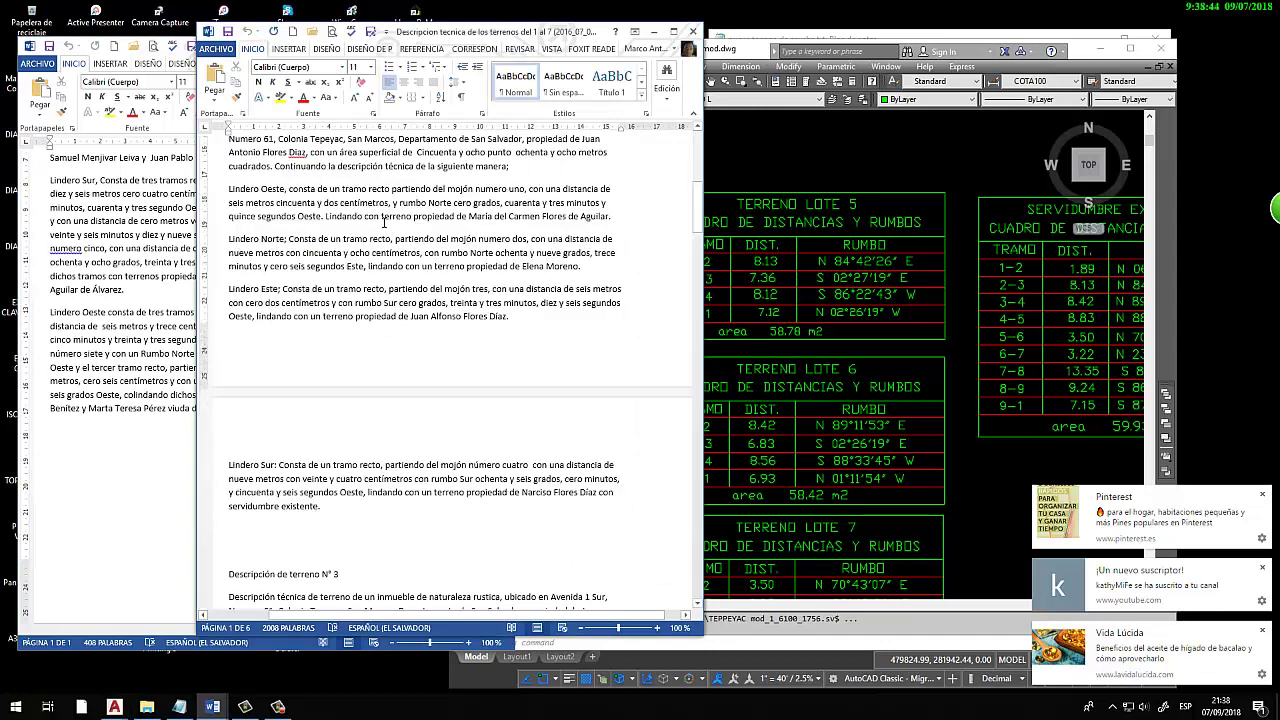
scroll(383, 222, "down", 10)
scroll(383, 222, "down", 5)
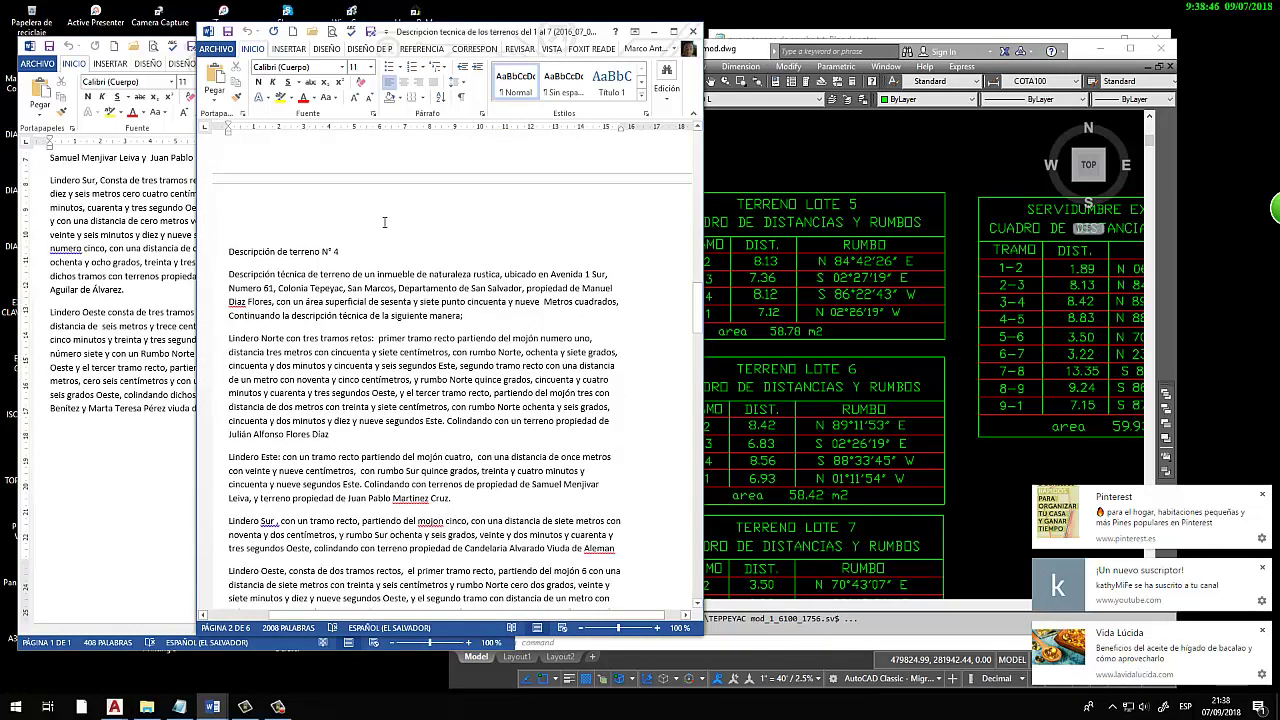
scroll(370, 230, "down", 8)
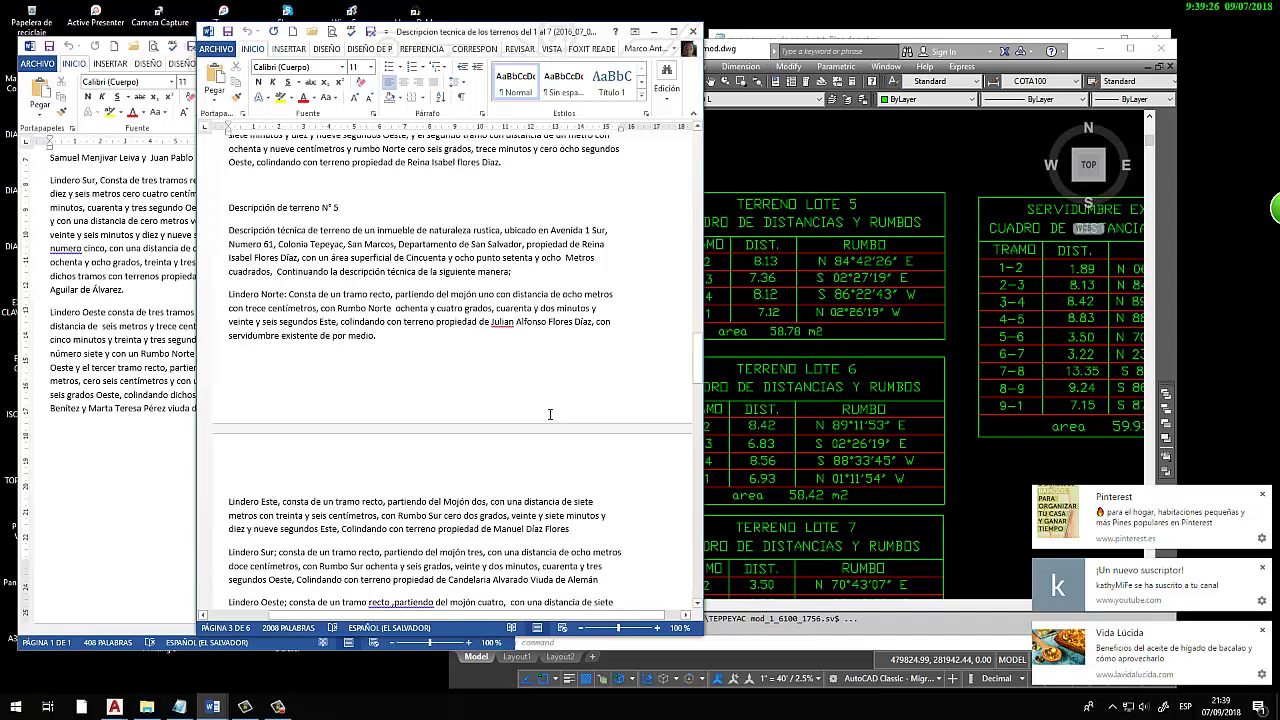
Highlight lot 5's description with its four boundaries: 8.13, 7.36, 8.12 and 7.12 m
left_click(877, 294)
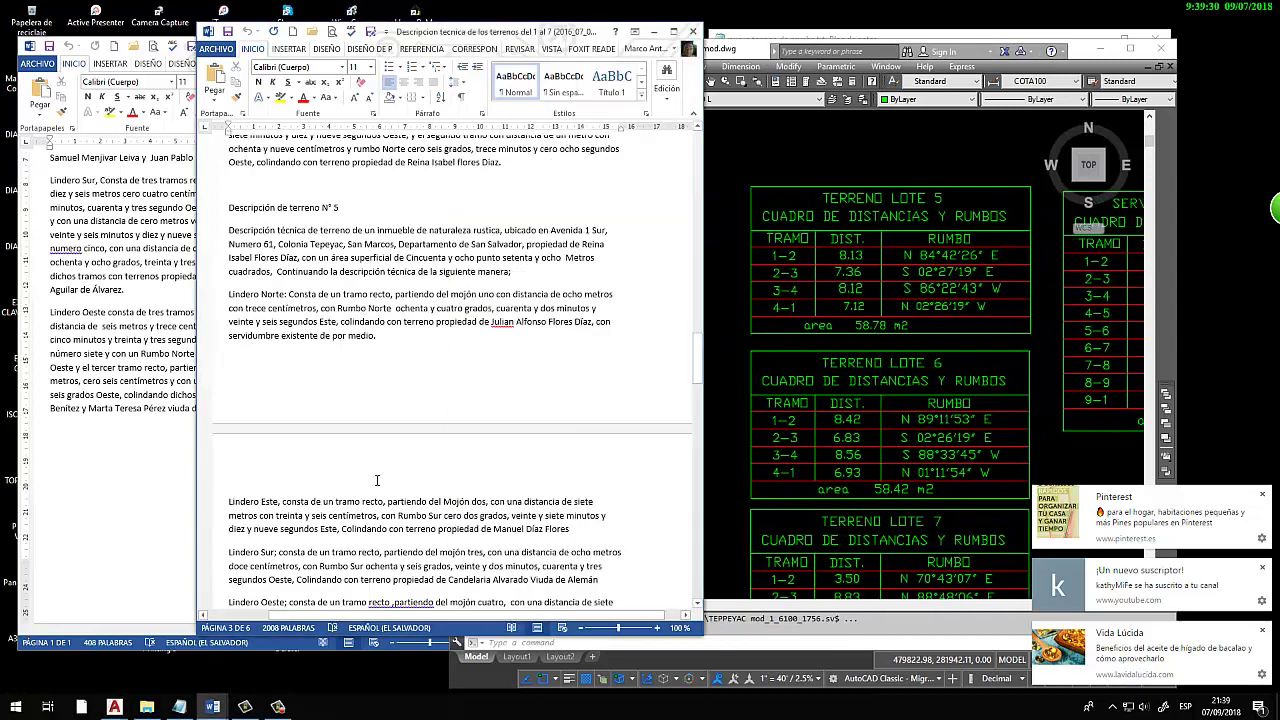
left_click(300, 505)
left_click_drag(700, 370, 704, 381)
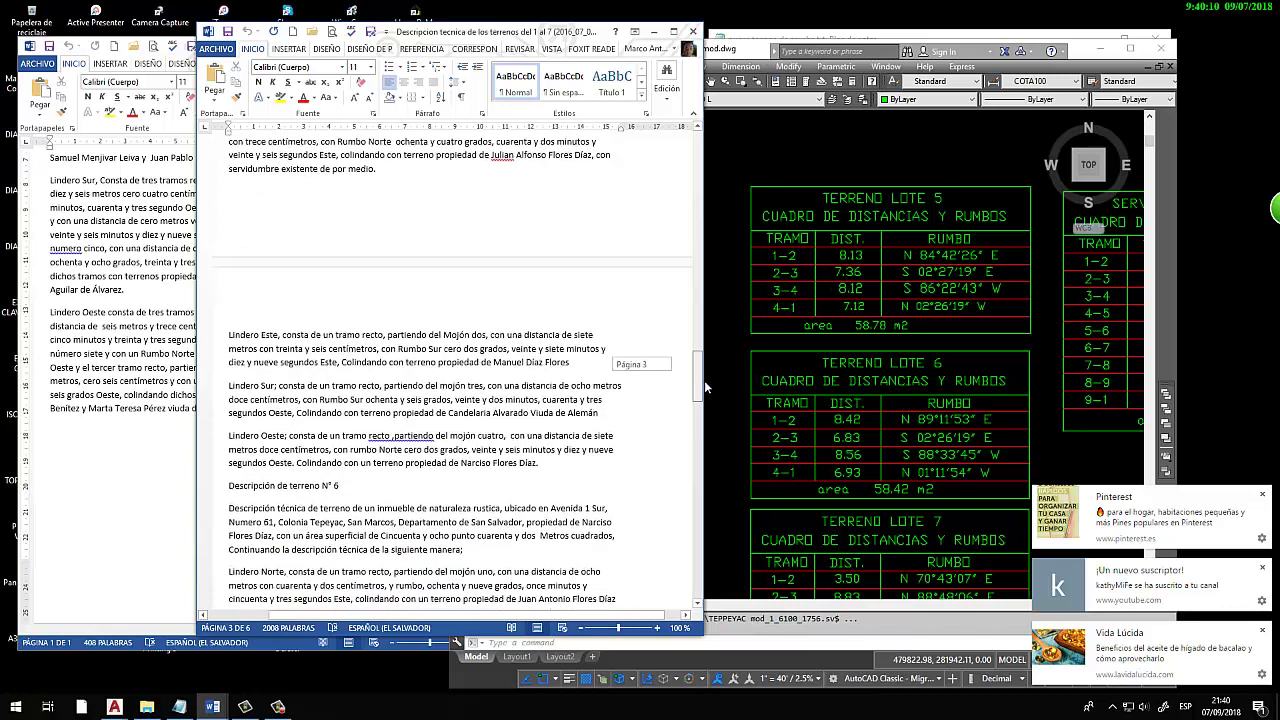
left_click_drag(705, 387, 705, 385)
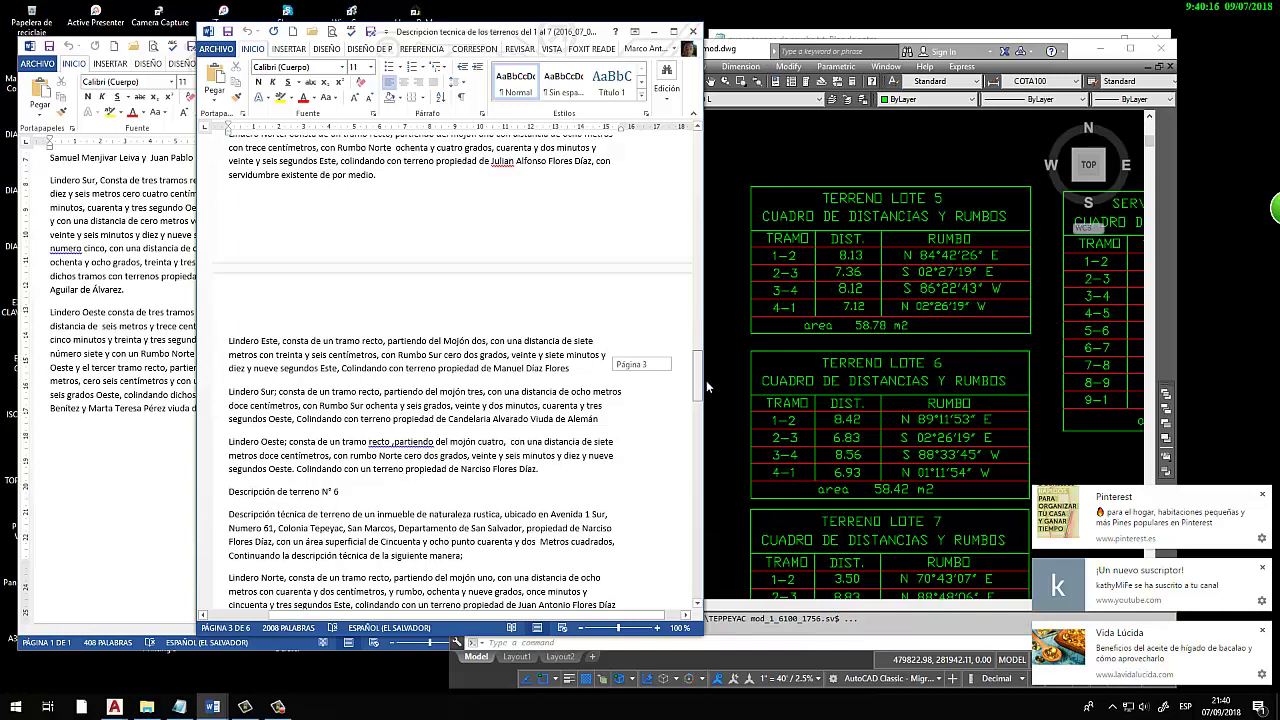
left_click_drag(705, 380, 706, 382)
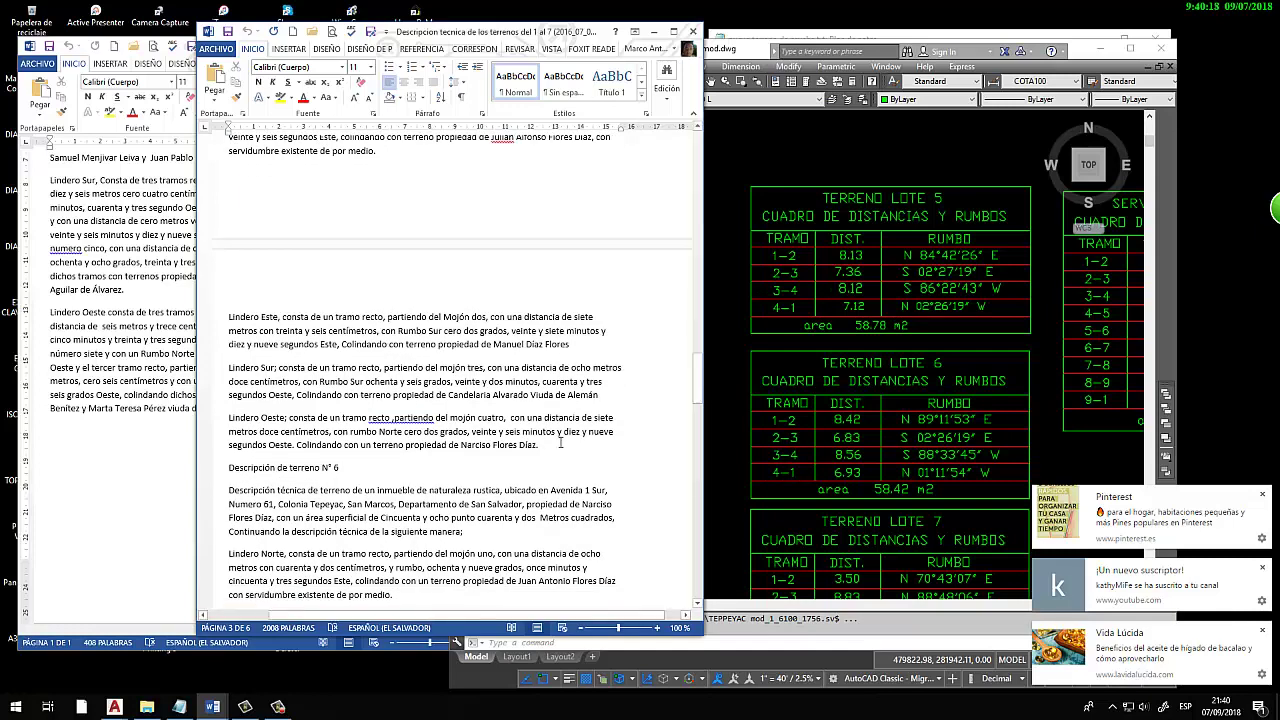
mouse_move(561, 443)
left_mouse_down()
mouse_move(262, 370)
mouse_move(256, 316)
left_mouse_up()
mouse_move(241, 263)
left_mouse_down()
mouse_move(246, 124)
mouse_move(231, 144)
mouse_move(440, 160)
left_mouse_up()
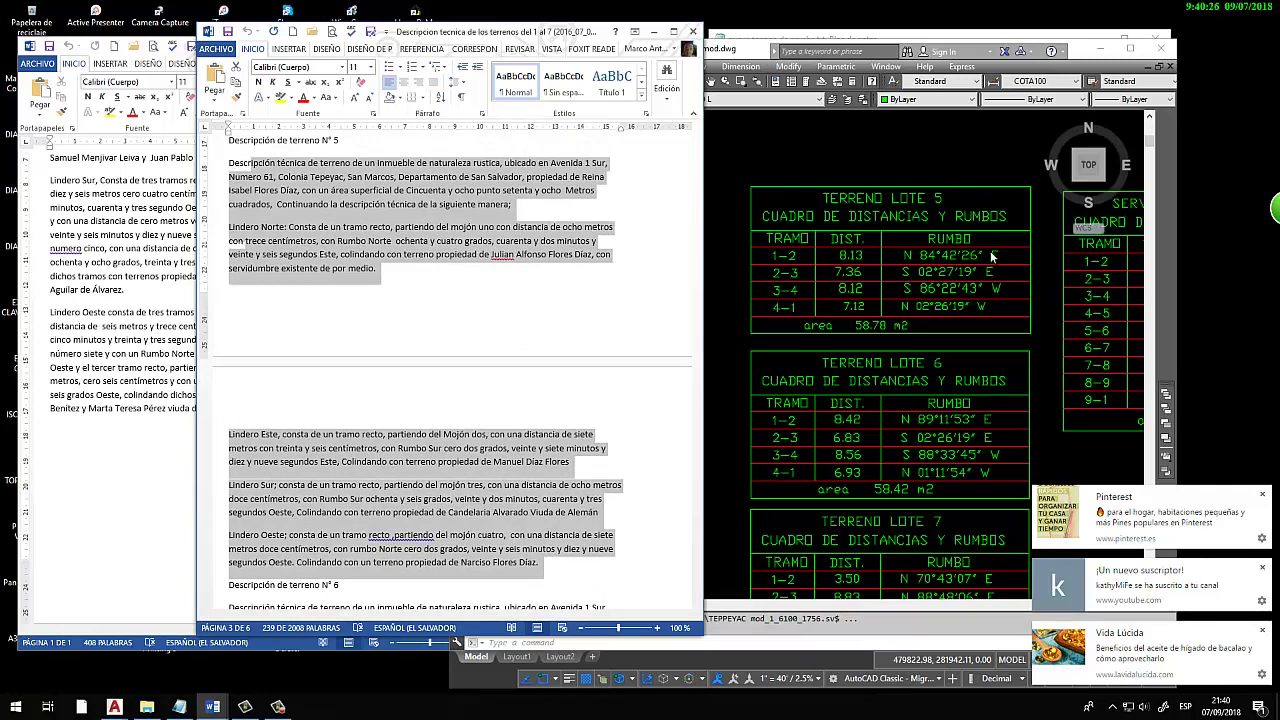
Zoom the plan onto Lote 5 (58.78 m2) with its corner markers m.1 to m.4
left_click(938, 160)
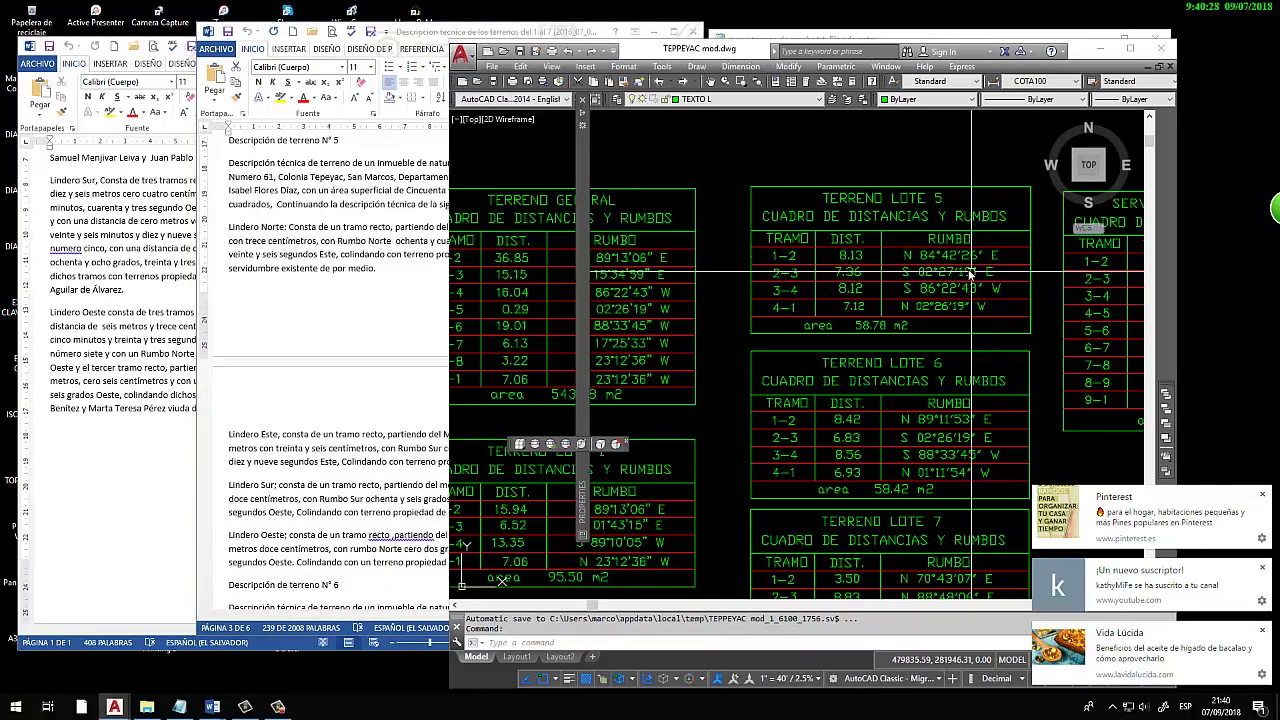
scroll(1000, 300, "down", 5)
scroll(1050, 395, "up", 5)
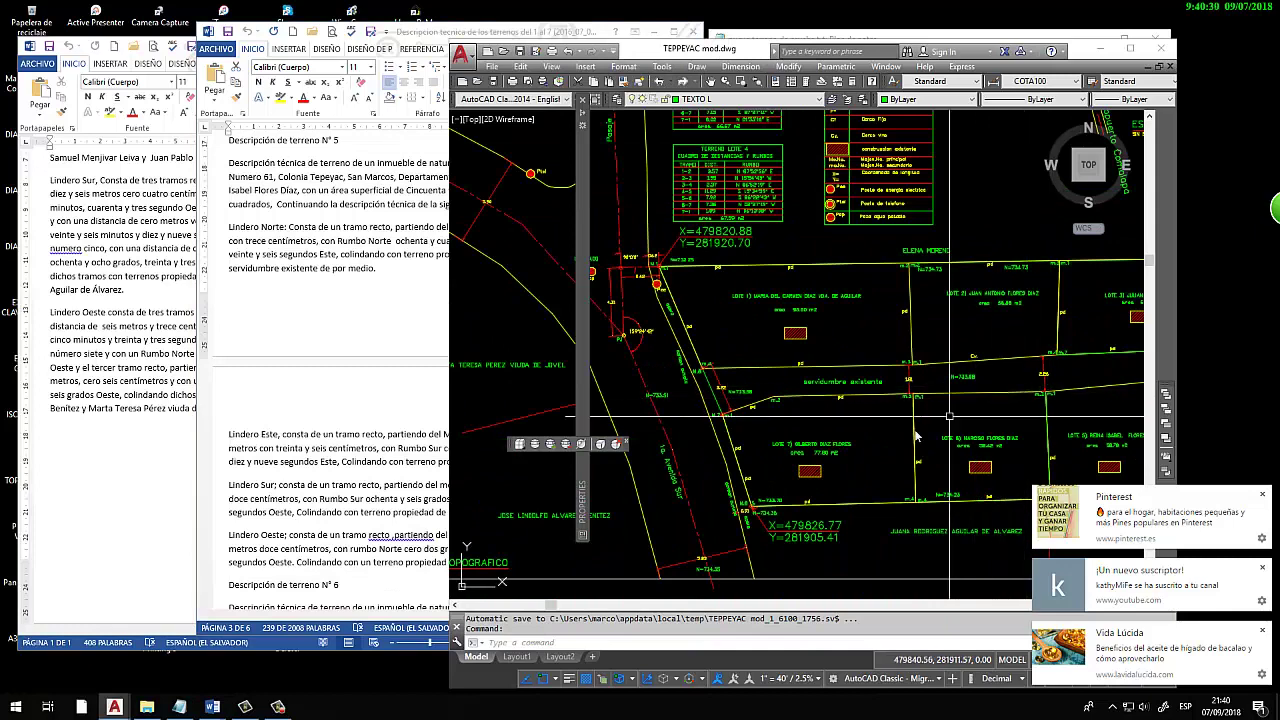
scroll(1050, 395, "up", 3)
scroll(988, 426, "up", 2)
scroll(988, 426, "down", 1)
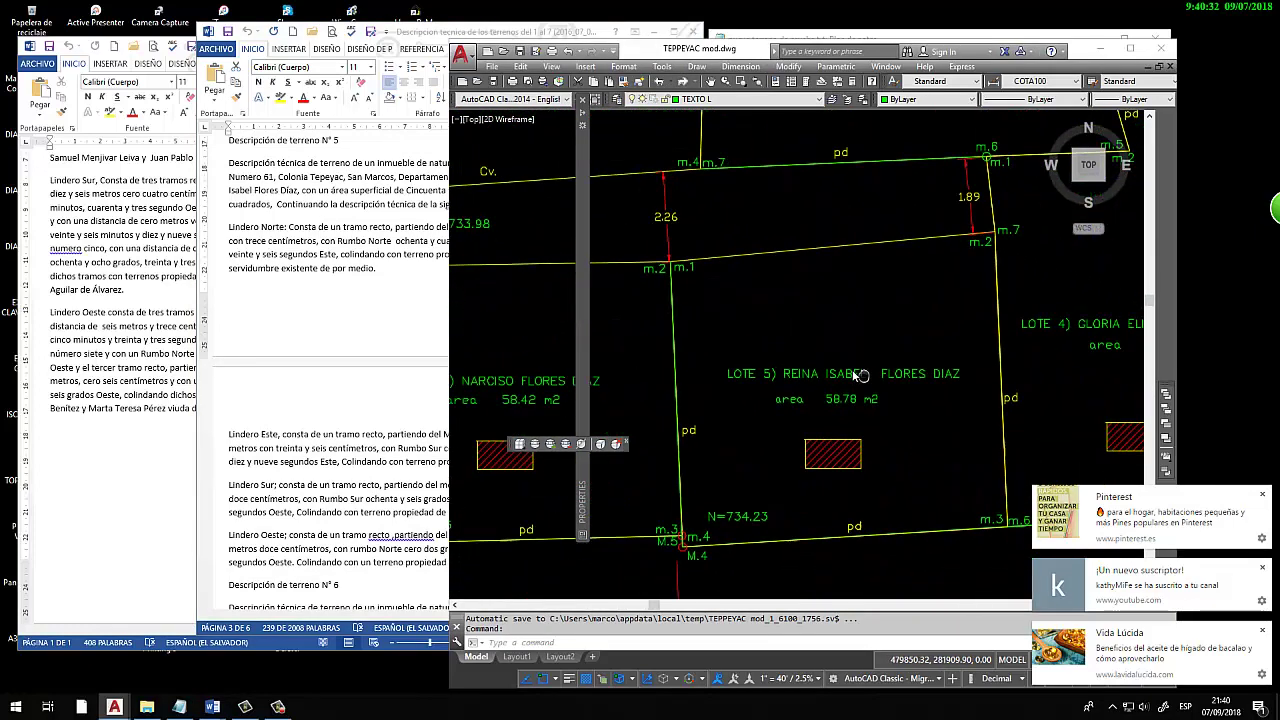
scroll(800, 350, "up", 2)
scroll(650, 275, "down", 1)
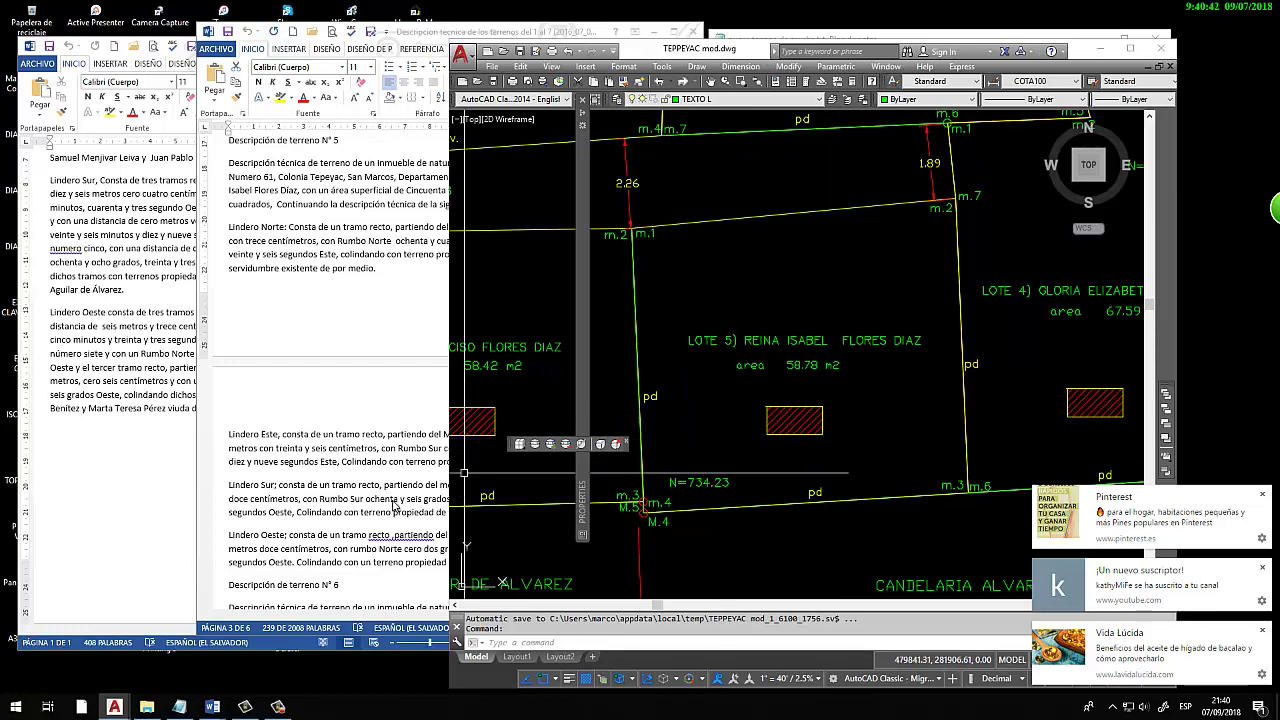
Move the Notepad bearing list aside and shift the TEPPEYAC site plan down and right
left_click(180, 695)
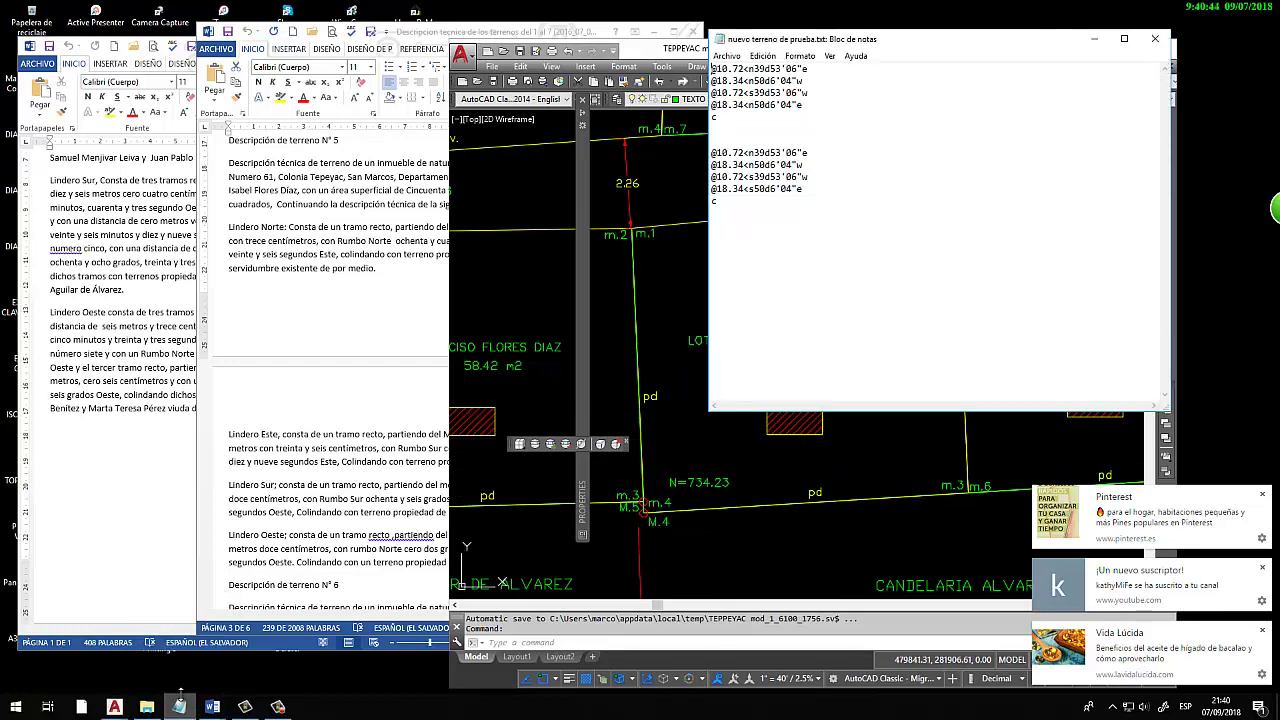
left_click_drag(838, 45, 420, 243)
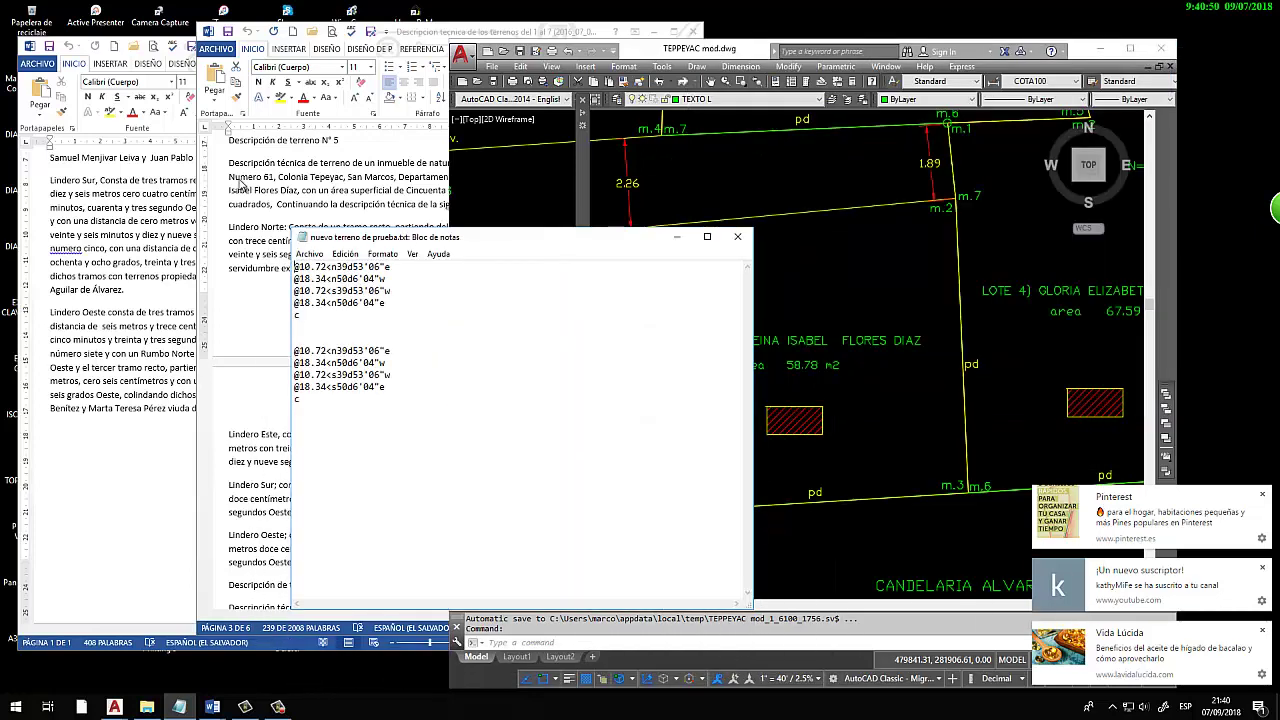
left_click(850, 251)
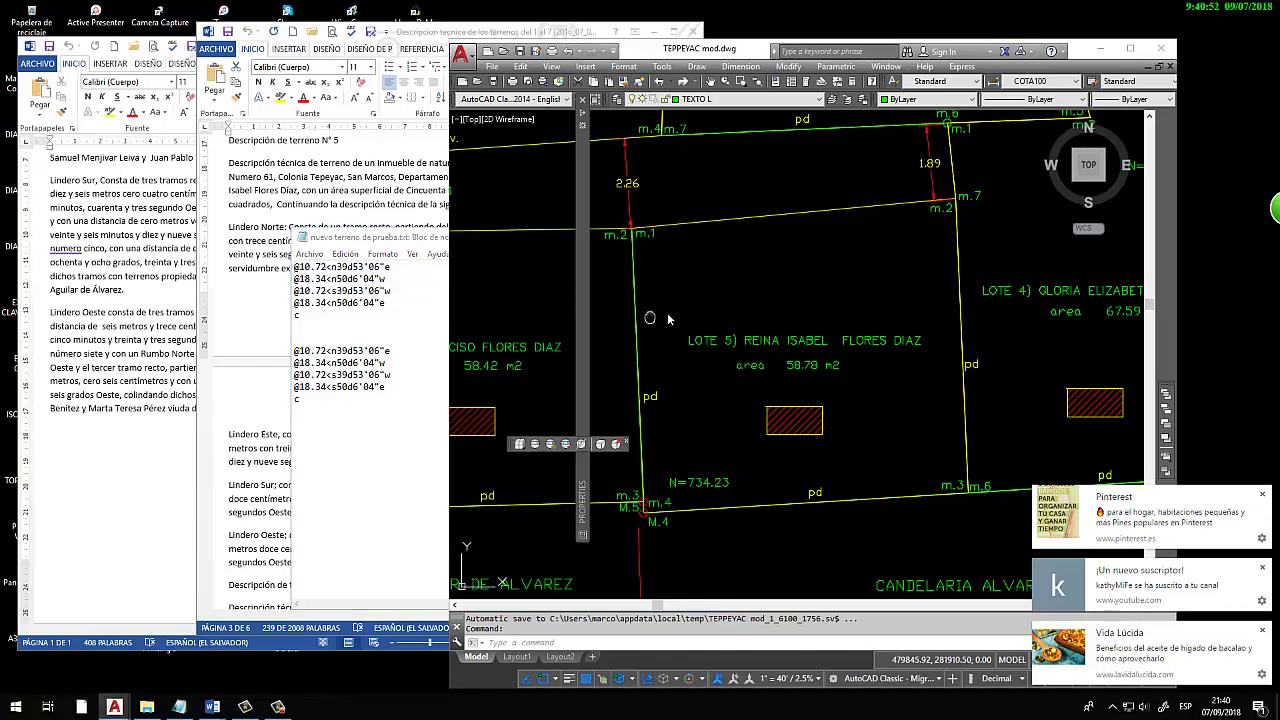
scroll(669, 319, "down", 2)
scroll(789, 310, "down", 5)
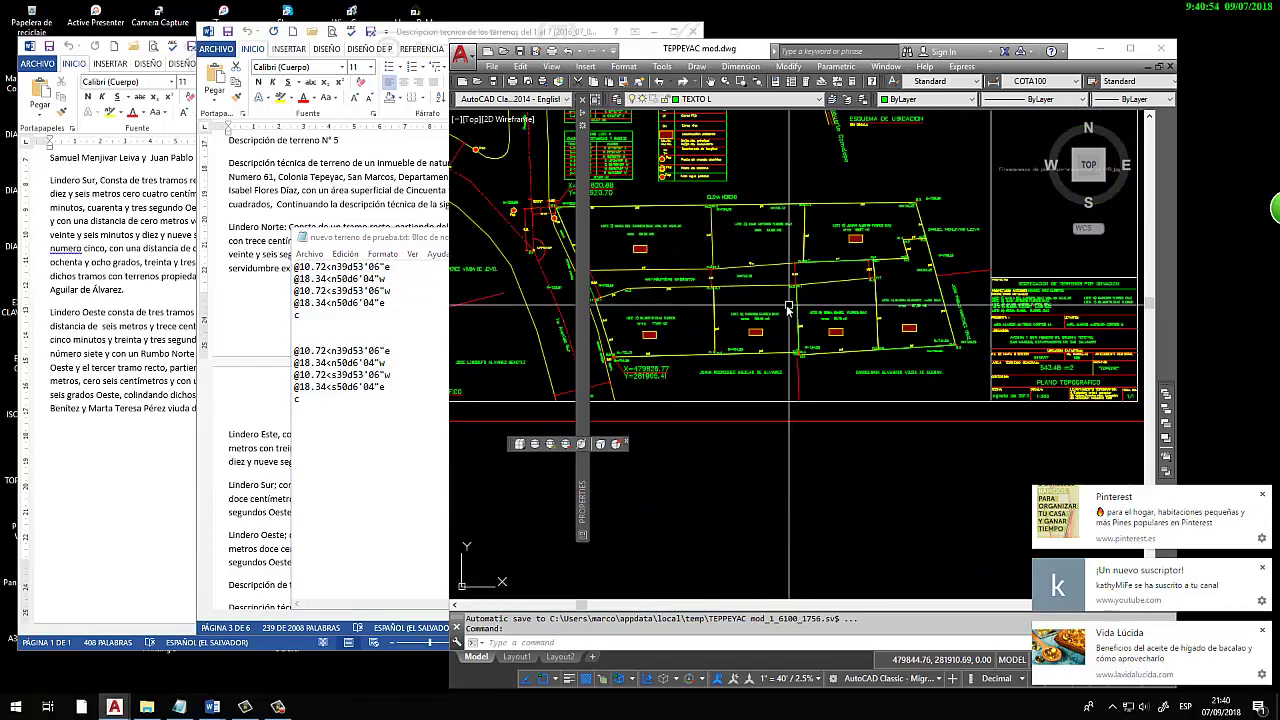
middle_click_drag(705, 243, 805, 326)
Nudge the bearing list slightly left, then switch AutoCAD to the other open drawing
left_click(367, 240)
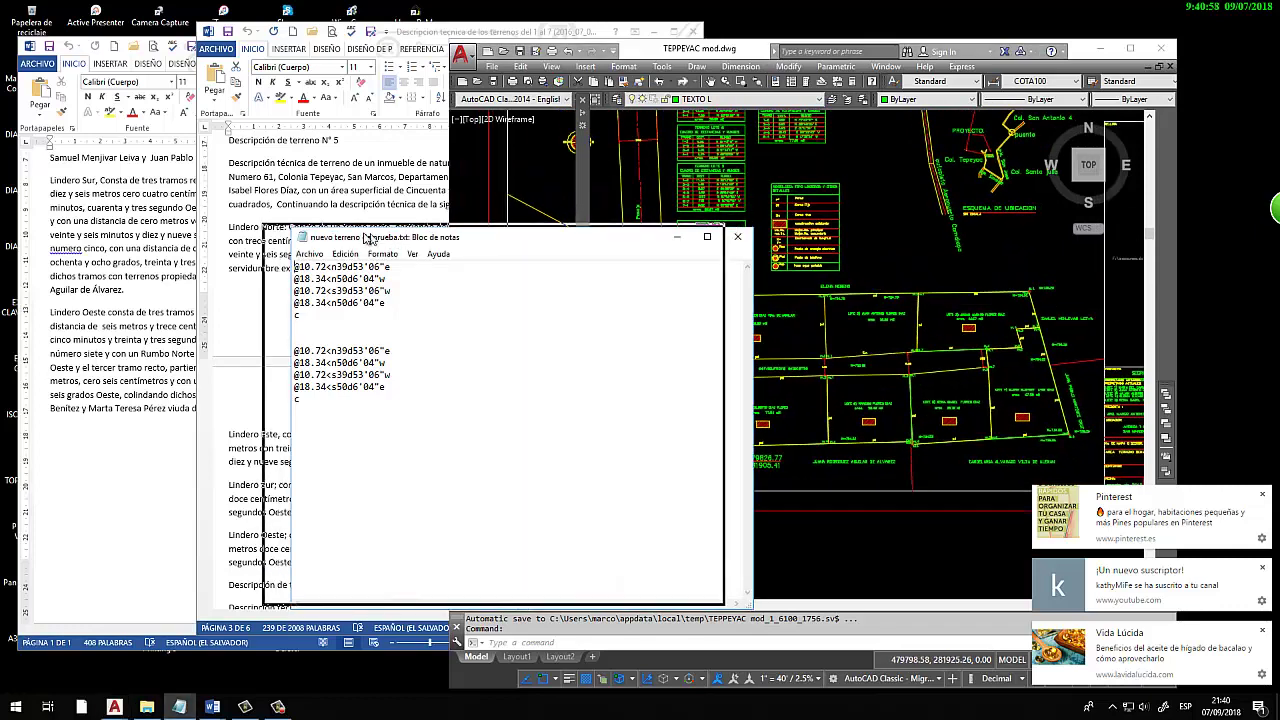
left_click_drag(367, 240, 346, 240)
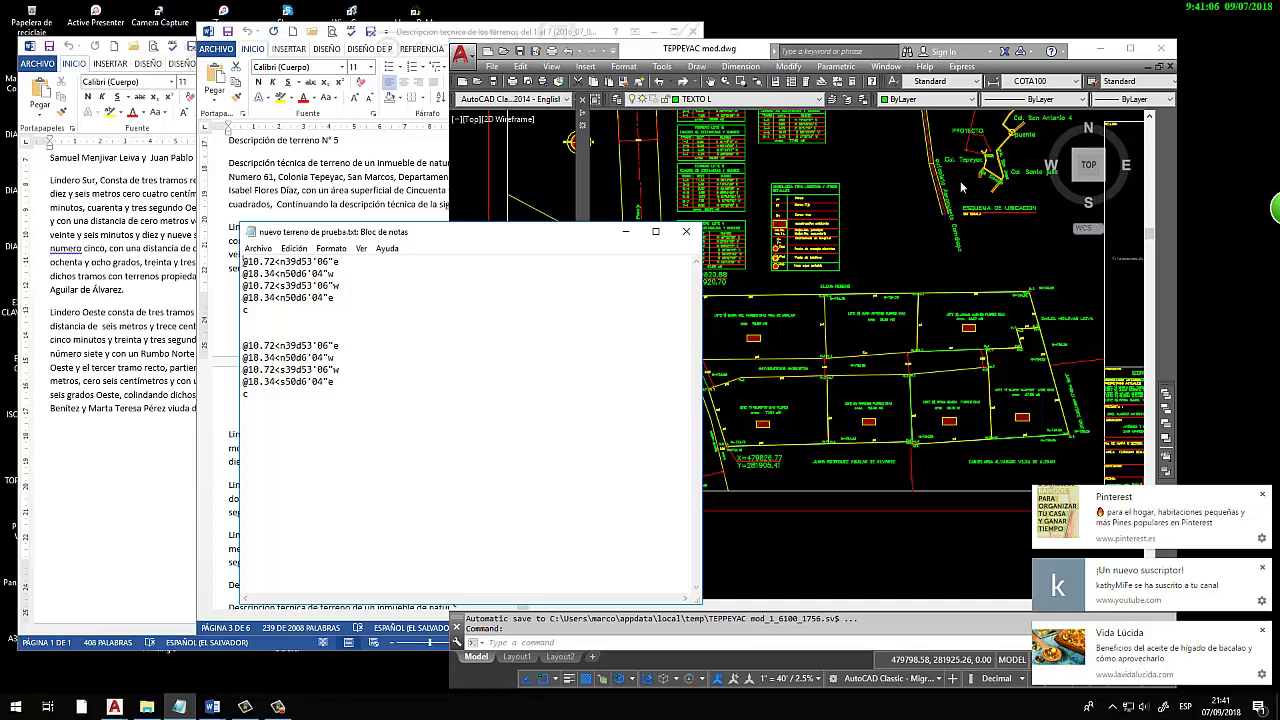
left_click(882, 212)
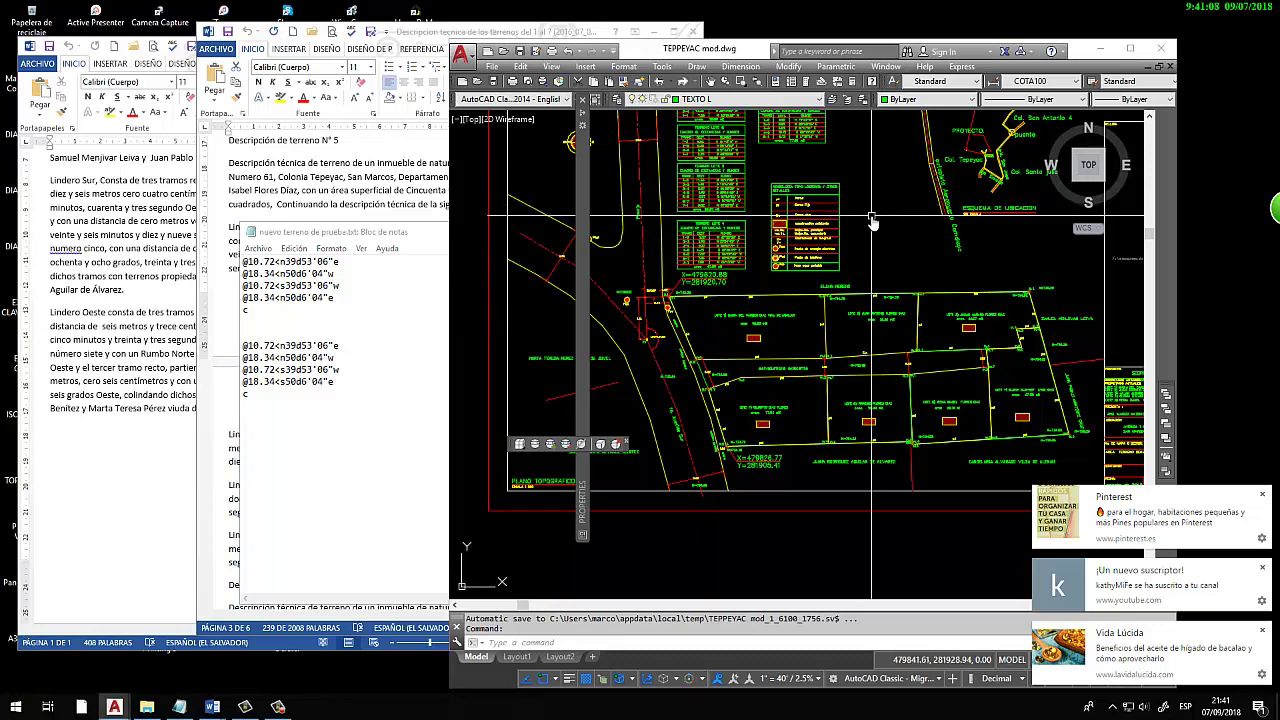
key("ctrl+Tab")
Show the PLANO TOPOGRAFICO TP-01 drawing in model space, panned toward the yellow and green tables
left_click(870, 225)
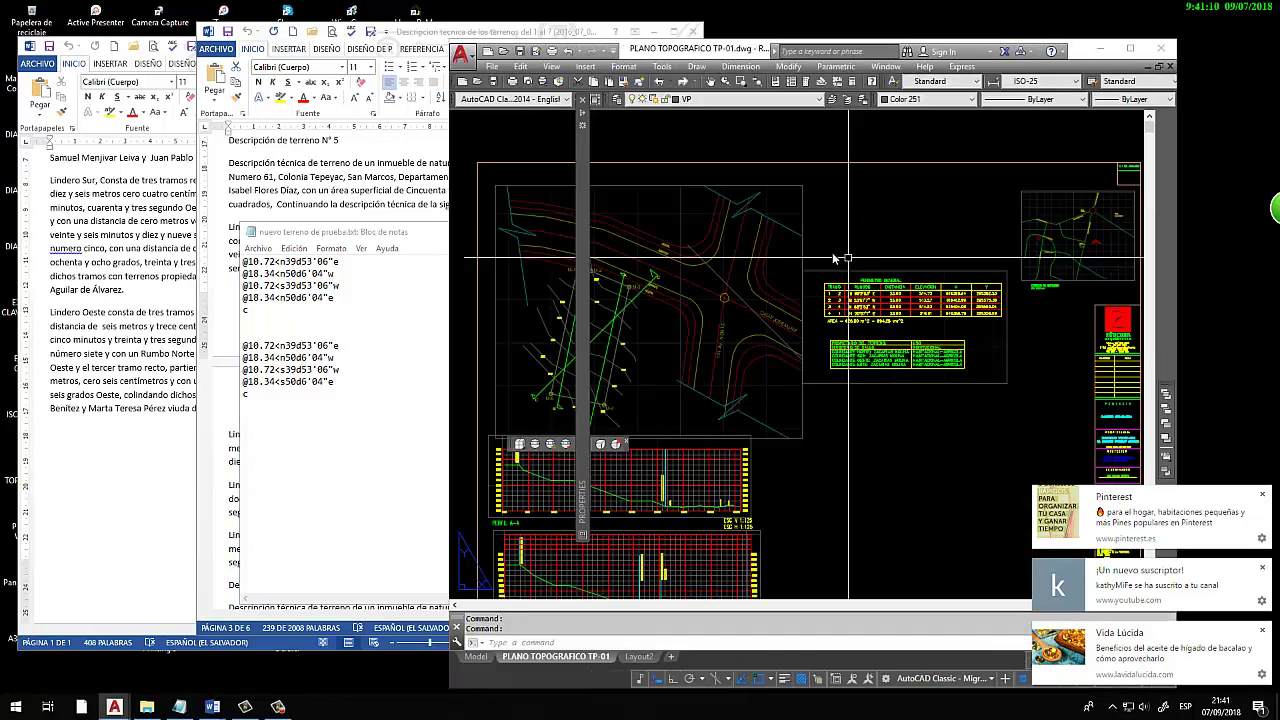
left_click(474, 657)
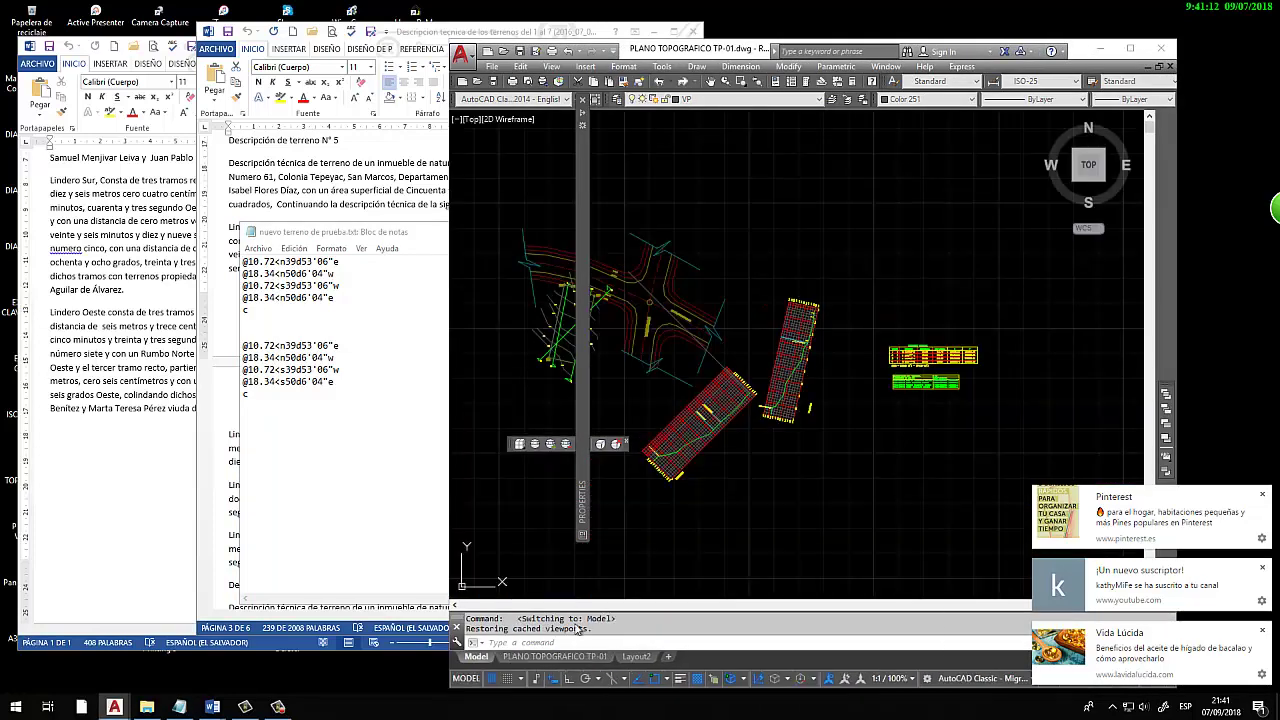
scroll(657, 314, "down", 5)
scroll(800, 314, "up", 3)
scroll(820, 340, "up", 2)
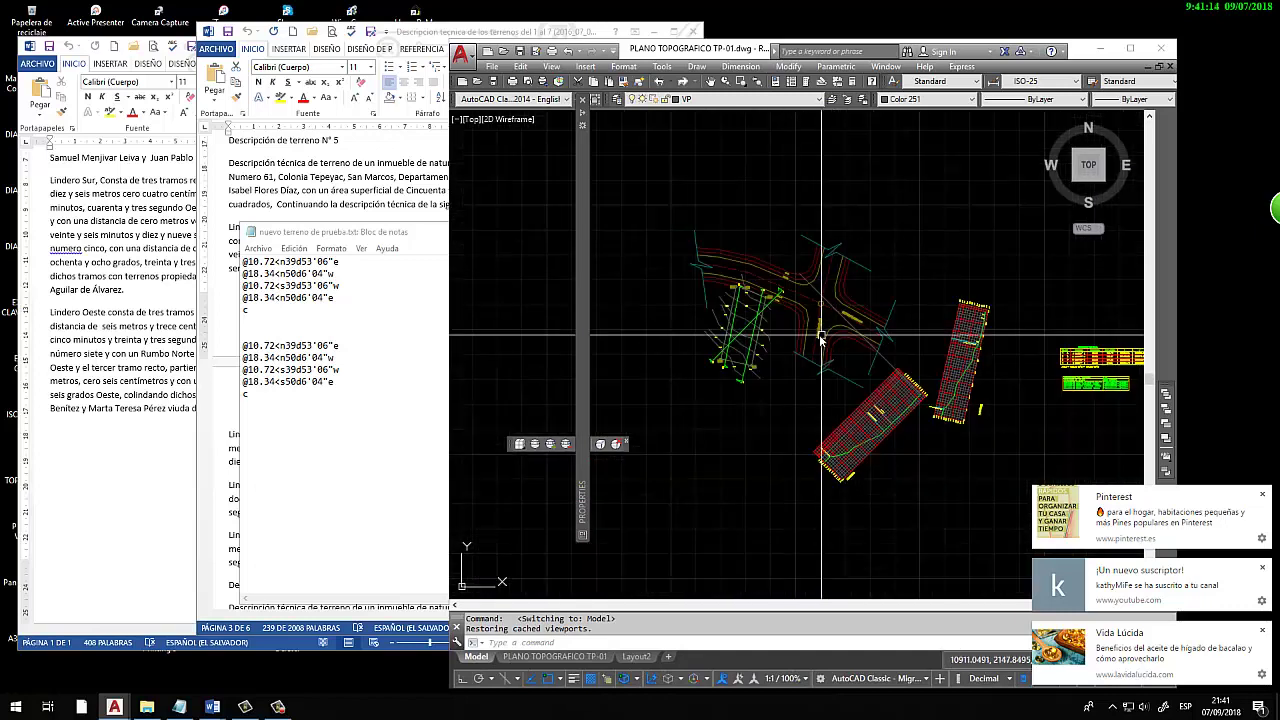
middle_click_drag(1088, 352, 718, 342)
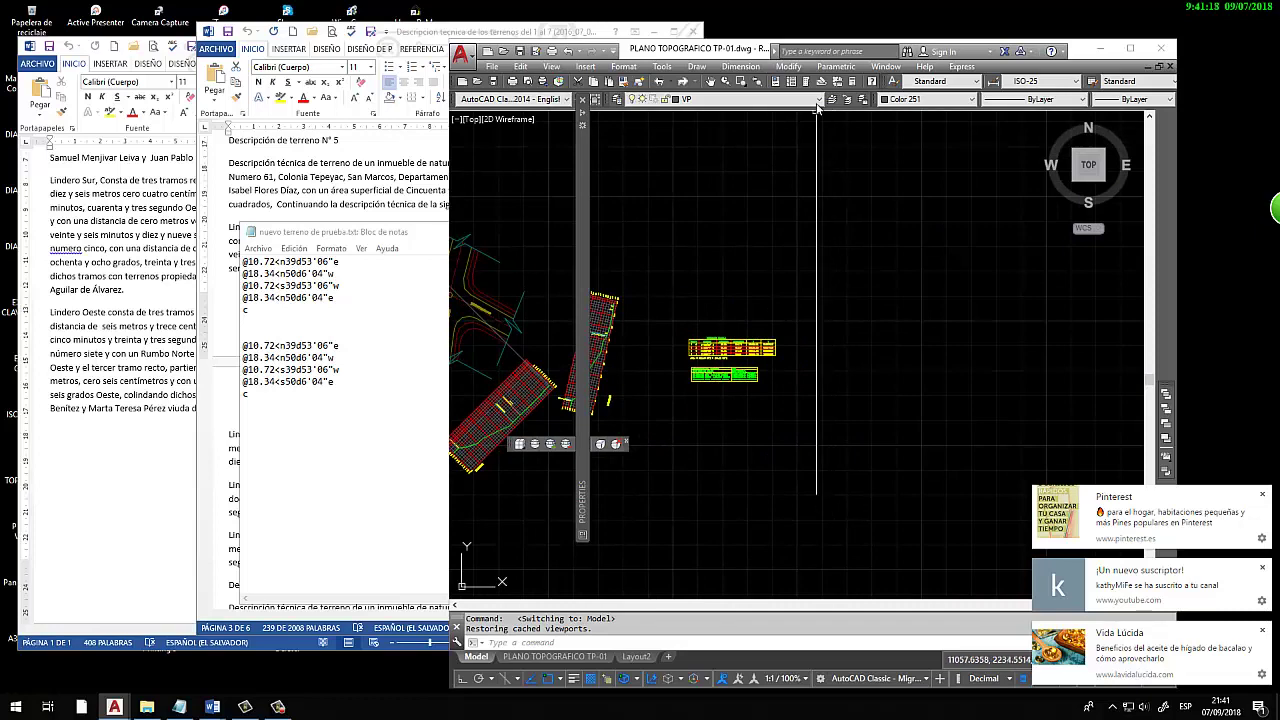
Check the layer list without changes, then open the Layer Properties Manager with LA
left_click(816, 99)
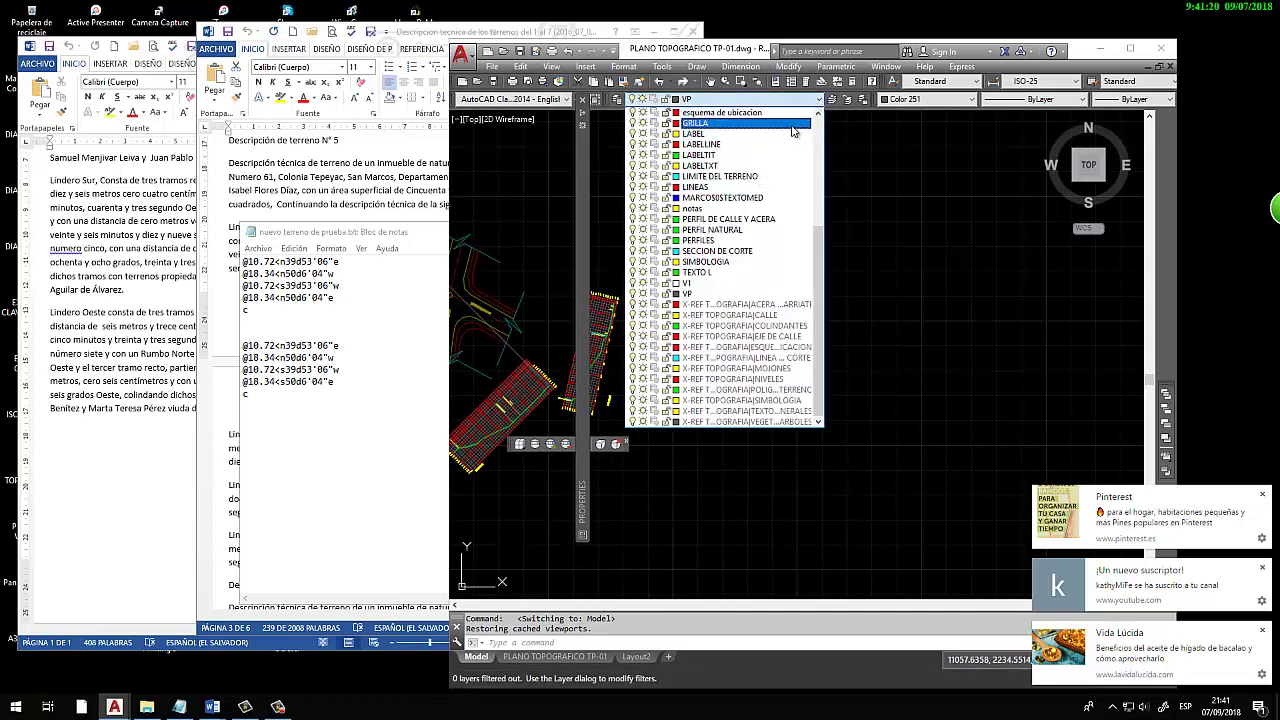
scroll(790, 136, "up", 5)
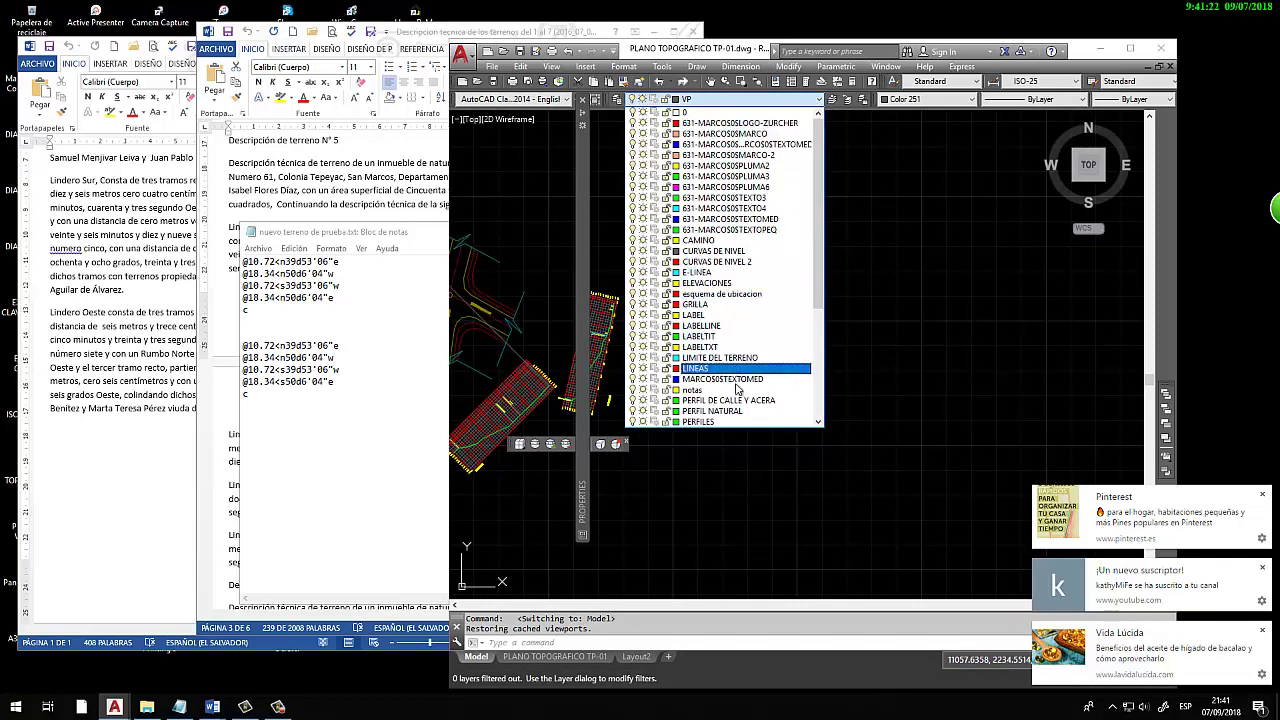
left_click_drag(816, 307, 818, 330)
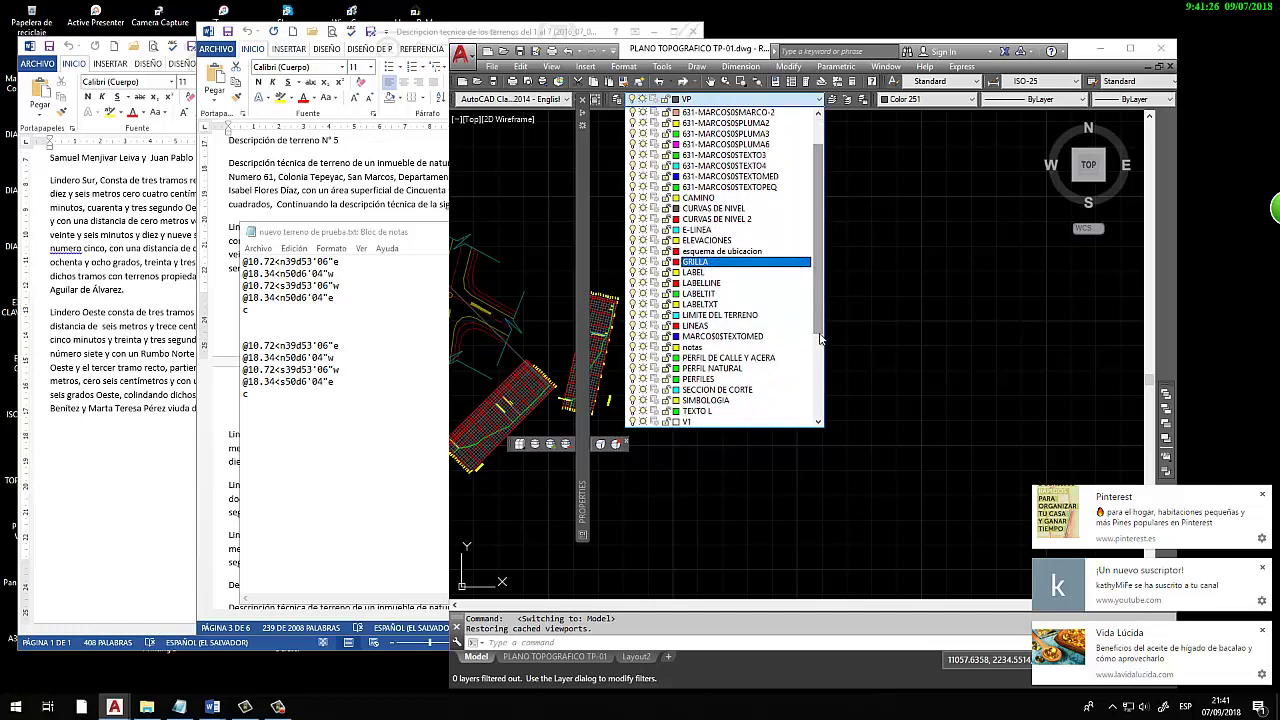
left_click(819, 337)
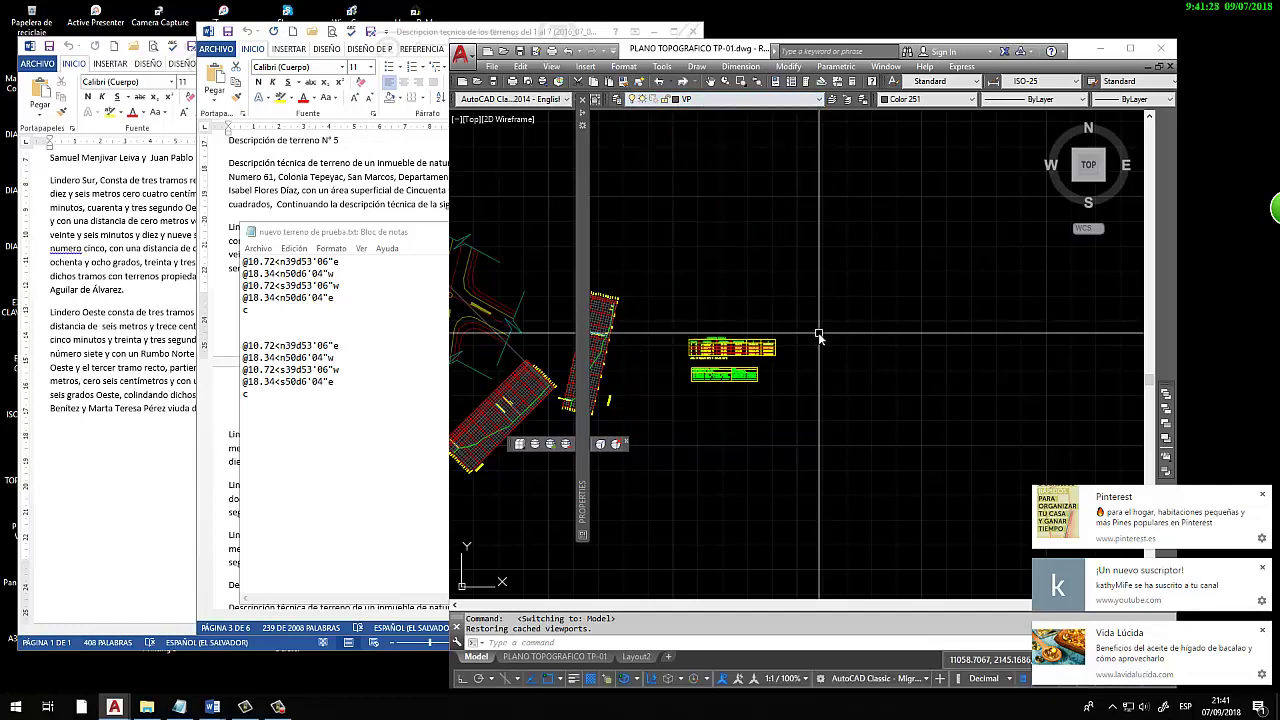
type("la")
key("Return")
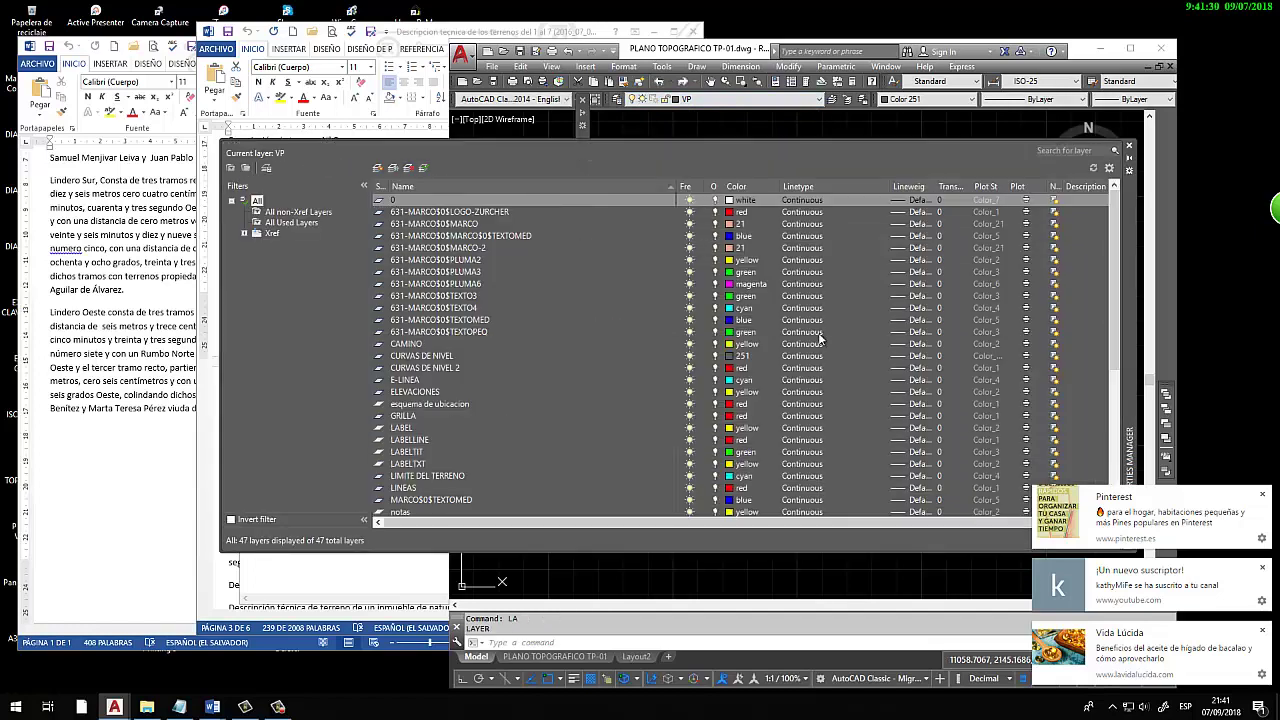
Add a layer named poligonal with green colour, set it current, and close Layer Properties Manager
left_click(377, 167)
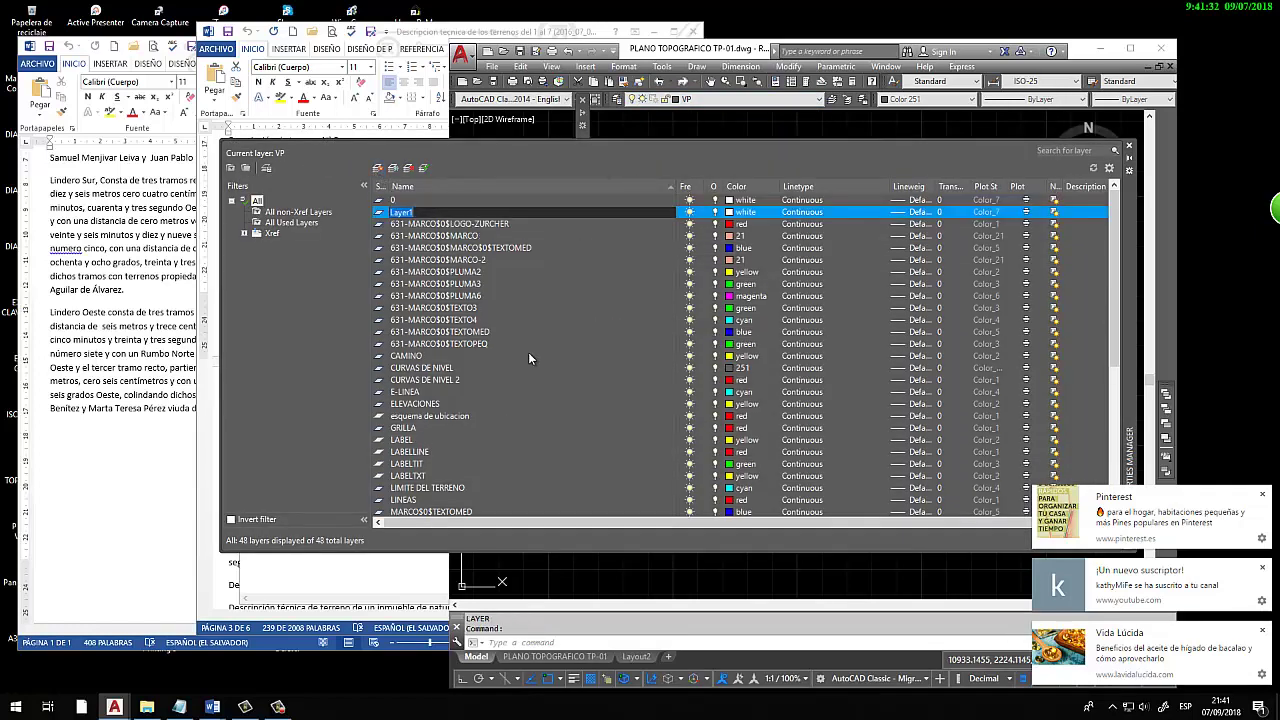
type("poliga")
key("BackSpace")
type("o")
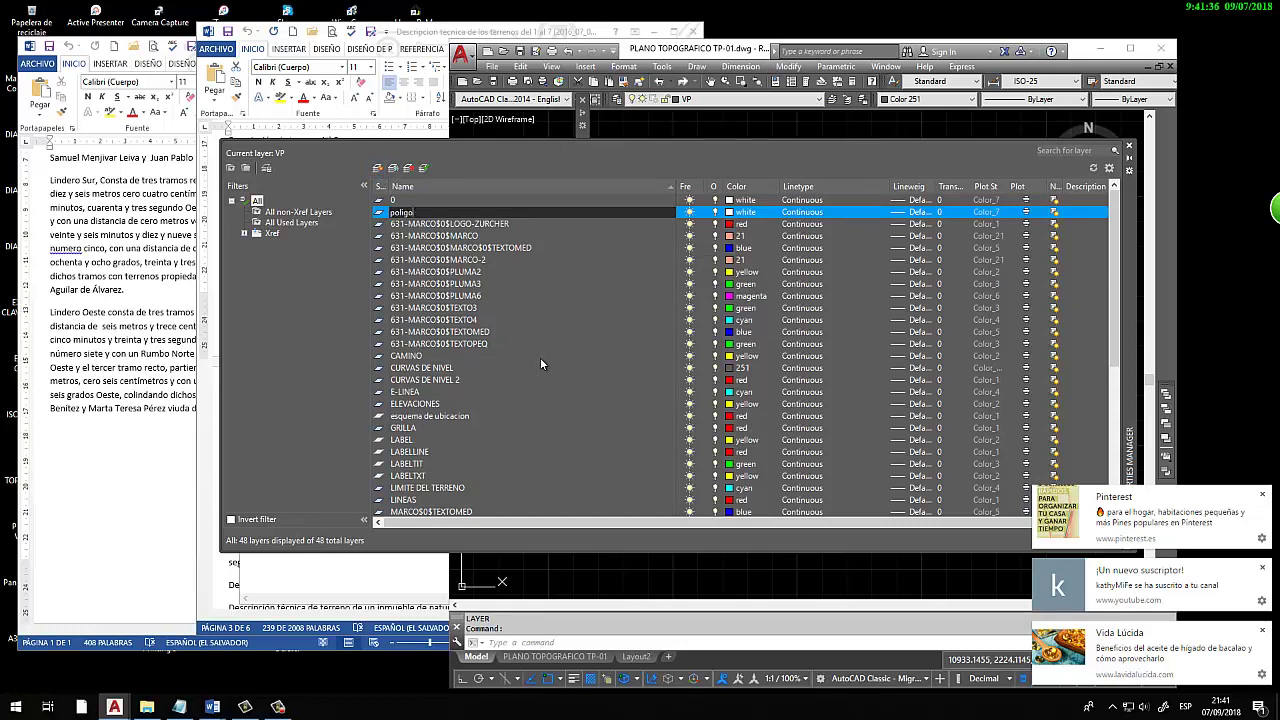
type("nal")
left_click(729, 214)
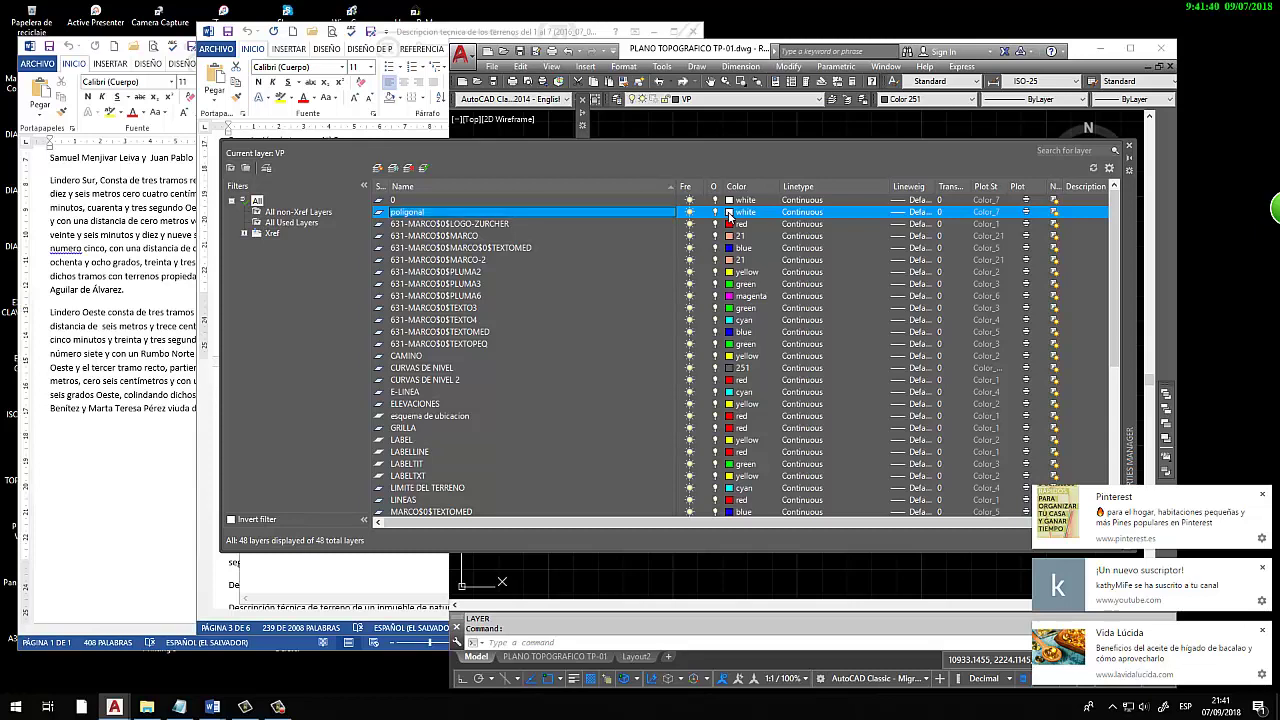
left_click(729, 212)
left_click(283, 389)
left_click(338, 459)
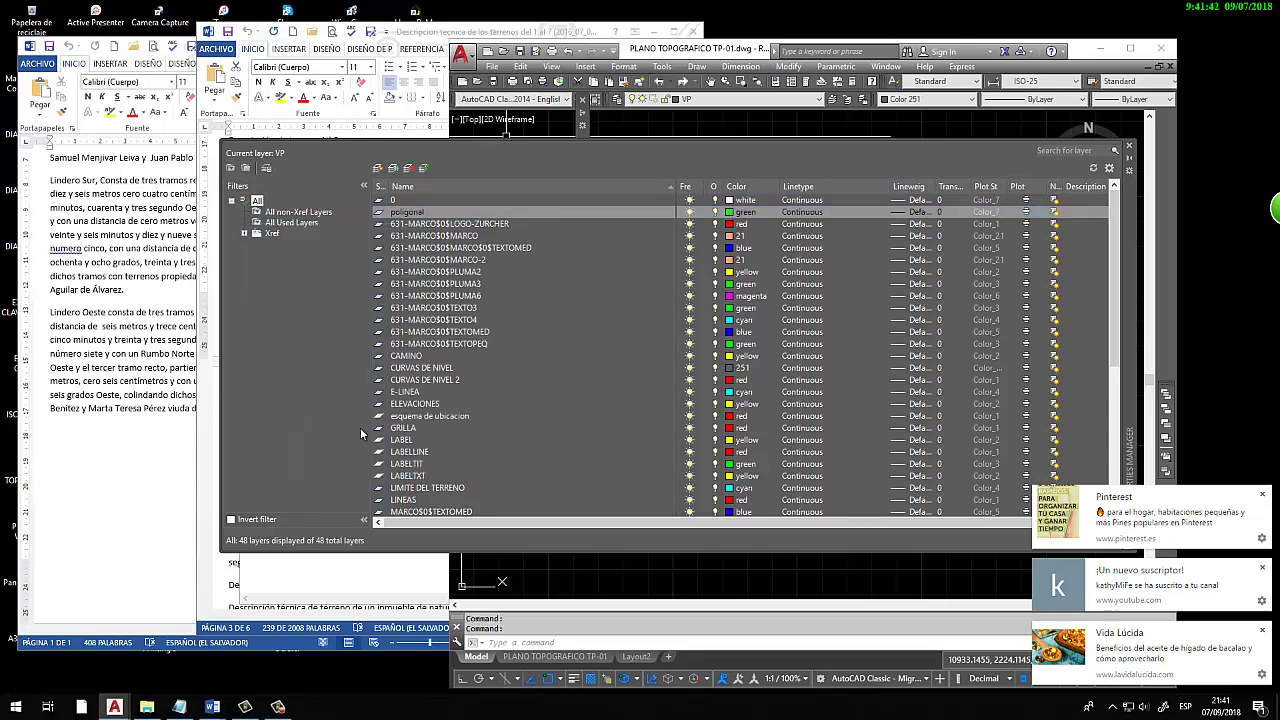
double_click(395, 212)
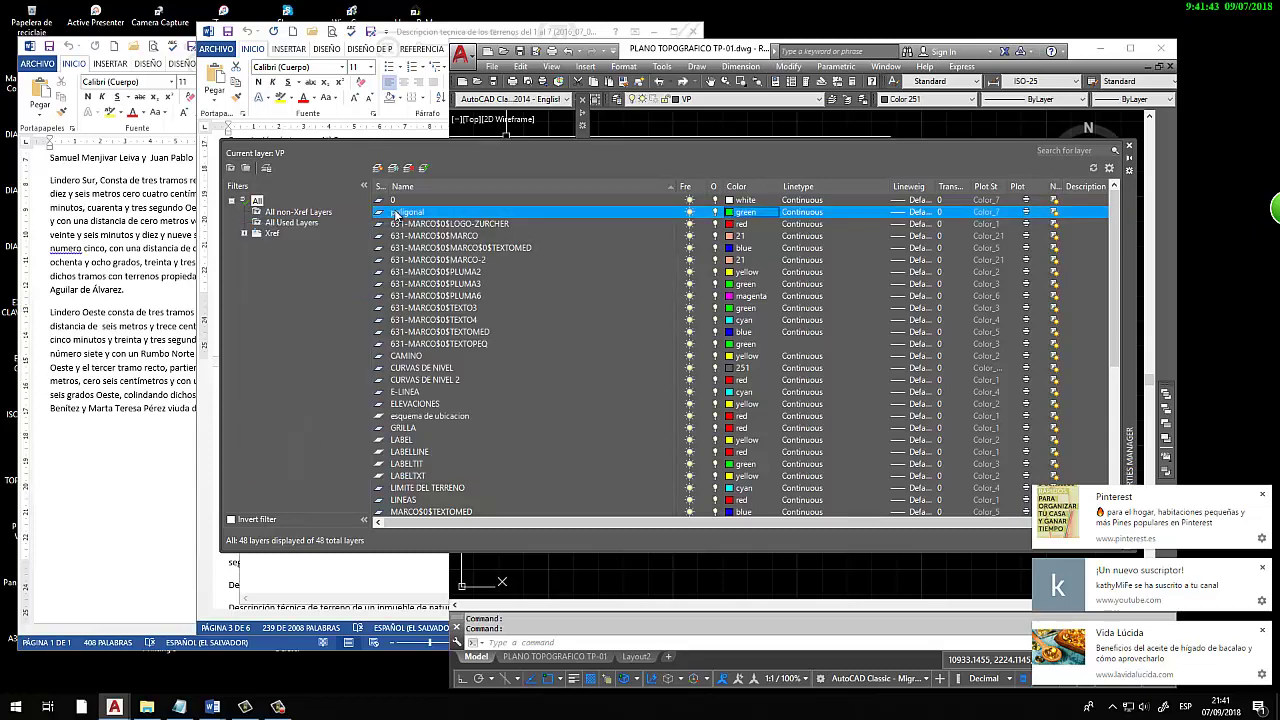
left_click(1128, 147)
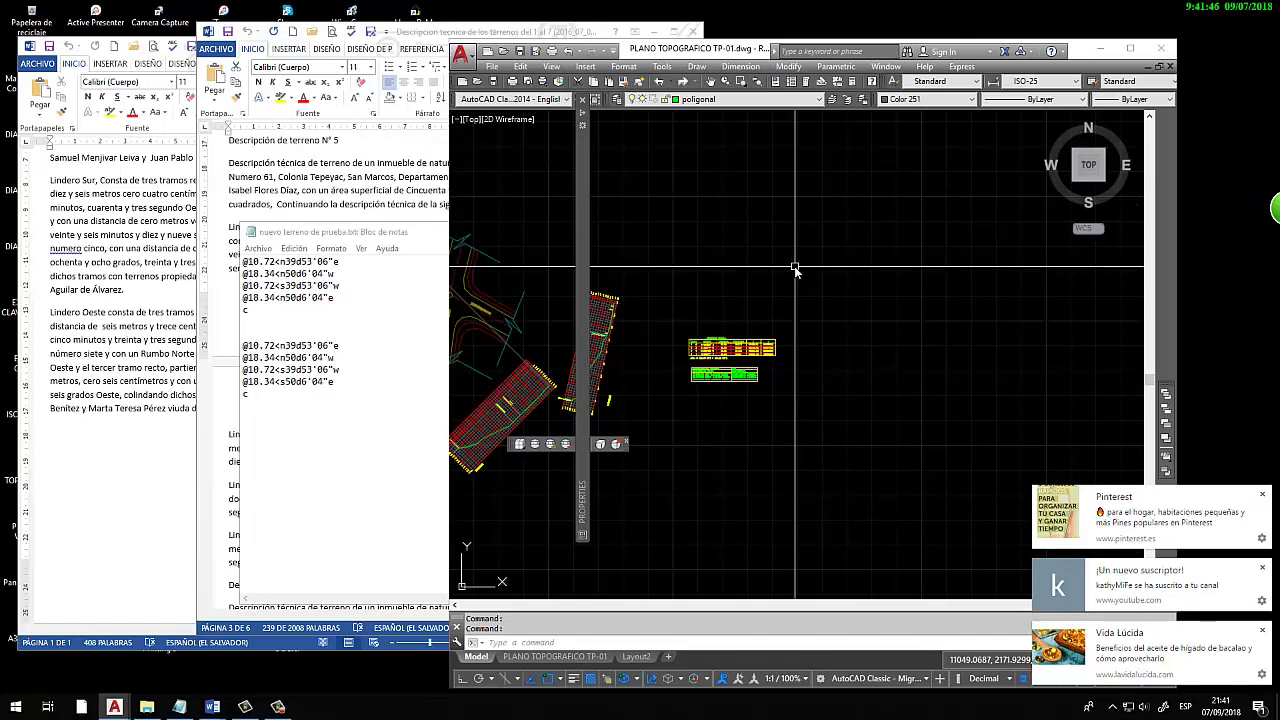
scroll(795, 268, "up", 2)
scroll(792, 270, "up", 2)
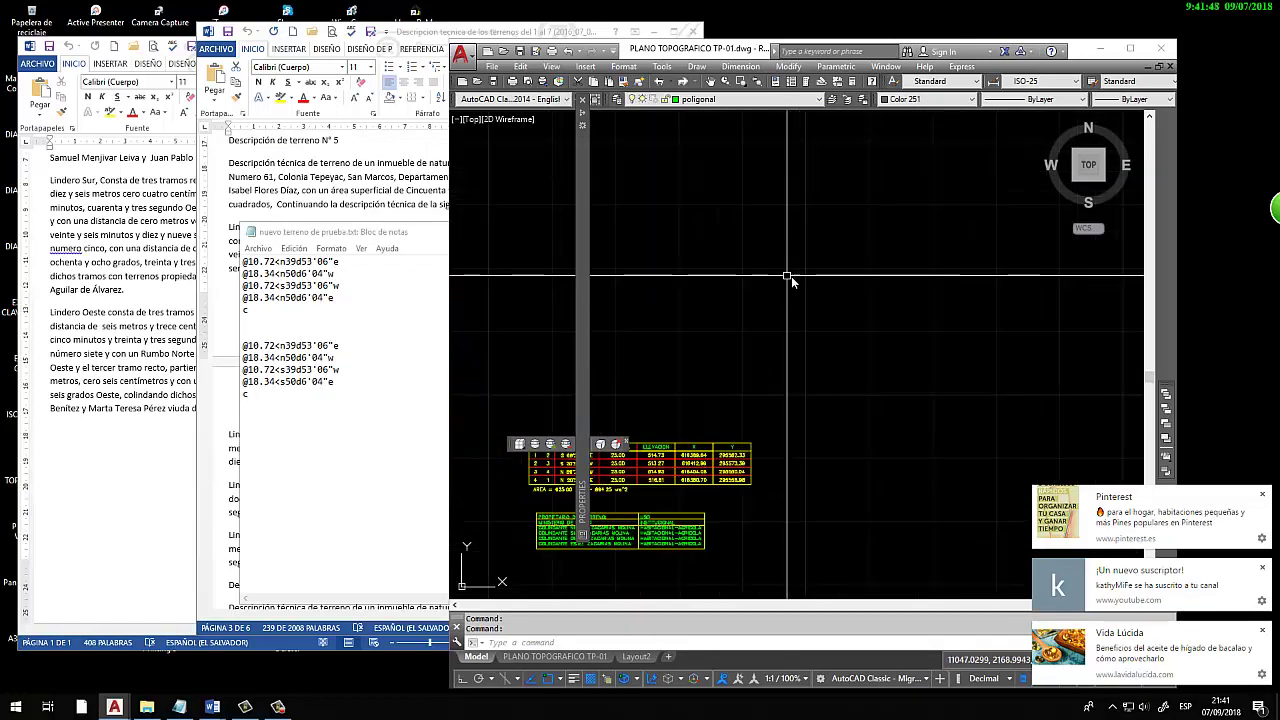
scroll(741, 318, "up", 1)
scroll(738, 322, "up", 1)
scroll(732, 328, "up", 2)
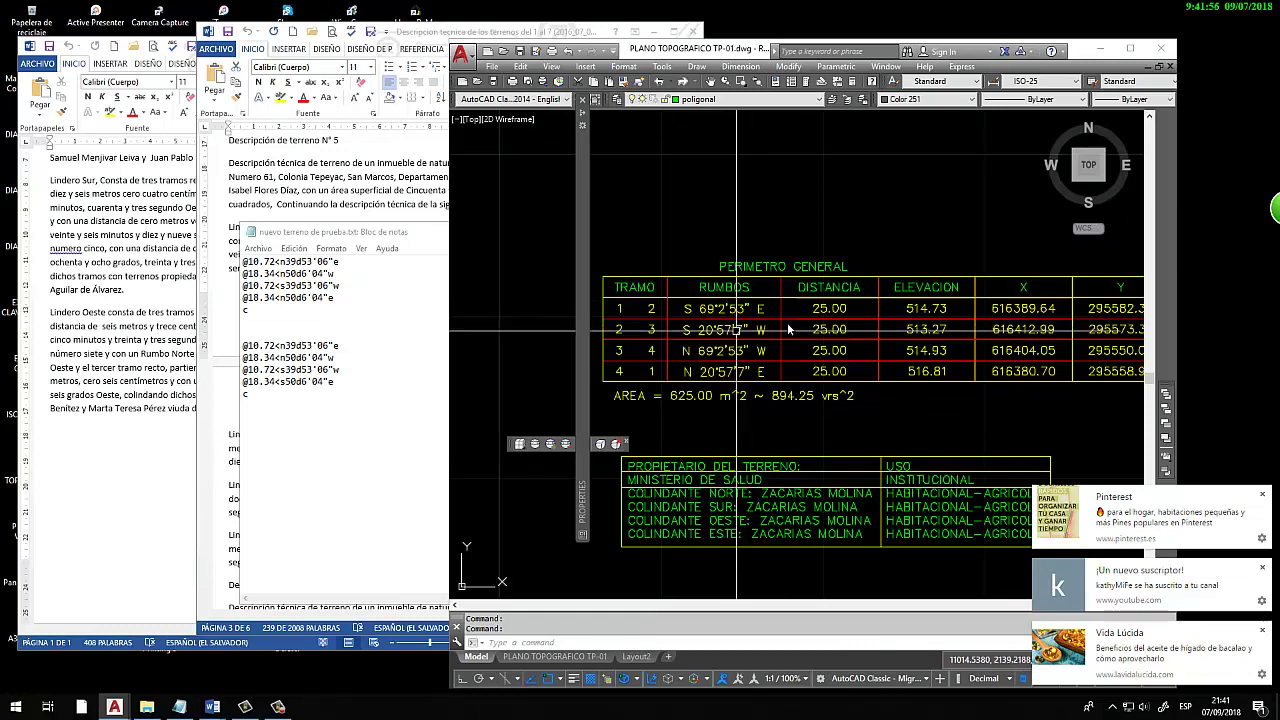
mouse_move(911, 204)
middle_mouse_down()
mouse_move(836, 410)
mouse_move(825, 374)
middle_mouse_up()
scroll(694, 400, "down", 3)
scroll(586, 443, "down", 3)
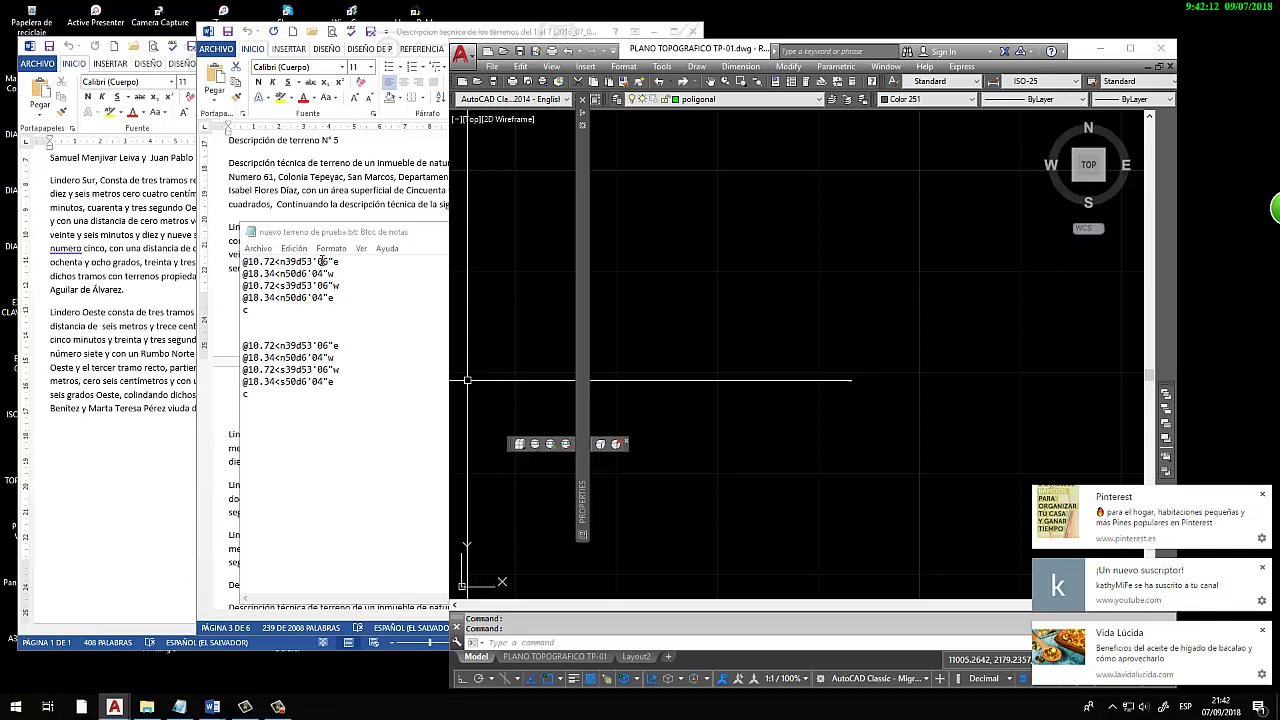
Copy the first bearing line from the Notepad list
left_click(345, 262)
left_click_drag(345, 262, 243, 263)
key("ctrl+c")
right_click(253, 270)
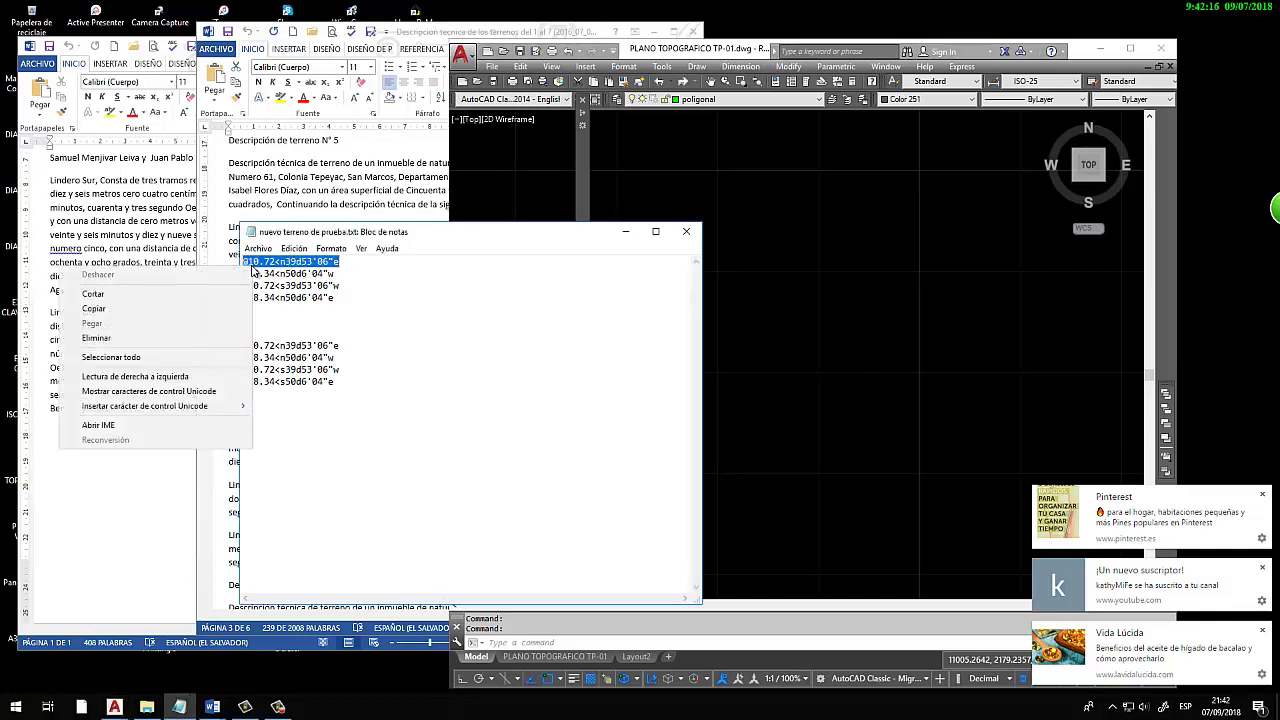
left_click(172, 310)
left_click(788, 380)
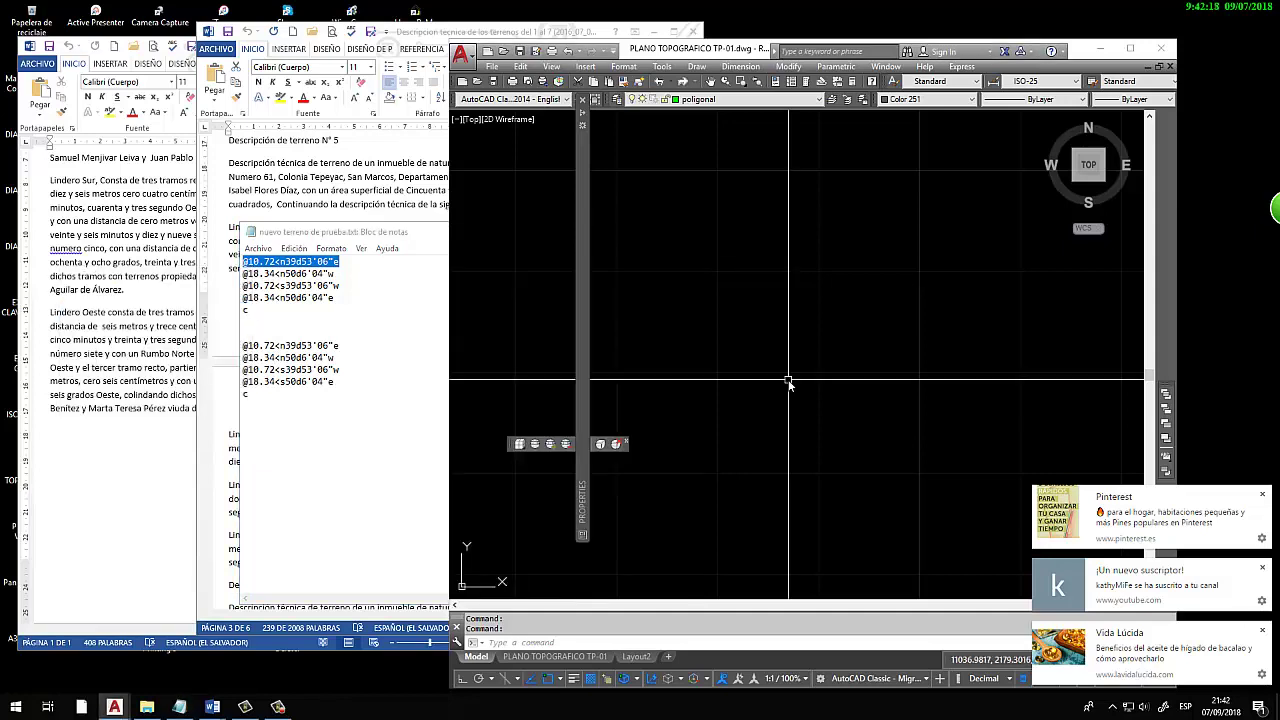
type("PL")
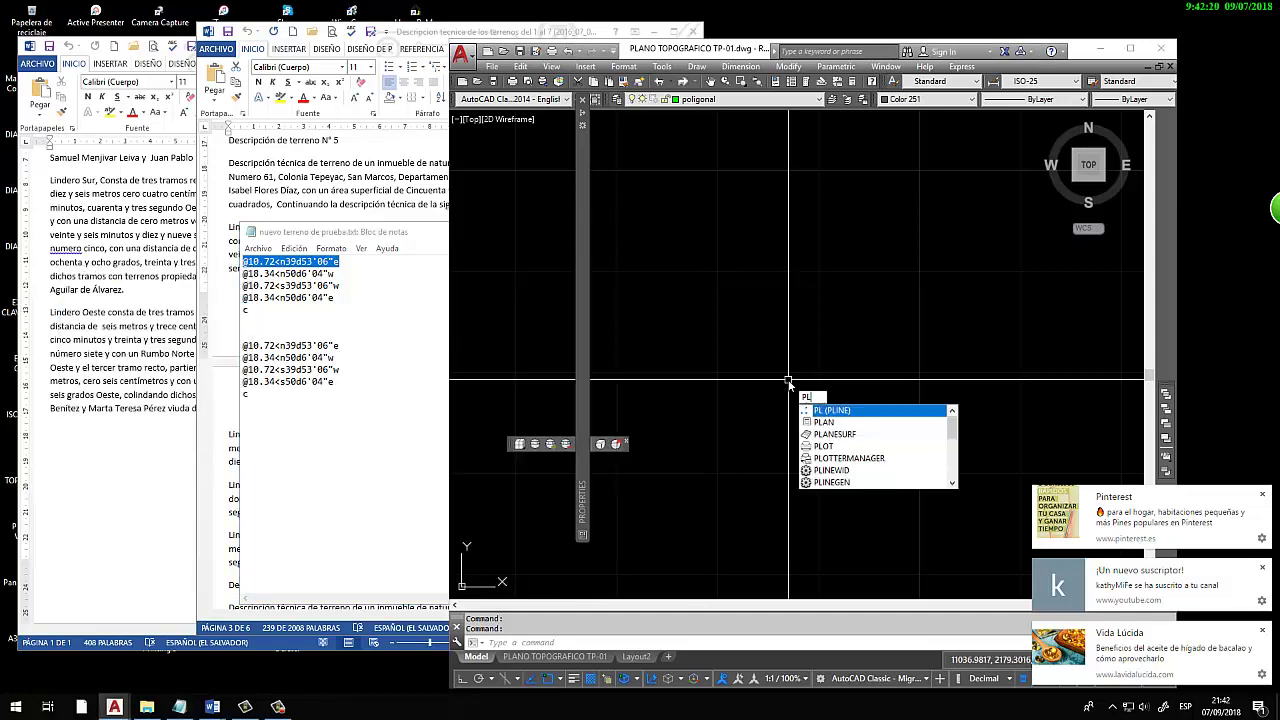
key("Return")
left_click(768, 386)
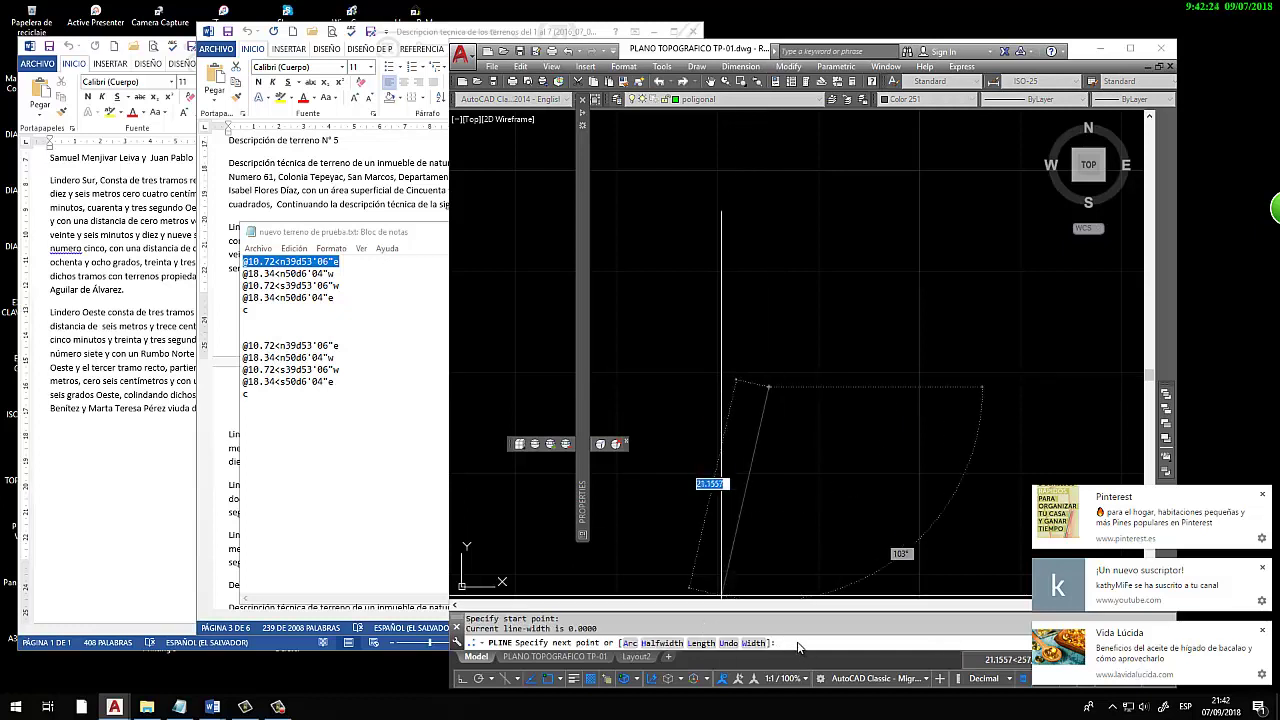
key("ctrl+v")
key("Return")
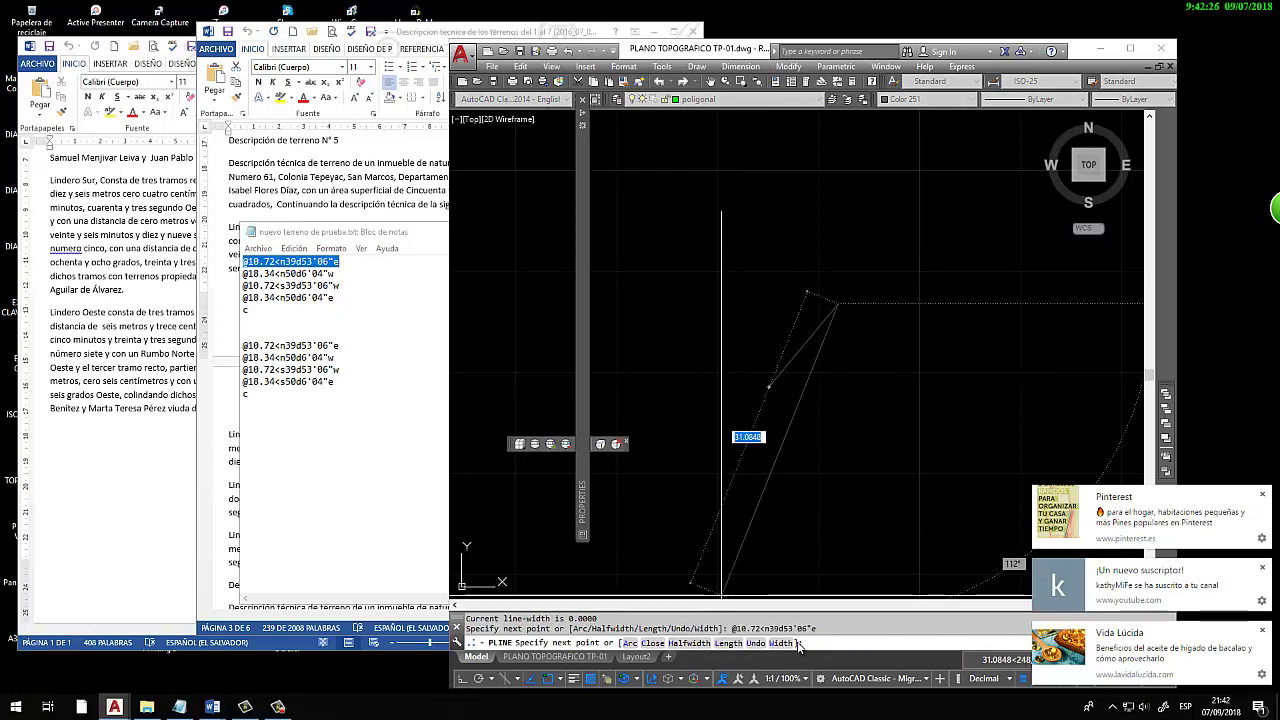
key("Escape")
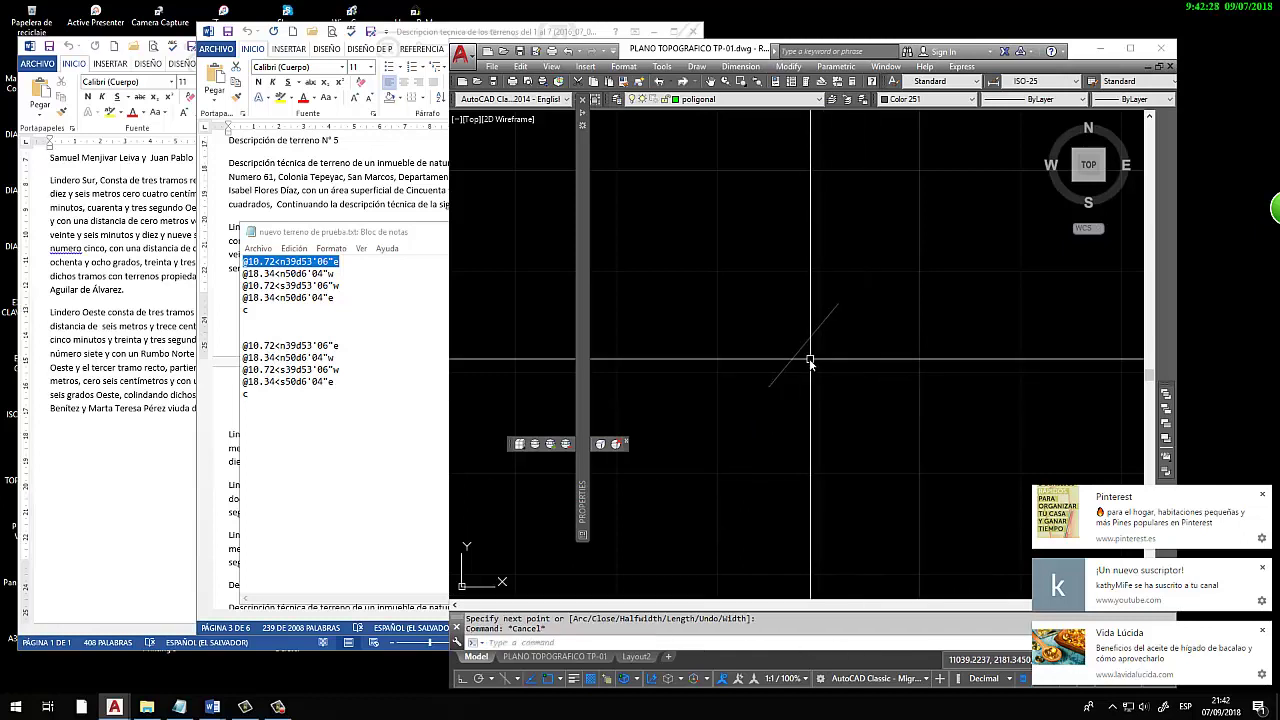
Check the new segment's properties, then open the Drawing Units dialog
left_click(799, 352)
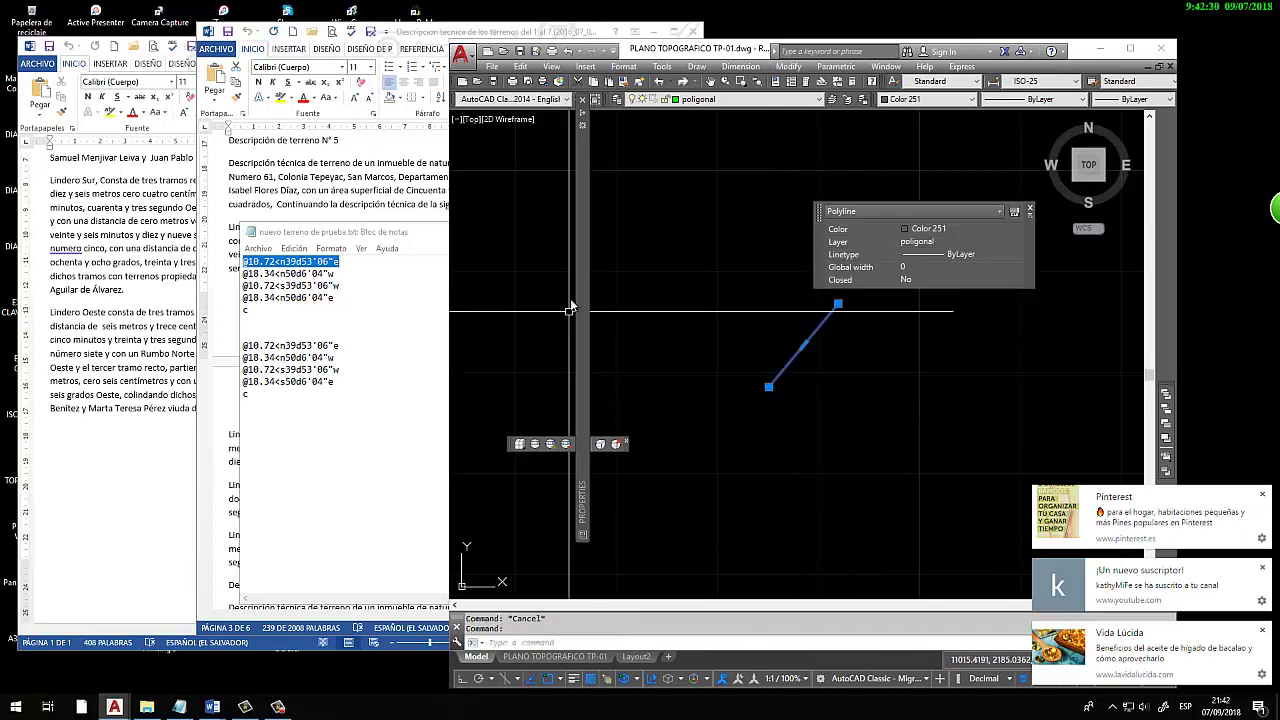
mouse_move(582, 500)
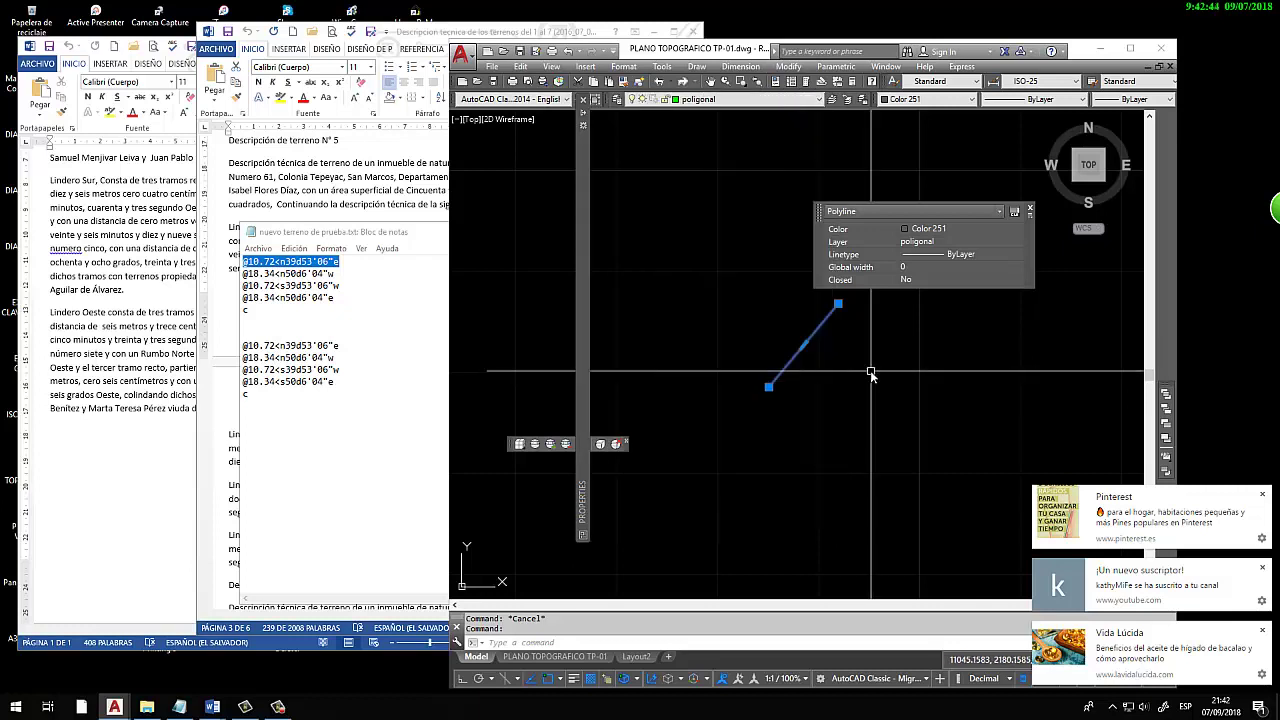
key("Escape")
type("s")
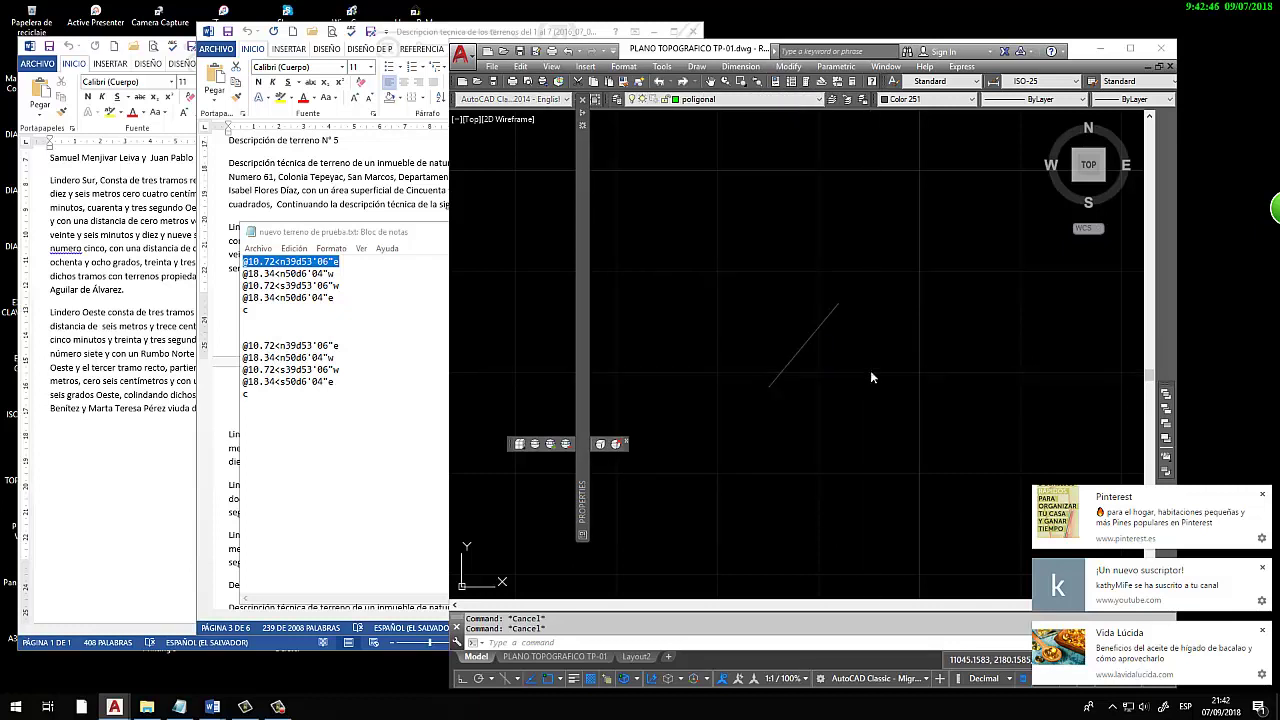
key("Return")
Set angles to Surveyor's Units with N 0d00'00.0" E precision
left_click(753, 279)
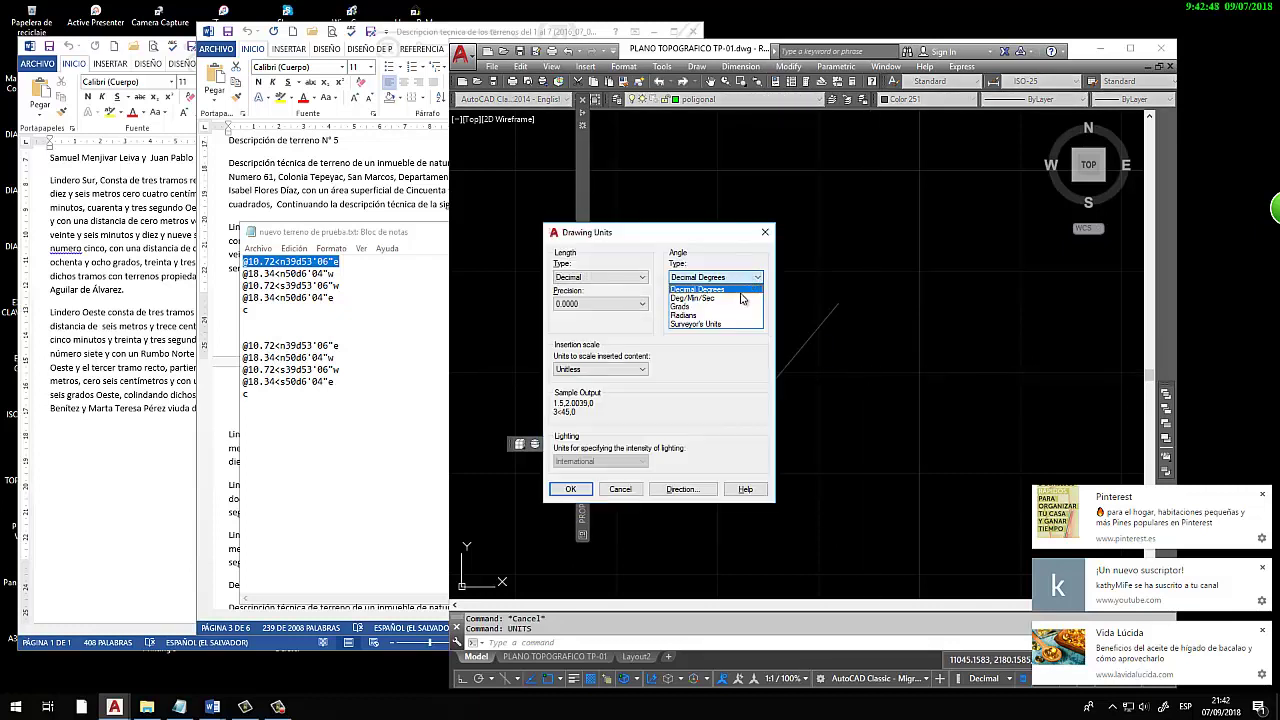
left_click(715, 324)
left_click(756, 303)
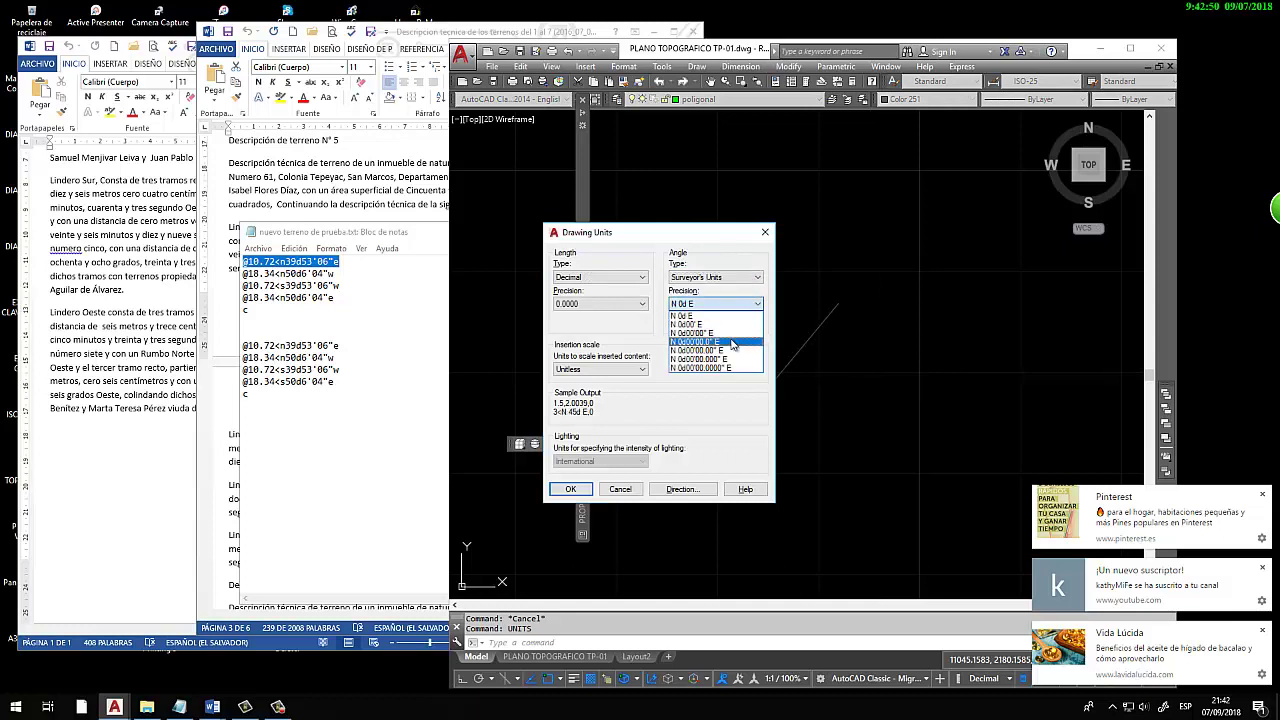
left_click(733, 342)
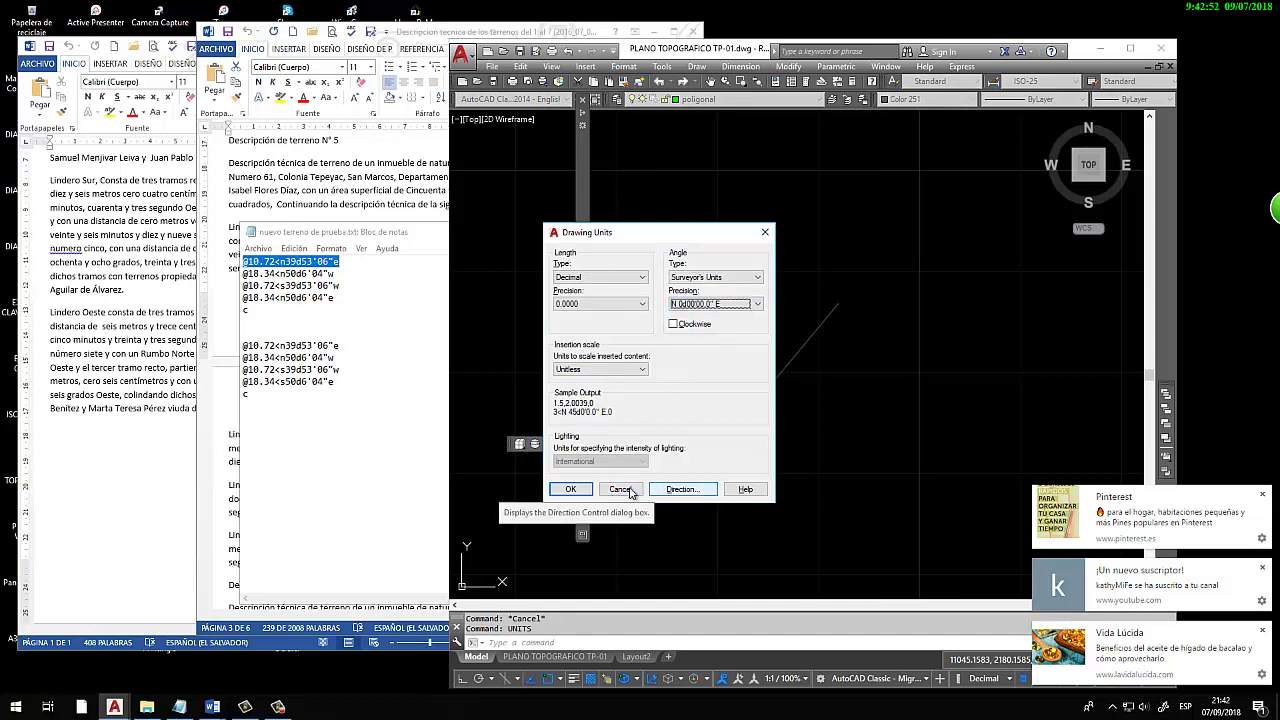
left_click(569, 489)
LIST the survey polyline to view its properties
left_click_drag(808, 375, 771, 382)
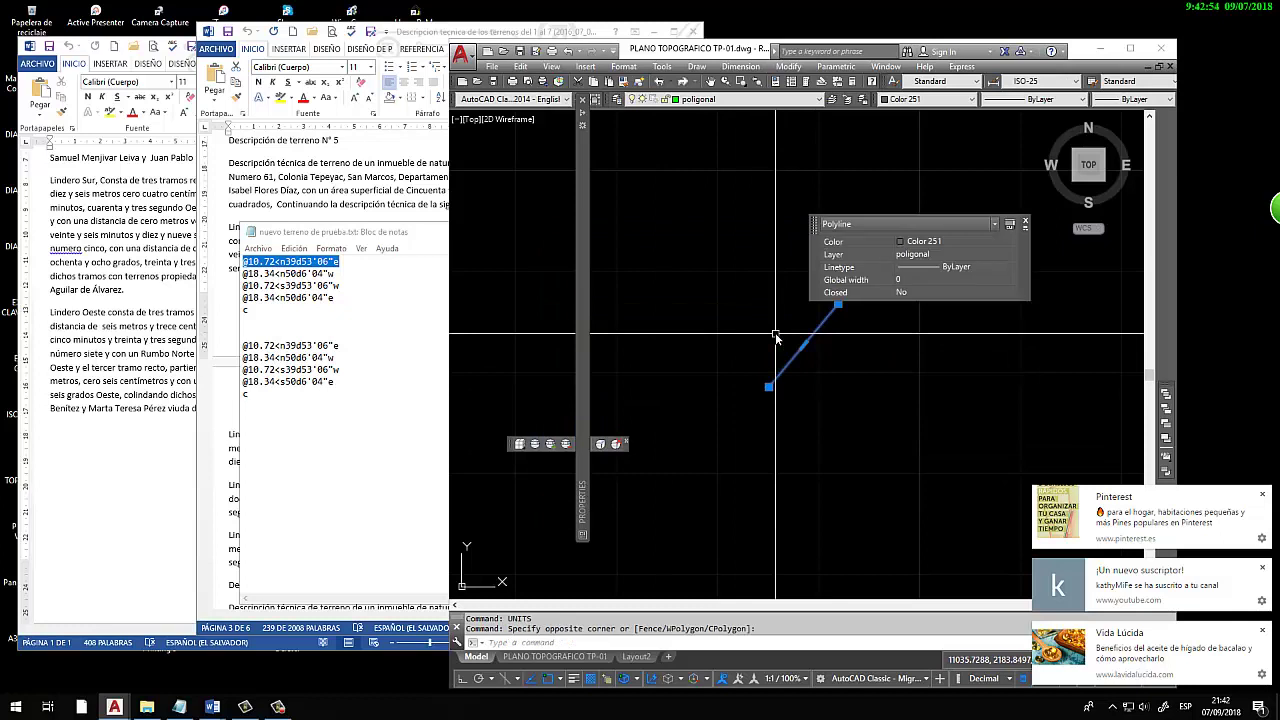
type("li")
key("Return")
left_click(800, 345)
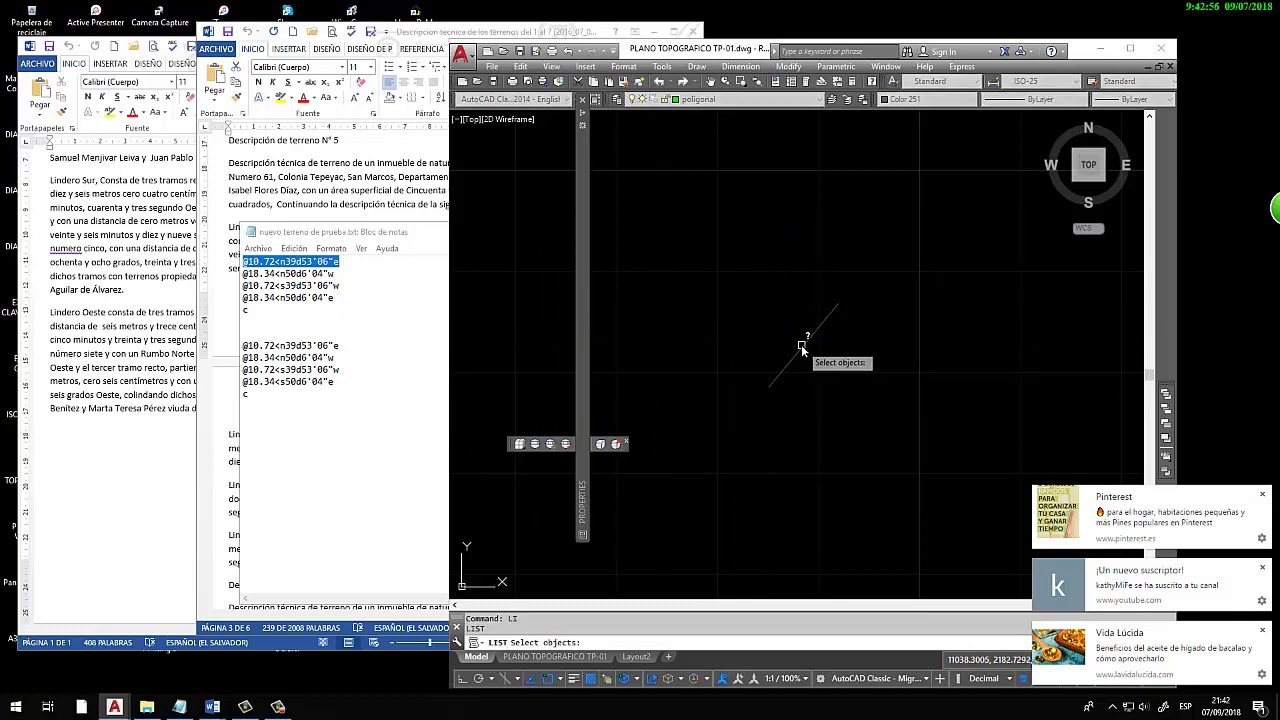
key("Return")
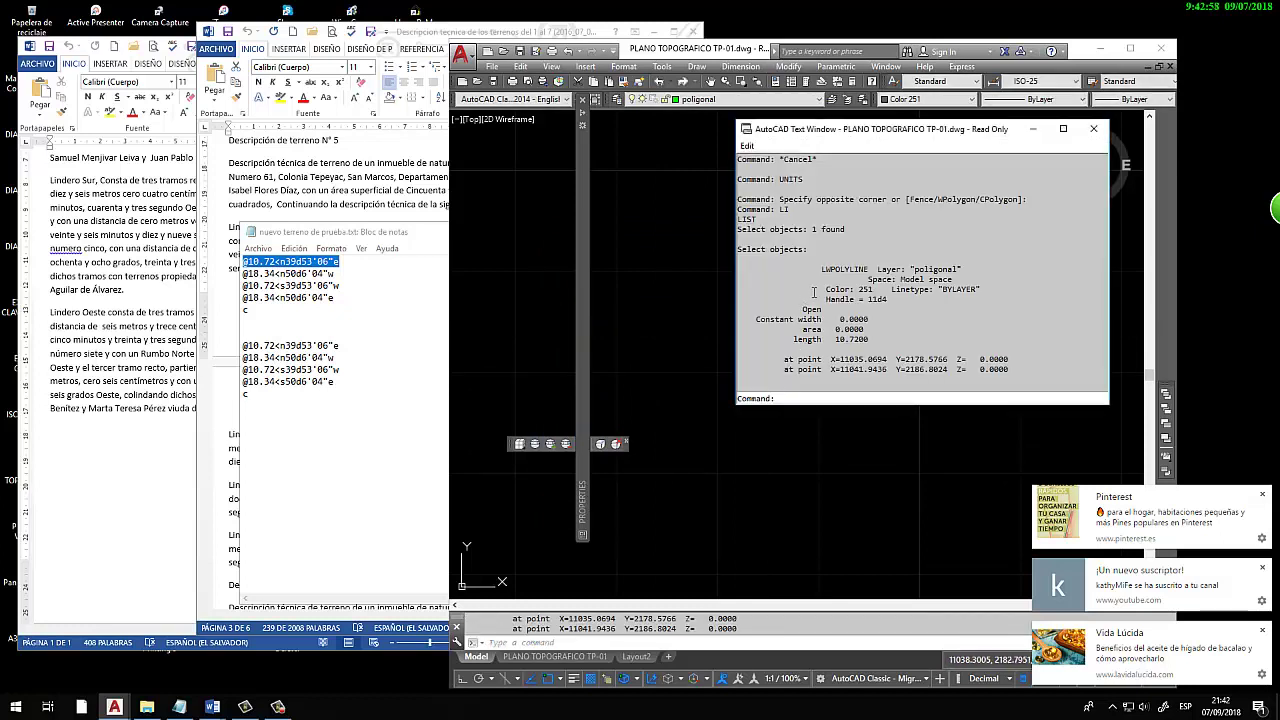
left_click(660, 371)
key("Escape")
key("Escape")
type("saveas")
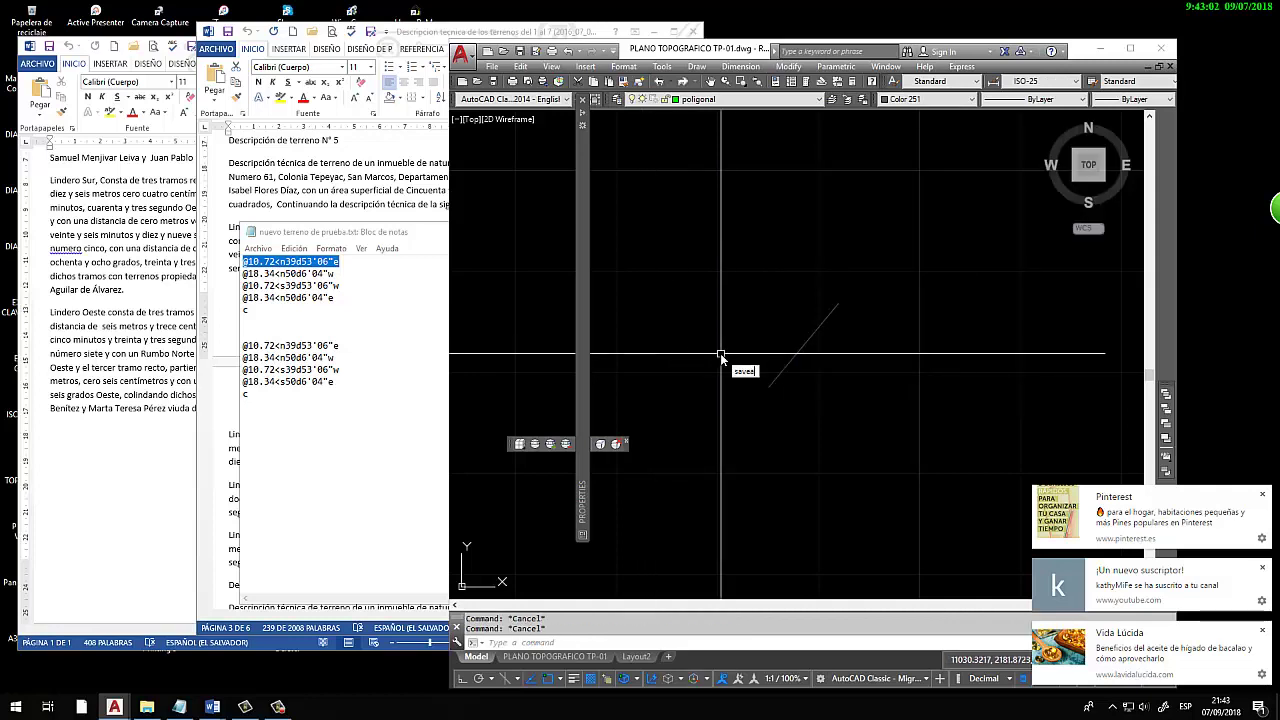
Save the drawing as PLANO TOPOGRAFICO TP-01e.dwg
key("Return")
left_click(814, 465)
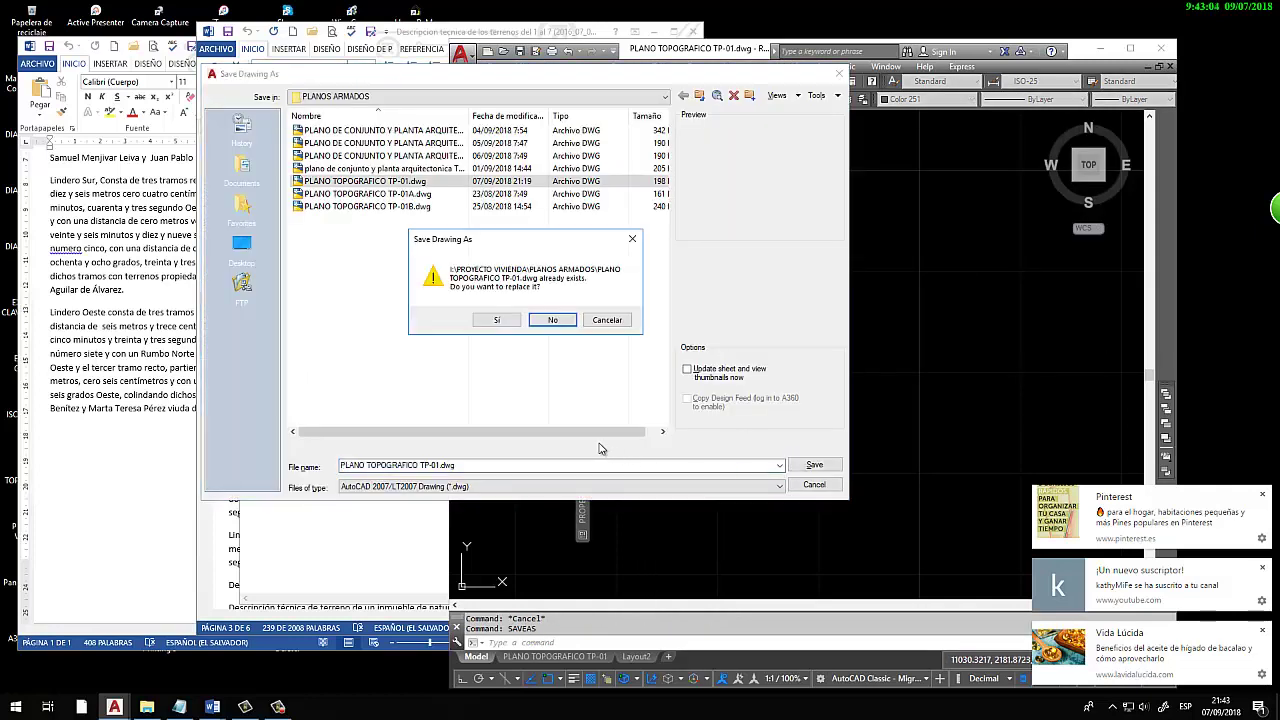
left_click(497, 320)
left_click(838, 393)
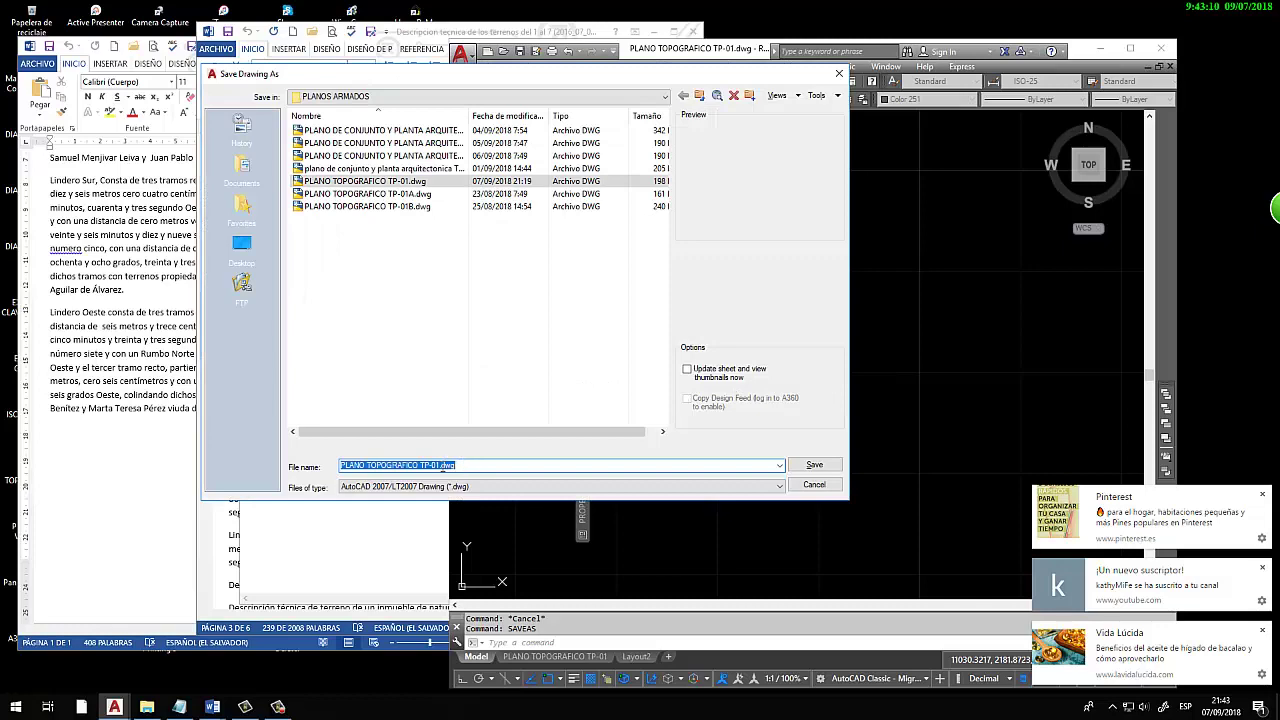
left_click(519, 466)
key("BackSpace")
key("BackSpace")
key("BackSpace")
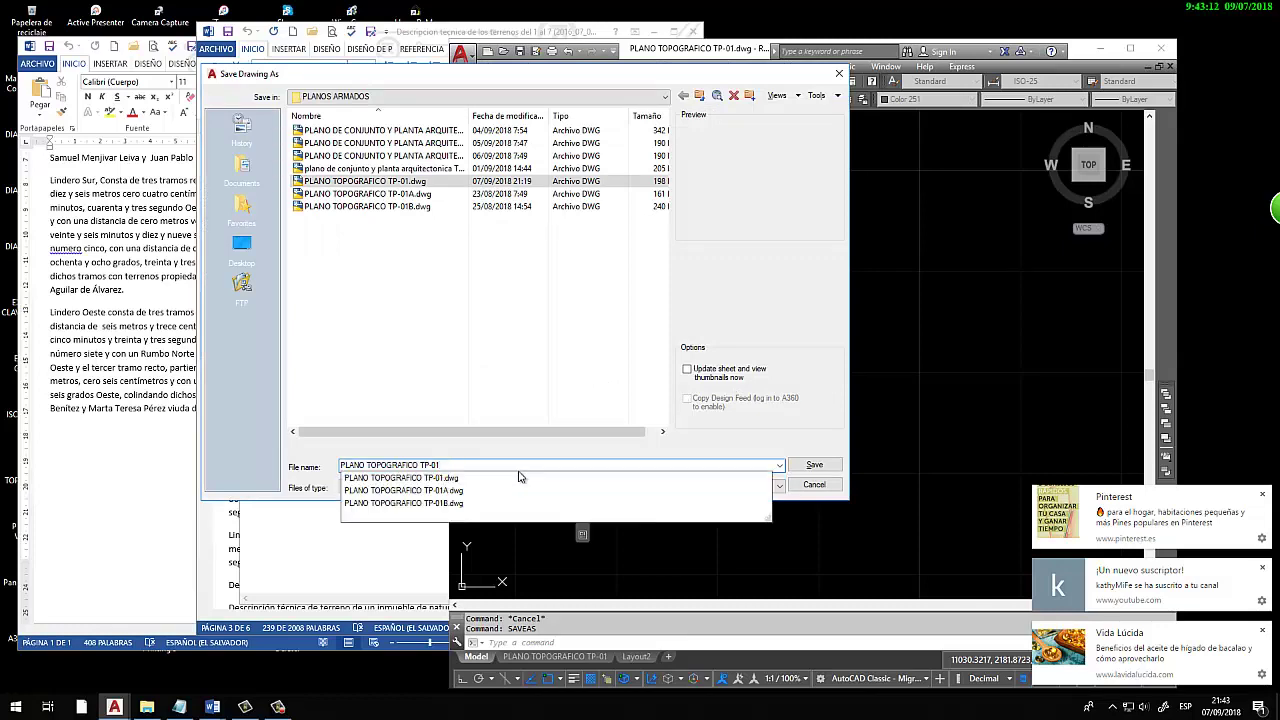
key("Return")
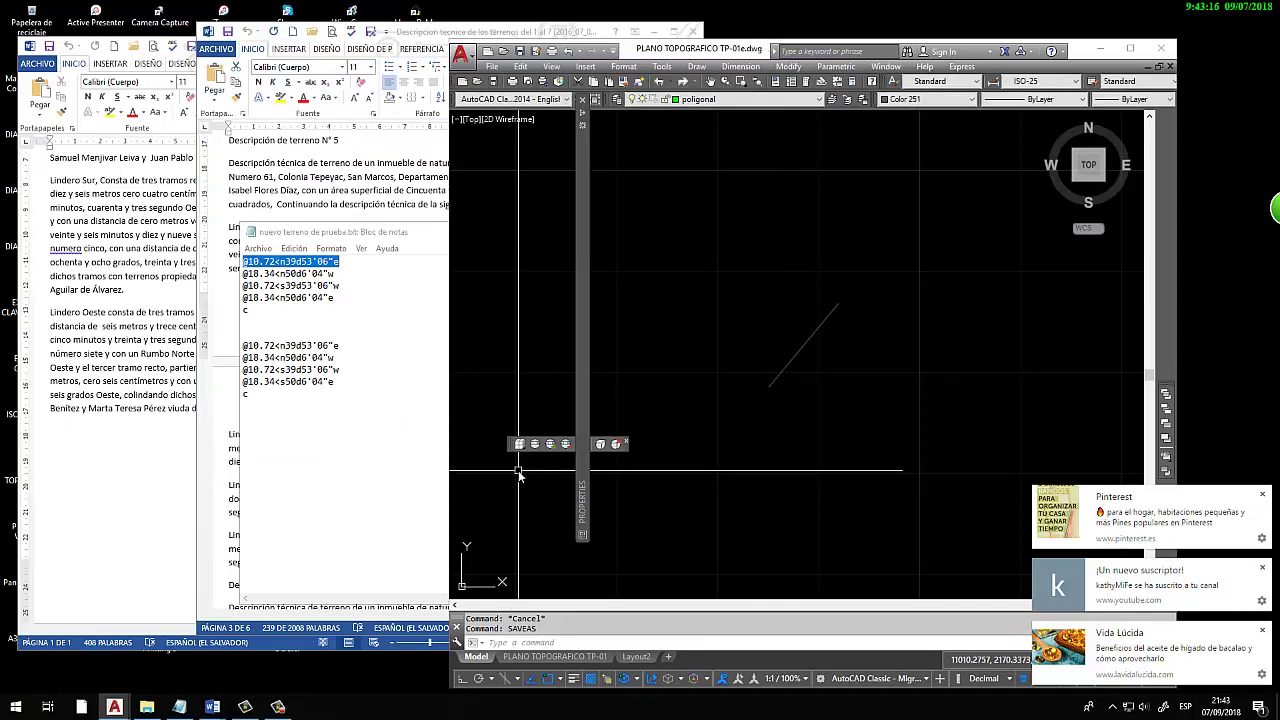
Change the survey line's colour from Color 251 to ByLayer so it shows green
left_click(804, 345)
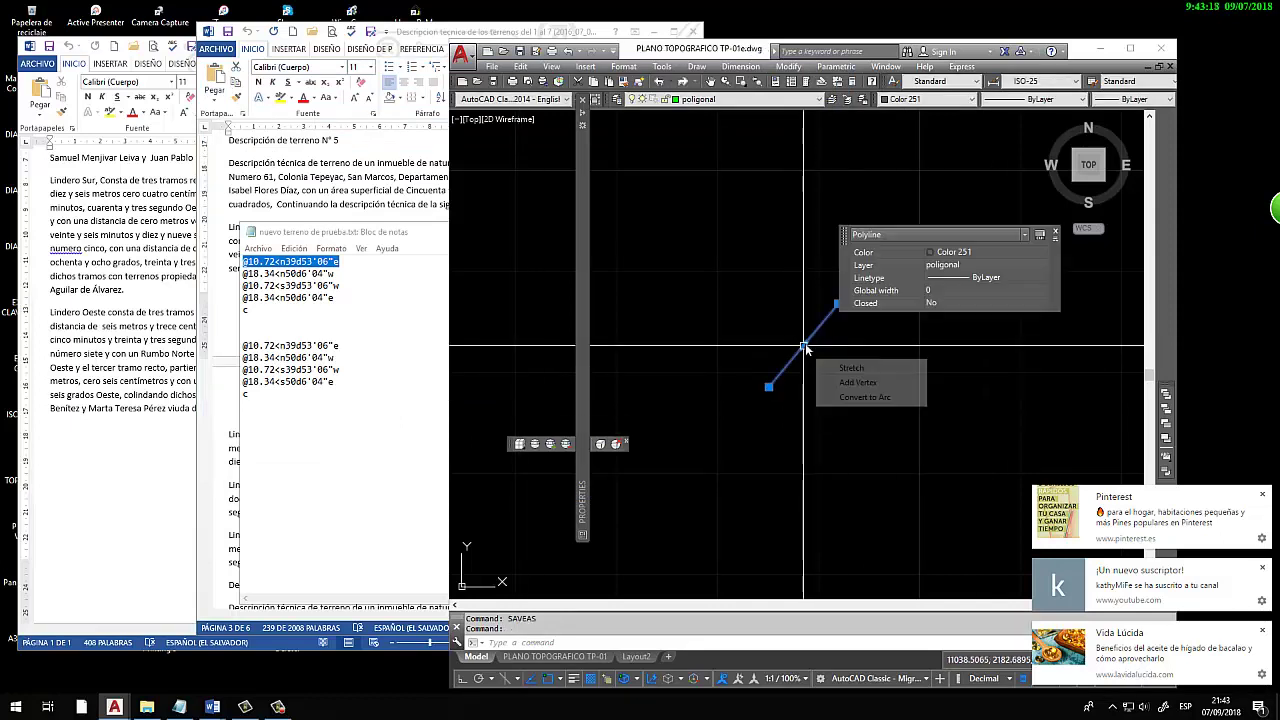
left_click(971, 99)
left_click(957, 113)
key("Escape")
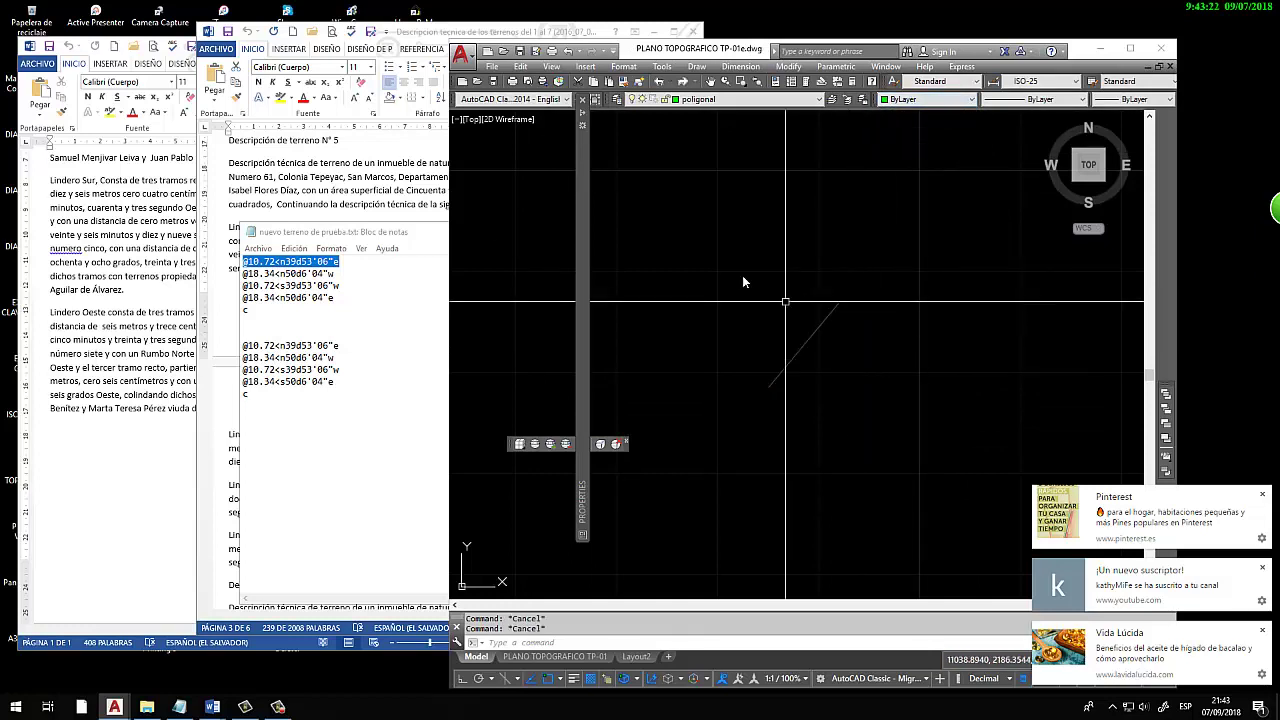
left_click(735, 260)
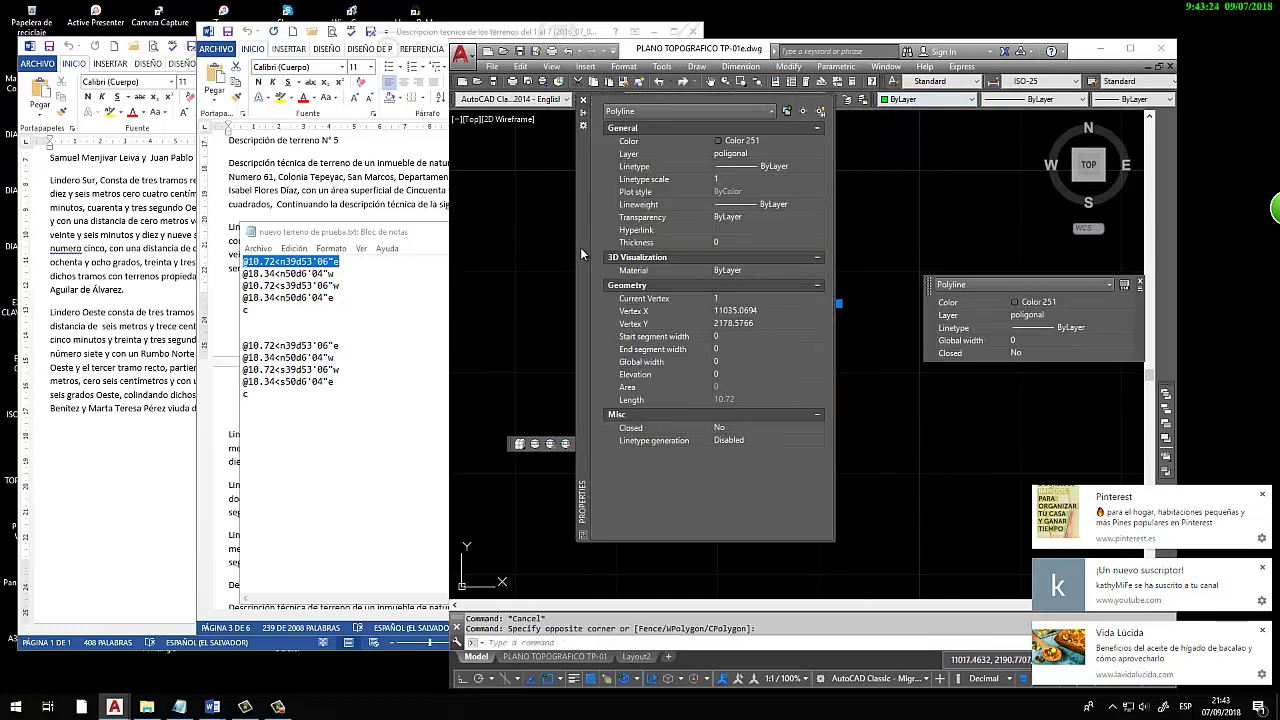
left_click(817, 140)
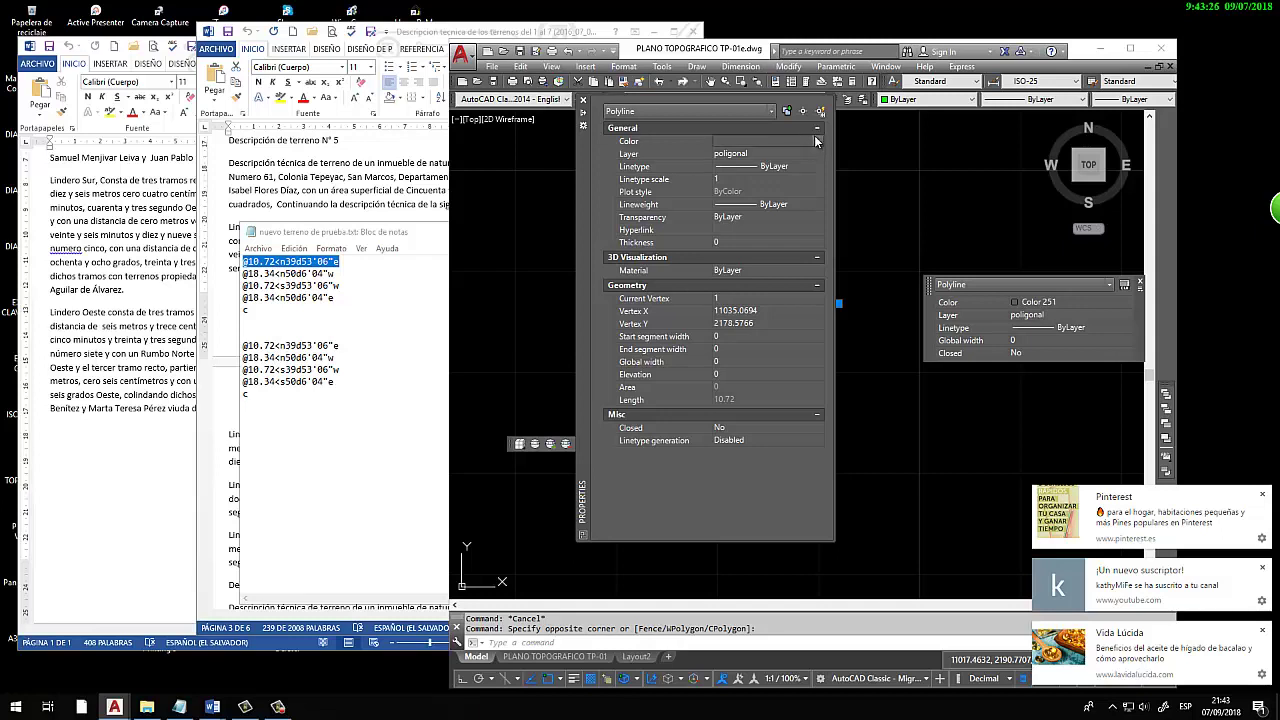
scroll(787, 186, "up", 1)
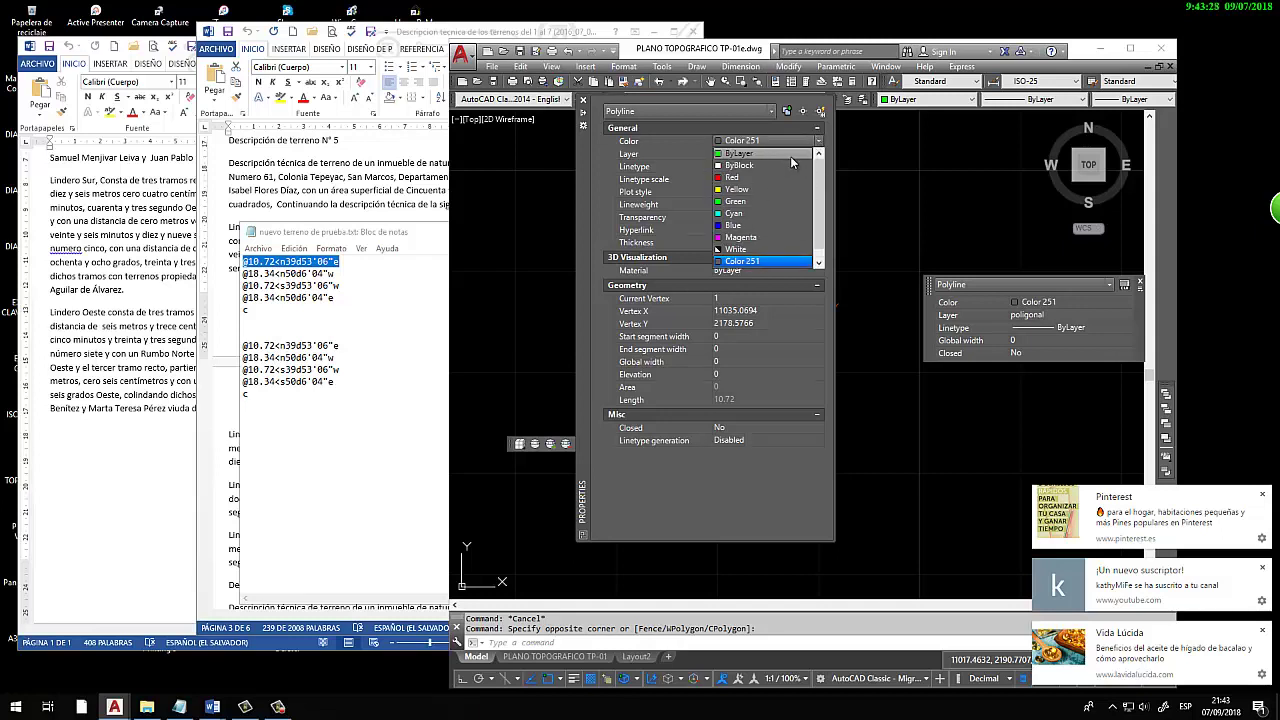
left_click(791, 155)
key("Escape")
key("Escape")
type("li")
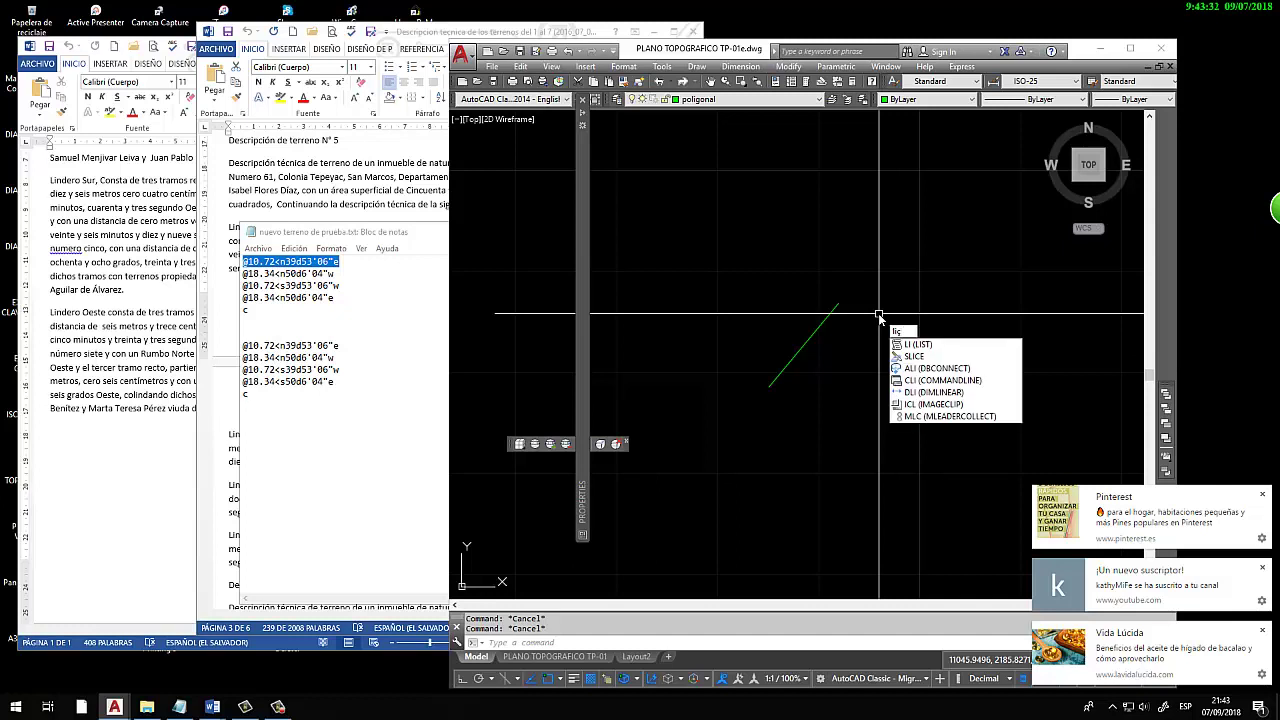
LIST the green line's properties, then begin a SAVEAS
key("Return")
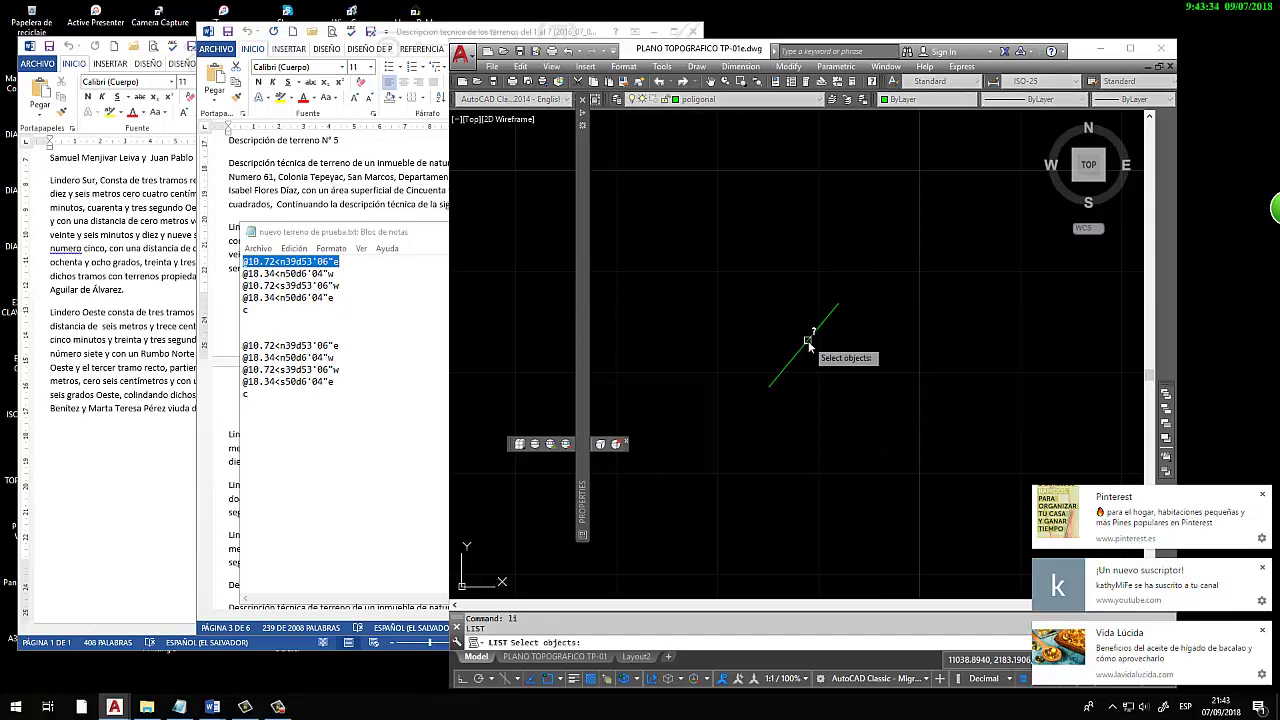
left_click(803, 337)
key("Return")
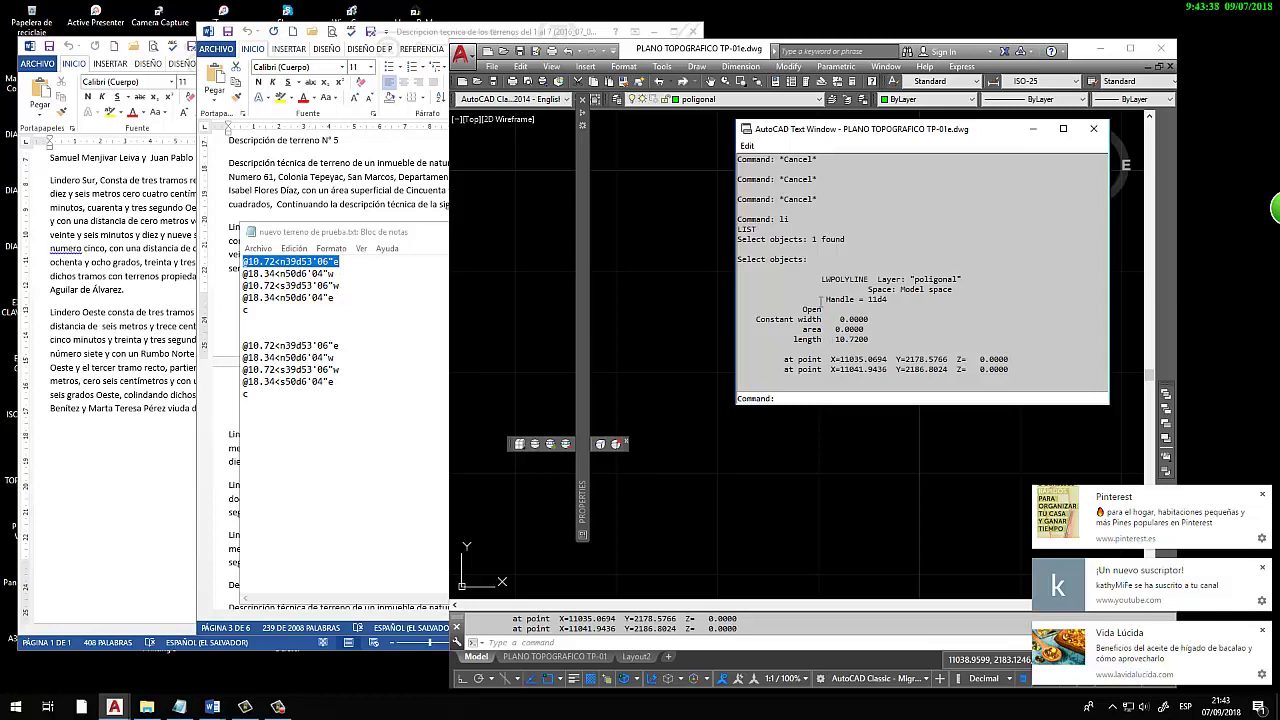
left_click(1093, 129)
key("Escape")
key("Escape")
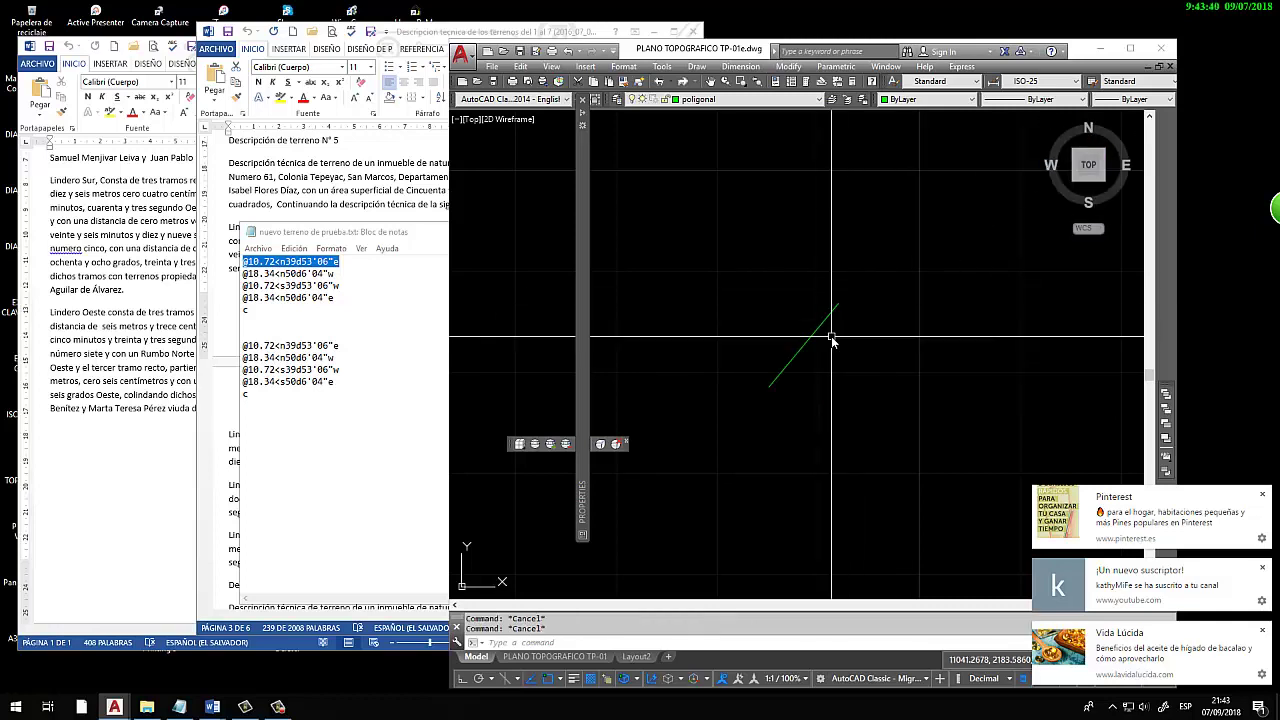
type("saveas")
key("Return")
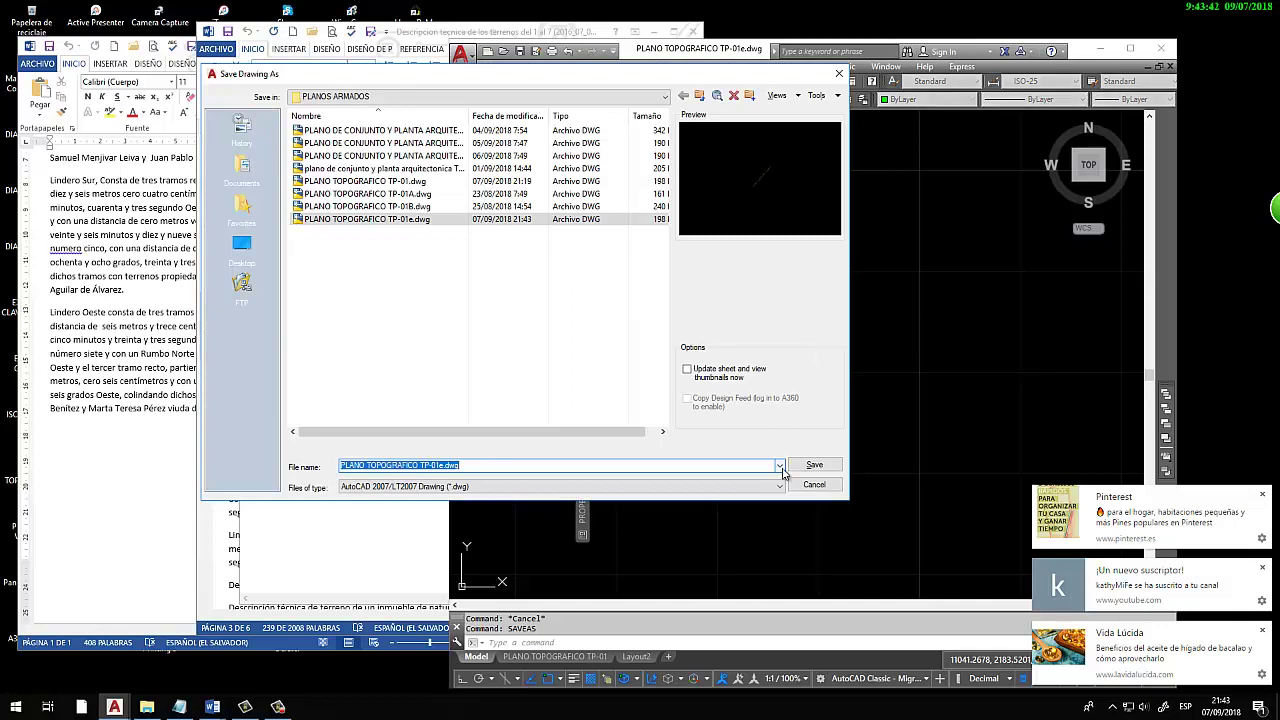
Overwrite PLANO TOPOGRAFICO TP-01e.dwg and accept the drawing units unchanged
left_click(810, 467)
left_click(494, 325)
type("units")
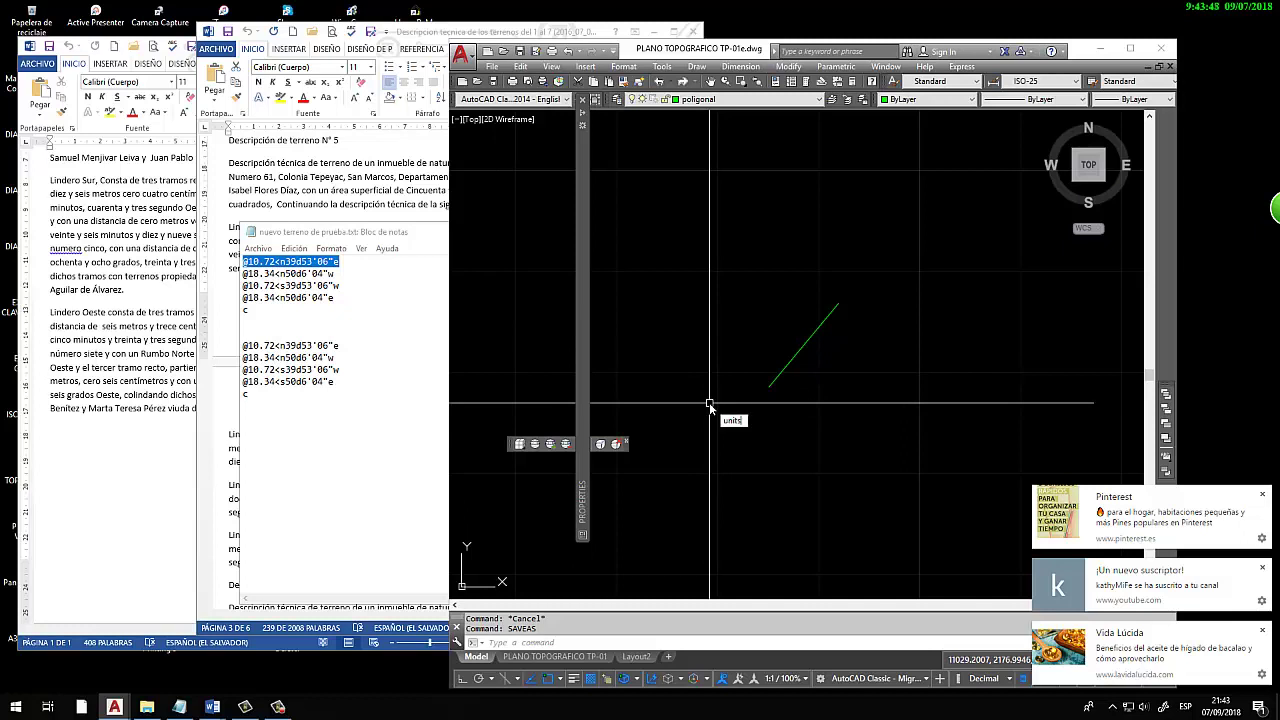
key("Return")
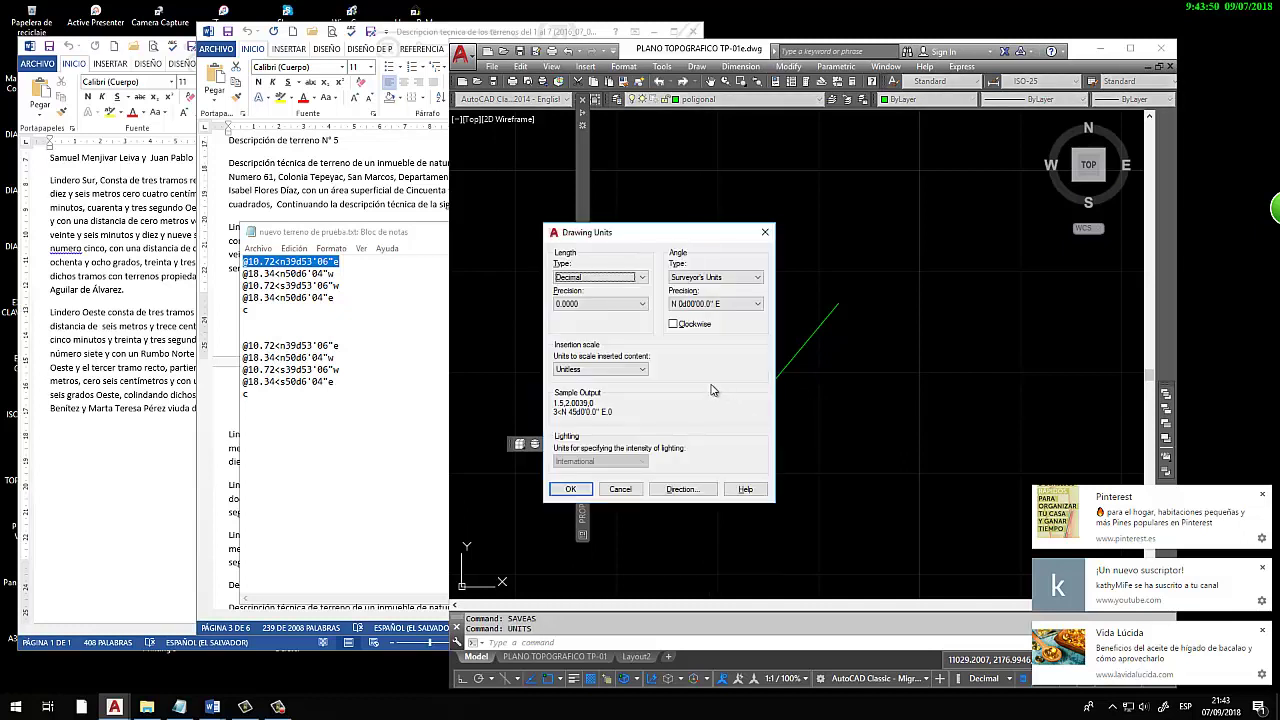
left_click(570, 489)
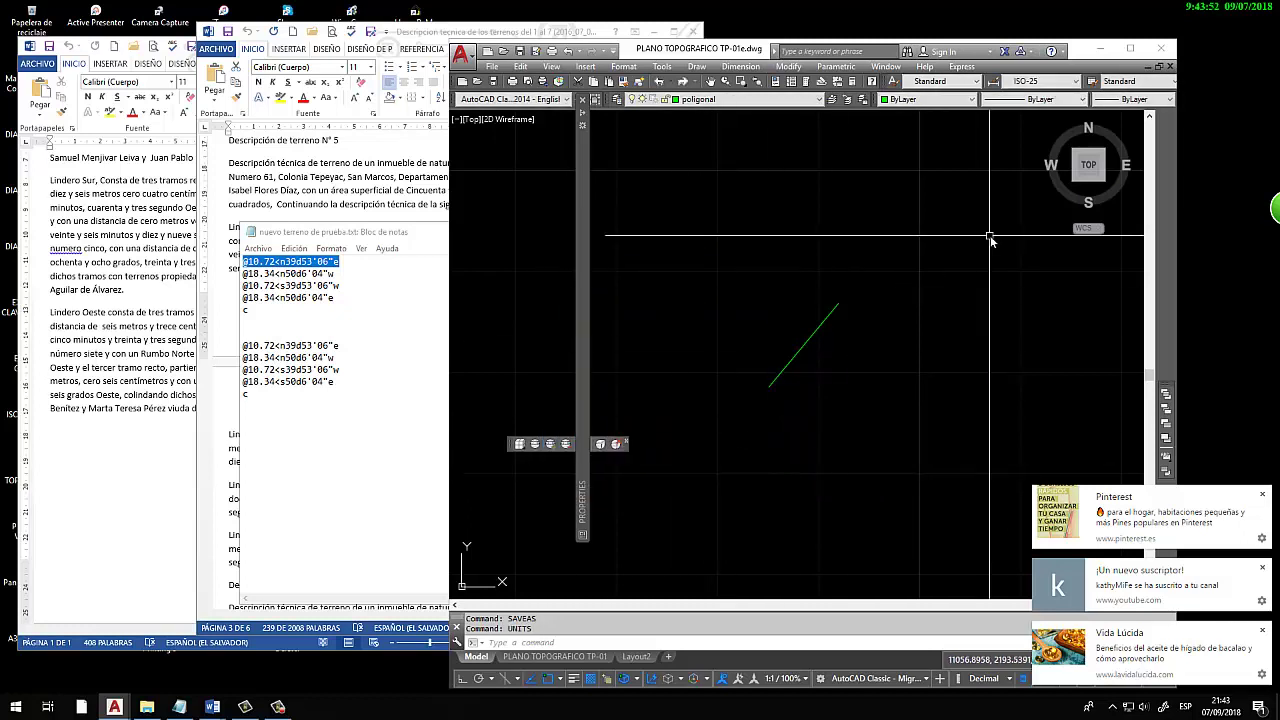
LIST the green polyline and confirm its length reads 10.7200
left_click(806, 342)
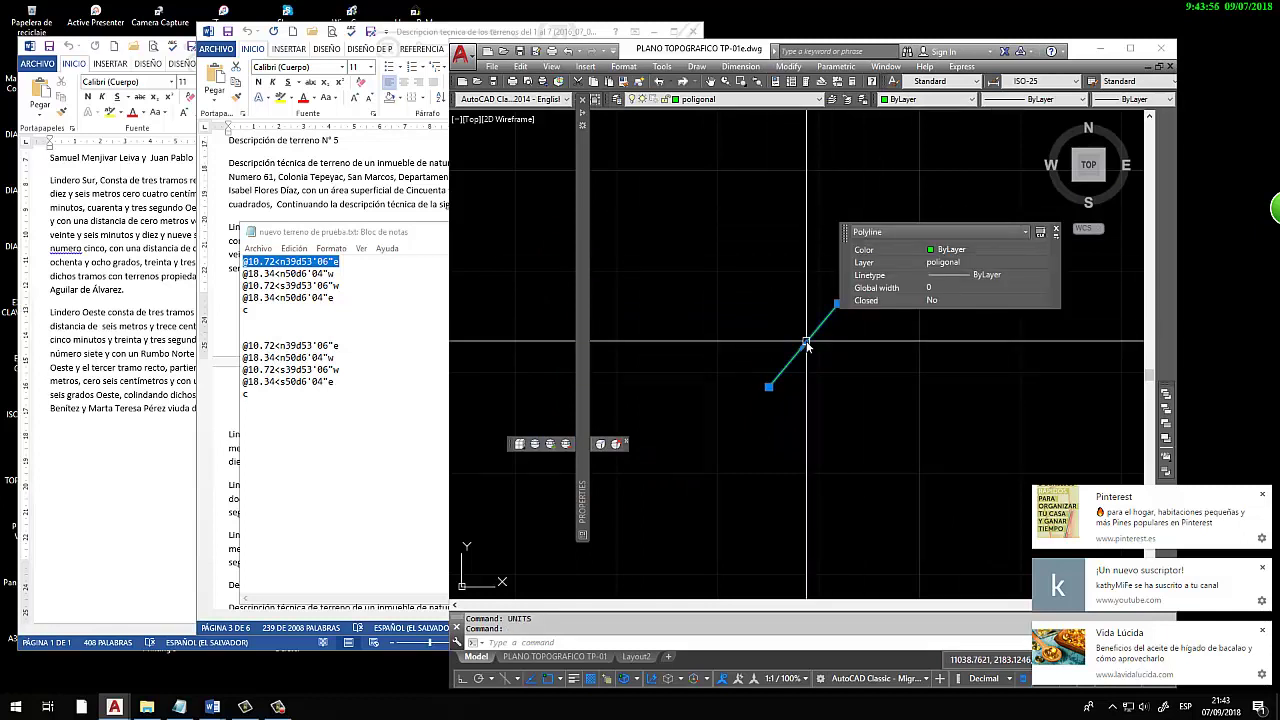
type("li")
key("Return")
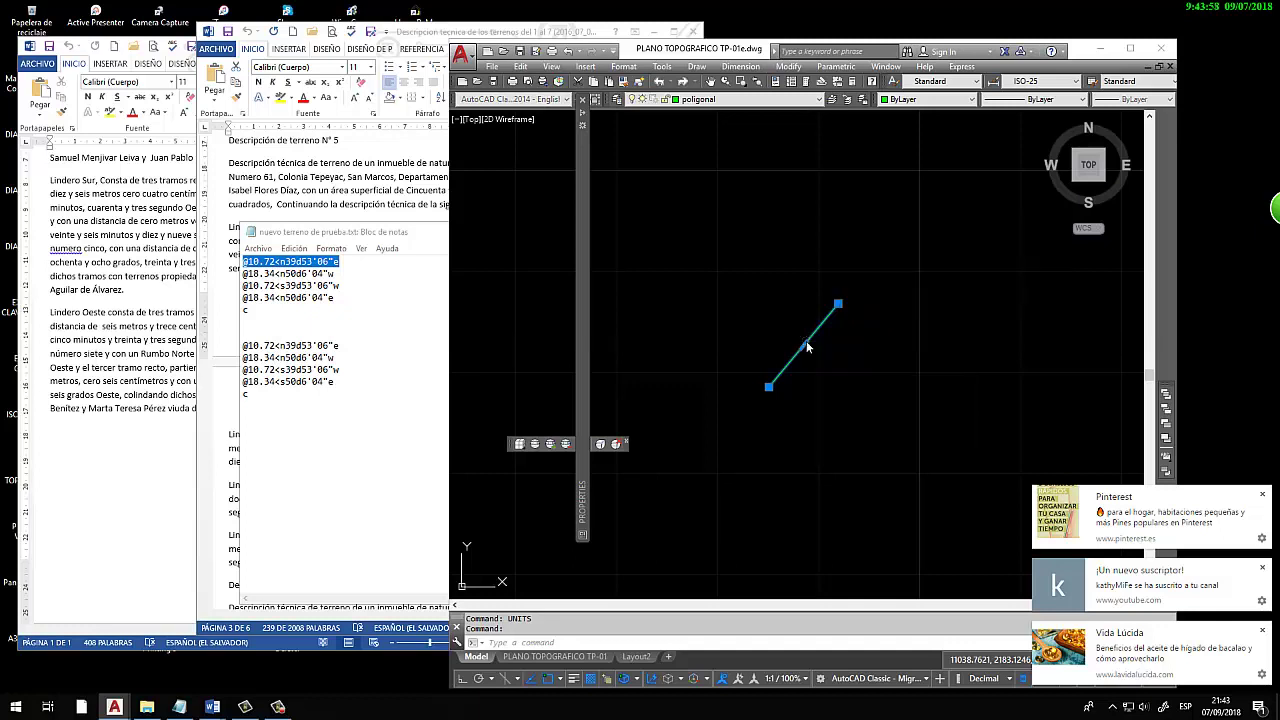
left_click(806, 342)
key("Return")
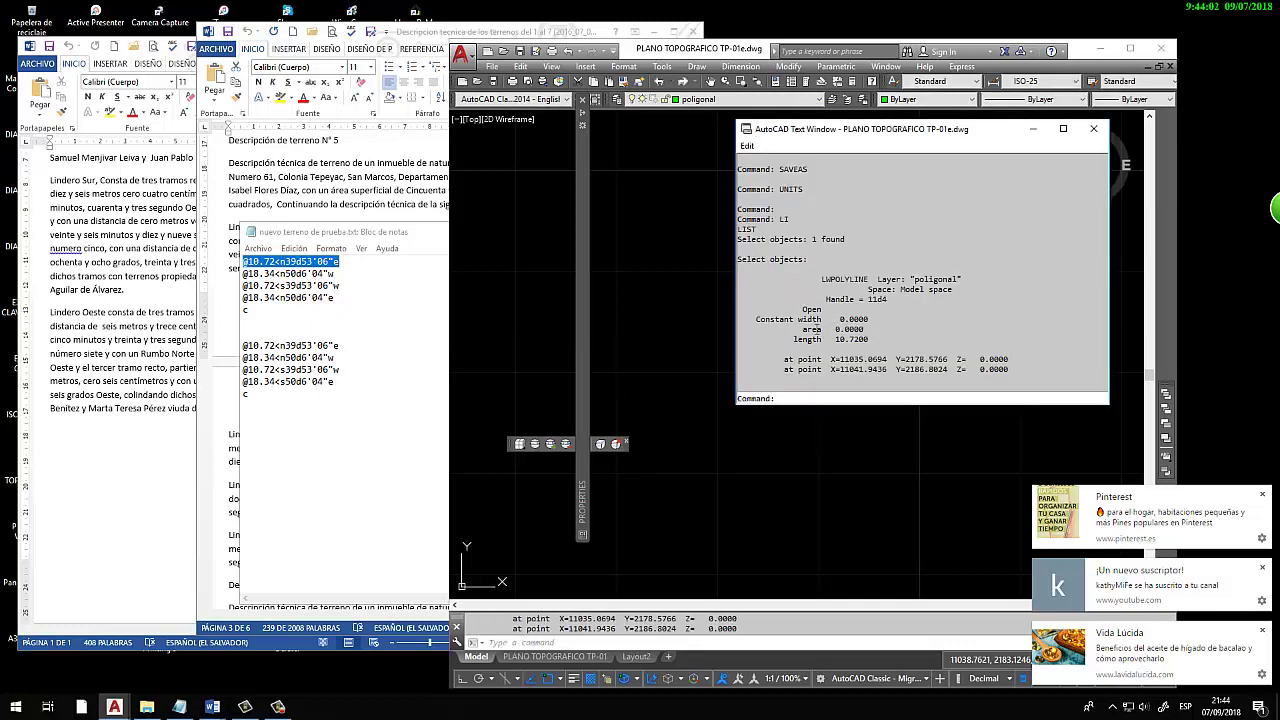
left_click_drag(826, 340, 904, 341)
left_click(909, 341)
Close the listing and reset the UCS to World
left_click(1094, 128)
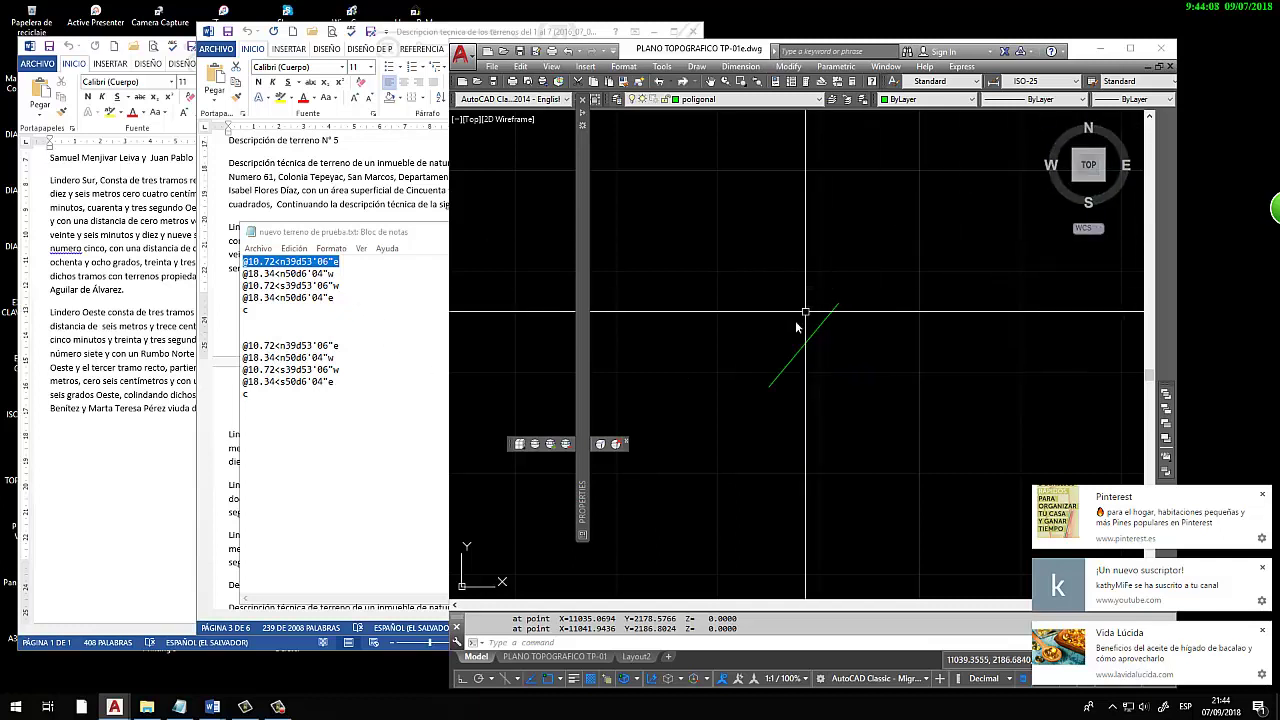
scroll(758, 305, "up", 3)
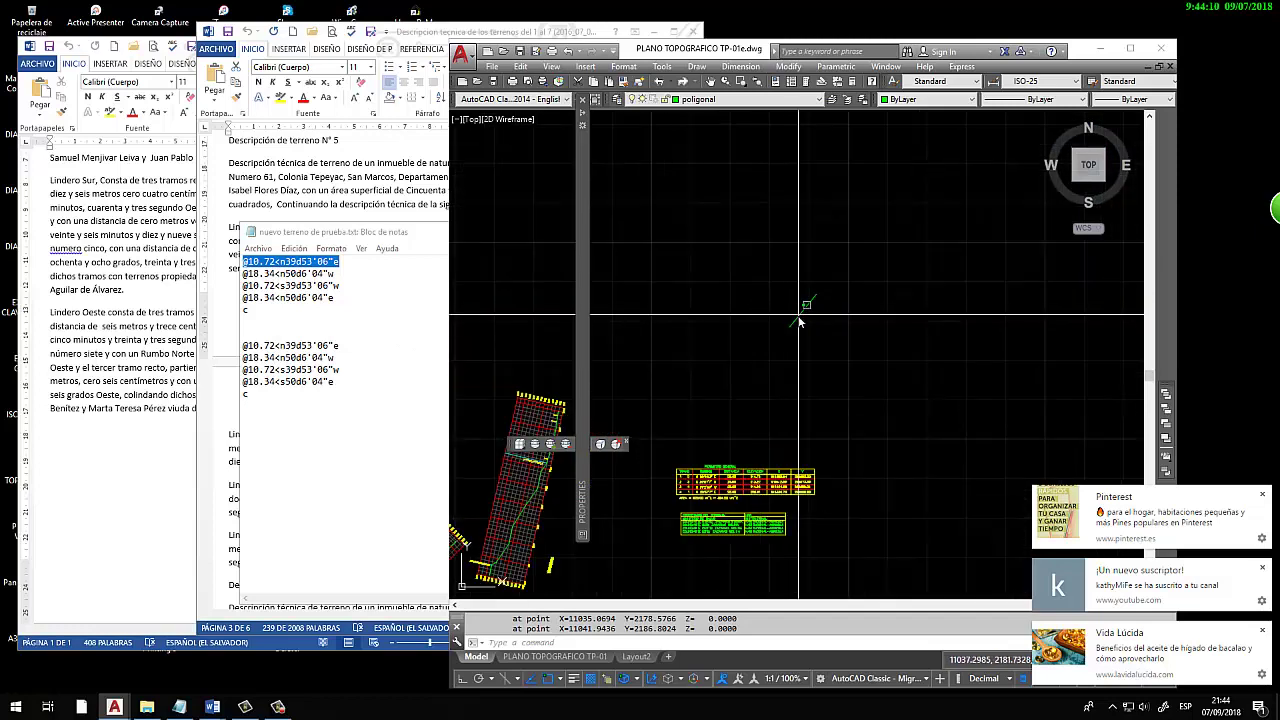
left_click(795, 322)
key("Escape")
key("Escape")
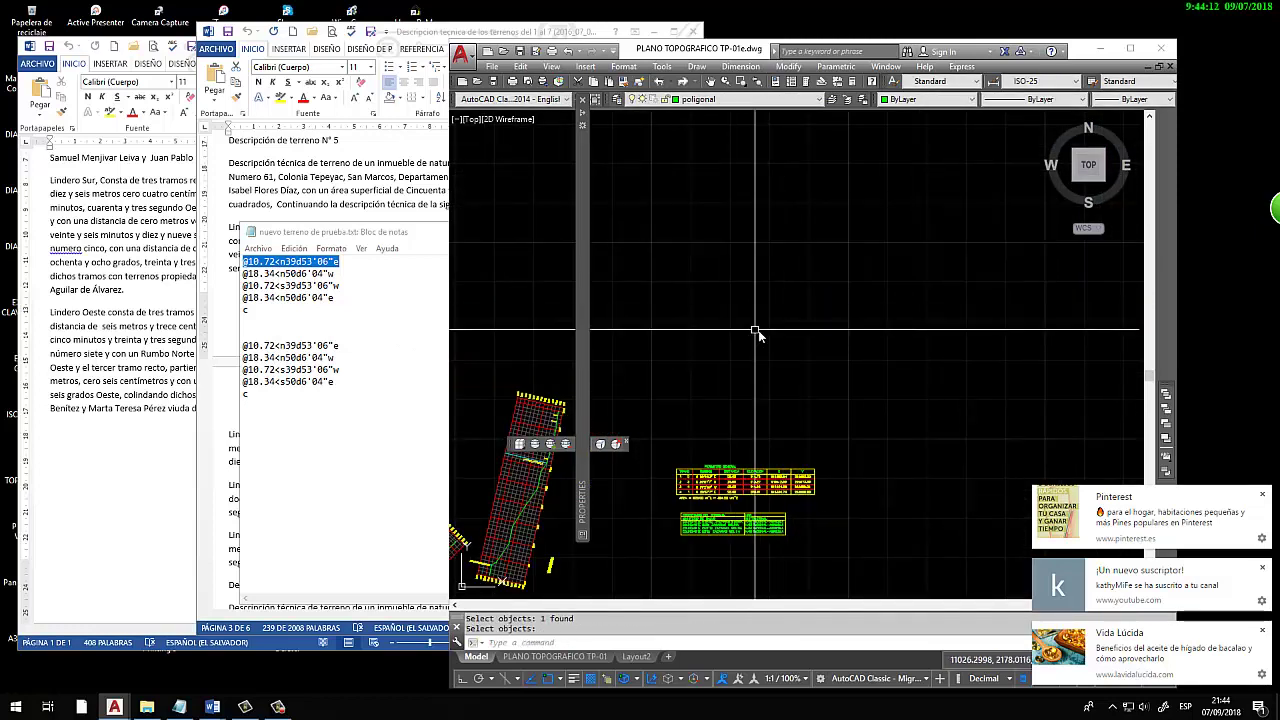
type("ucs")
key("Return")
type("w")
key("Return")
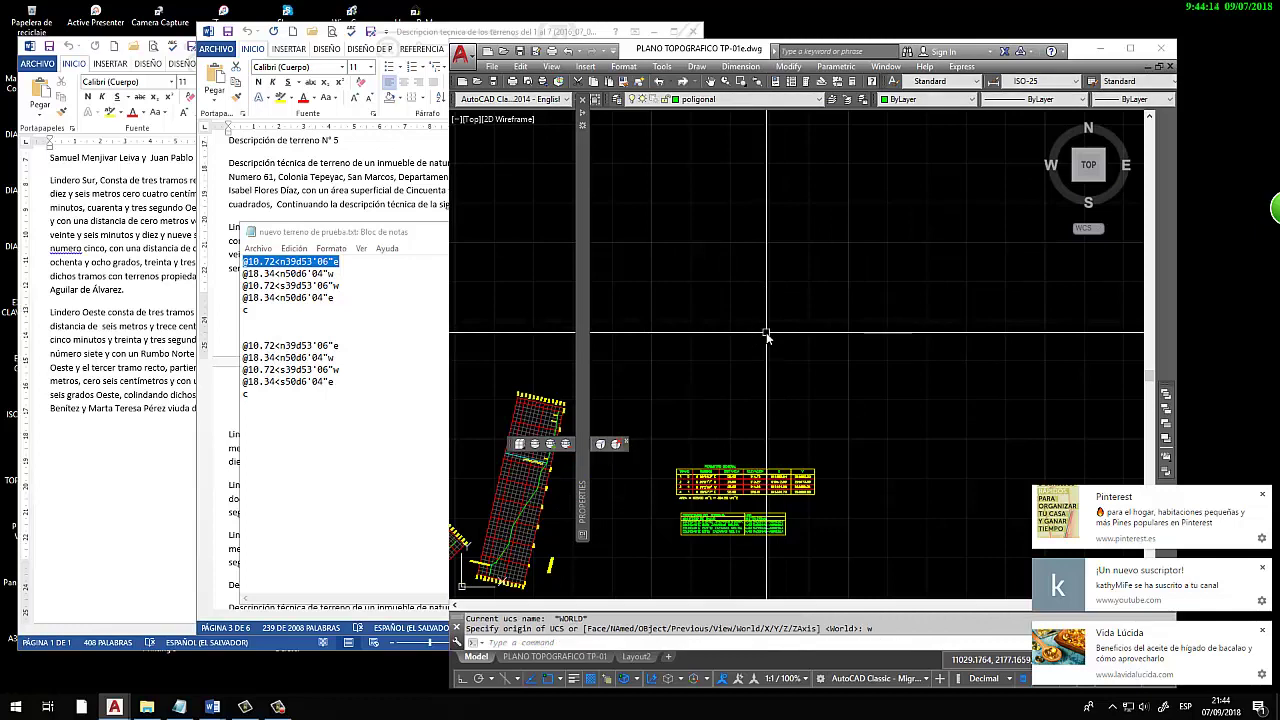
Show the drawing in plan view and select the first bearing/distance block in Notepad
type("n")
key("Return")
key("Return")
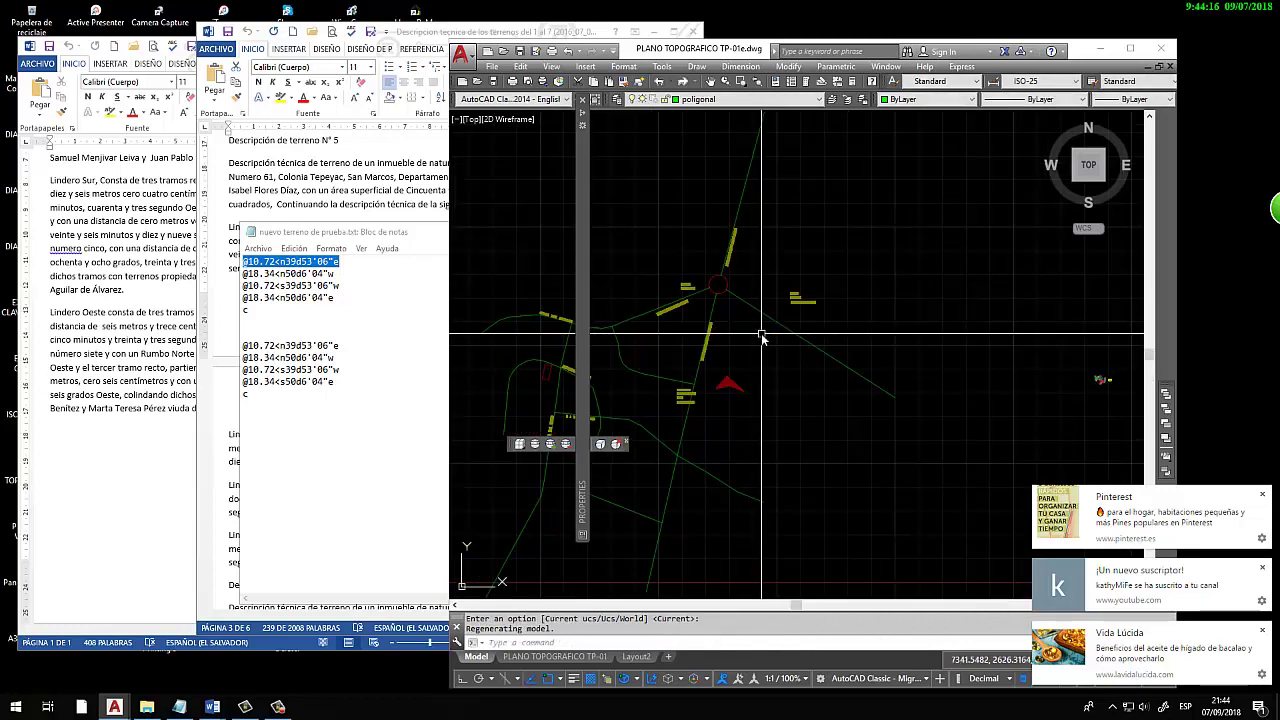
key("Escape")
scroll(825, 321, "down", 10)
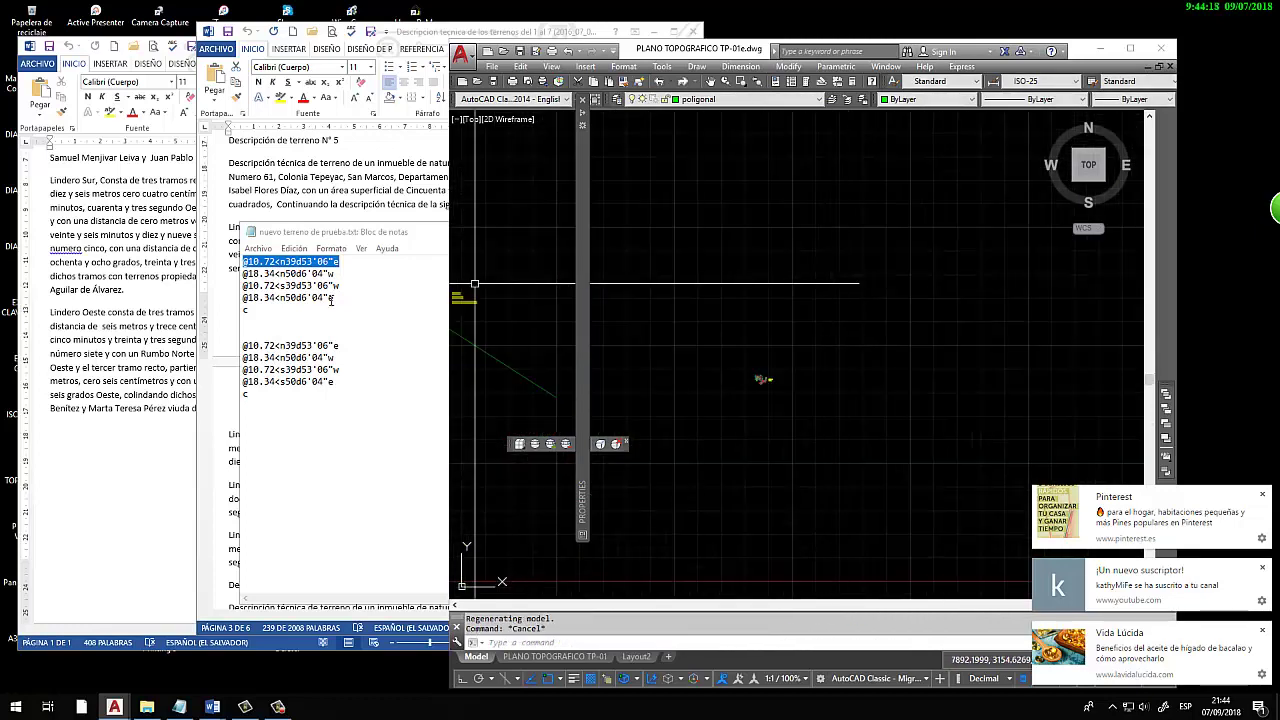
left_click_drag(272, 314, 243, 261)
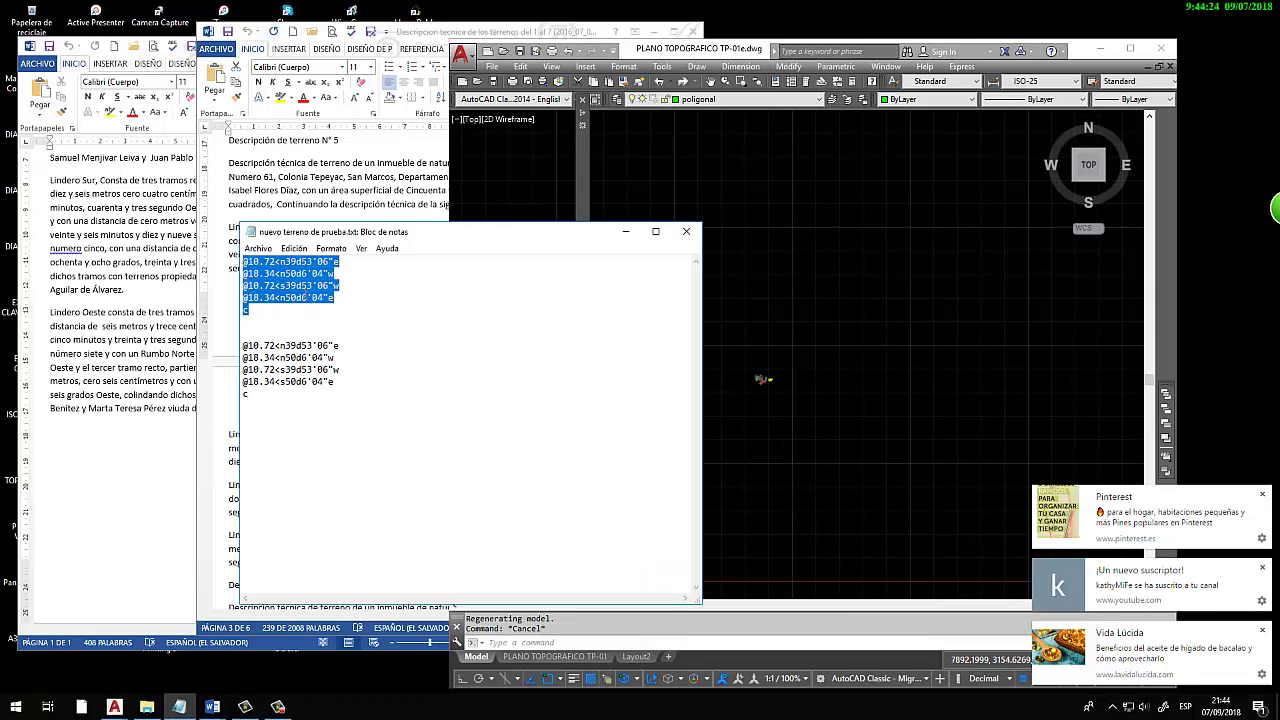
Copy the first bearing/distance block from Notepad
right_click(312, 294)
left_click(205, 342)
left_click(789, 378)
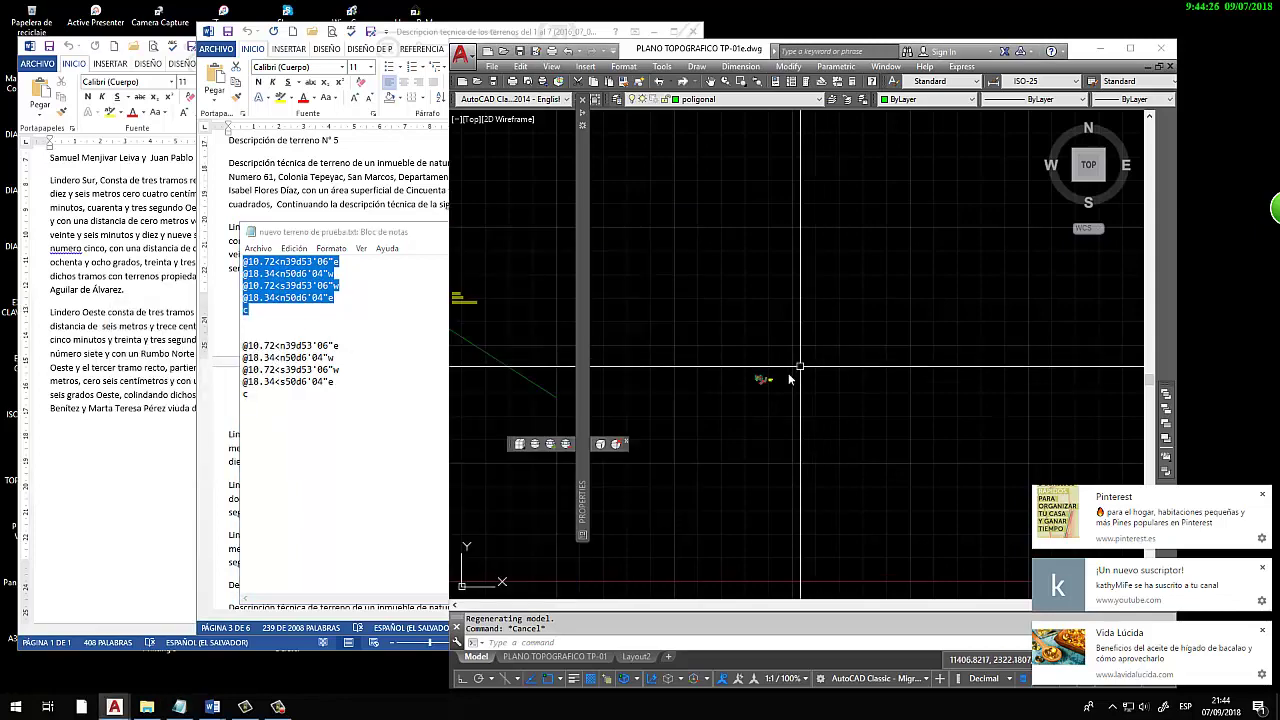
scroll(789, 378, "up", 3)
scroll(828, 405, "up", 2)
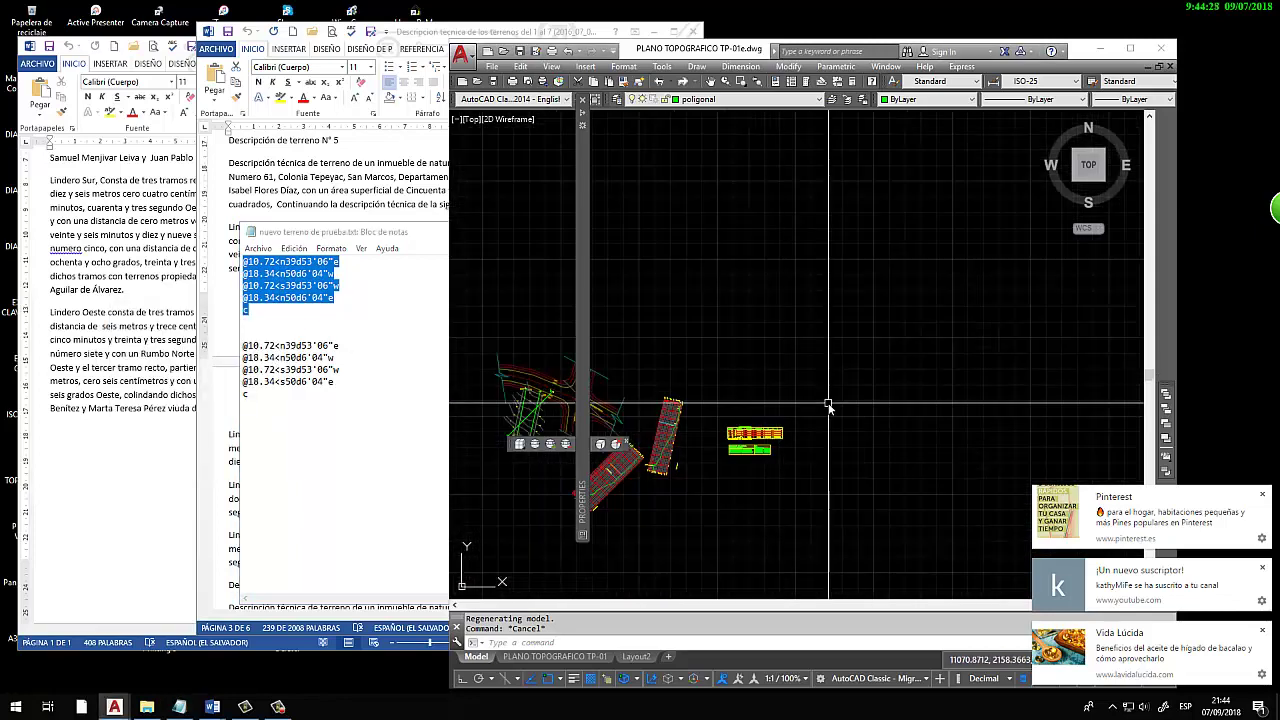
Draw the four-sided parcel polyline by pasting the bearings from a picked start point
type("pl")
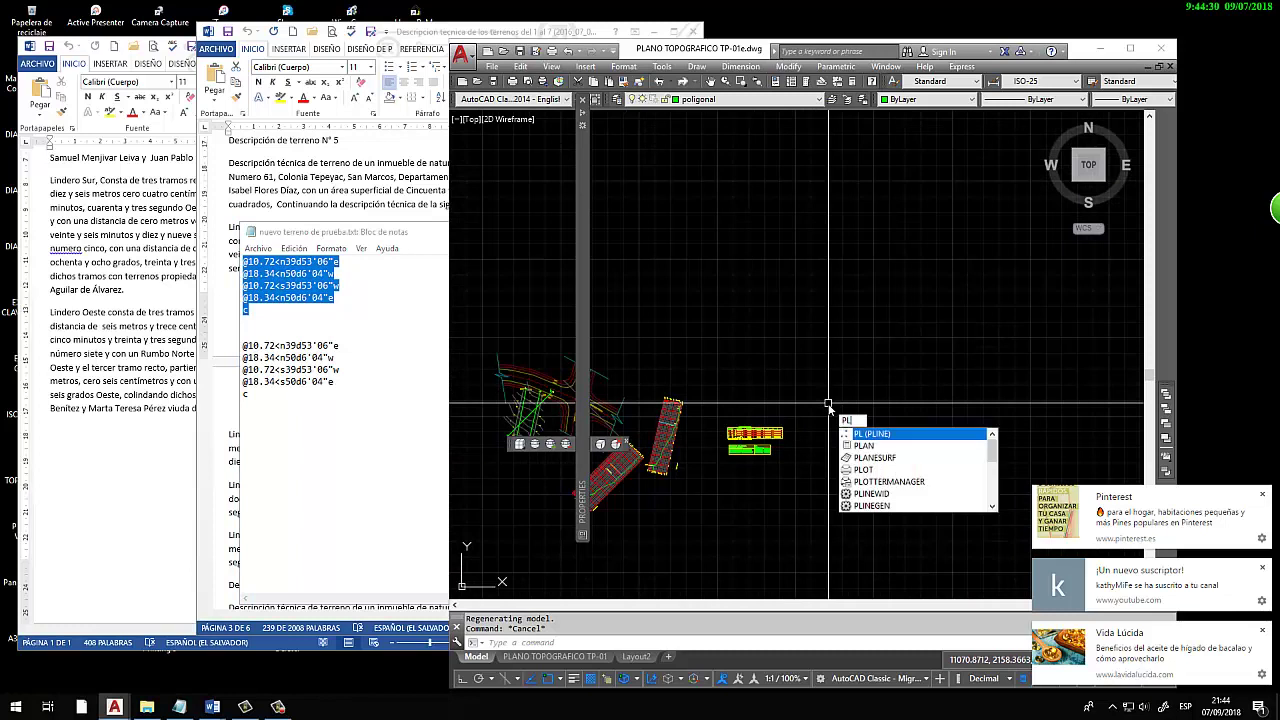
key("Return")
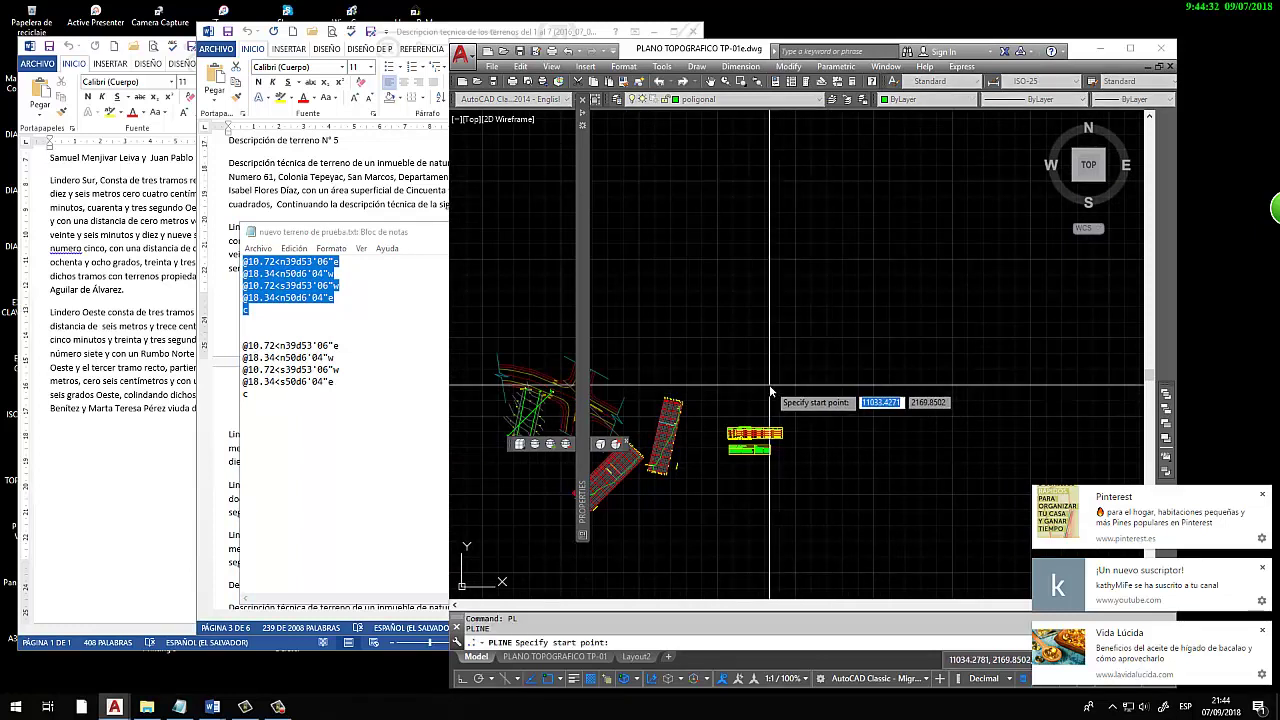
left_click(769, 384)
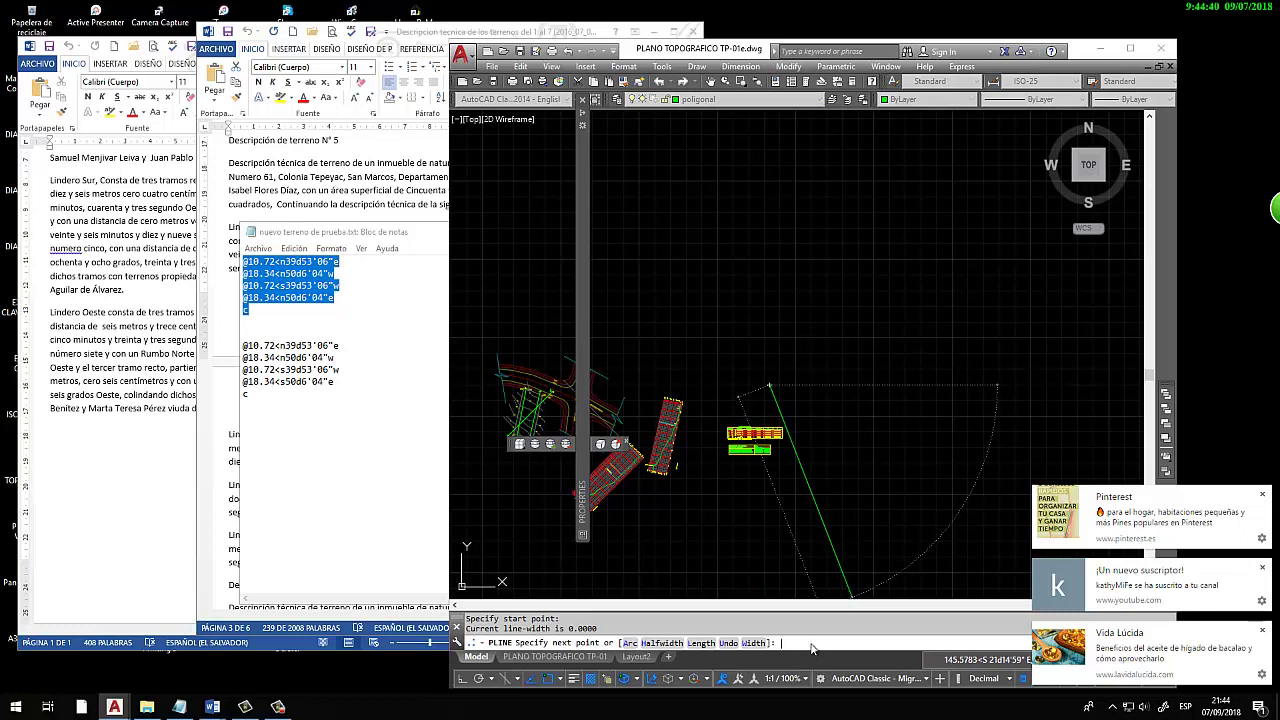
type("@10.72<n39d53'06\"e @18.34<n50d6'04\"w @10.72<s39d53'06\"w @18.34<s50d6'04\"e c")
scroll(771, 380, "up", 3)
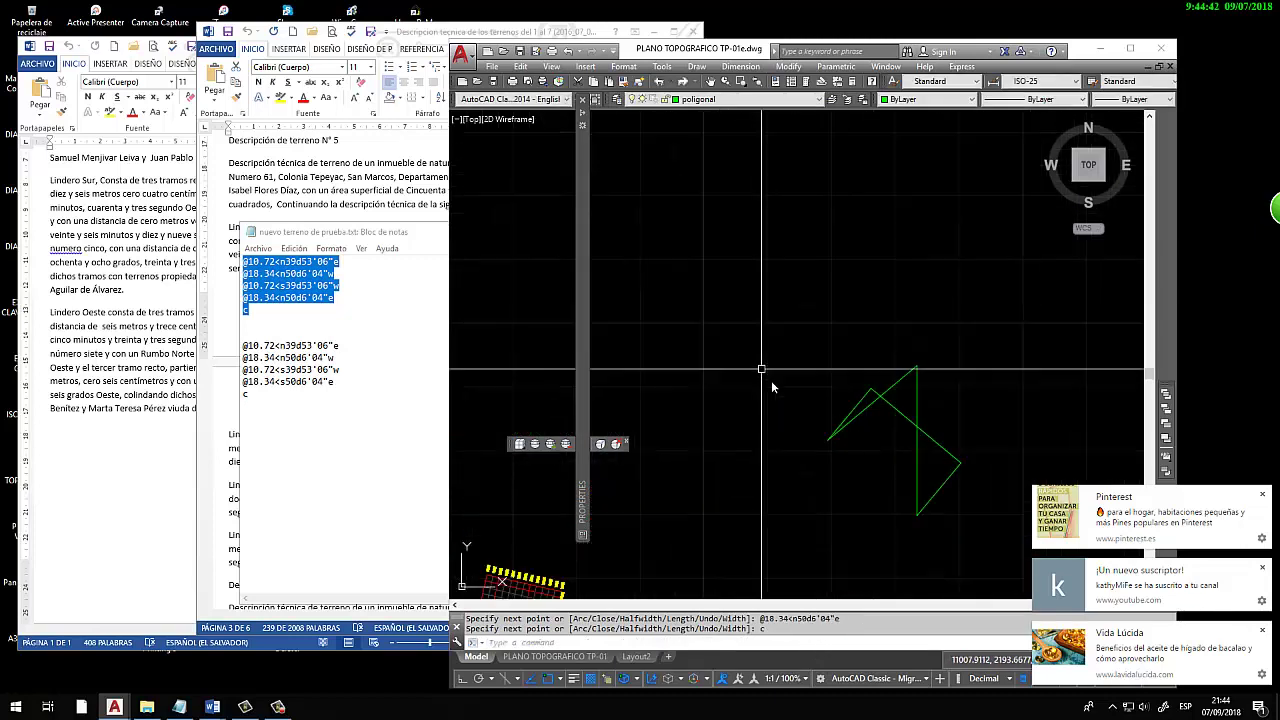
scroll(721, 310, "up", 2)
scroll(666, 266, "down", 2)
scroll(689, 271, "down", 1)
scroll(689, 271, "up", 2)
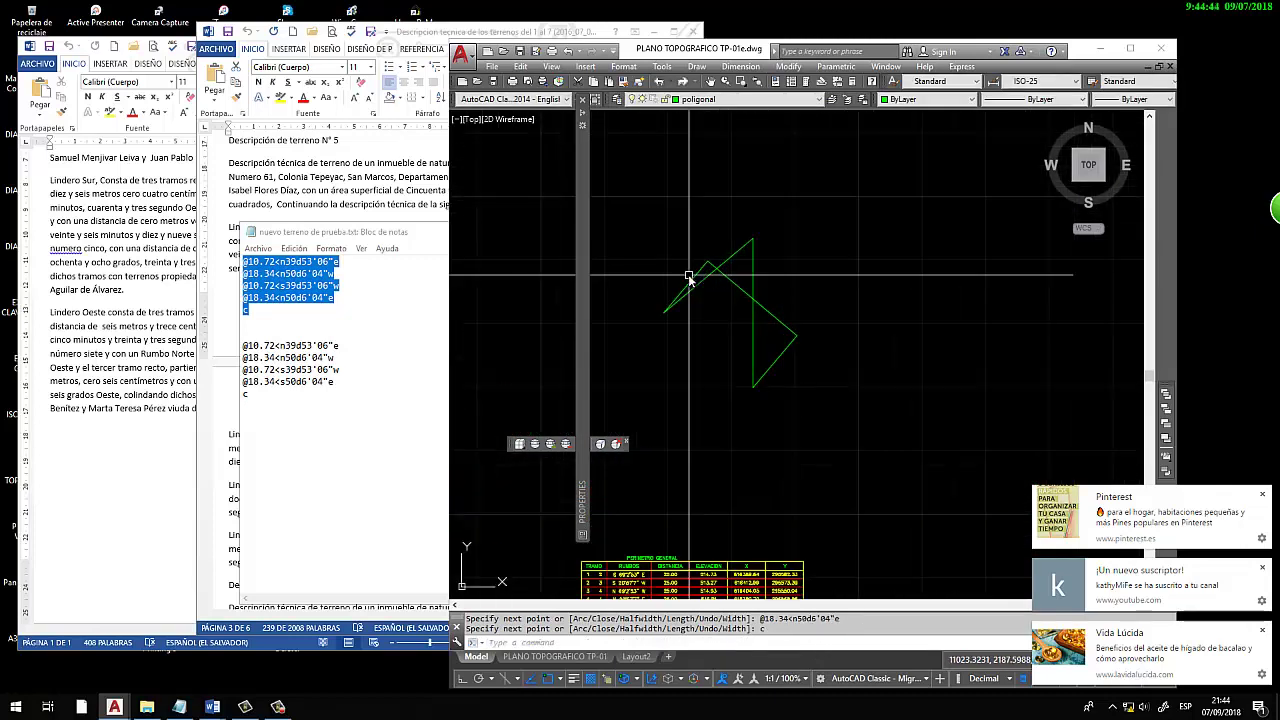
scroll(684, 284, "up", 1)
scroll(667, 298, "up", 1)
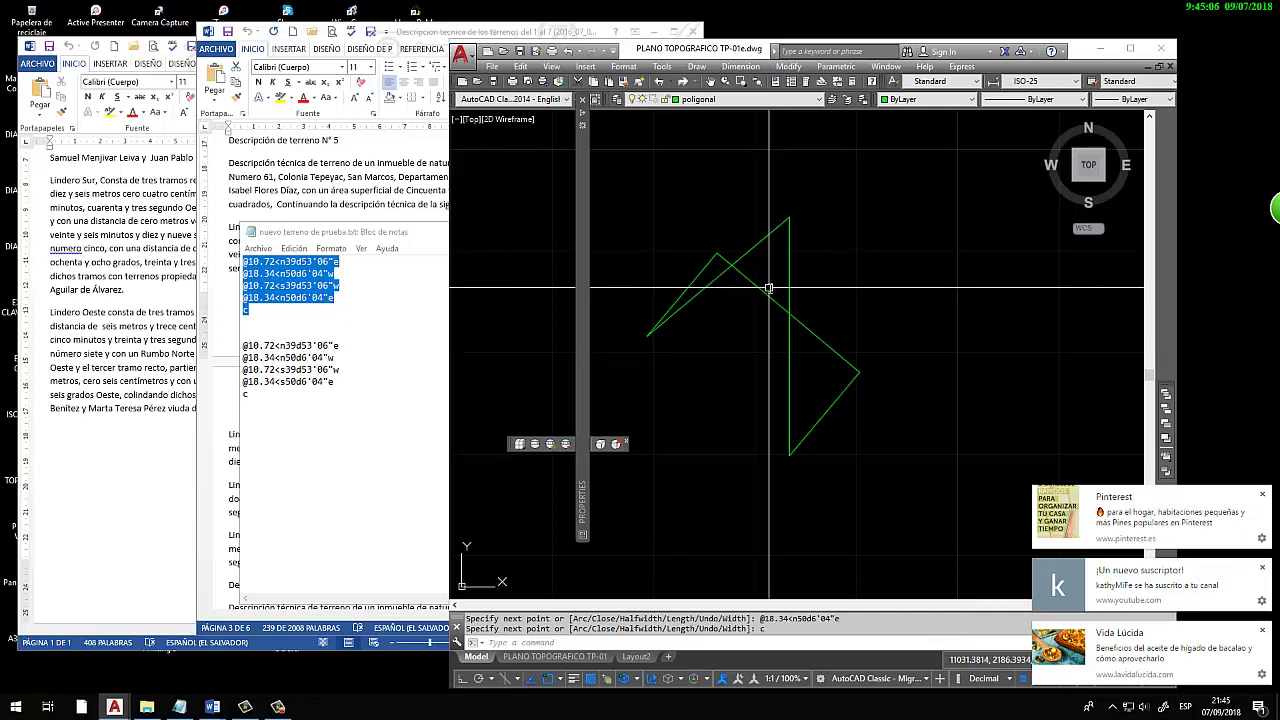
key("Escape")
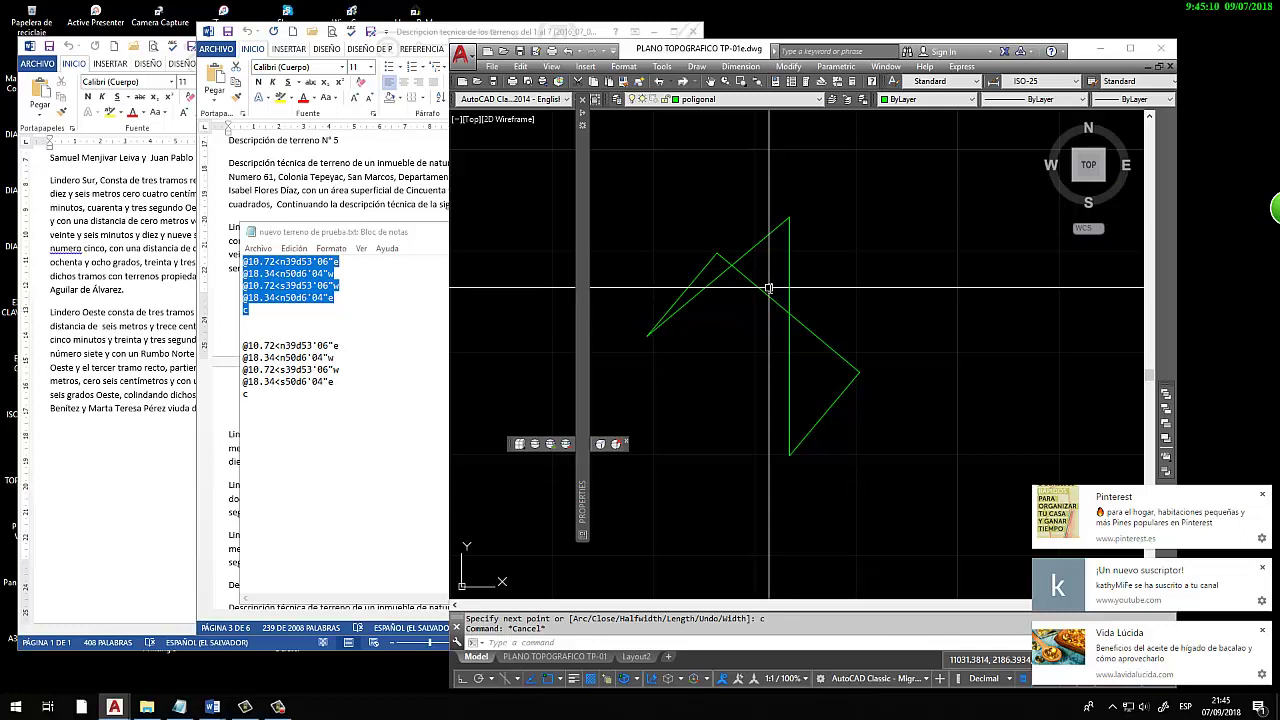
Draw a horizontal guide line from the polygon's left vertex out to the right
left_click(380, 283)
left_click(740, 195)
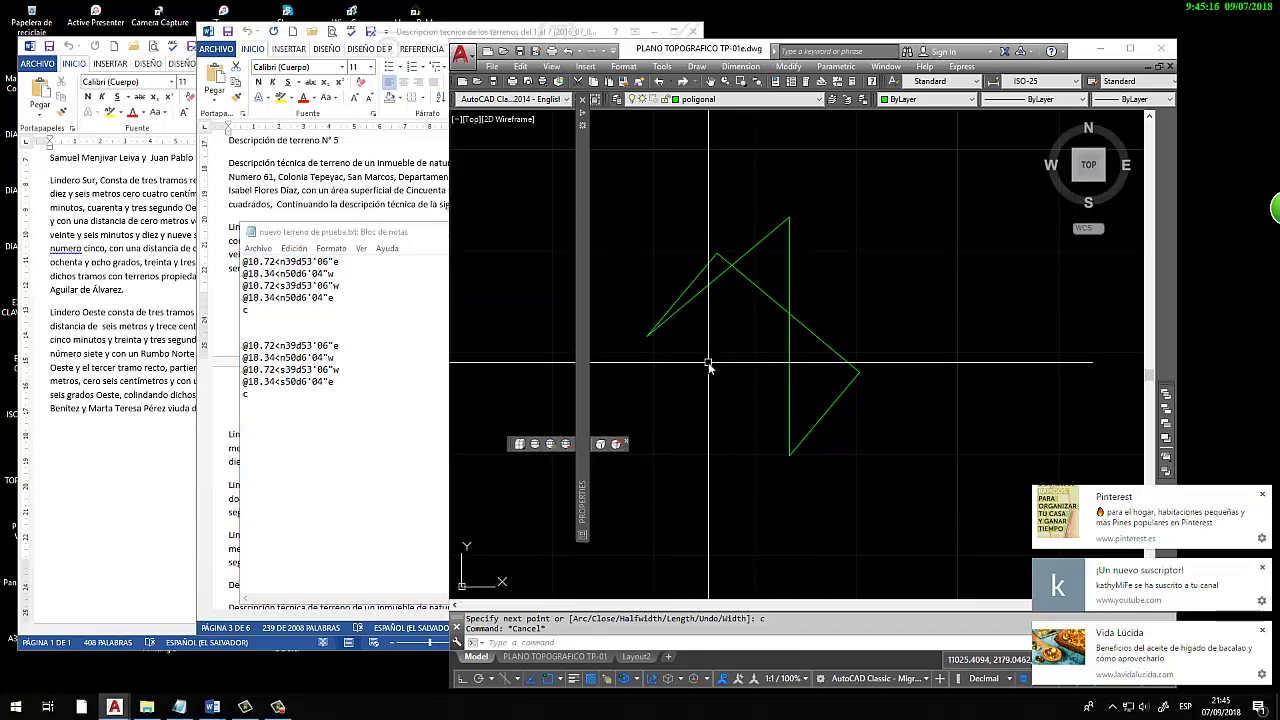
type("l")
key("Return")
left_click(648, 335)
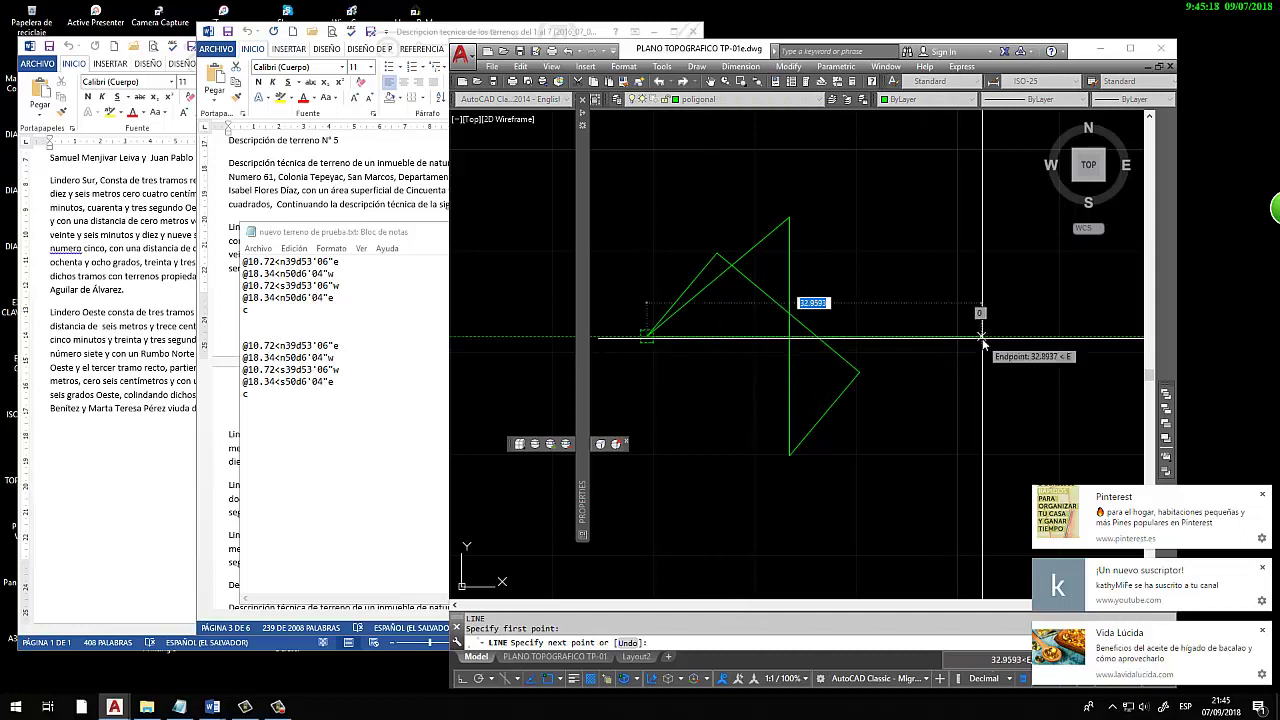
left_click(981, 337)
key("Escape")
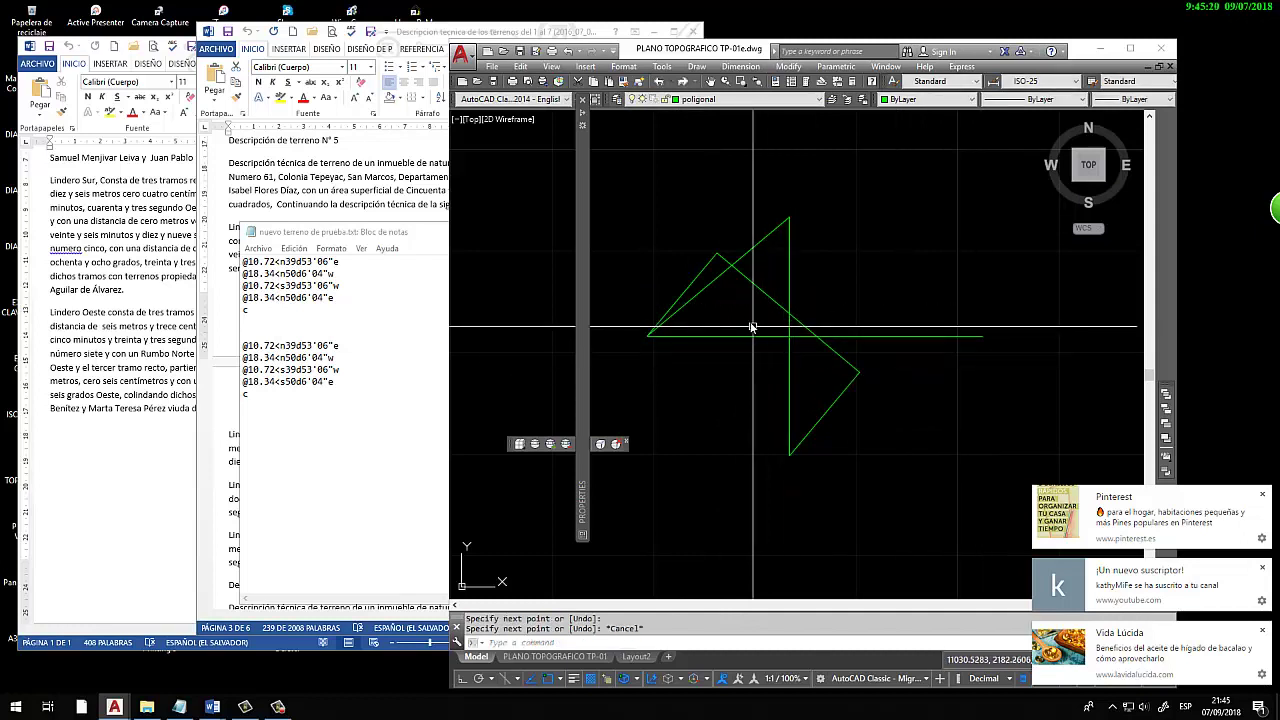
key("Escape")
key("Escape")
Place a small circle at the guide line's right end and delete the guide line
type("c")
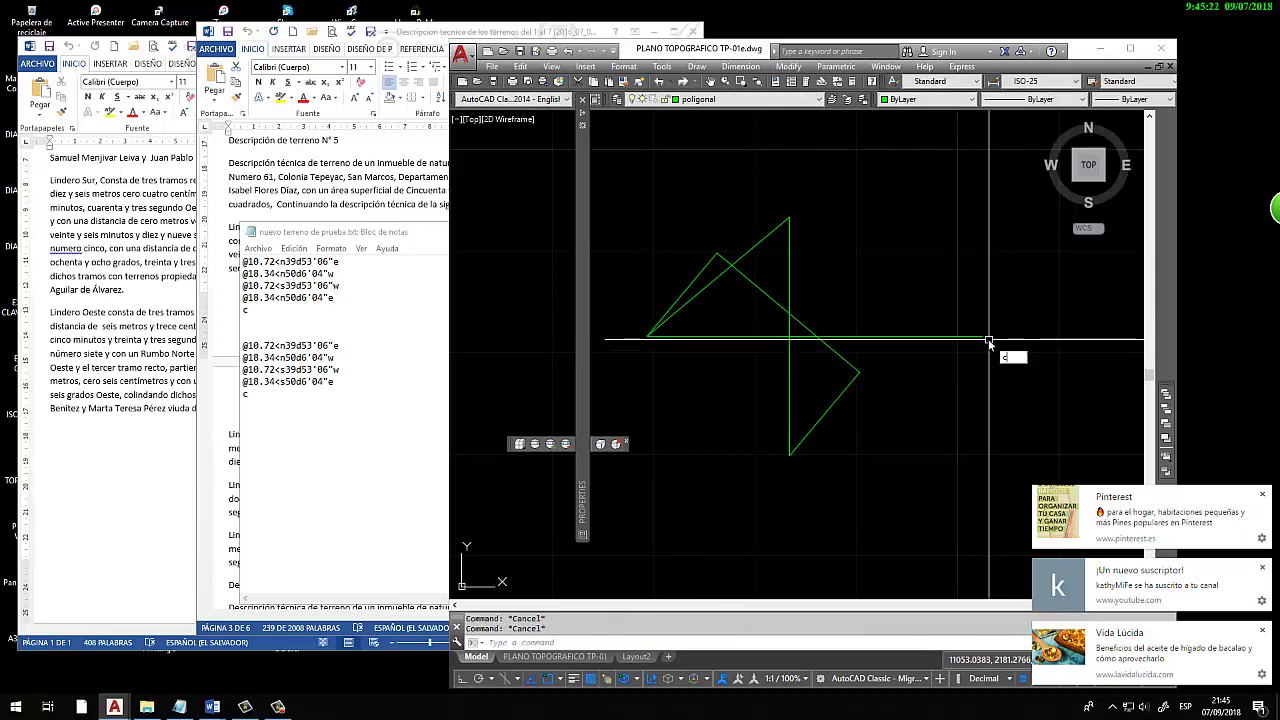
key("Return")
left_click(981, 337)
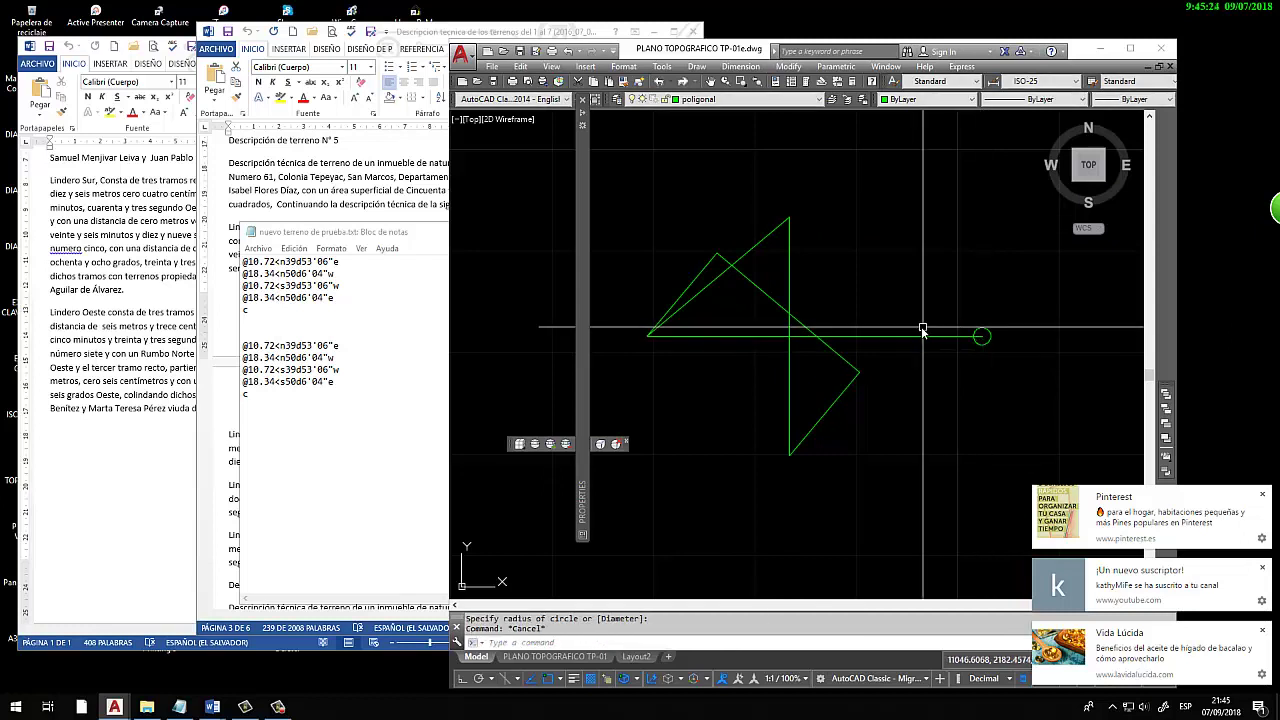
left_click_drag(930, 345, 985, 325)
key("Delete")
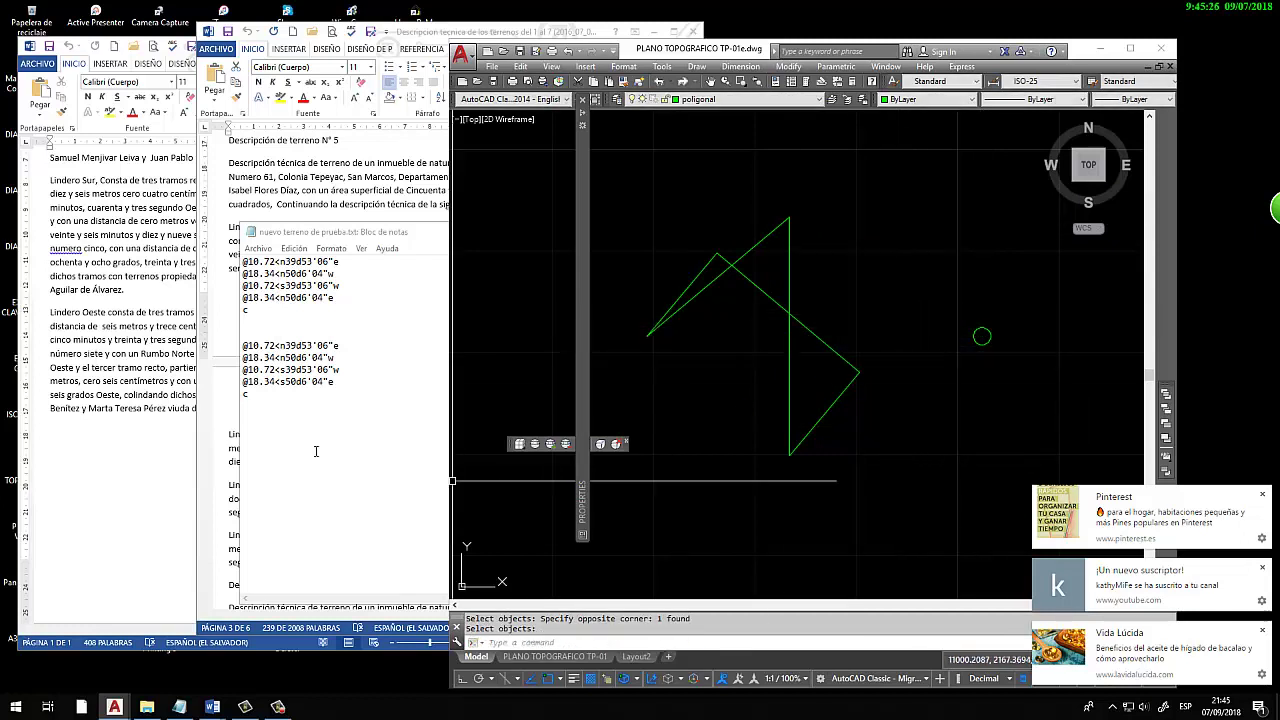
Copy the second bearing/distance block from Notepad
left_click_drag(262, 396, 243, 345)
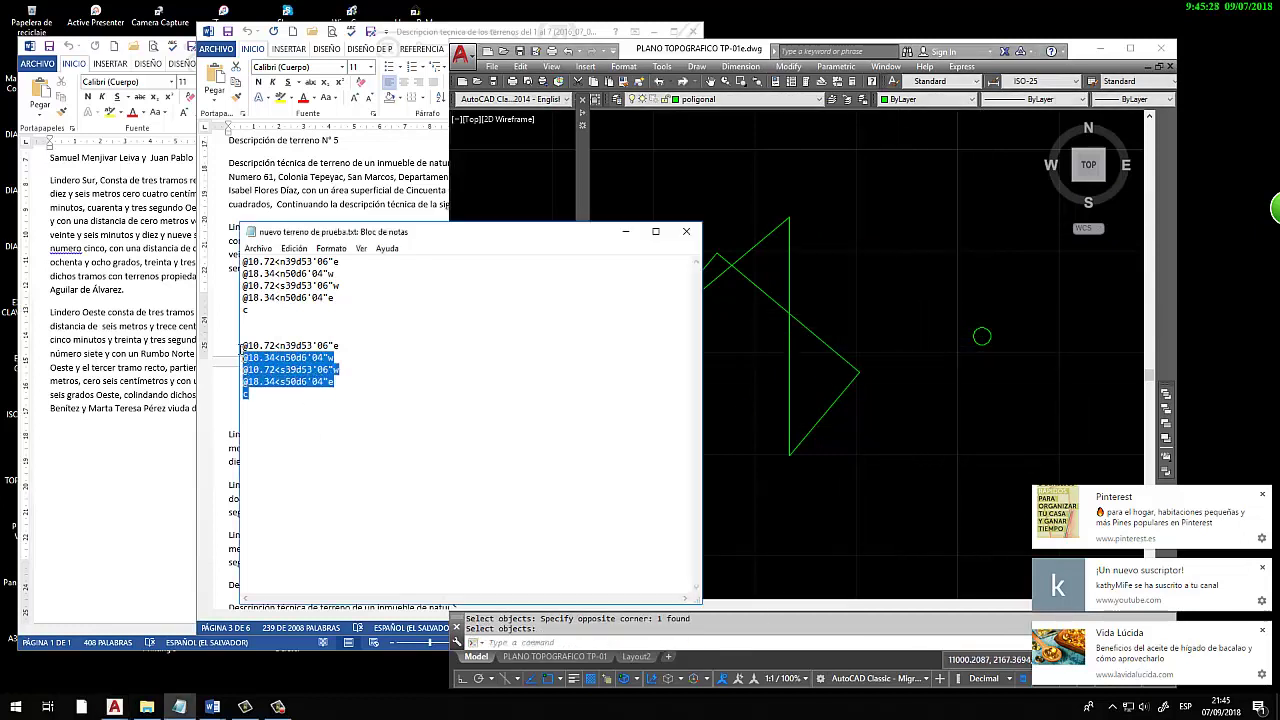
right_click(258, 370)
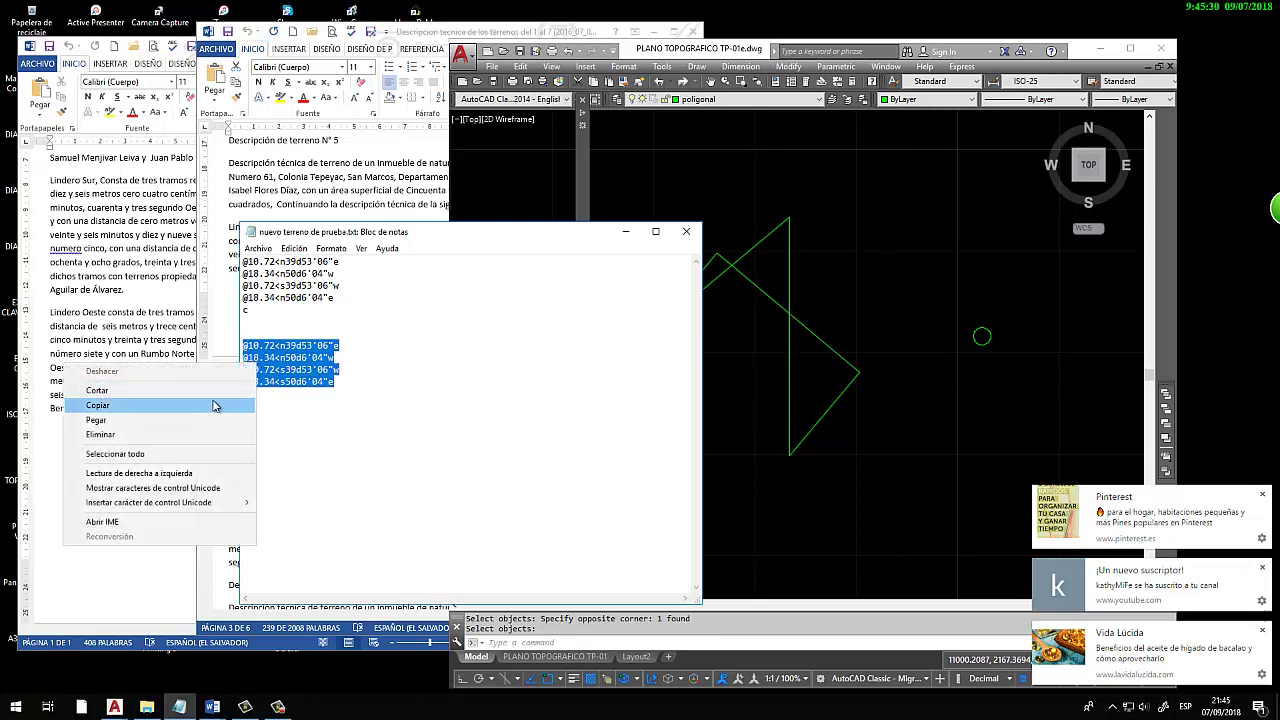
left_click(212, 405)
left_click(948, 350)
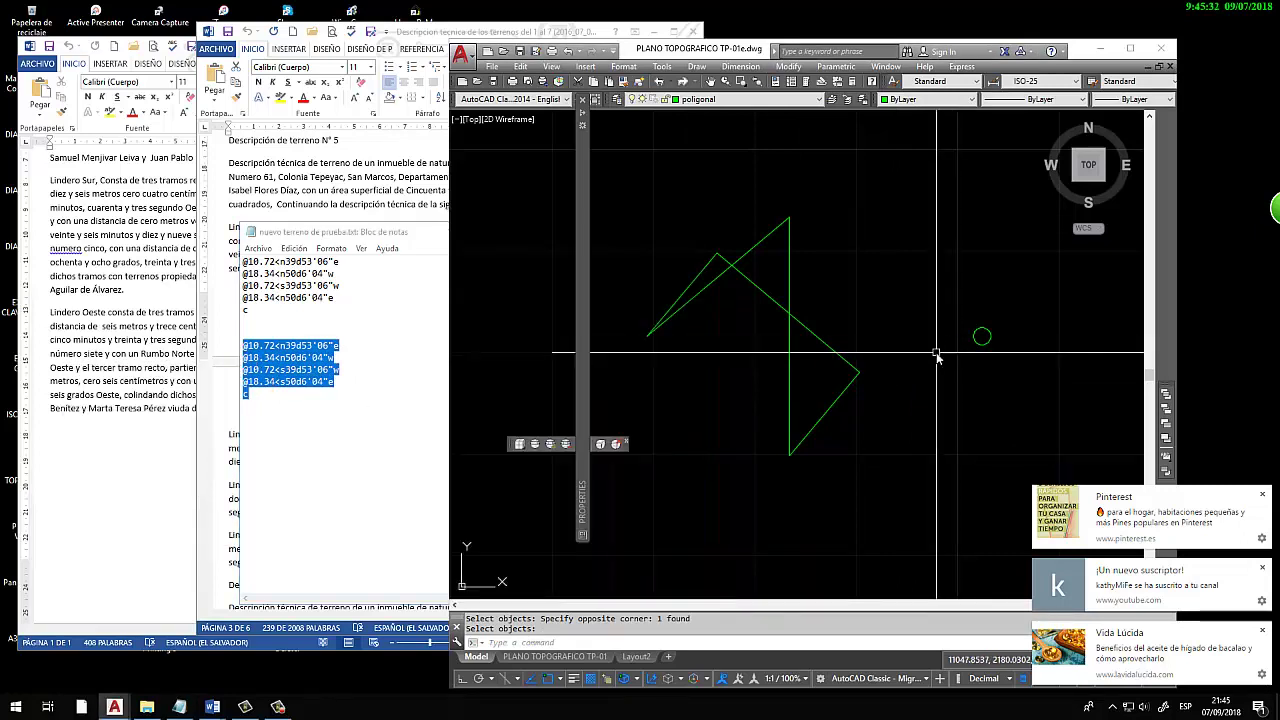
type("pl")
Draw the second parcel polyline from the circle's centre using the pasted bearings, closing it
key("Return")
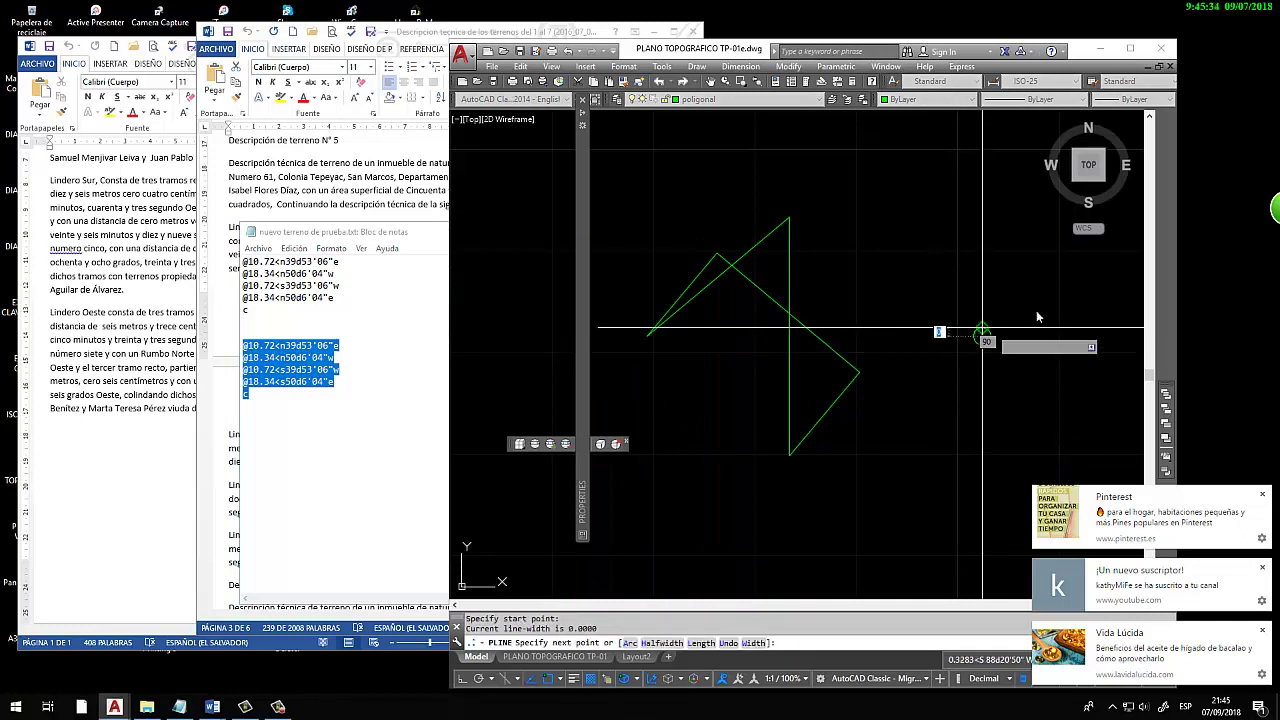
left_click(982, 336)
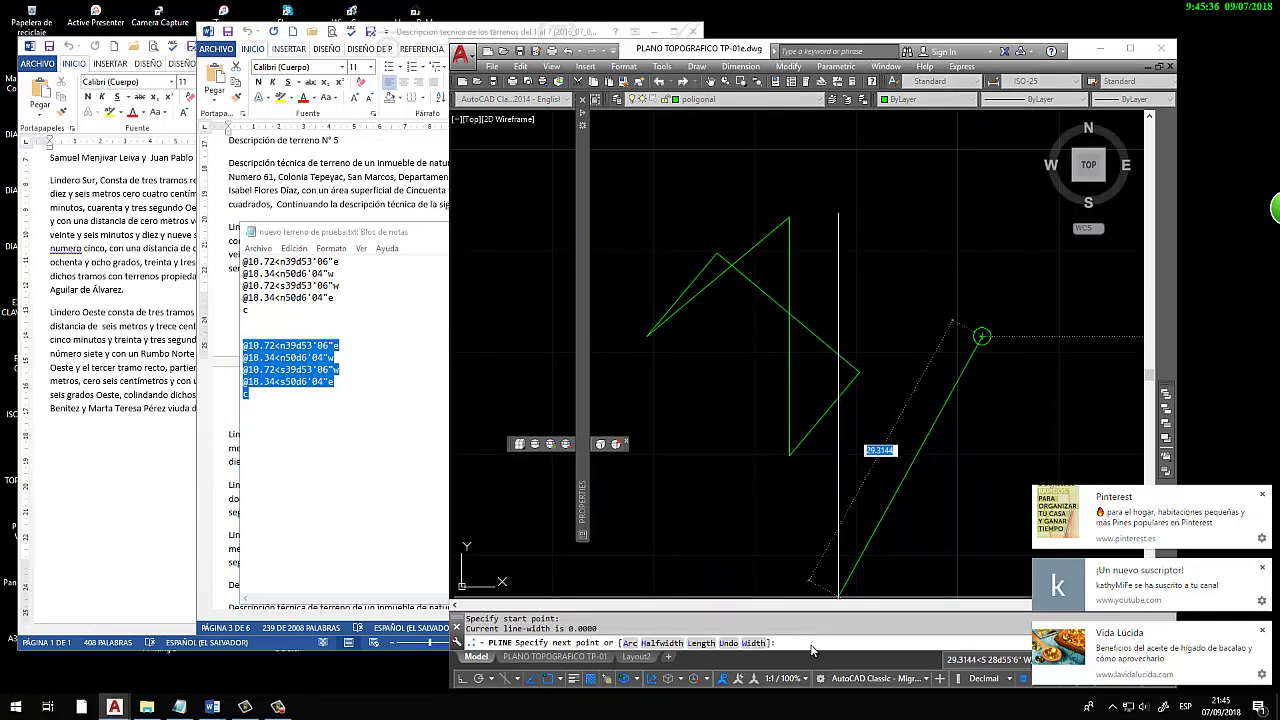
type("@10.72<n39d53'06\"e @18.34<n50d6'04\"w @10.72<s39d53'06\"w @18.34<s50d6'04\"e")
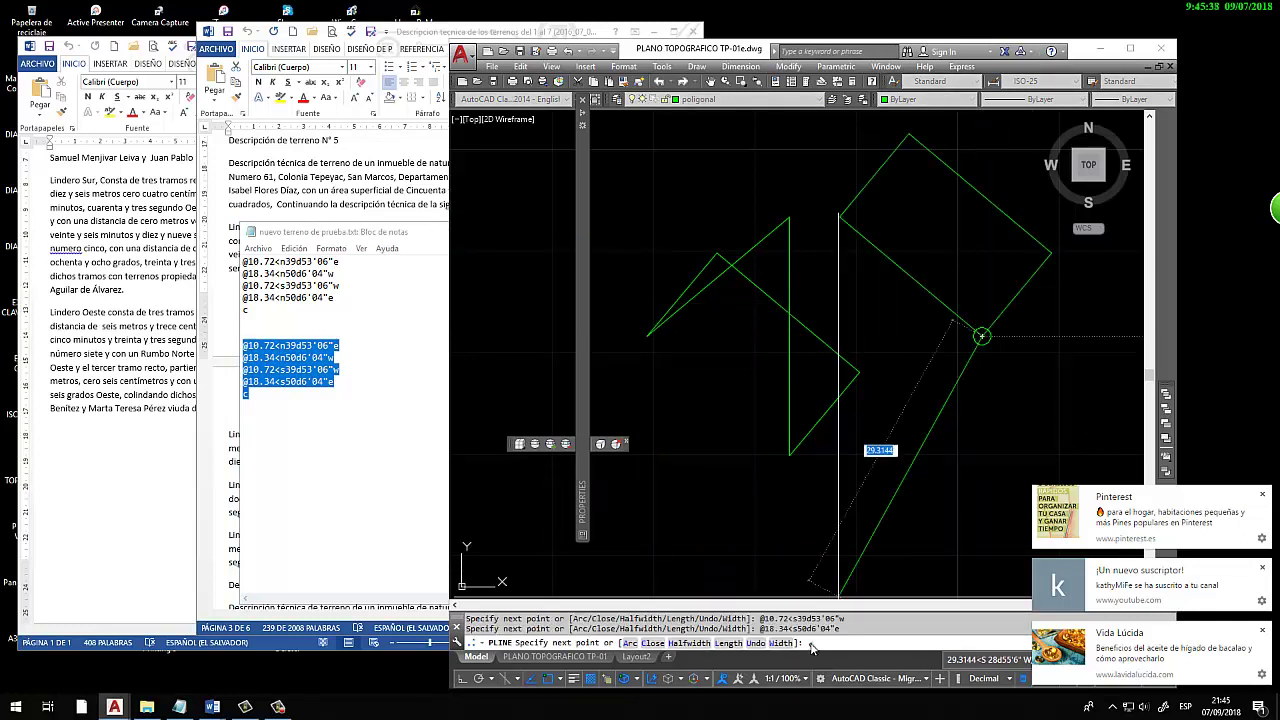
key("Return")
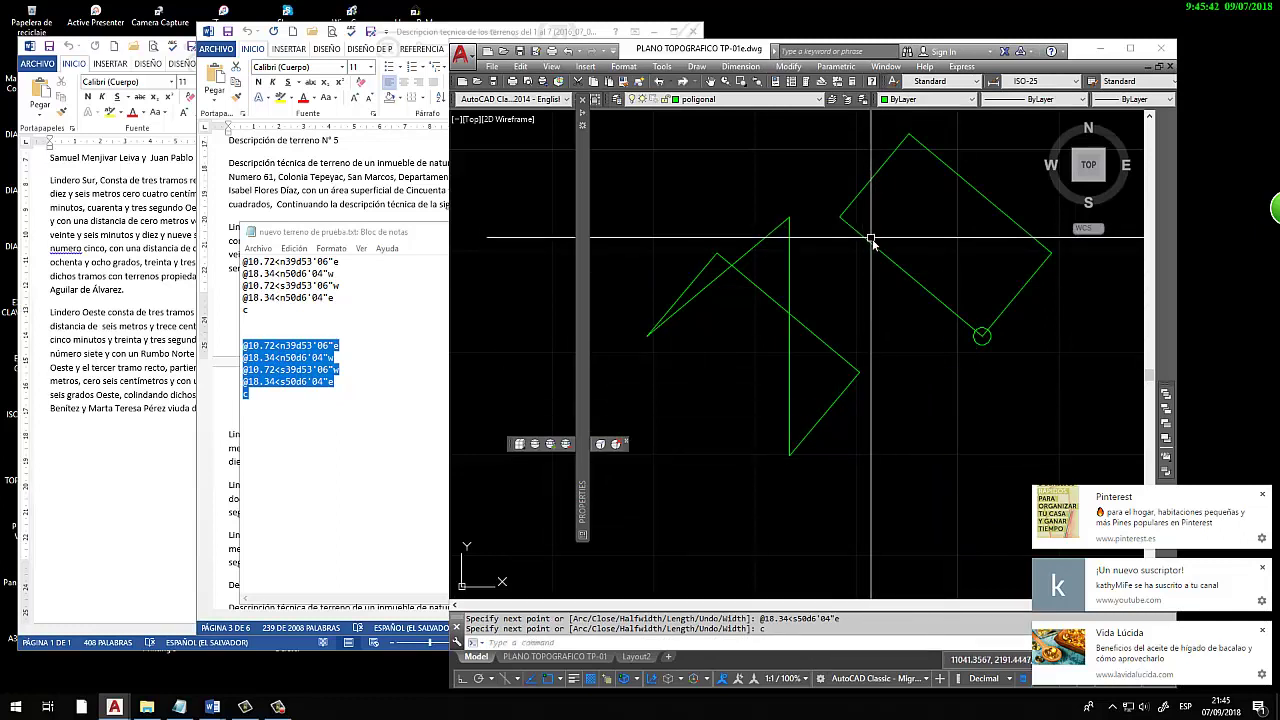
middle_click_drag(869, 245, 790, 292)
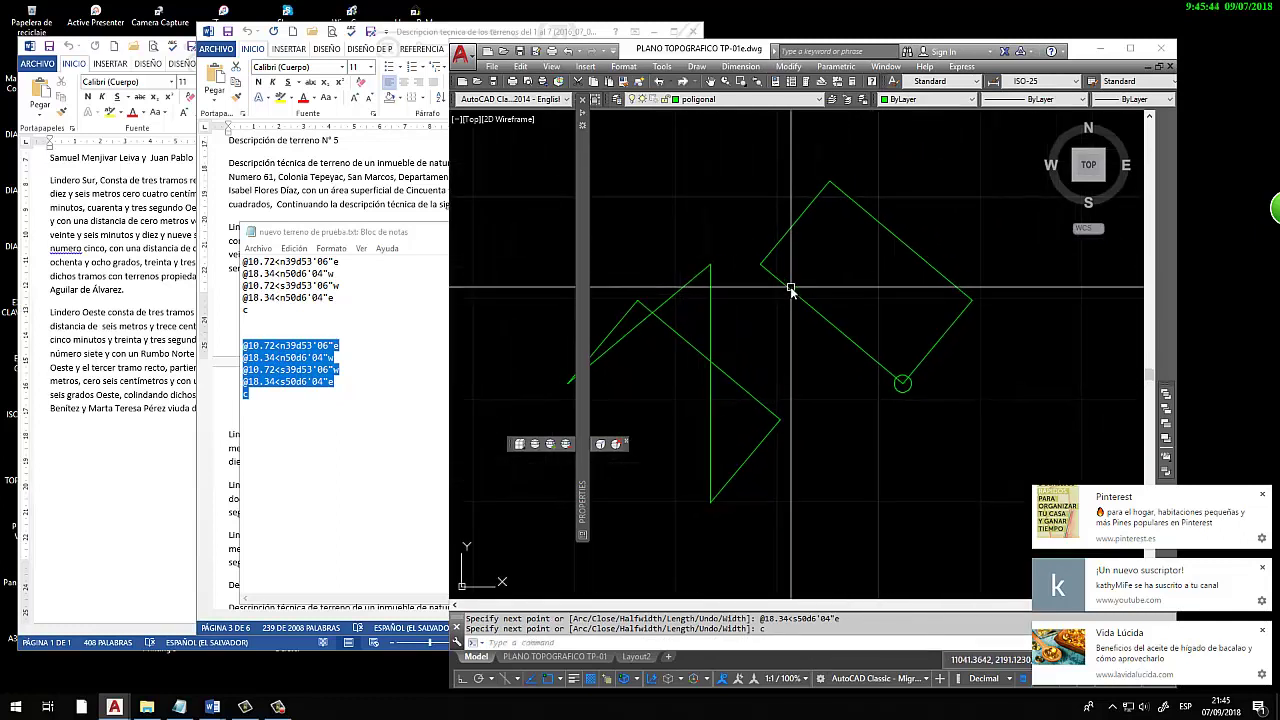
left_click(400, 333)
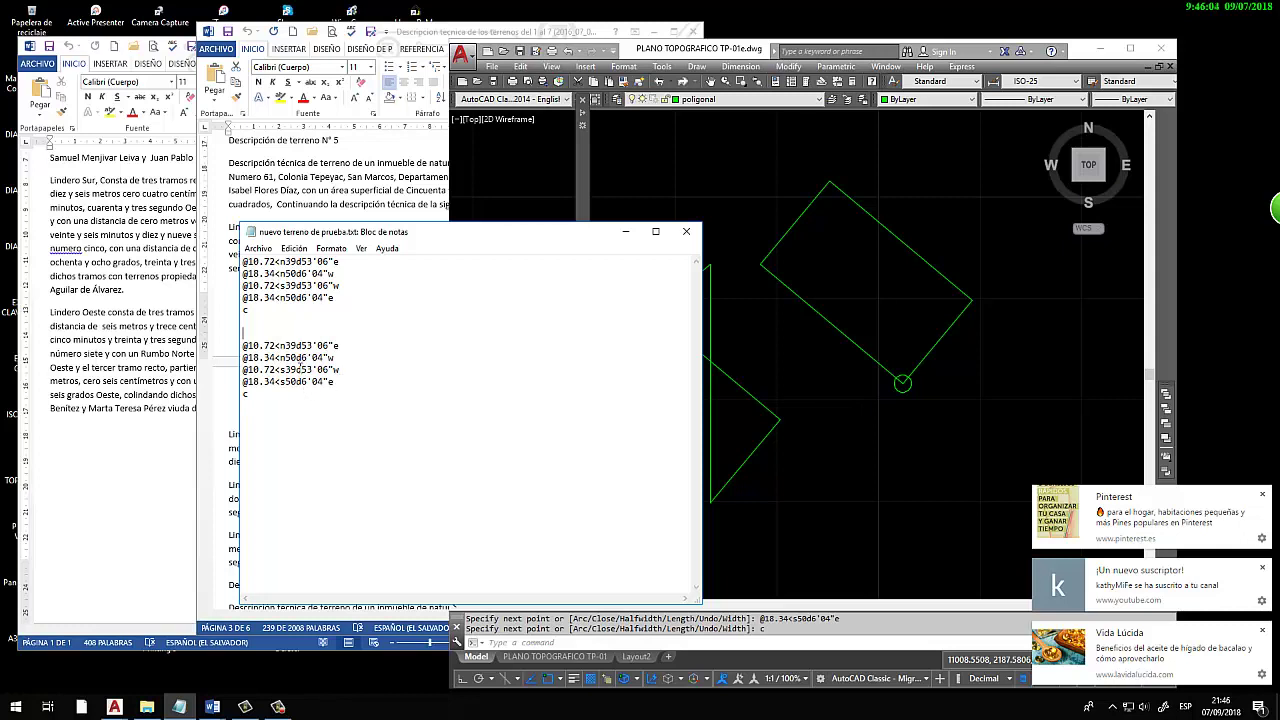
left_click_drag(280, 298, 287, 298)
type("n")
left_click_drag(279, 382, 286, 382)
left_click(318, 462)
key("Return")
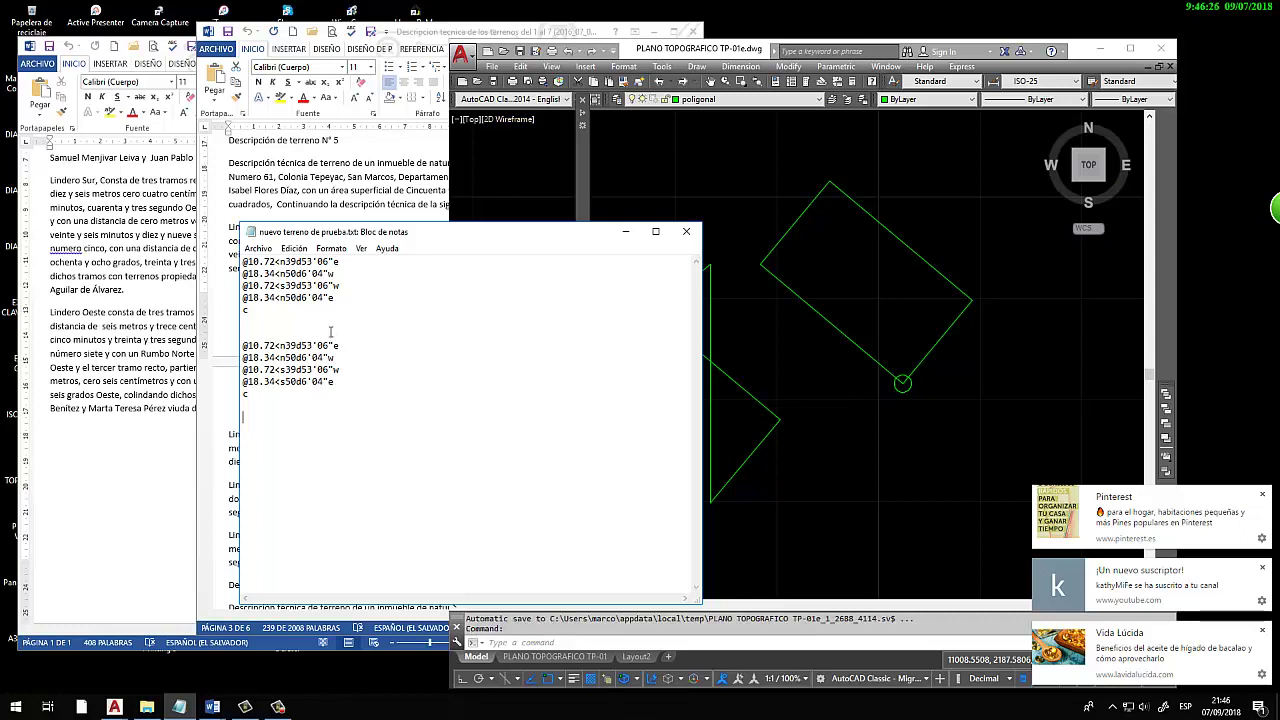
Erase the small marker circle at the square parcel's corner
left_click(839, 354)
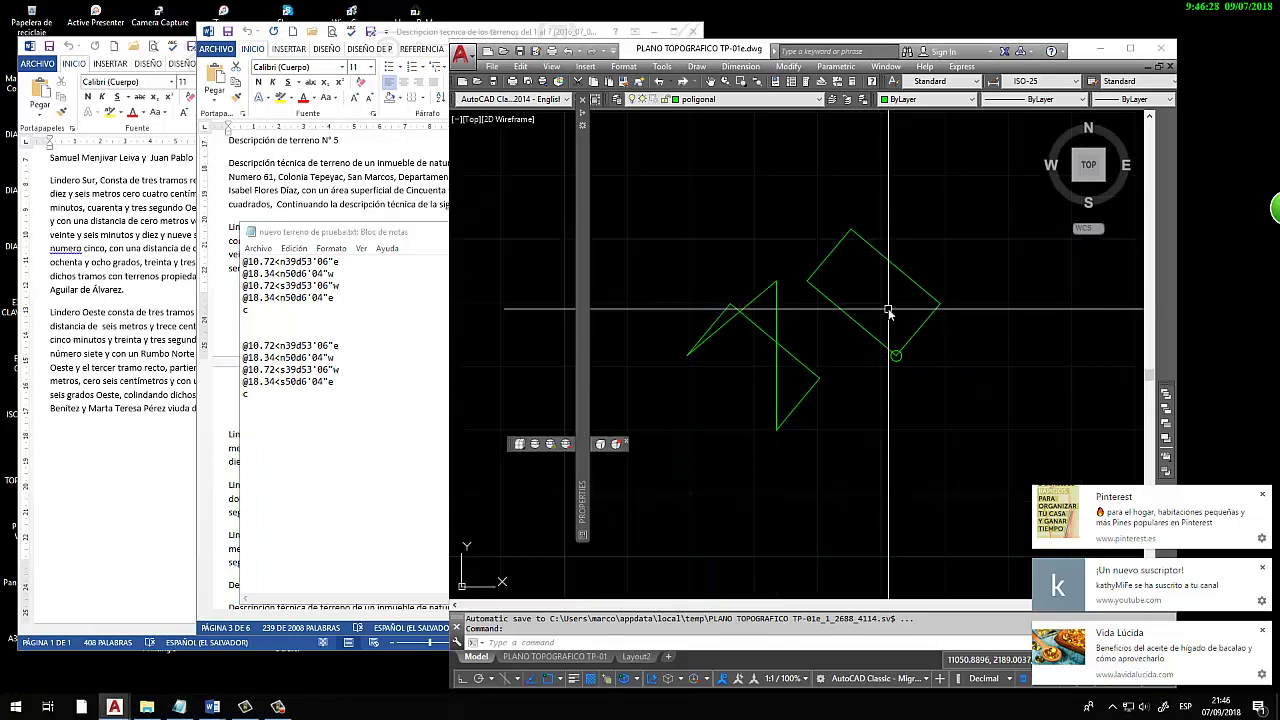
middle_click_drag(968, 313, 937, 313)
left_click(871, 390)
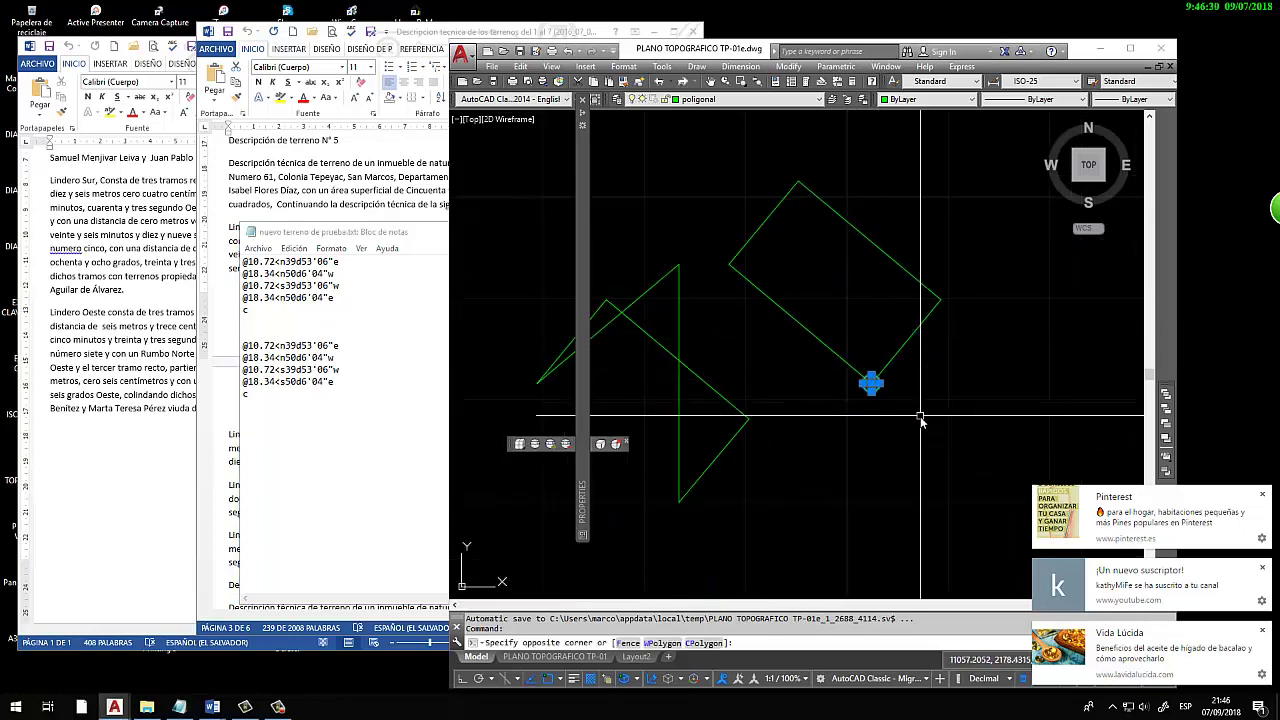
left_click(905, 415)
type("E")
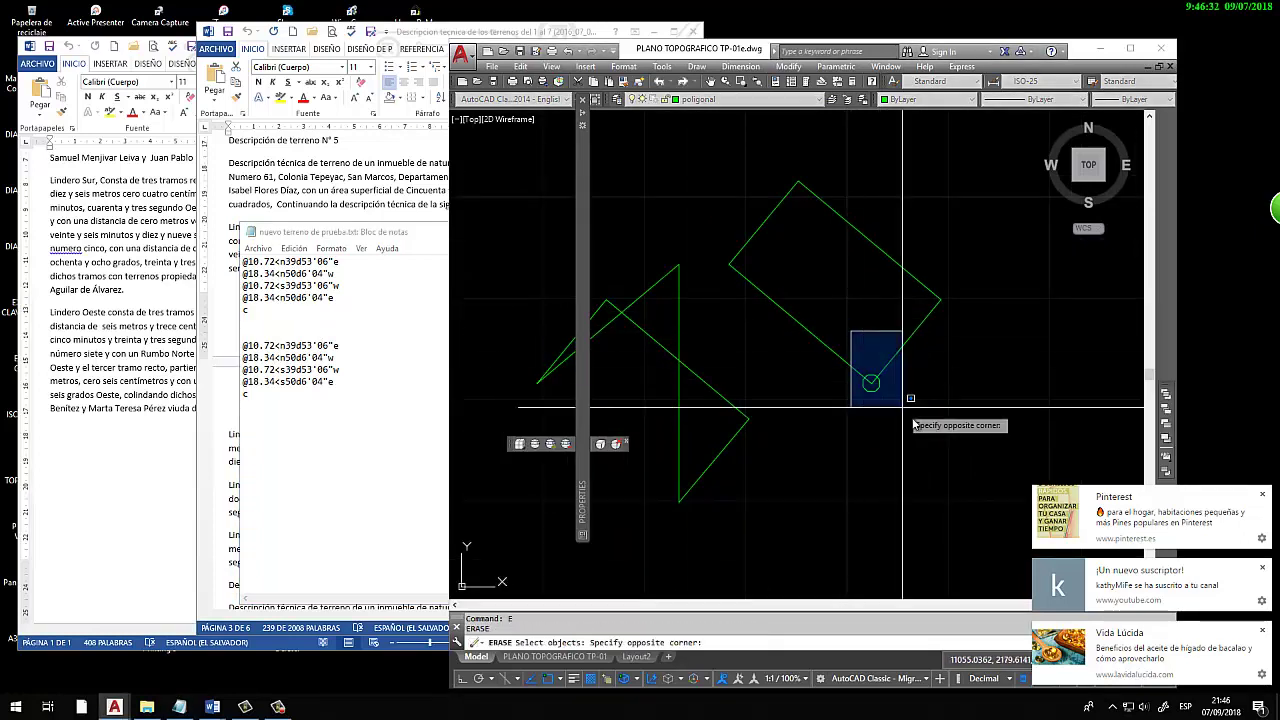
left_click(903, 420)
key("Return")
scroll(758, 391, "down", 2)
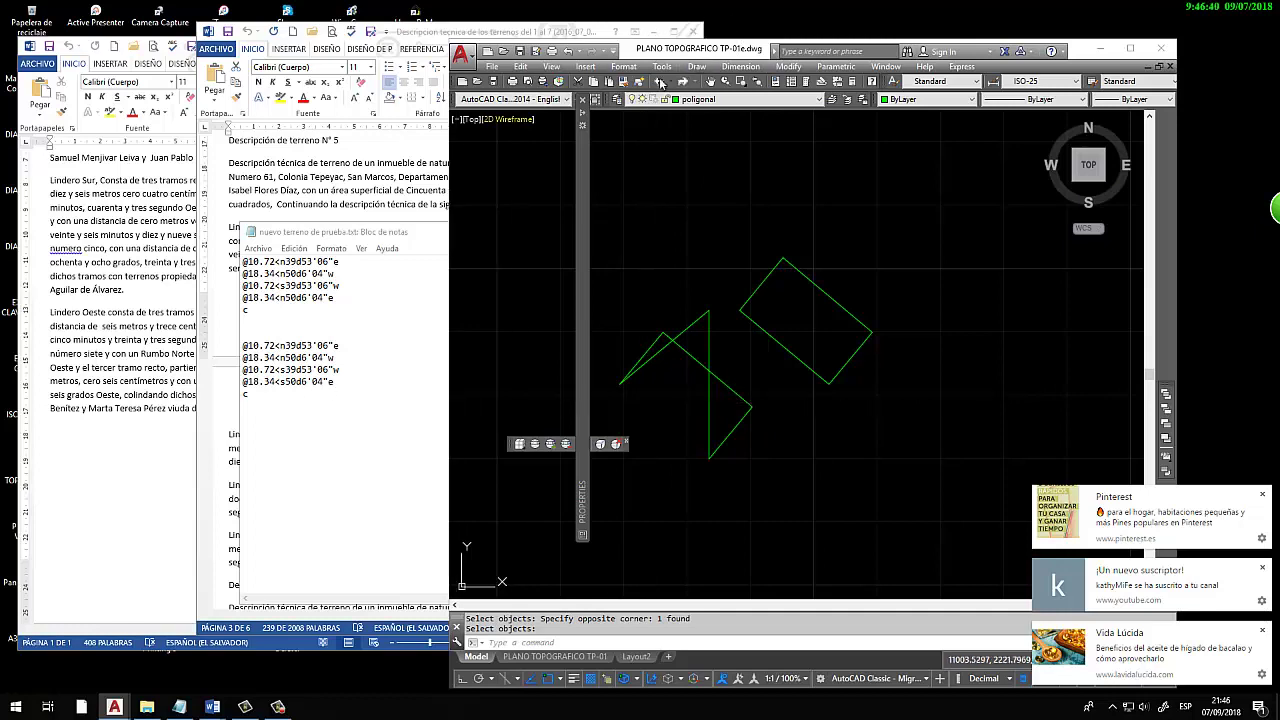
Switch to TEPPEYAC mod.dwg and frame its TERRENO GENERAL distance-bearing table beside Notepad's list
key("ctrl+Tab")
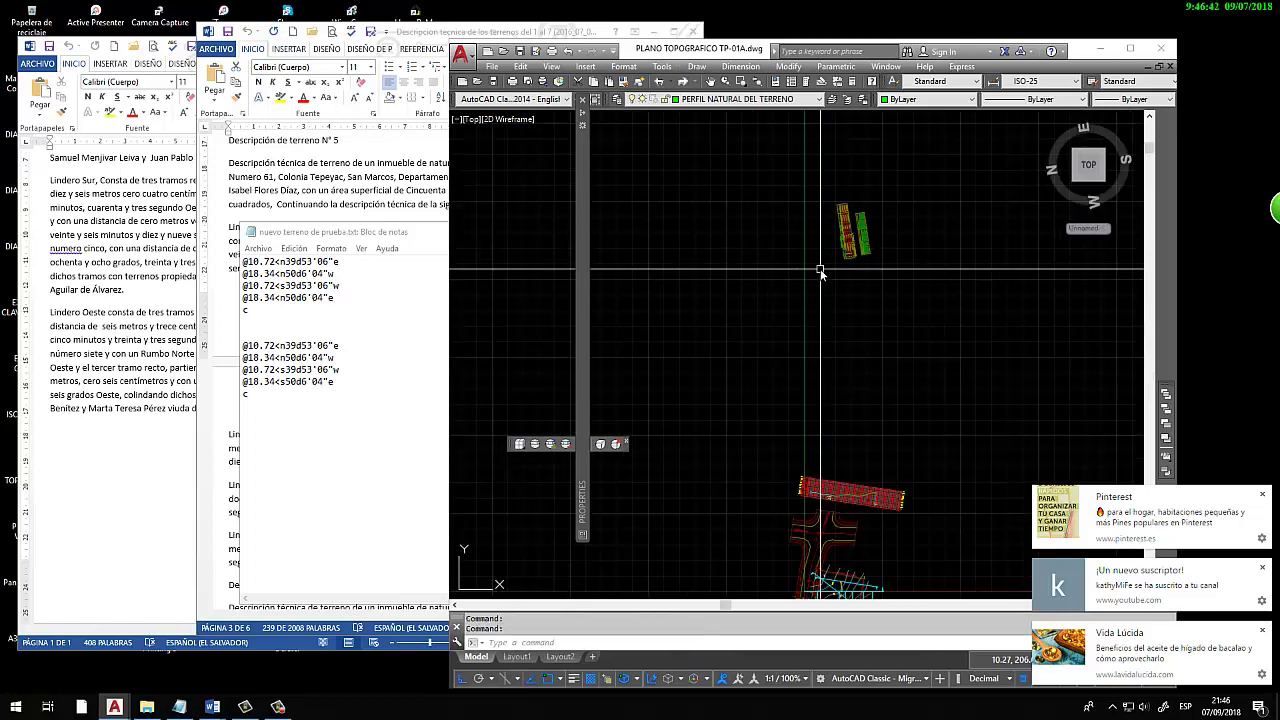
key("ctrl+Tab")
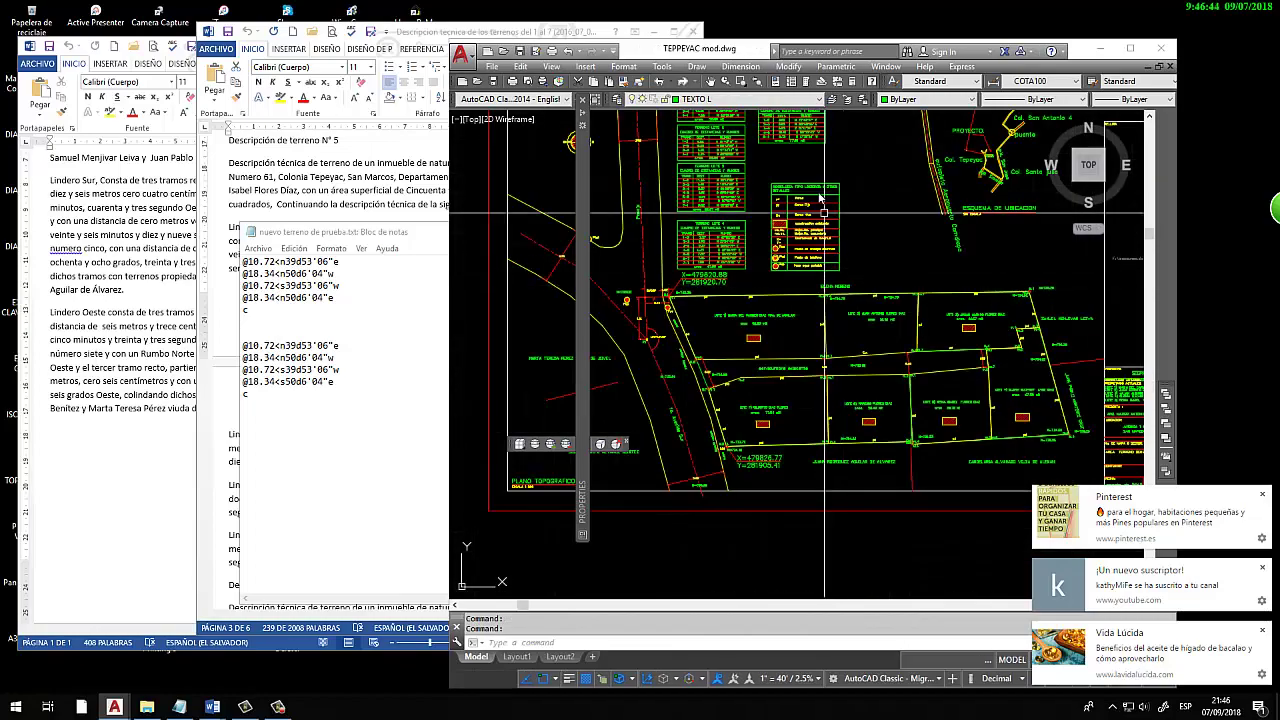
scroll(840, 303, "down", 2)
scroll(704, 232, "down", 2)
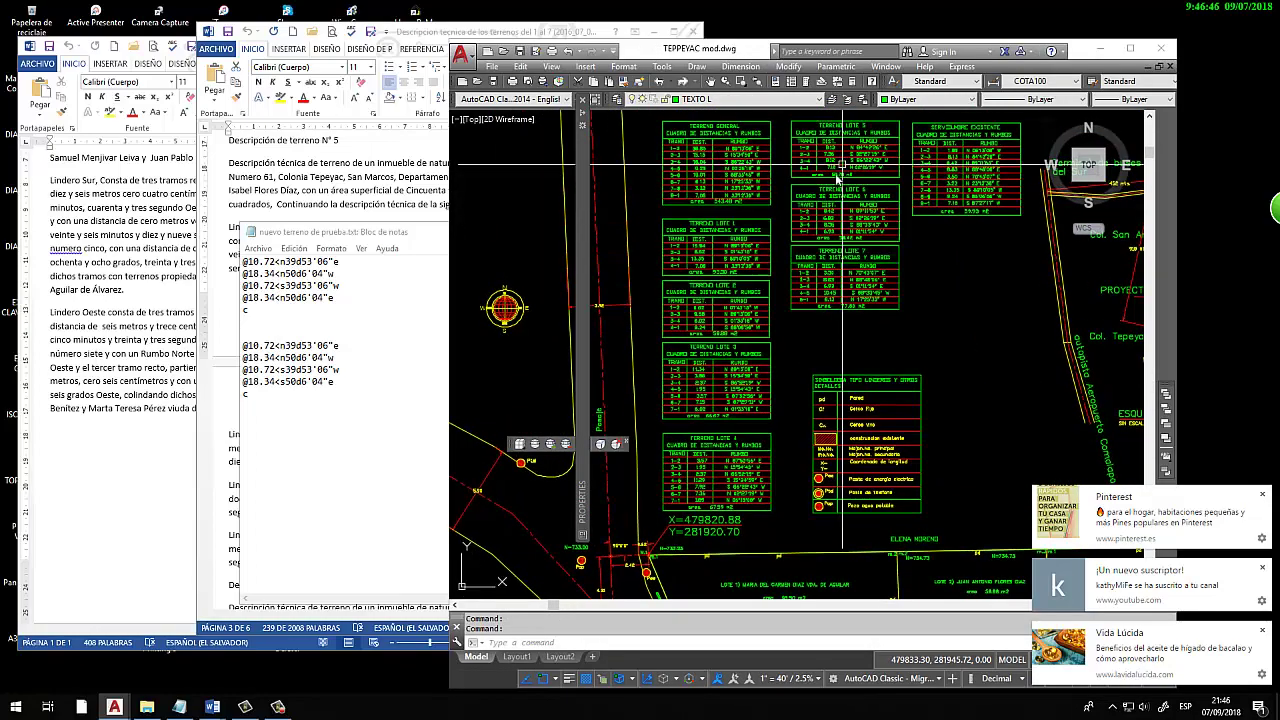
scroll(704, 232, "up", 4)
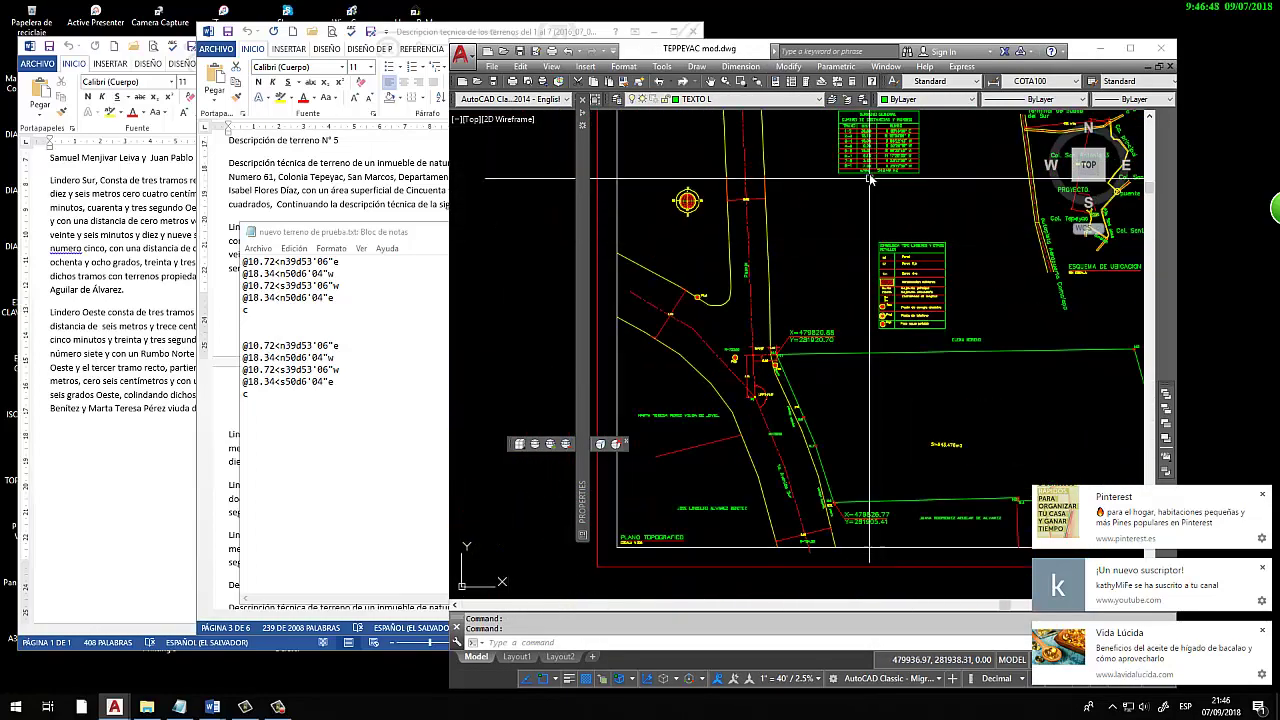
scroll(872, 292, "up", 2)
scroll(872, 292, "up", 2)
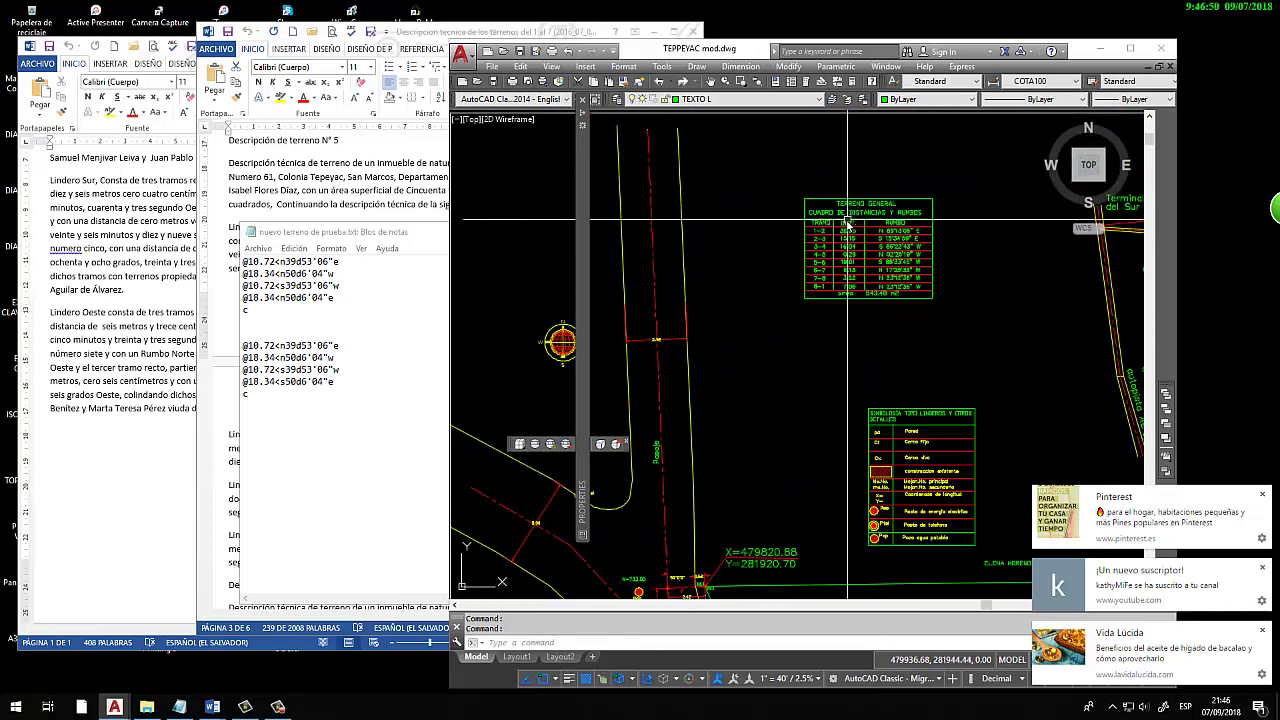
scroll(881, 242, "up", 2)
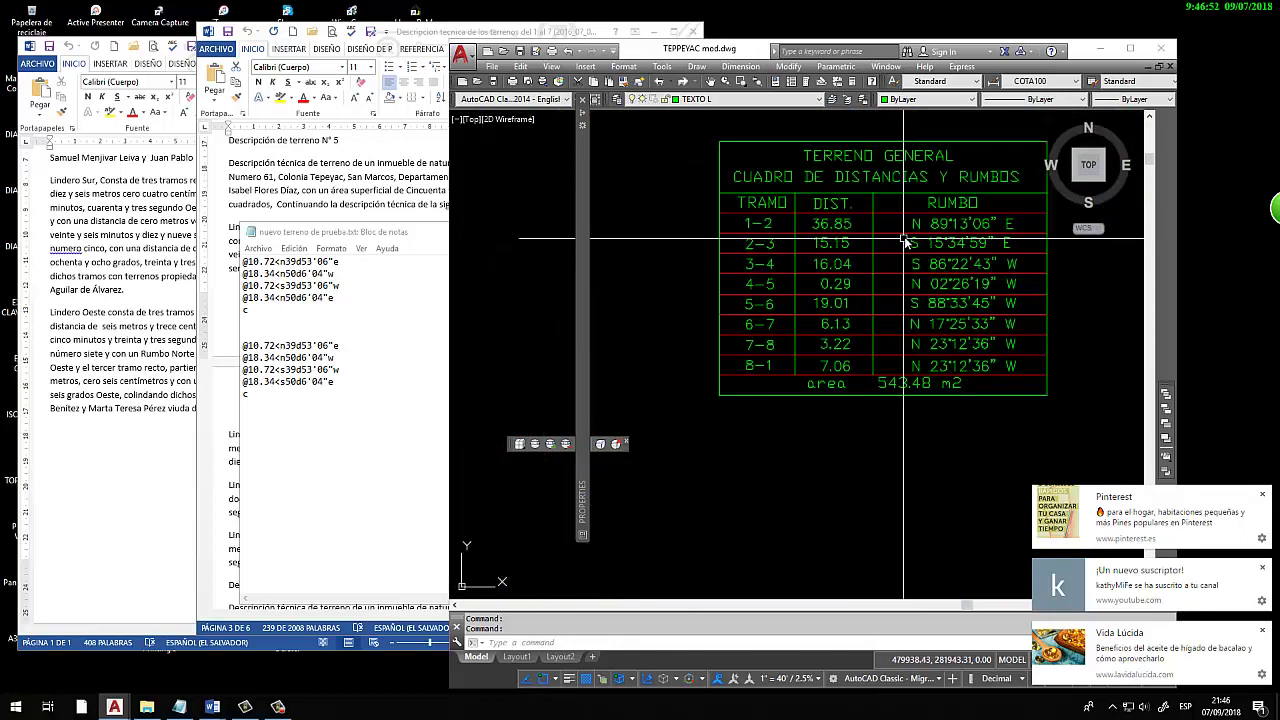
middle_click_drag(942, 248, 911, 278)
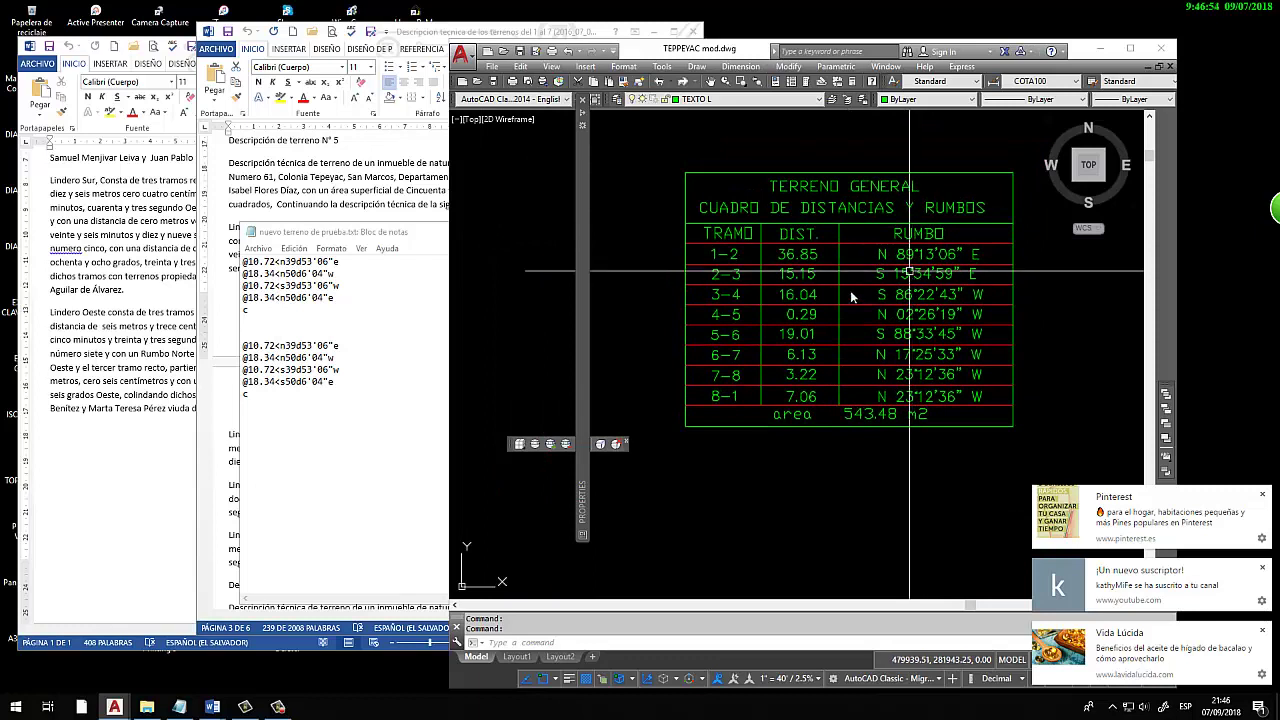
left_click(300, 424)
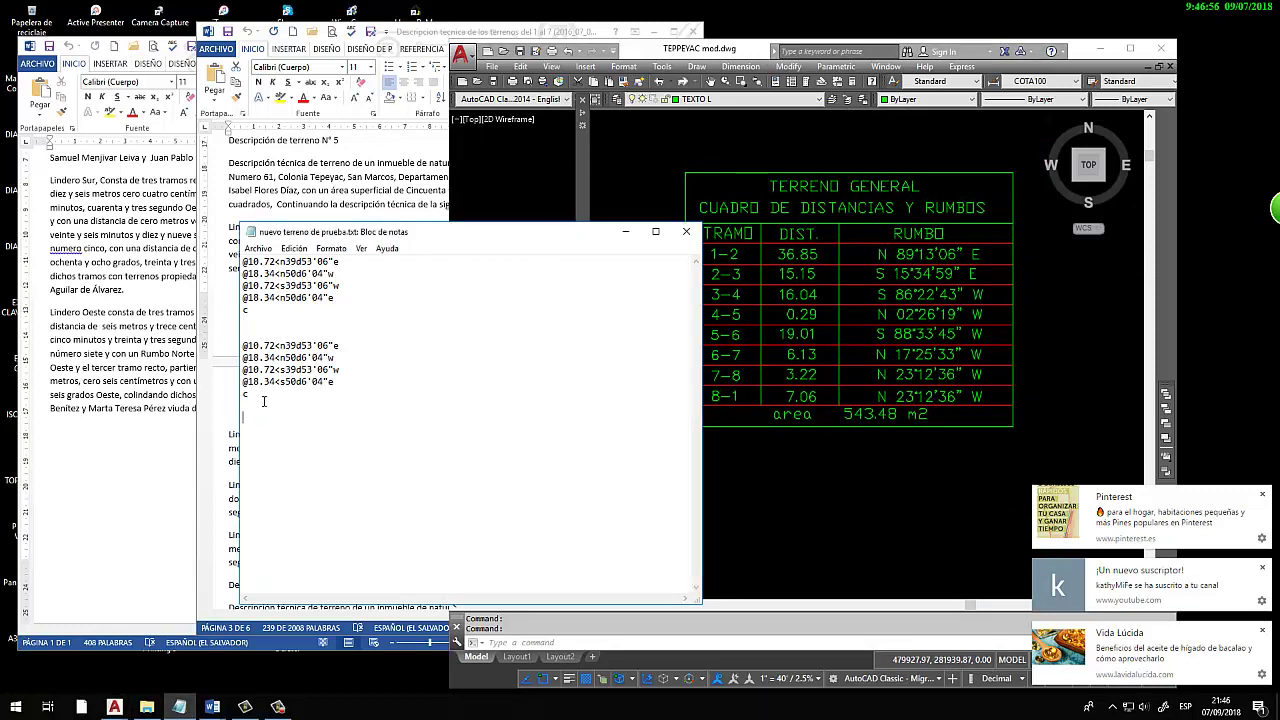
left_click_drag(264, 400, 237, 347)
right_click(268, 358)
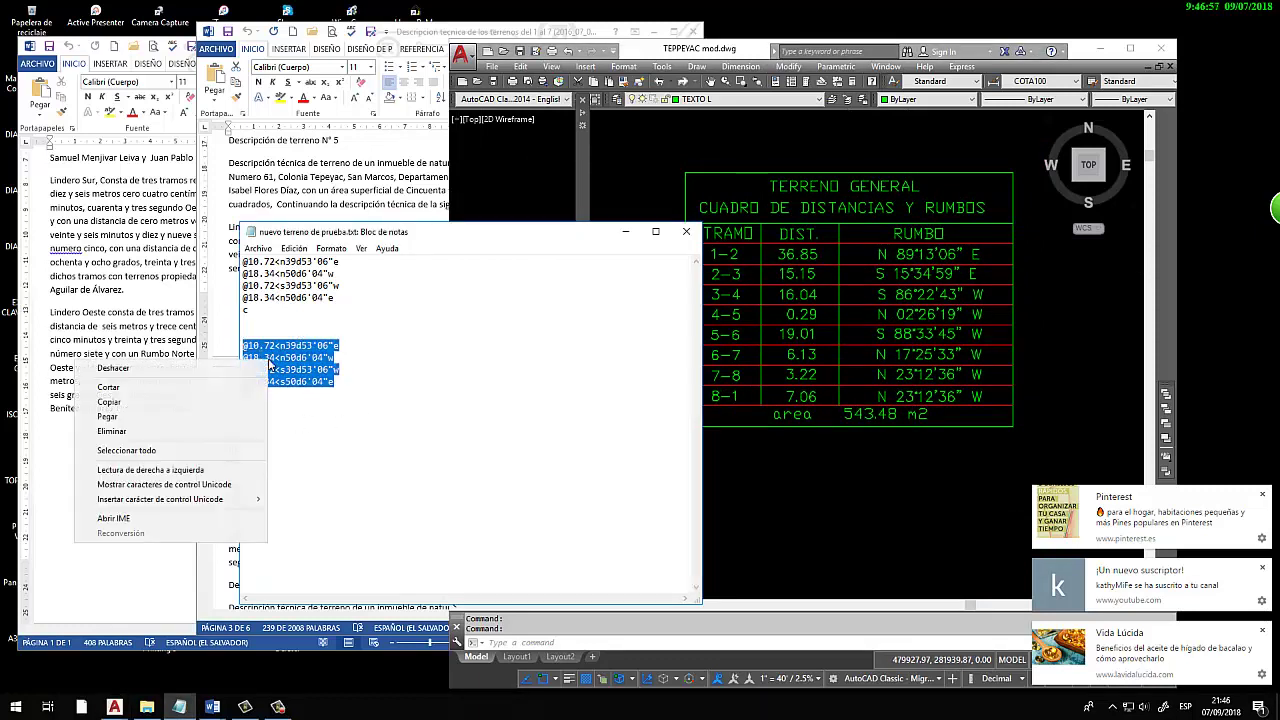
left_click(209, 401)
left_click(259, 441)
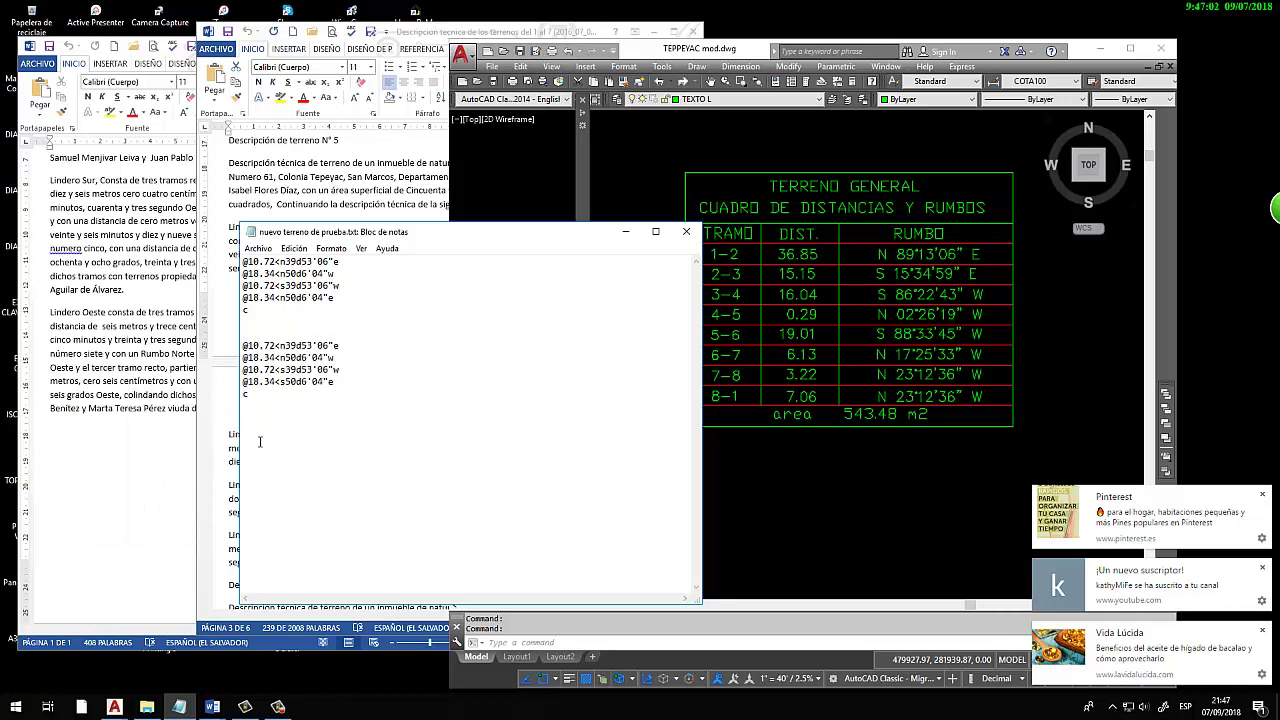
left_click_drag(339, 345, 242, 345)
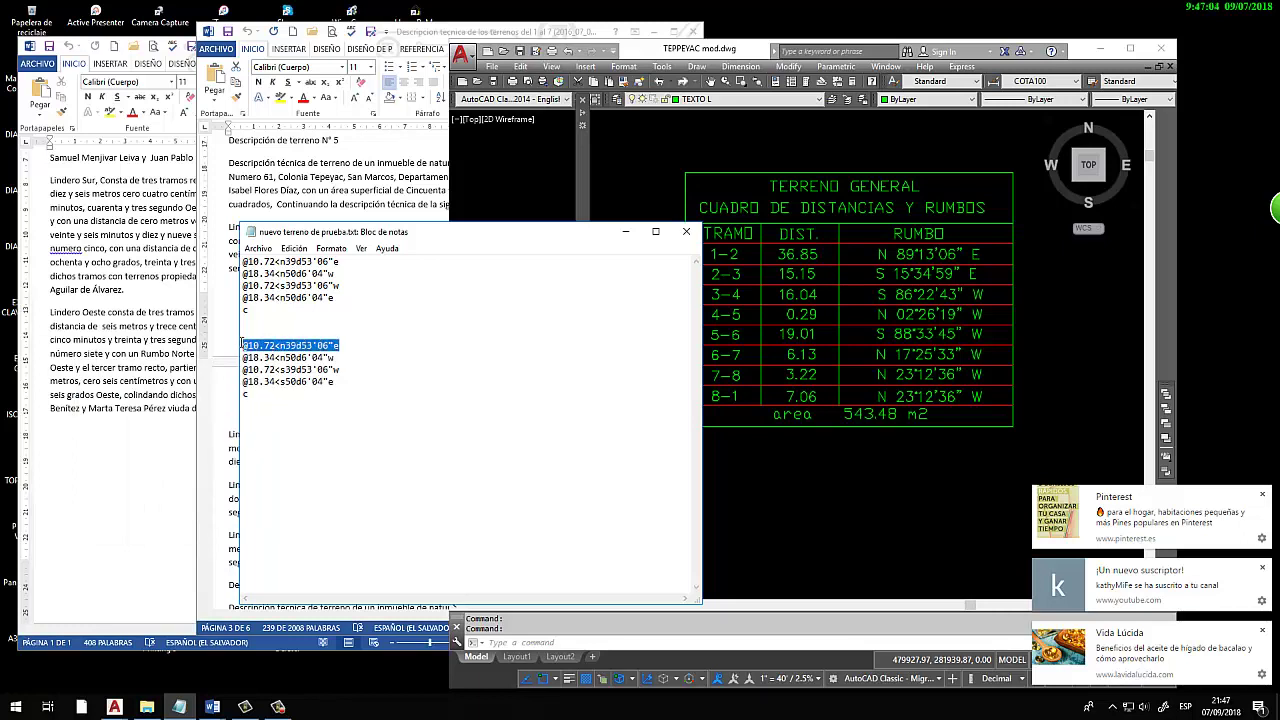
right_click(252, 350)
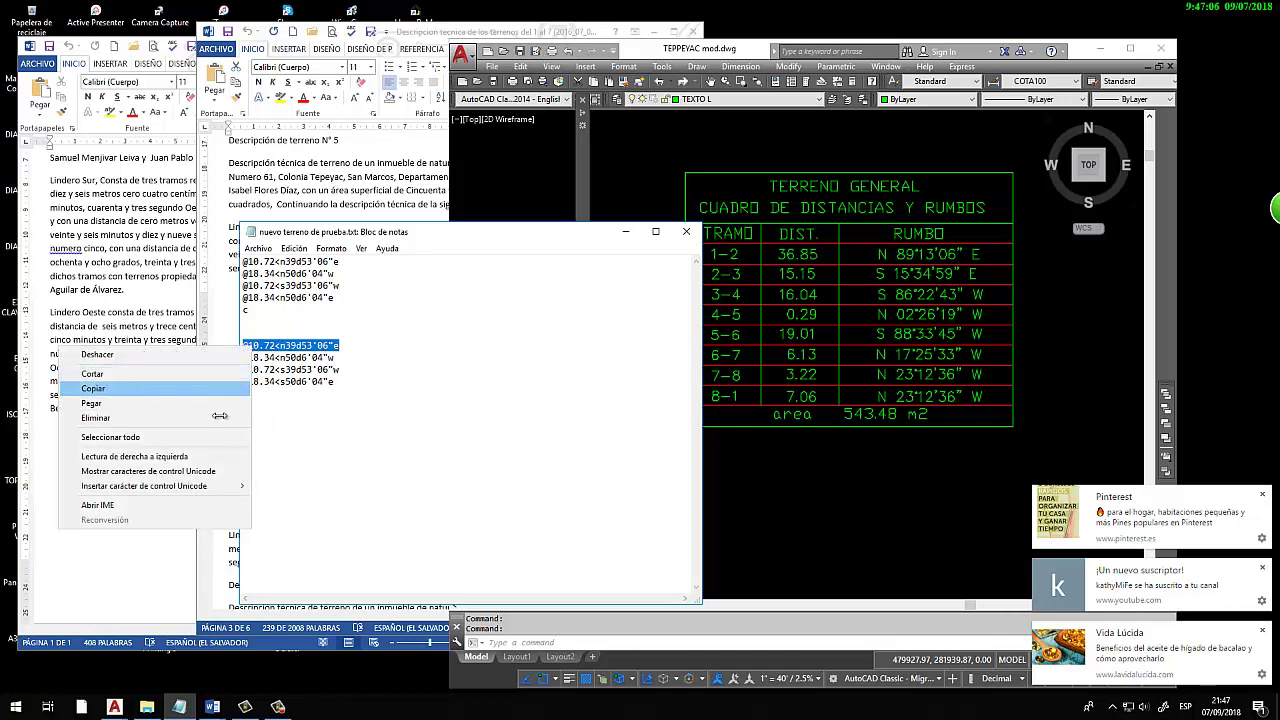
left_click(185, 390)
left_click(250, 418)
key("ctrl+v")
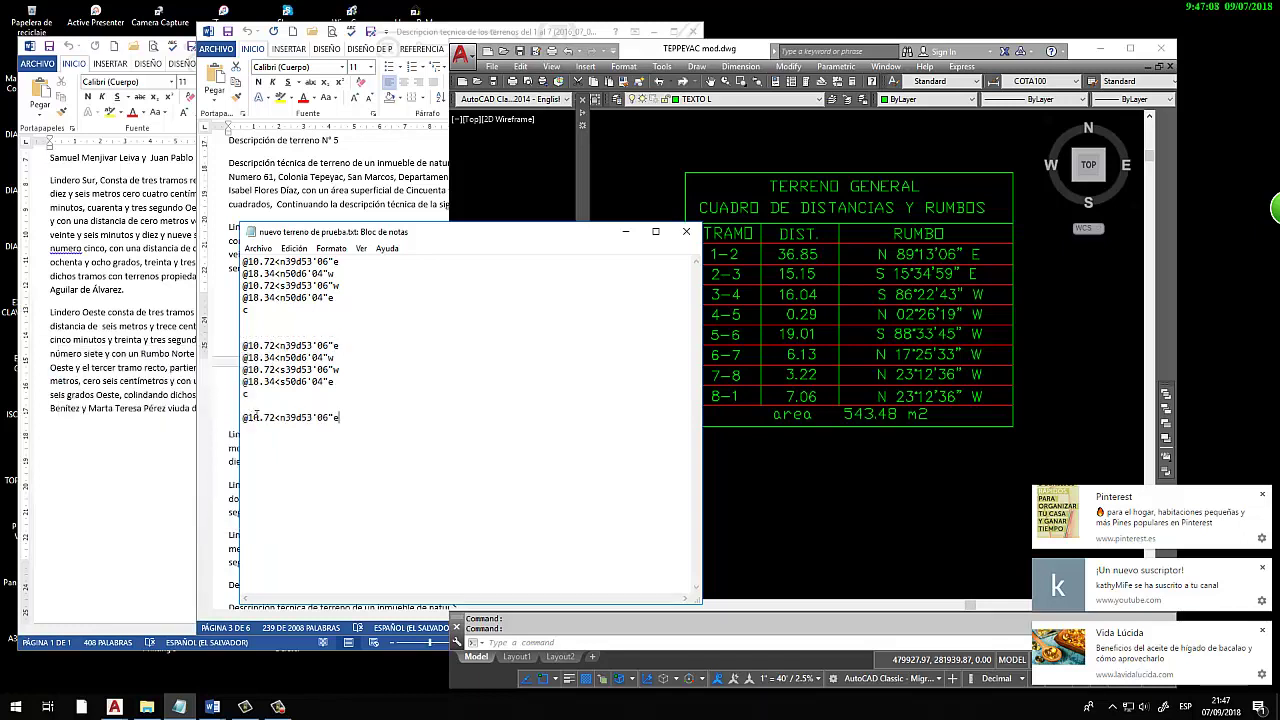
left_click_drag(271, 418, 252, 418)
key("BackSpace")
key("BackSpace")
key("BackSpace")
type("36.8")
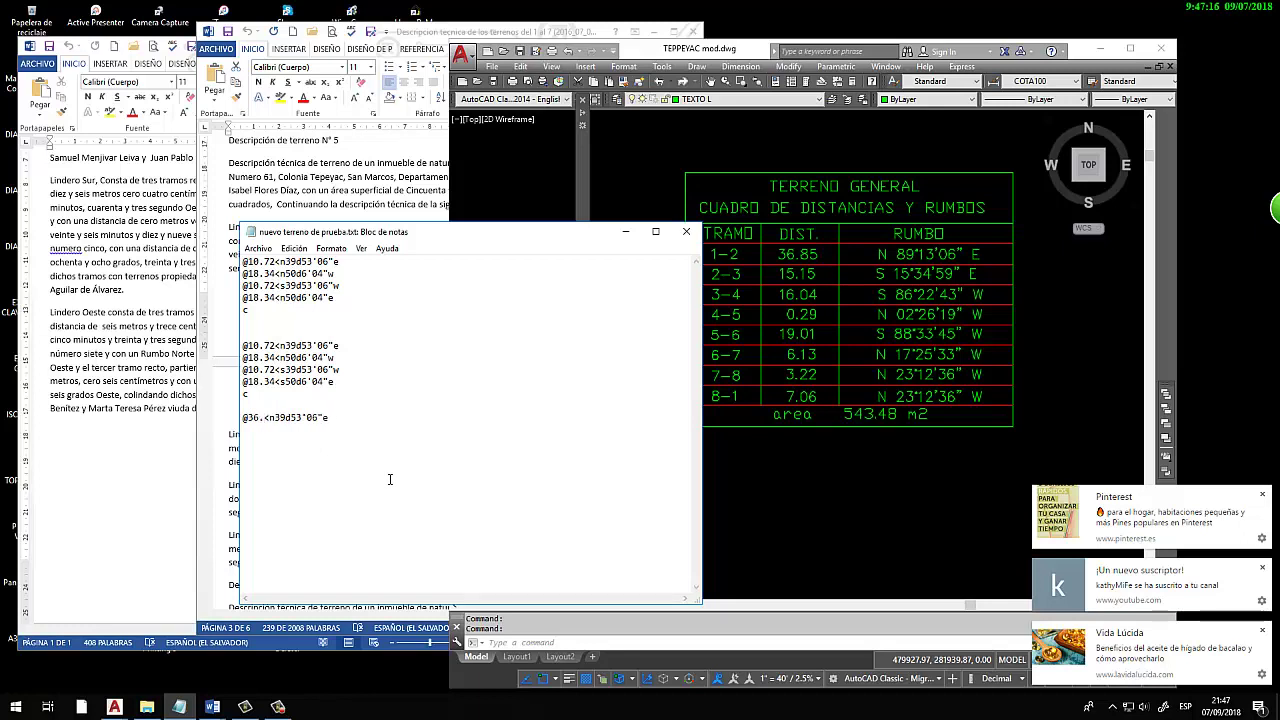
type("5")
key("Delete")
type("8")
key("Delete")
type("1")
key("Right")
key("Right")
key("ctrl+v")
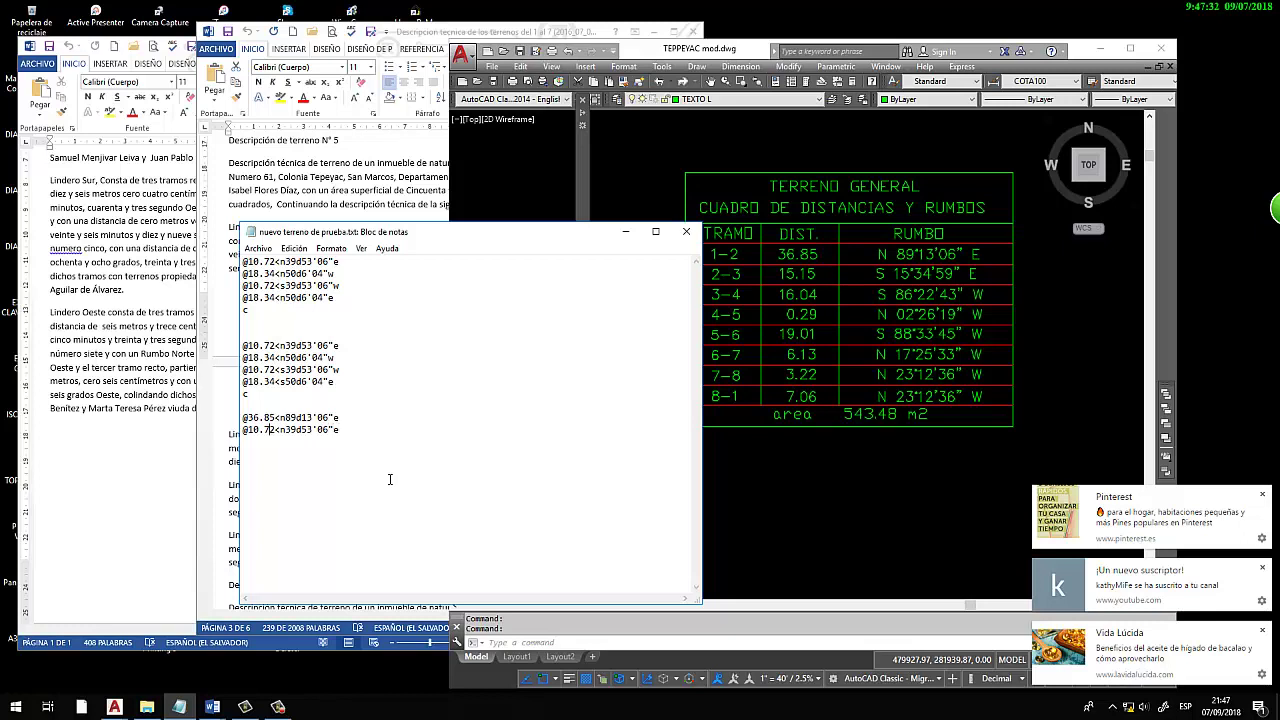
key("BackSpace")
key("BackSpace")
key("BackSpace")
type("5.15")
key("BackSpace")
type("s")
key("Delete")
key("Delete")
type("15")
key("BackSpace")
key("BackSpace")
type("34")
key("Right")
key("Delete")
key("Delete")
type("59")
key("BackSpace")
type("9")
key("End")
key("Return")
key("ctrl+v")
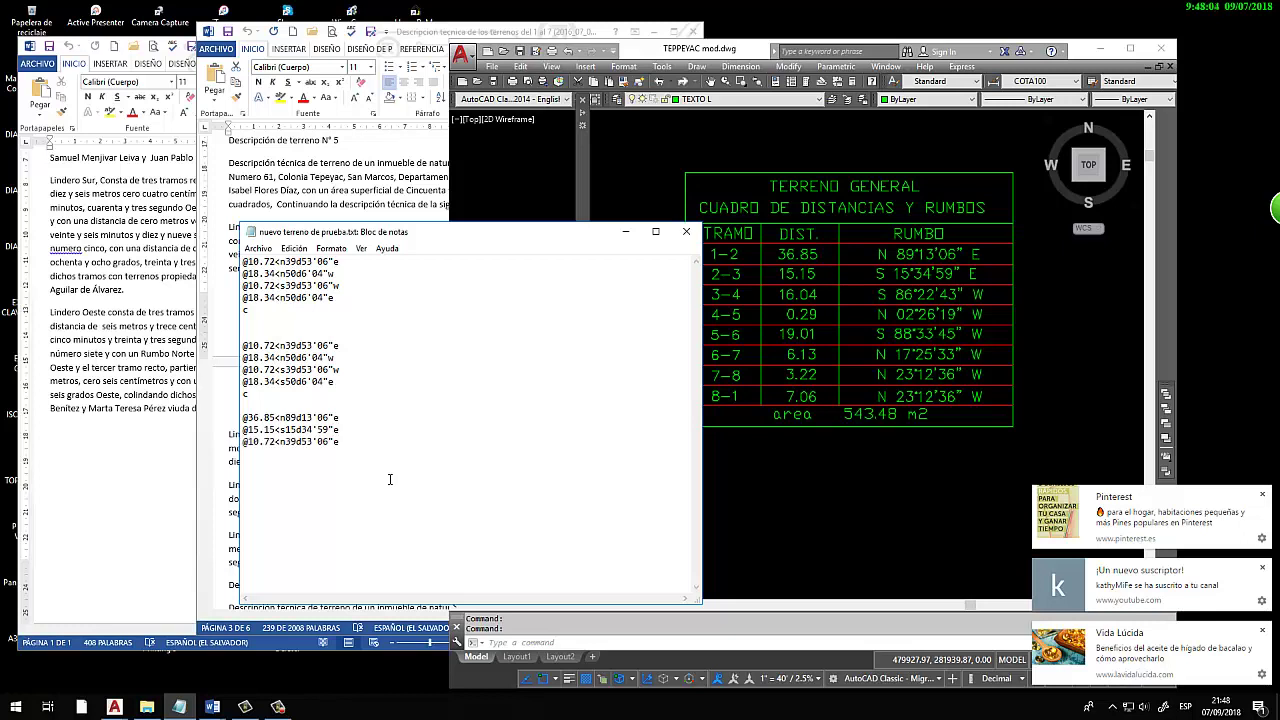
key("BackSpace")
type("w")
key("Left")
key("Left")
key("Left")
key("BackSpace")
key("BackSpace")
key("BackSpace")
key("BackSpace")
type("6.04<n")
type("w")
key("BackSpace")
key("BackSpace")
type("s")
key("Delete")
key("Delete")
type("86")
key("Delete")
key("Delete")
type("22")
key("Right")
key("Delete")
key("Delete")
type("43")
Paste a template line for leg 4-5 and clear its old 10.72 distance
key("ctrl+v")
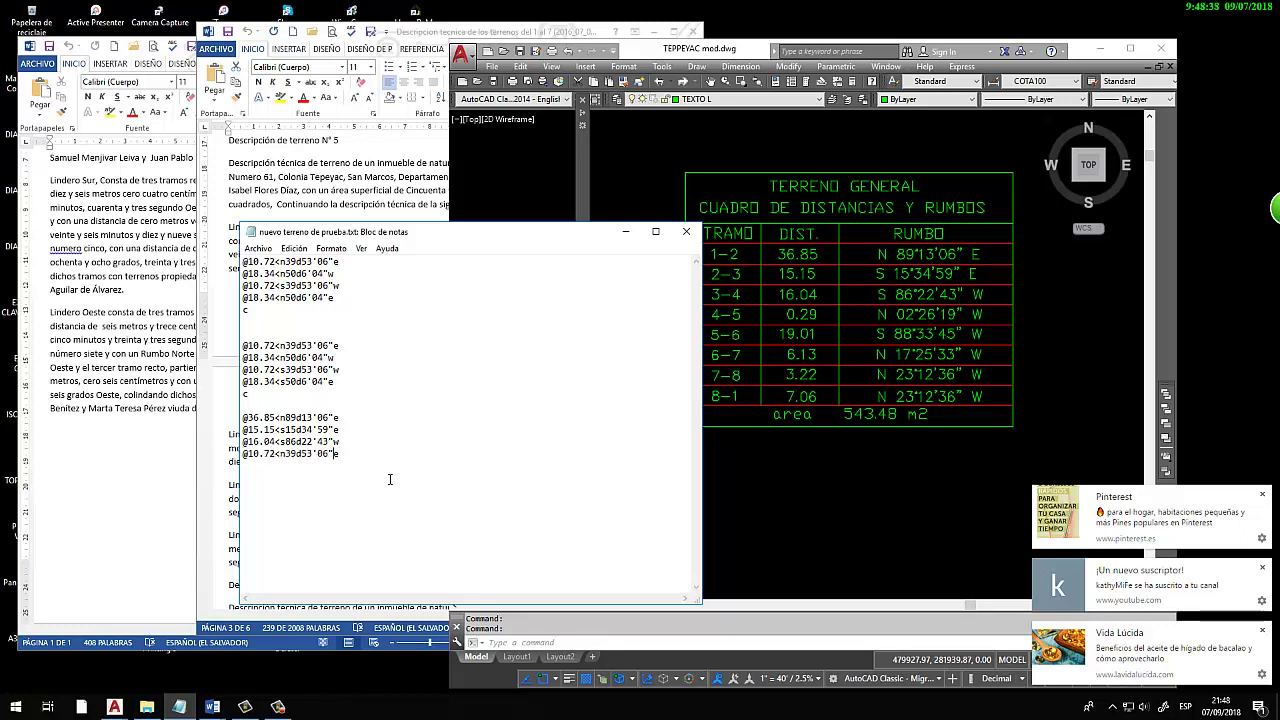
key("Left")
key("Left")
key("BackSpace")
key("BackSpace")
key("BackSpace")
key("BackSpace")
Finish leg 4-5 with the table values 0.29, 02, 26, 19 and a west bearing
key("BackSpace")
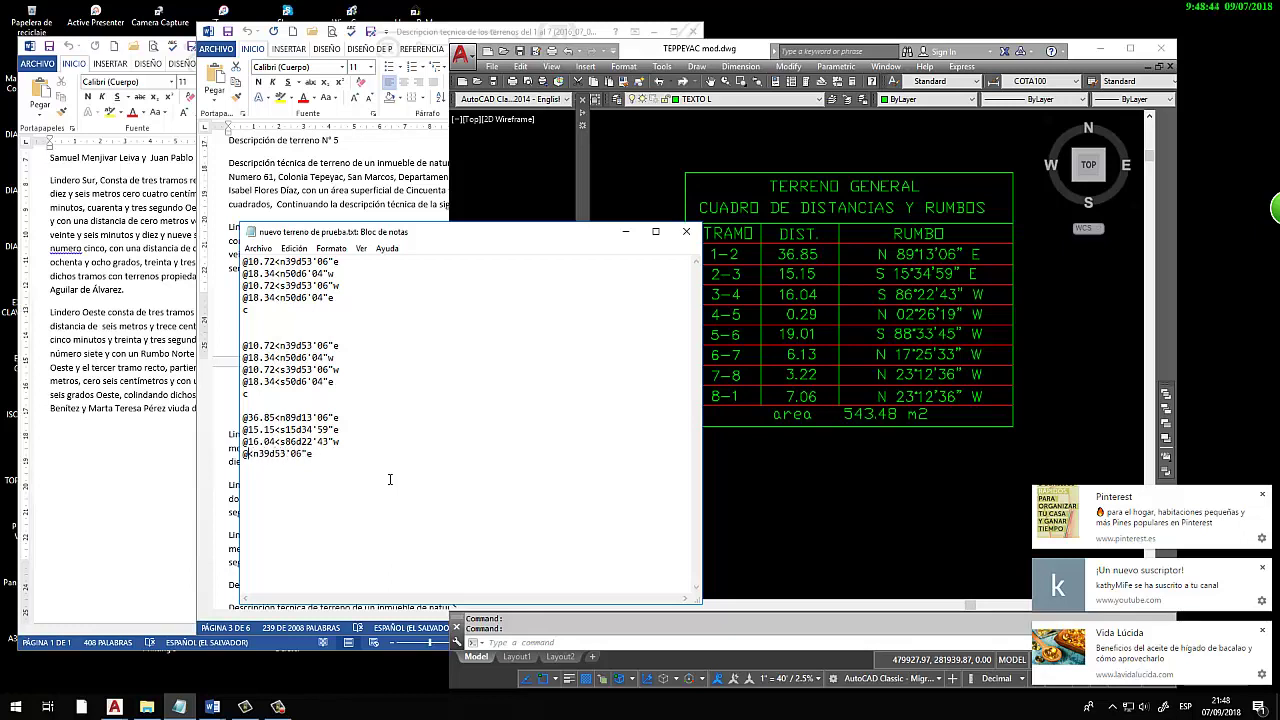
type("0.29")
key("BackSpace")
key("BackSpace")
type("02")
key("BackSpace")
key("BackSpace")
type("26")
key("Right")
key("BackSpace")
key("BackSpace")
type("19")
key("BackSpace")
type("w")
Add leg 5-6 with distance 19.01 and a south-west bearing ending 45"
key("Return")
key("ctrl+v")
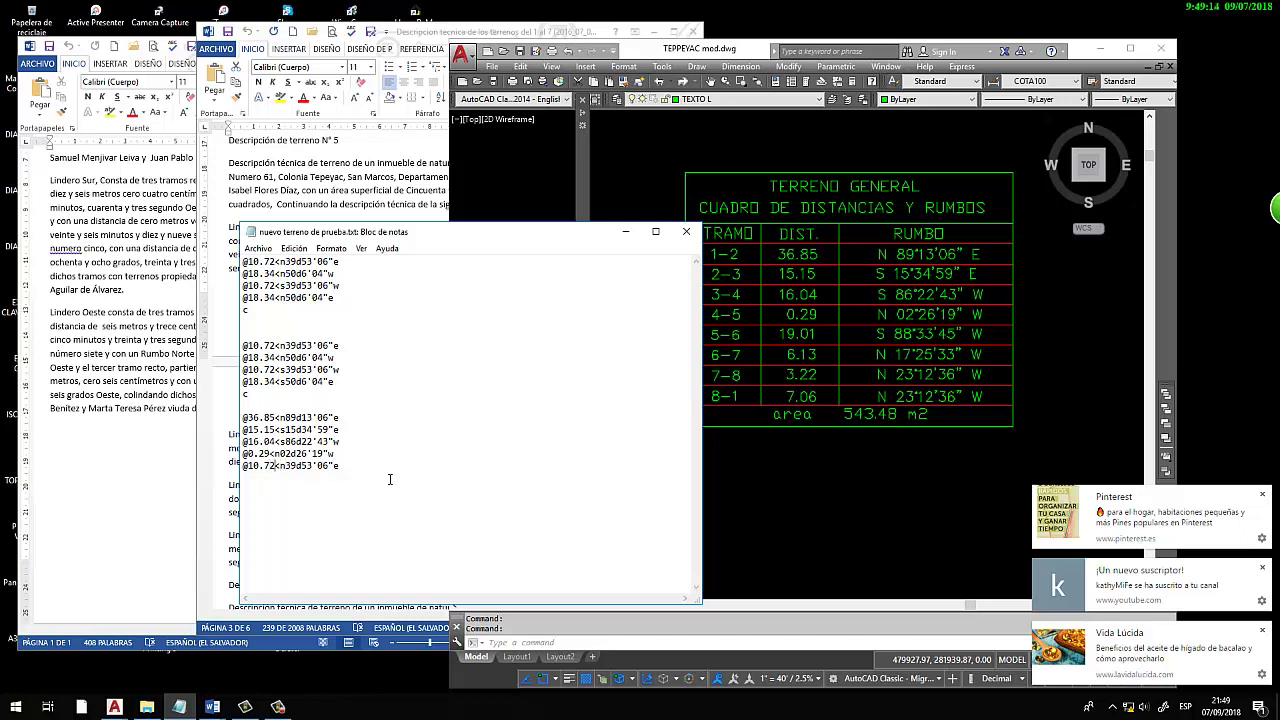
key("BackSpace")
key("BackSpace")
key("BackSpace")
key("BackSpace")
key("BackSpace")
type("19.01")
key("Right")
key("Delete")
type("s")
key("Right")
key("Right")
key("BackSpace")
key("BackSpace")
type("8")
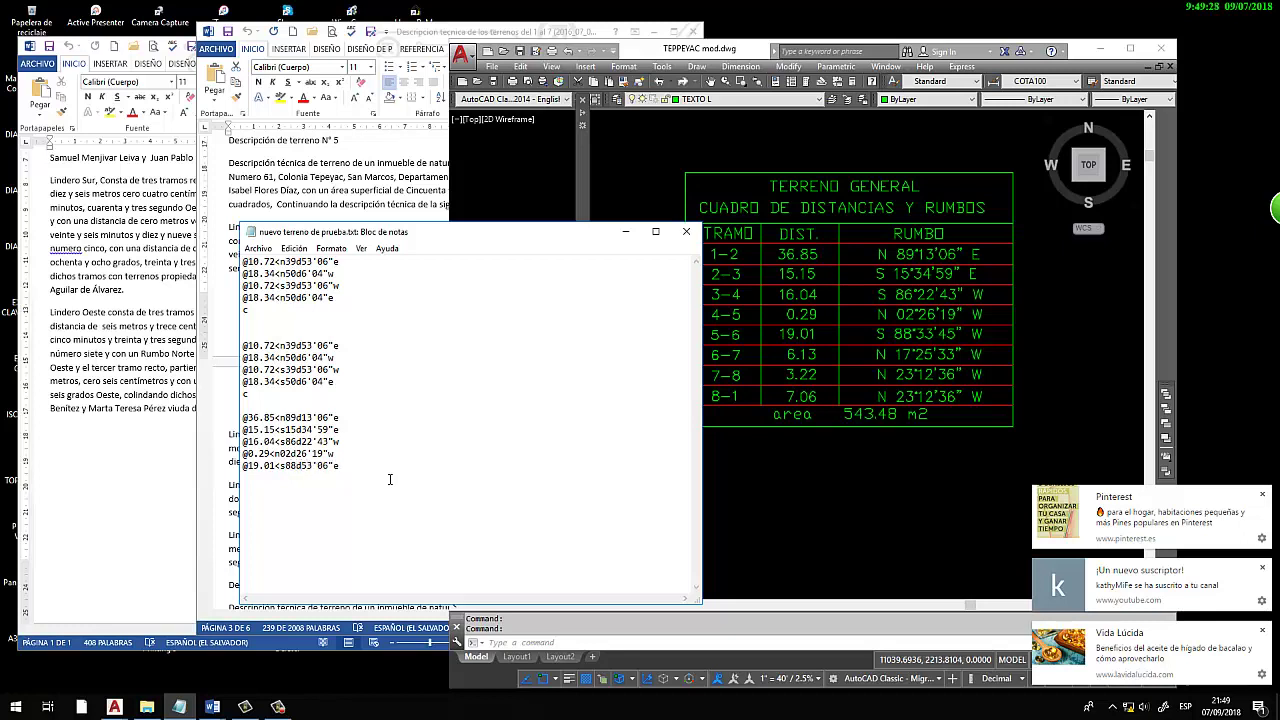
key("BackSpace")
type("3")
key("BackSpace")
key("BackSpace")
type("45")
key("End")
key("BackSpace")
type("w")
Add leg 6-7 using the table values 6.13 and 17°25'33"
key("ctrl+v")
key("BackSpace")
key("BackSpace")
key("BackSpace")
key("BackSpace")
key("BackSpace")
type("6.13")
key("Right")
key("Right")
key("Right")
key("BackSpace")
key("BackSpace")
type("17")
key("Right")
key("Right")
key("BackSpace")
key("BackSpace")
type("25")
key("Right")
key("Right")
key("Right")
key("BackSpace")
key("BackSpace")
type("33")
key("End")
Add leg 7-8 with distance 3.22 and bearing 23°12'36" west
key("ctrl+v")
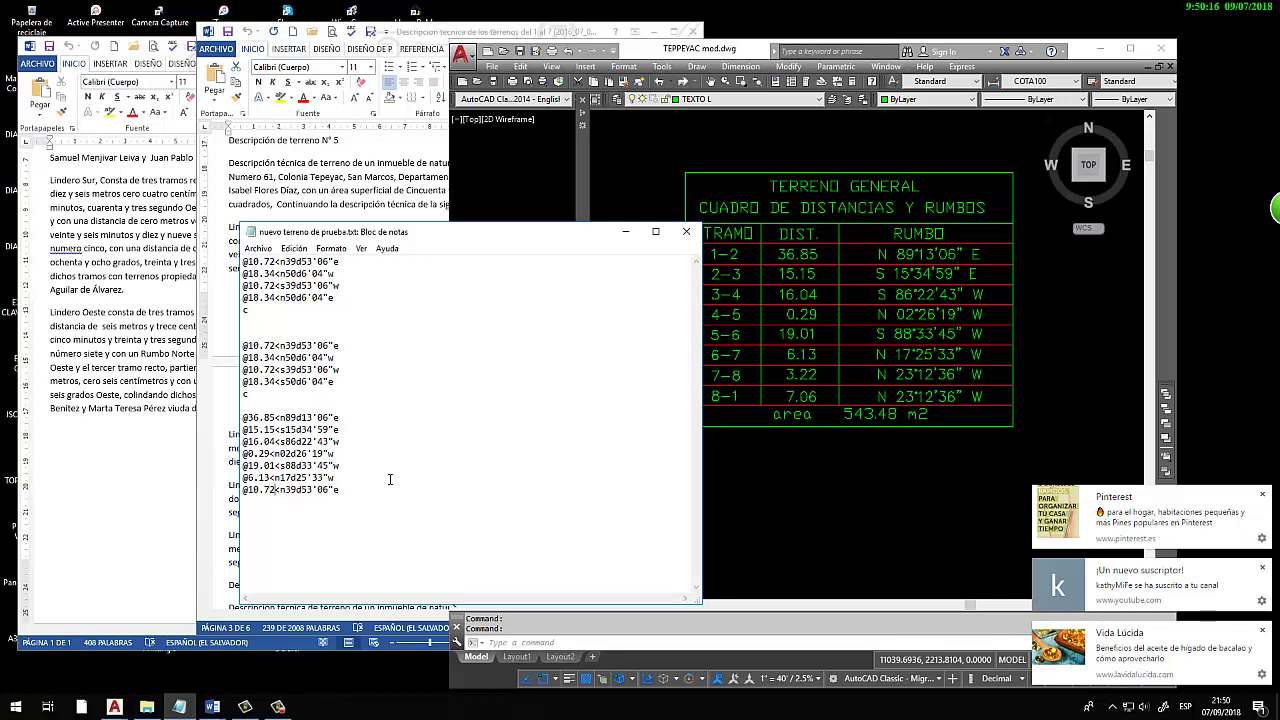
key("BackSpace")
key("BackSpace")
key("BackSpace")
key("BackSpace")
key("BackSpace")
type("3.22")
key("Delete")
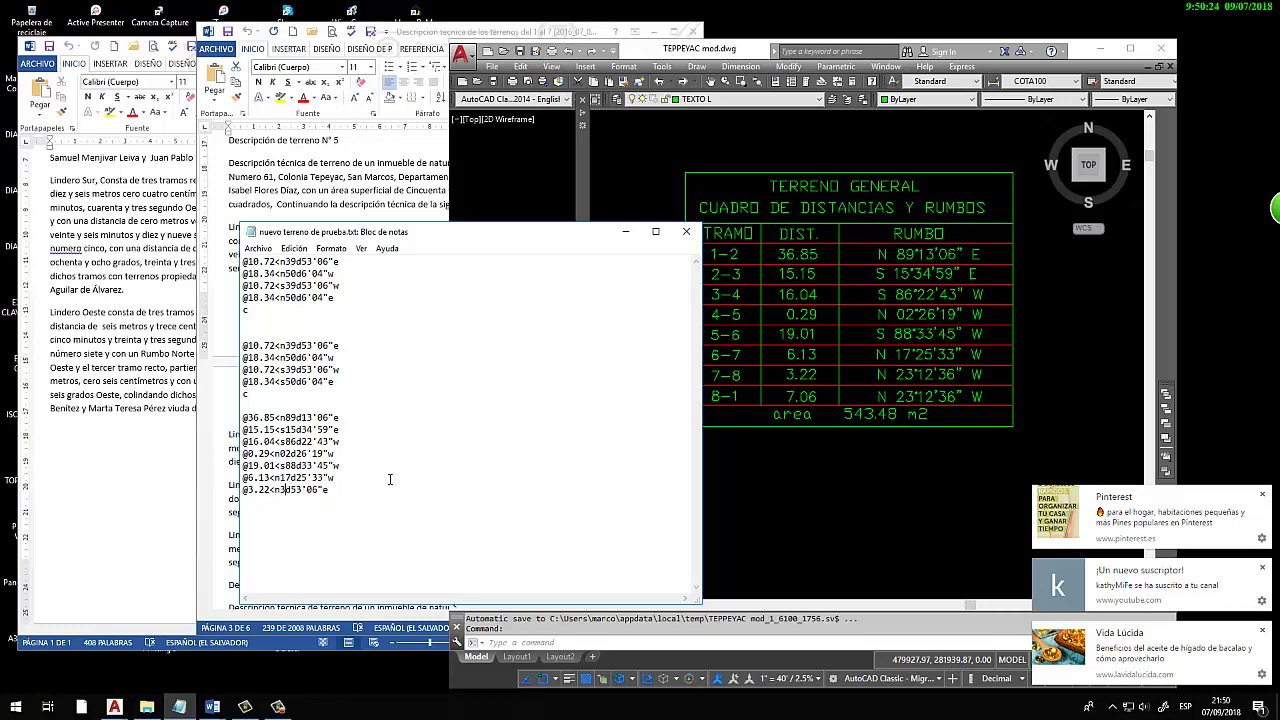
key("Delete")
type("23")
key("Delete")
key("Delete")
type("12")
key("Delete")
key("Delete")
type("36")
key("Delete")
type("w")
Add the final leg @7.06<n23d12'36"w followed by a closing c line
key("Return")
type("@10.72<n39d53'06\"e")
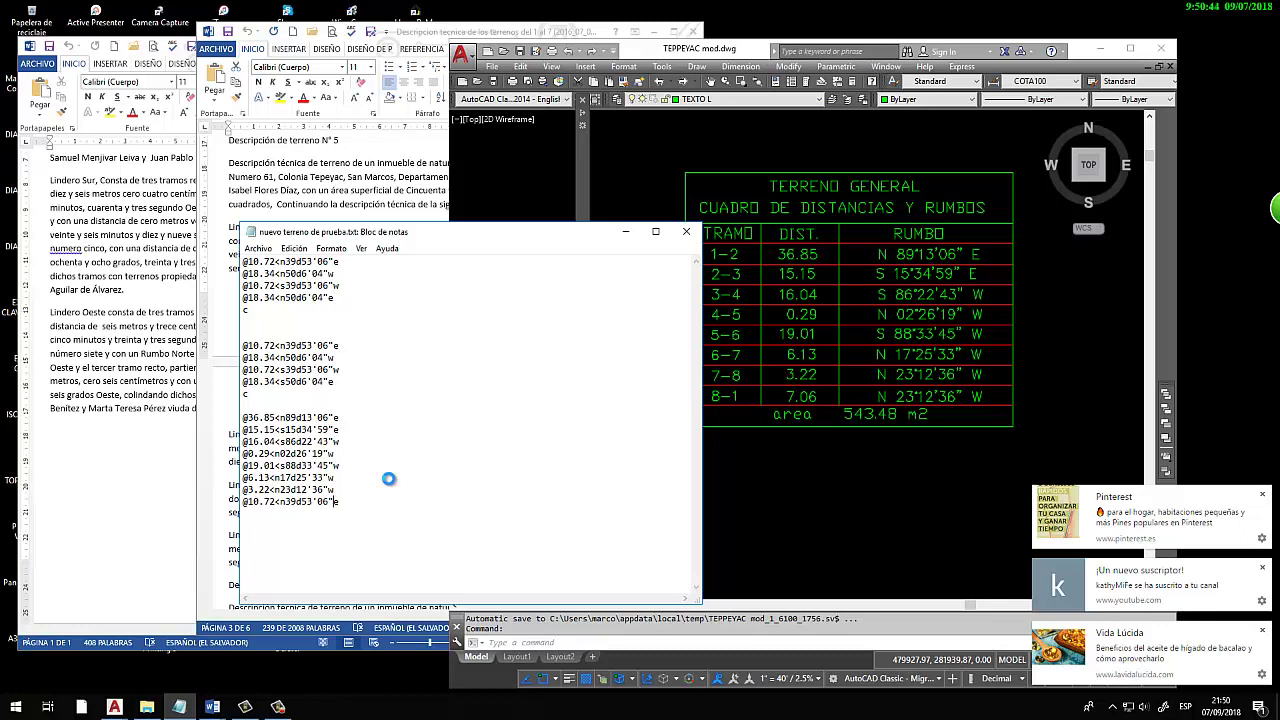
key("BackSpace")
key("BackSpace")
key("BackSpace")
key("BackSpace")
key("BackSpace")
type("7.06")
key("Delete")
key("Delete")
type("2")
type("3")
key("Delete")
key("Delete")
type("12")
key("Right")
key("Delete")
type("3")
key("BackSpace")
type("w")
key("Return")
type("c")
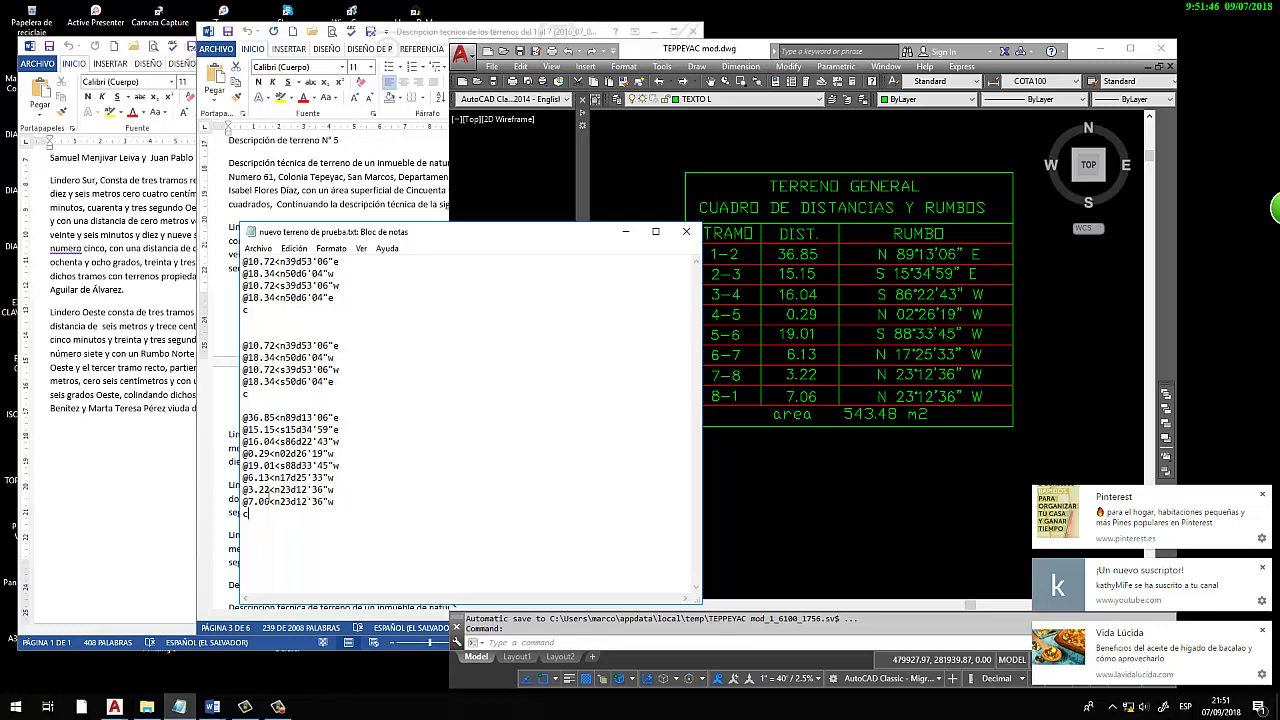
left_click_drag(247, 513, 232, 417)
key("ctrl+c")
right_click(271, 446)
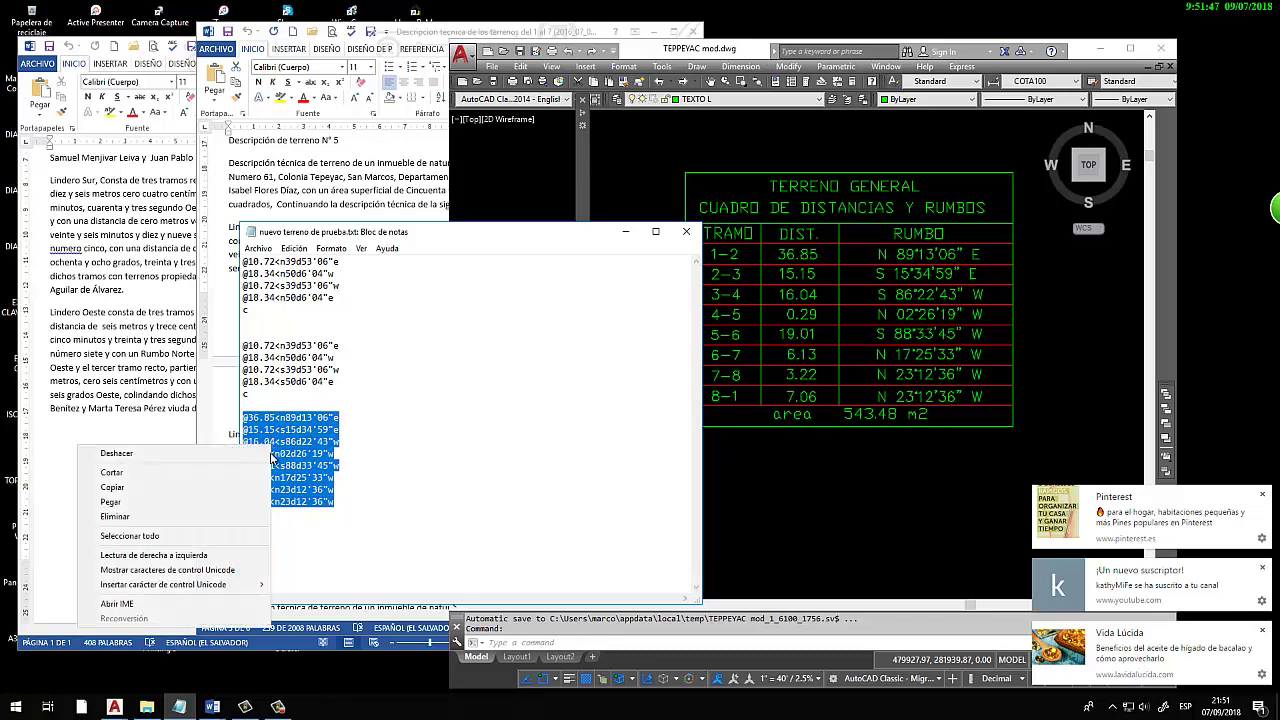
left_click(160, 498)
left_click(754, 531)
Draw a PL polyline from a picked start point using the pasted distance-and-bearing entries
scroll(712, 349, "down", 5)
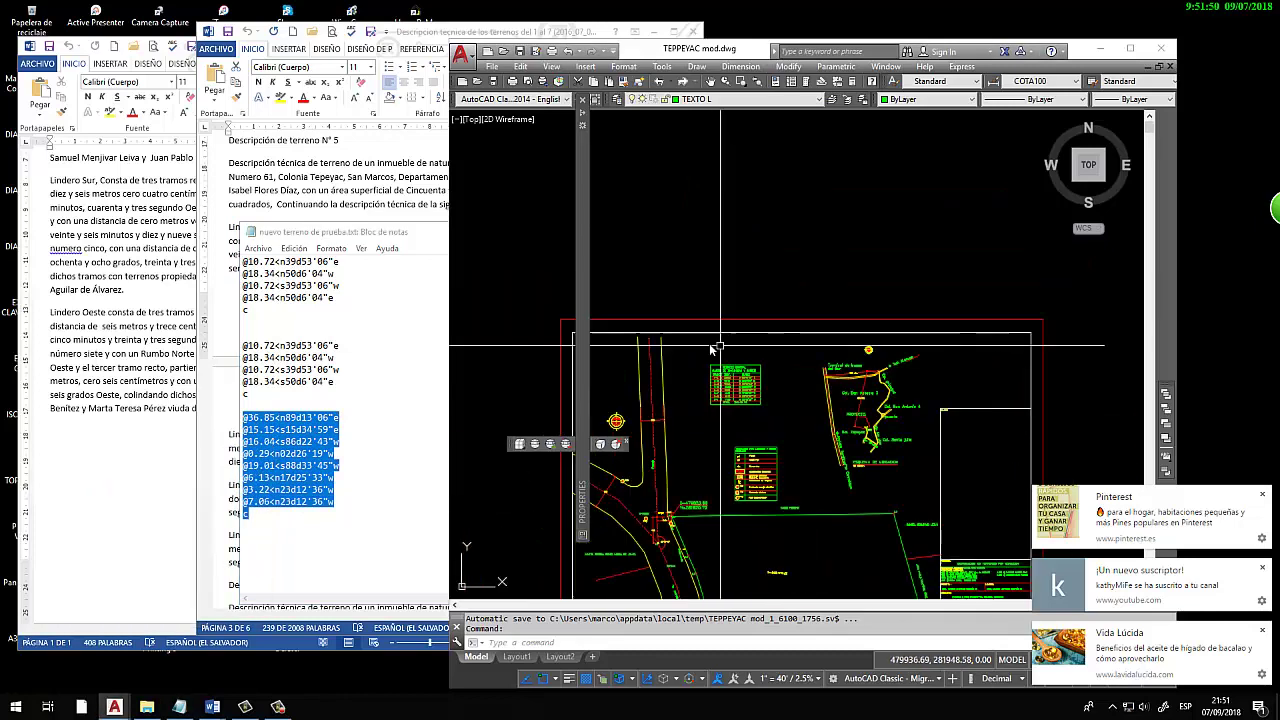
scroll(790, 420, "down", 3)
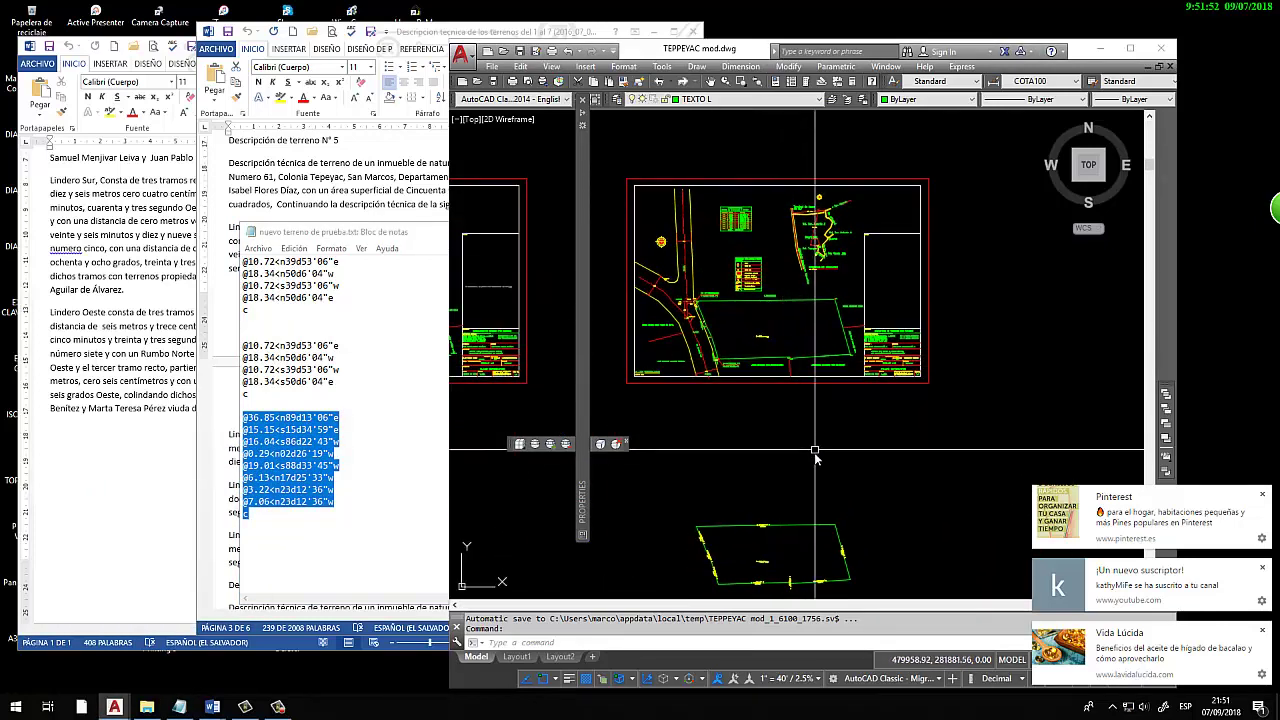
type("p")
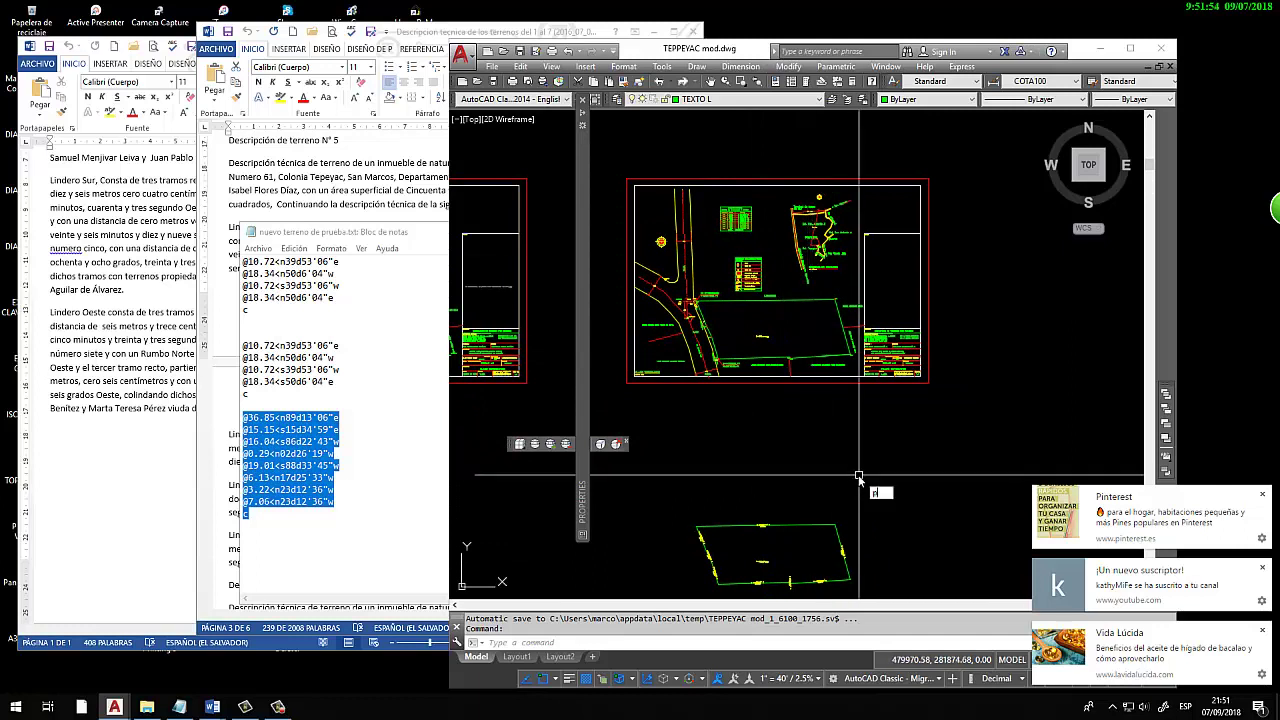
type("l")
key("Return")
left_click(859, 493)
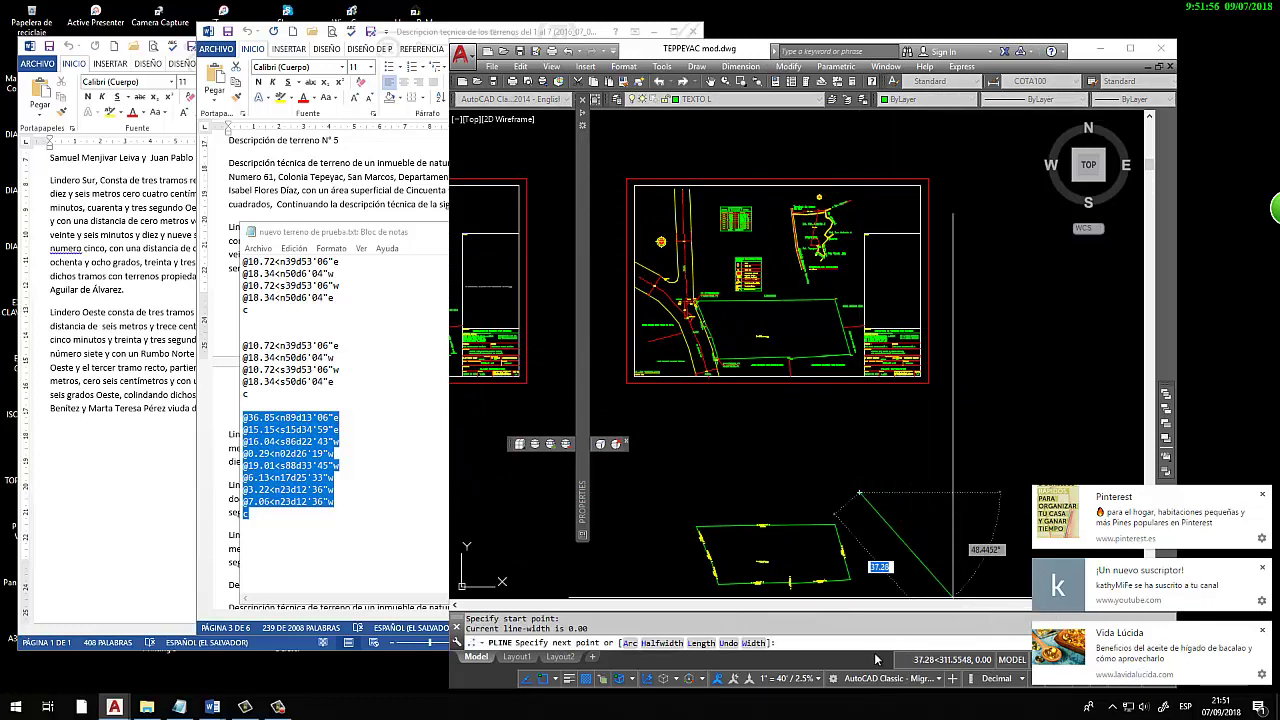
left_click(822, 648)
key("ctrl+v")
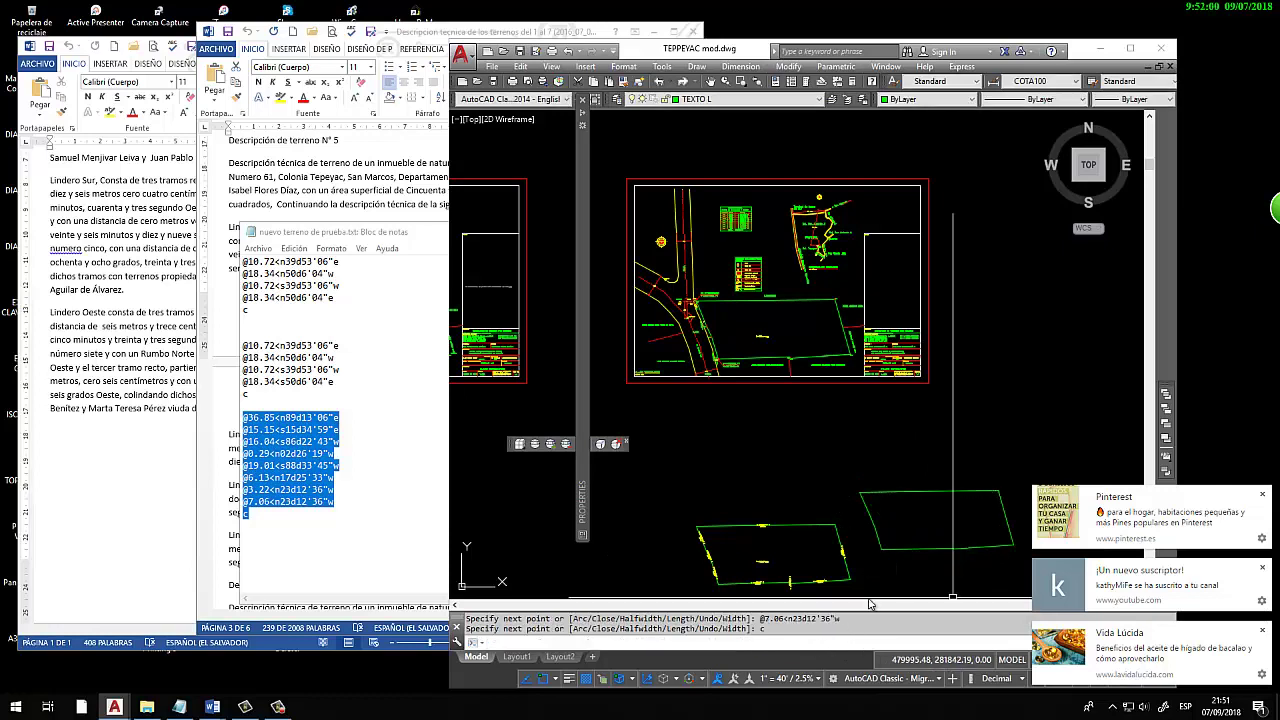
left_click_drag(1016, 380, 856, 566)
Make Magenta the current drawing colour
scroll(884, 555, "up", 5)
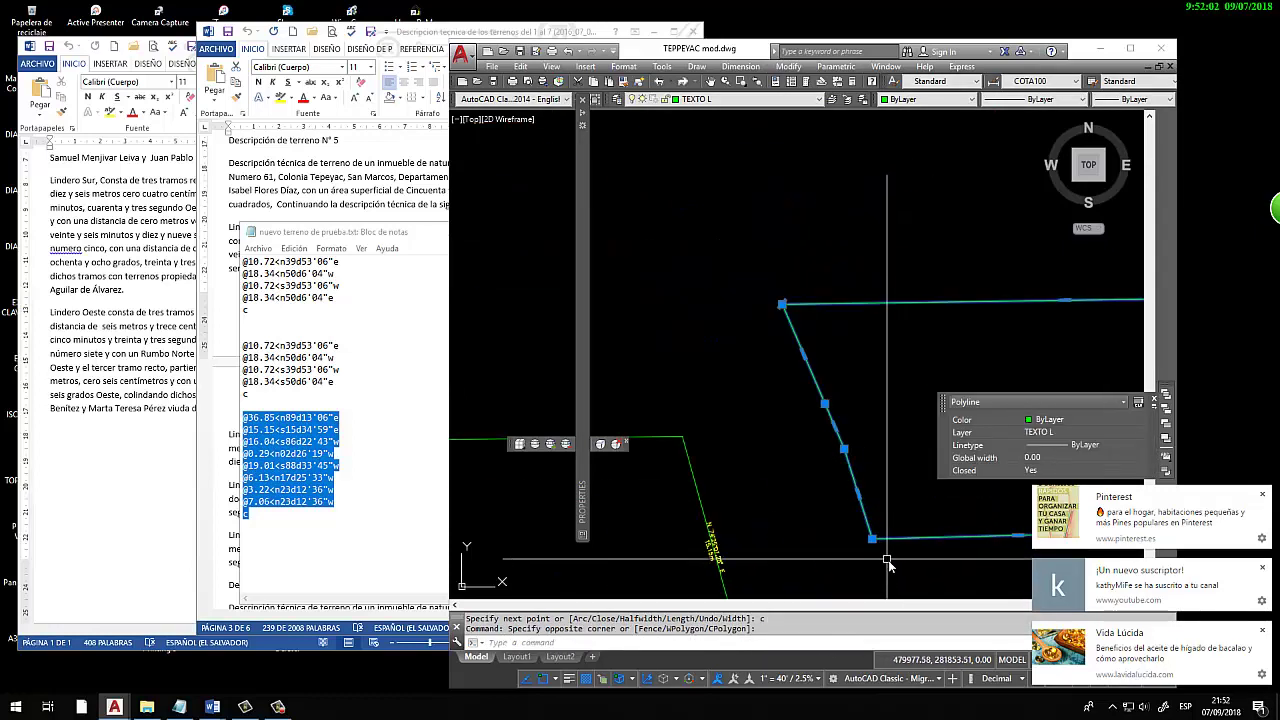
scroll(887, 565, "up", 2)
type("M")
key("Return")
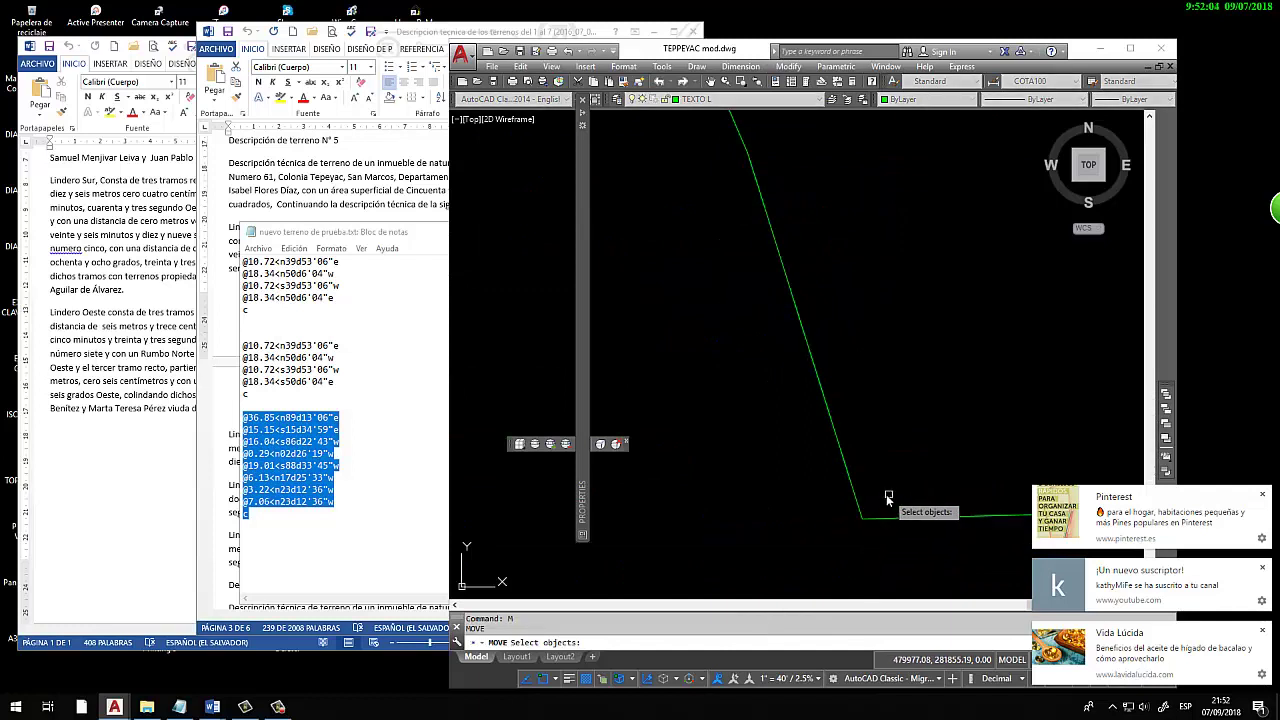
key("Escape")
left_click_drag(877, 403, 800, 300)
left_click(960, 100)
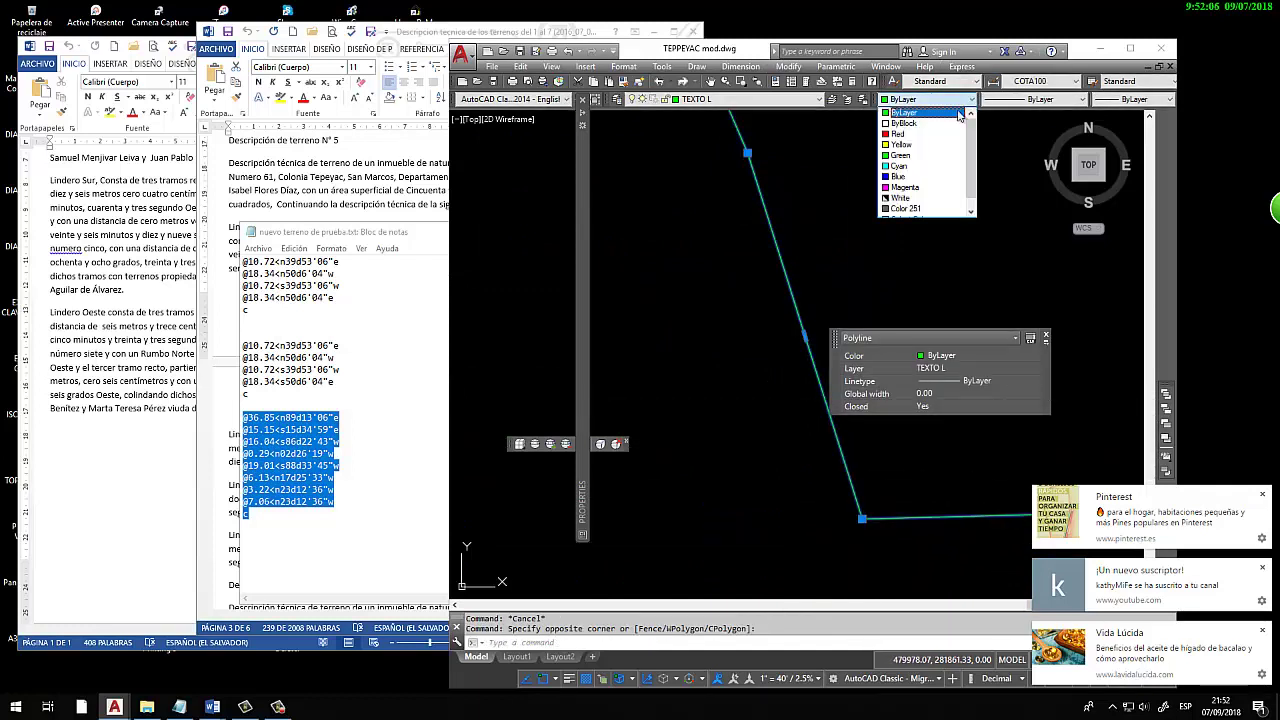
left_click(950, 197)
key("Escape")
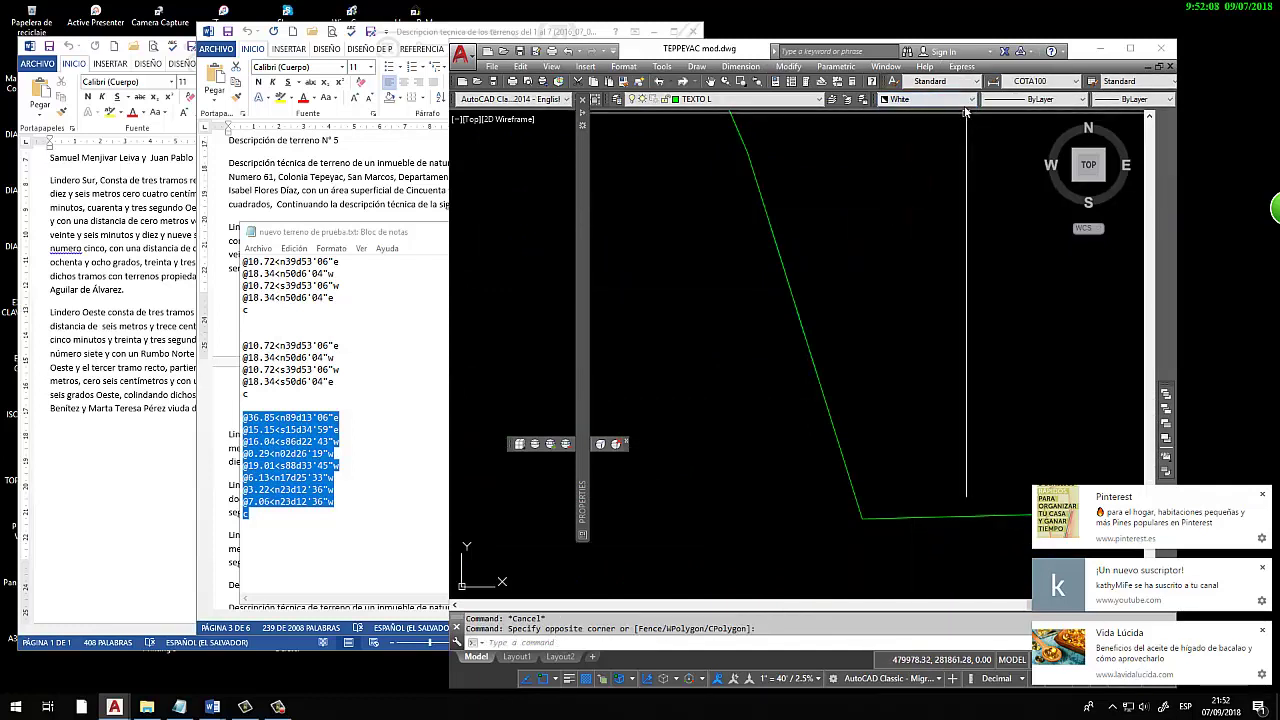
left_click(966, 100)
left_click(926, 185)
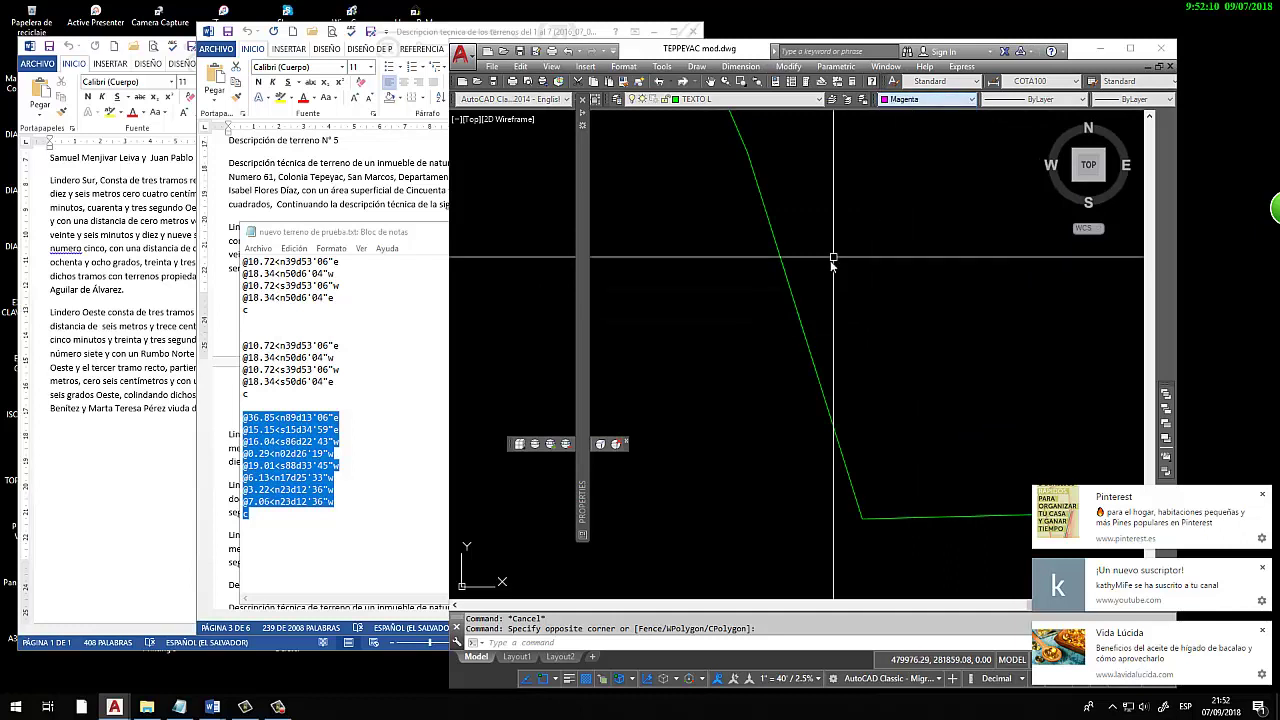
Change the new lot polyline's colour to magenta
left_click(770, 215)
left_click(745, 277)
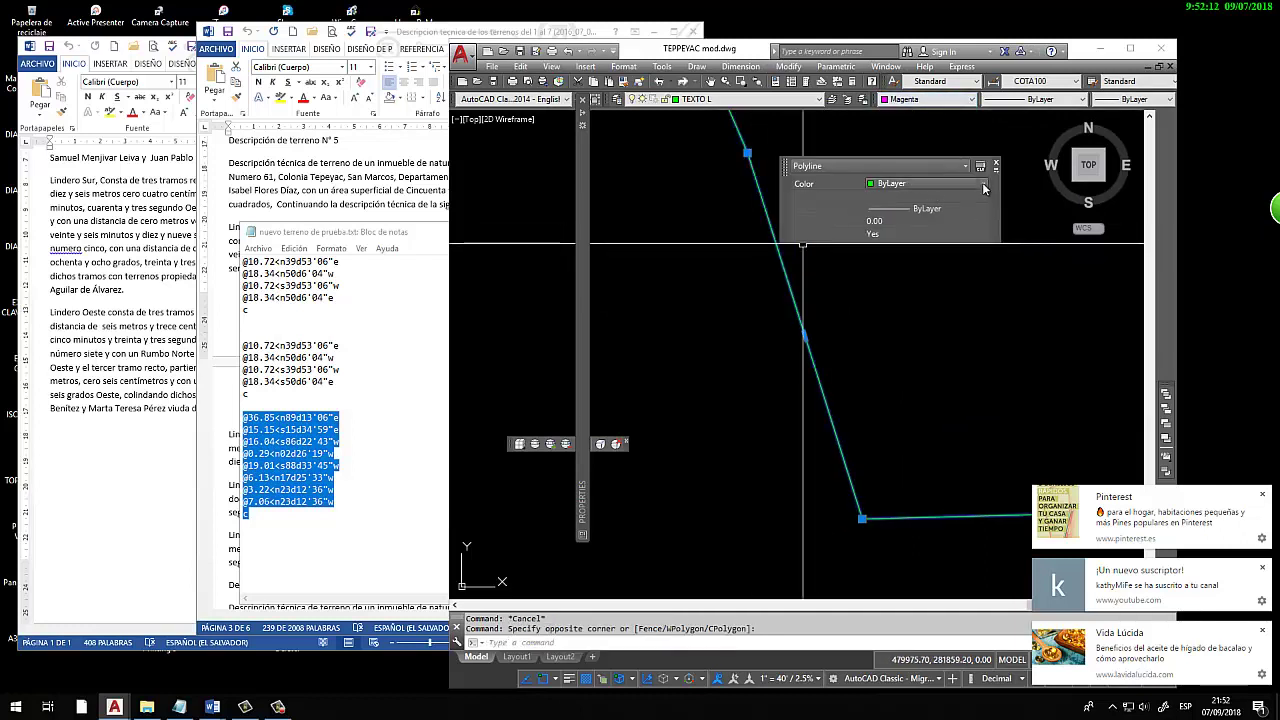
left_click(982, 185)
left_click(924, 280)
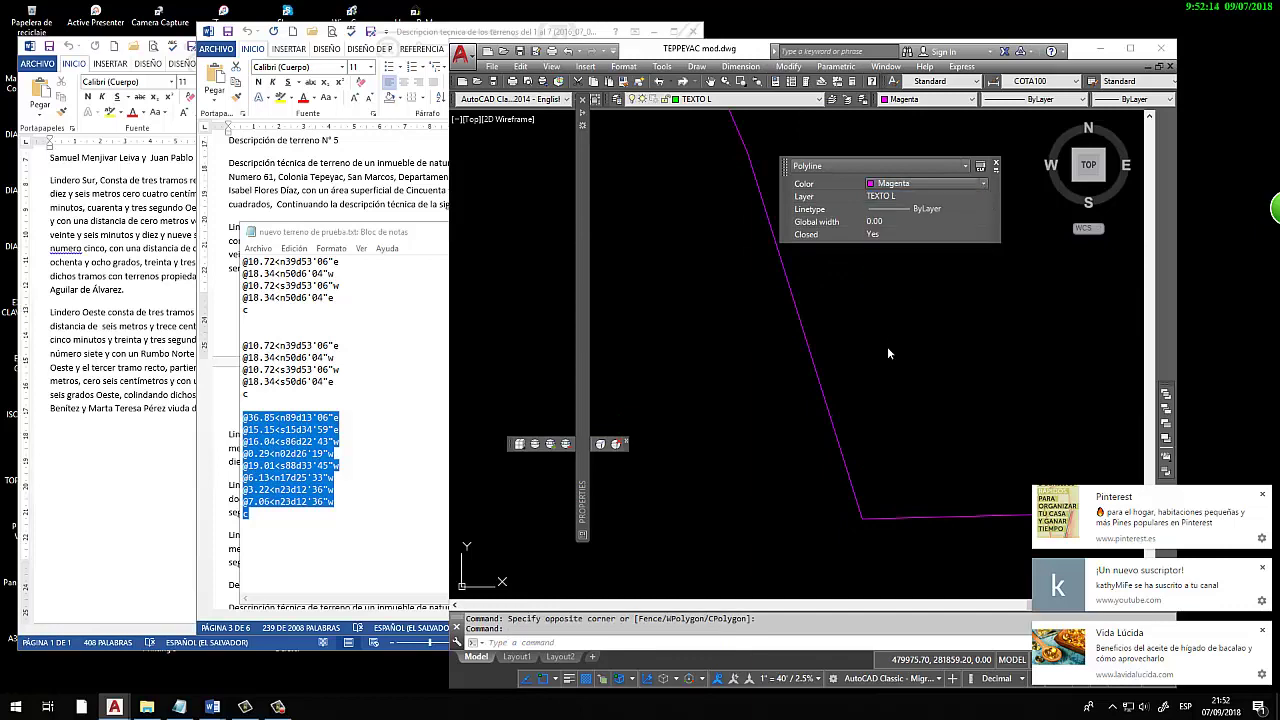
key("Escape")
type("m")
key("Return")
left_click(905, 405)
Move the magenta lot outline by its corner onto survey point M.6
left_click(850, 540)
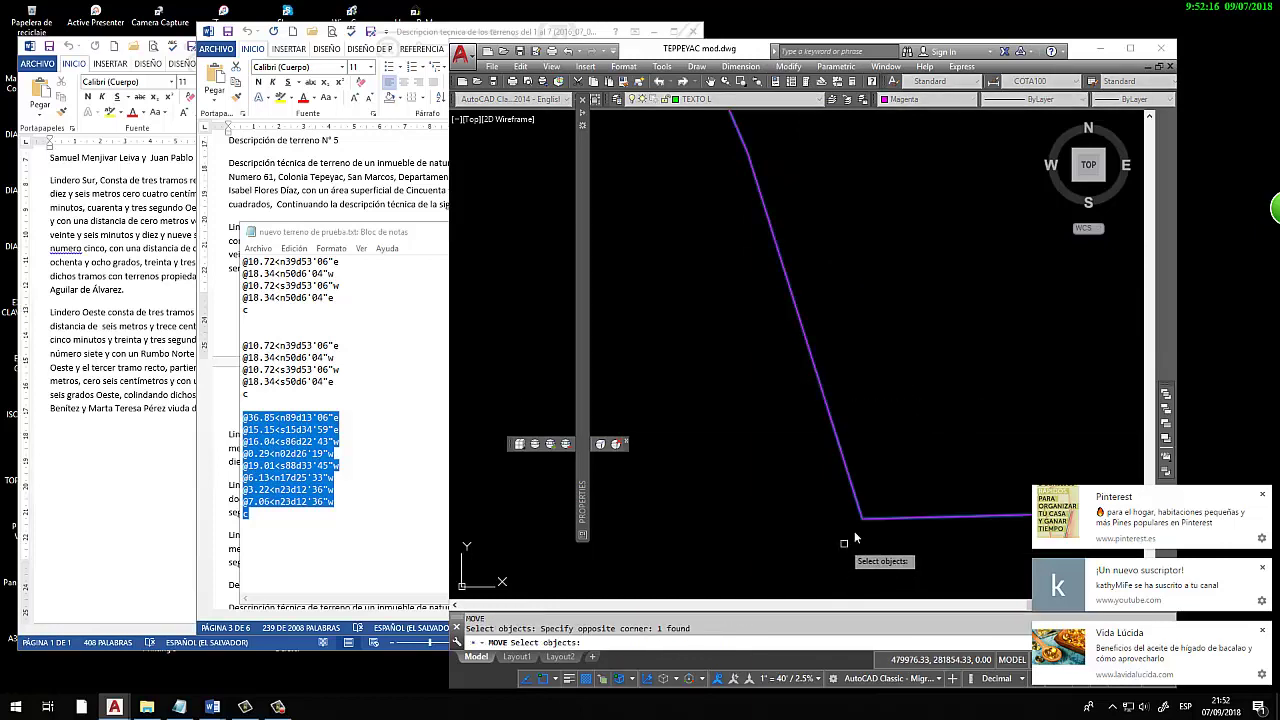
key("Return")
left_click(860, 518)
scroll(860, 518, "down", 5)
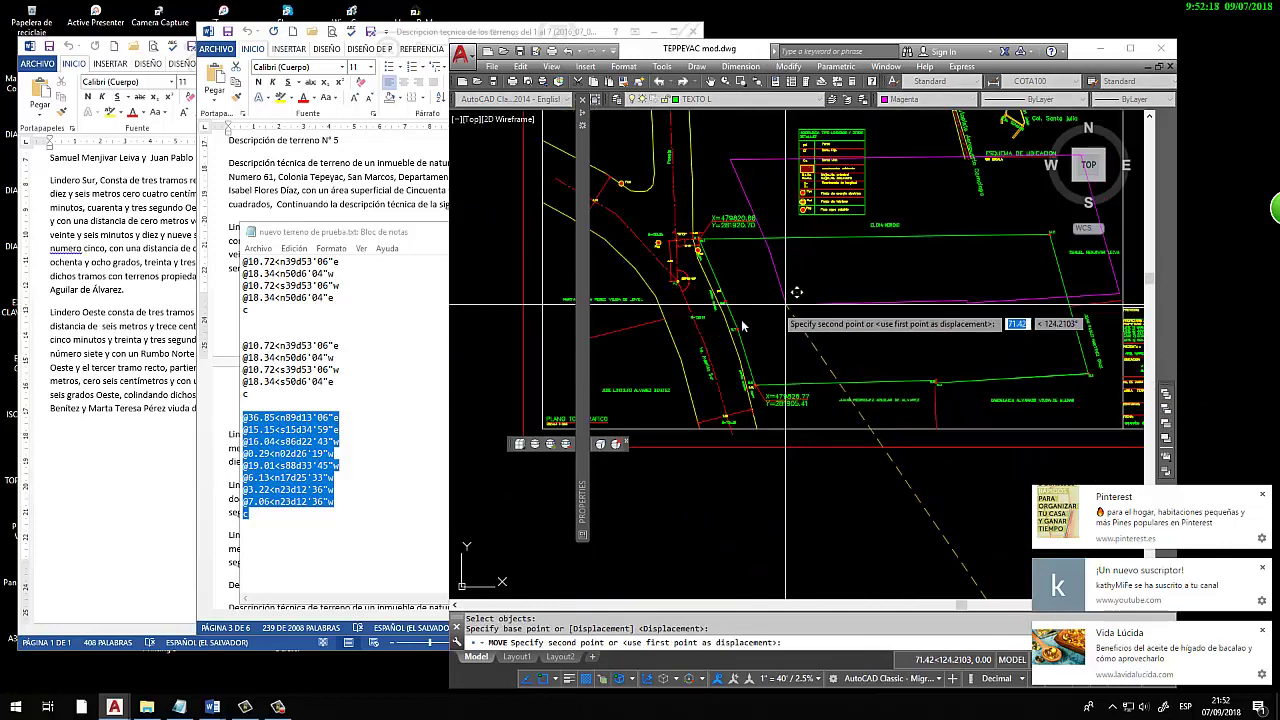
scroll(743, 326, "up", 4)
scroll(770, 350, "up", 2)
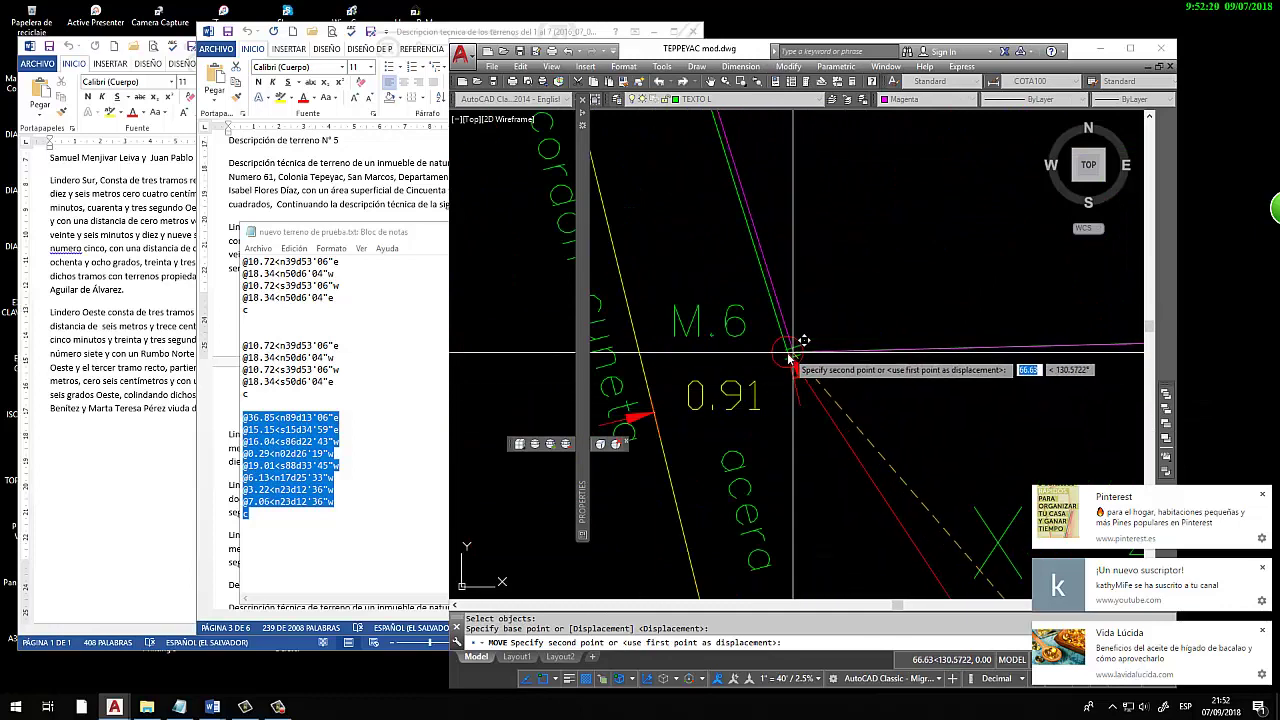
scroll(792, 356, "up", 2)
scroll(913, 250, "up", 2)
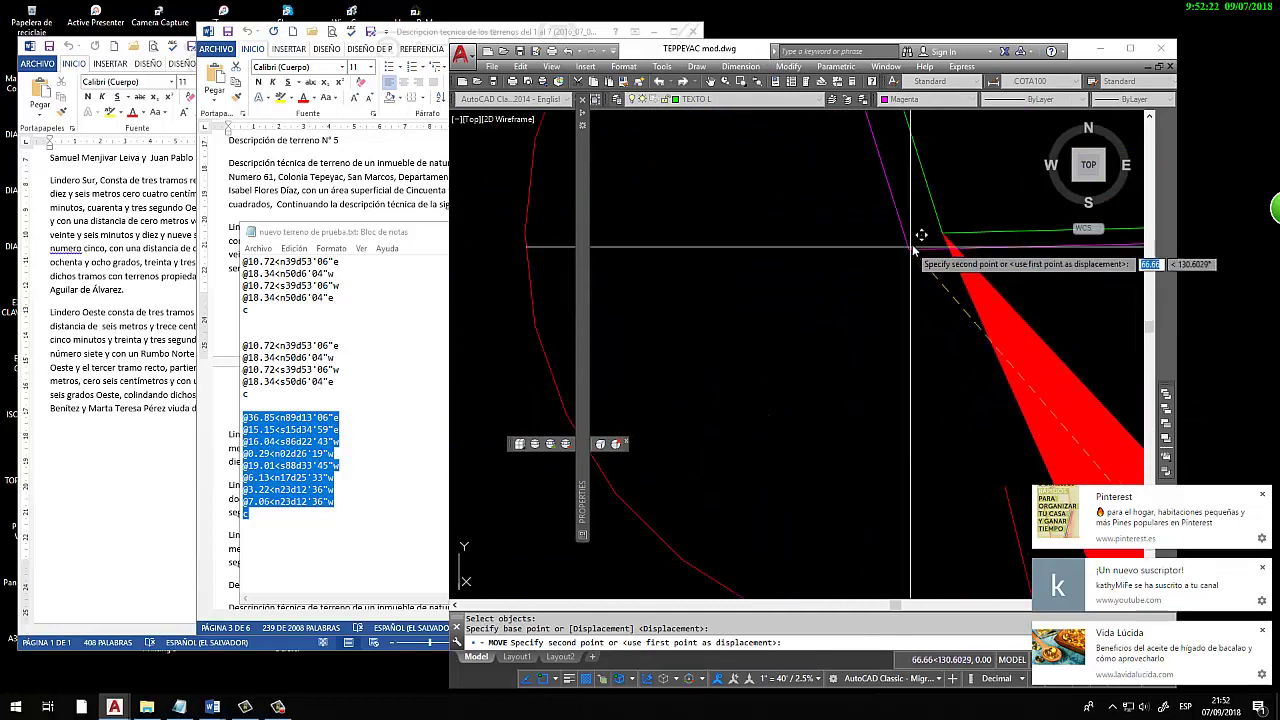
scroll(766, 357, "up", 3)
left_click(763, 338)
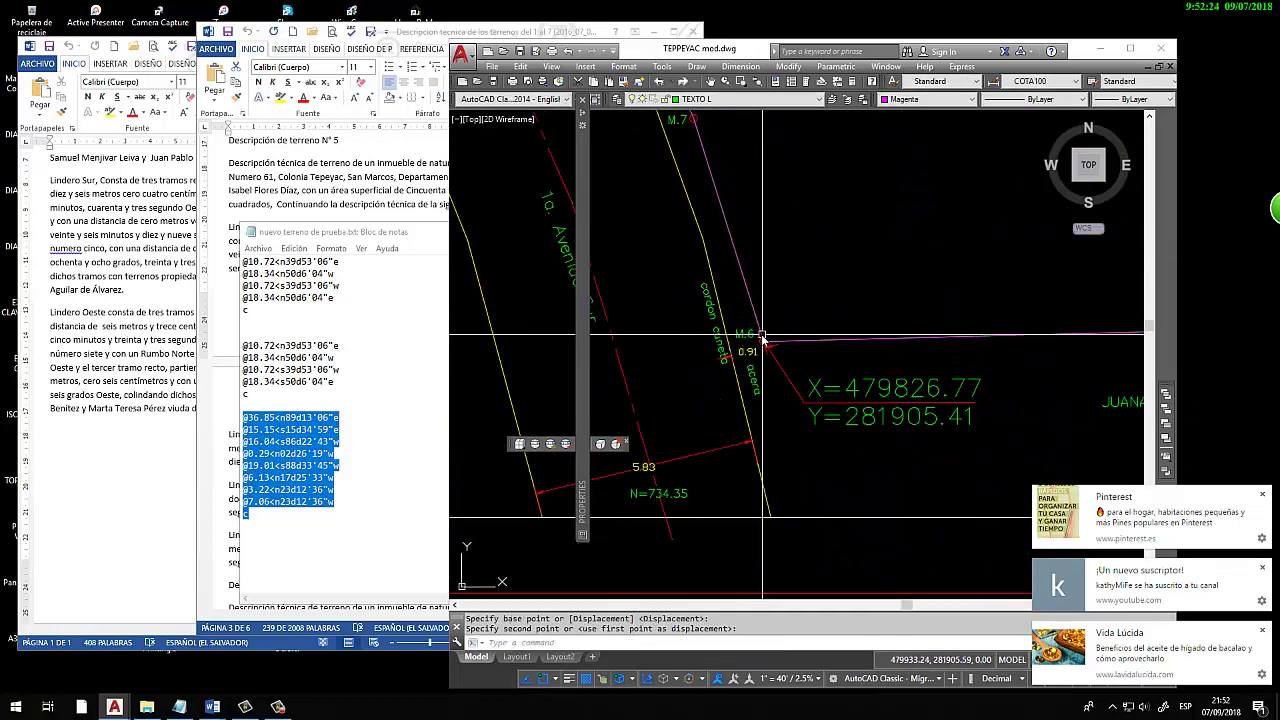
scroll(763, 338, "down", 5)
Snap the magenta polyline's corner onto survey point M.2
middle_click_drag(842, 307, 822, 355)
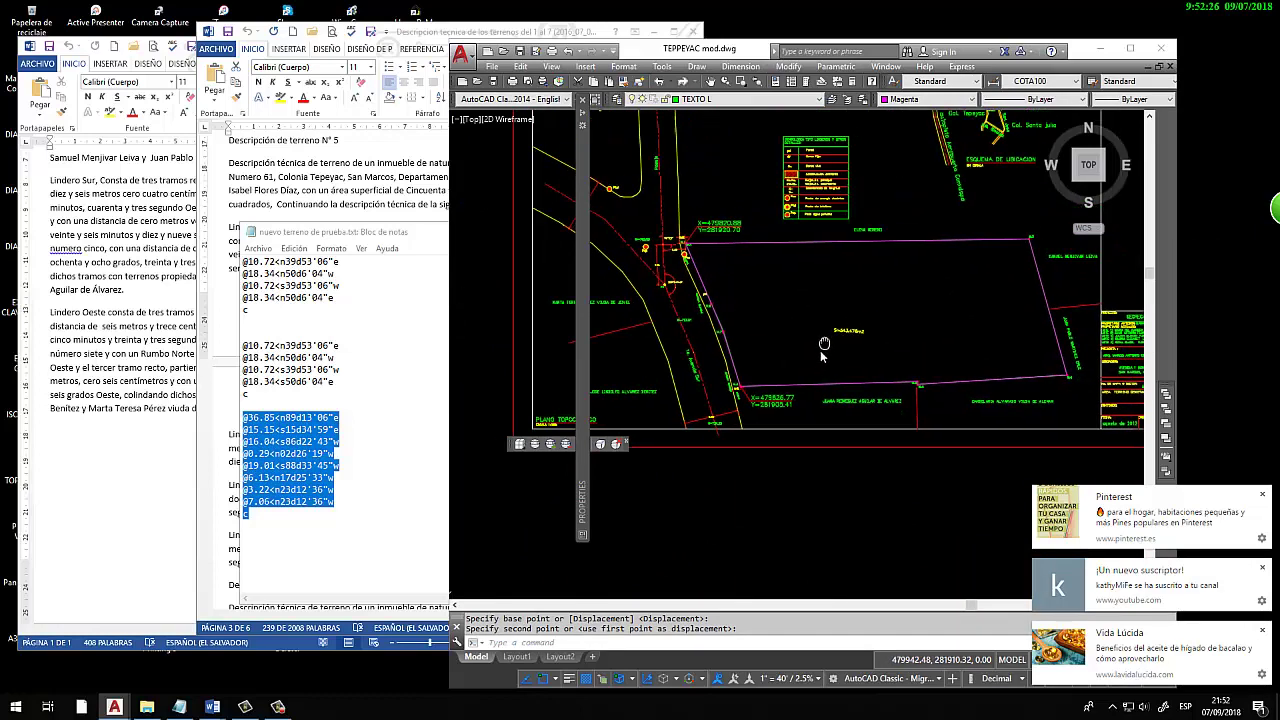
scroll(822, 355, "up", 3)
scroll(1080, 370, "up", 2)
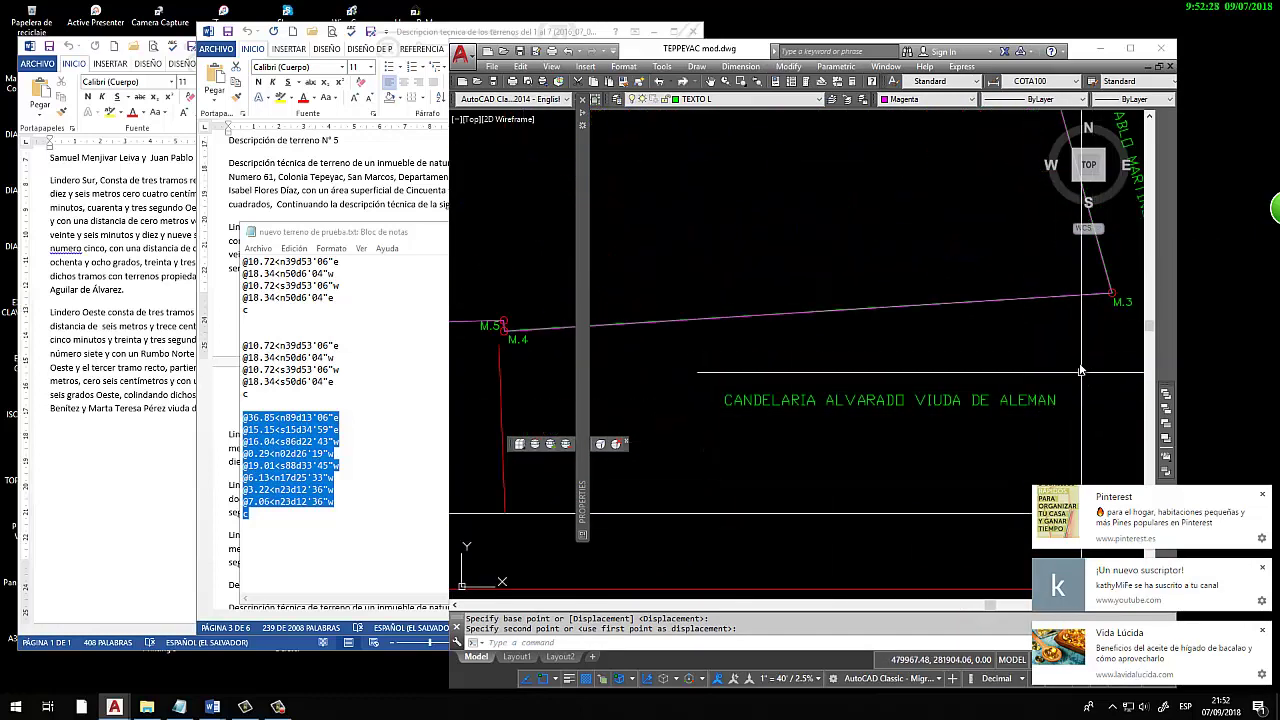
scroll(1100, 330, "up", 2)
scroll(1037, 325, "up", 2)
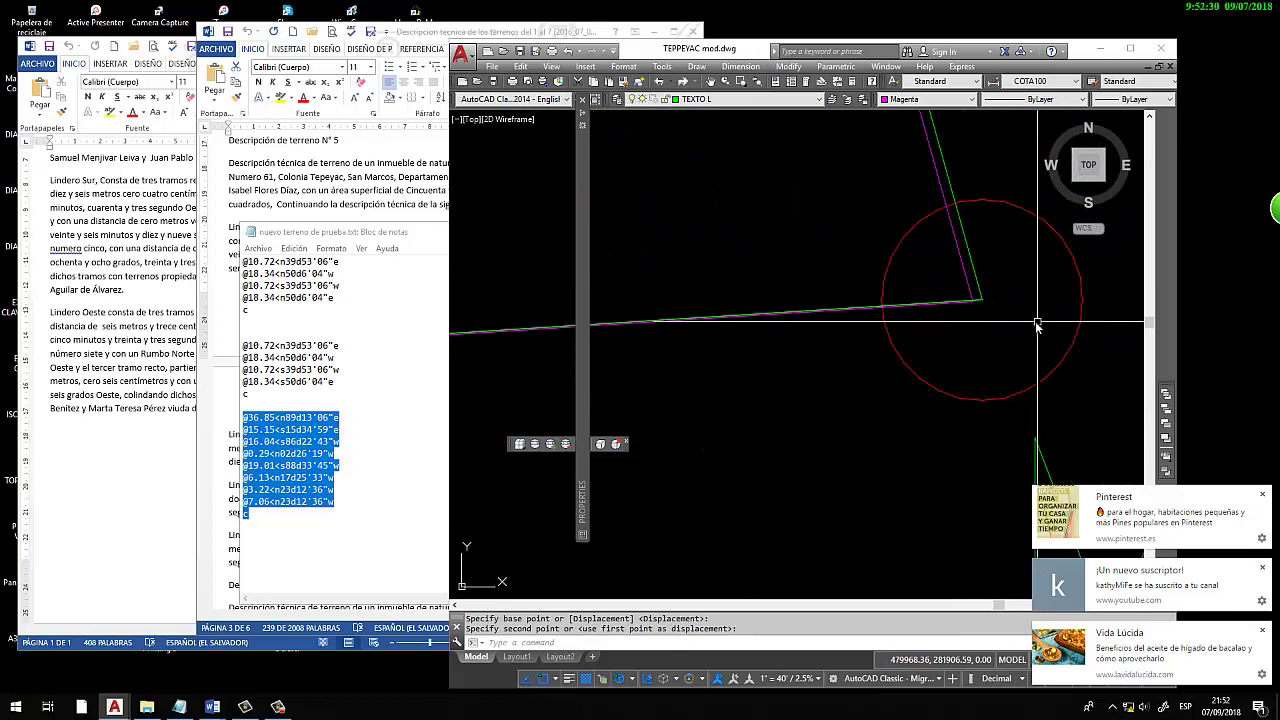
scroll(1037, 325, "down", 3)
scroll(900, 340, "down", 2)
scroll(826, 353, "up", 5)
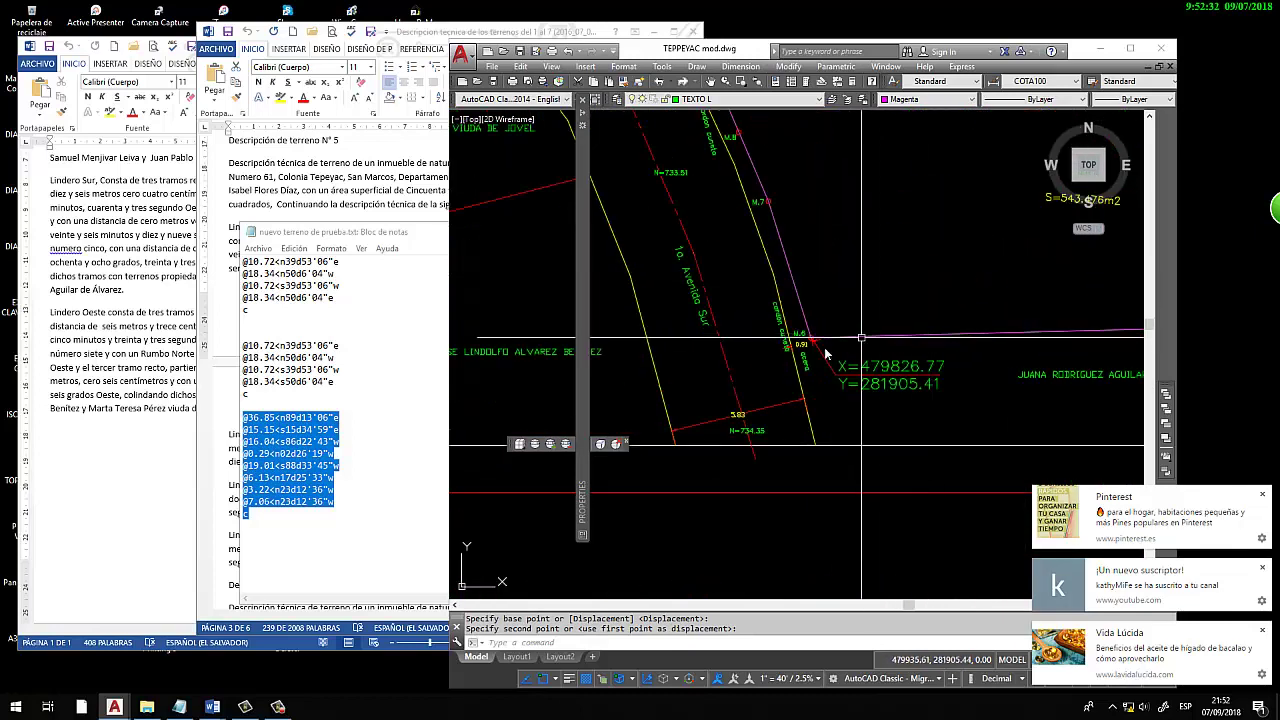
scroll(826, 350, "up", 1)
scroll(830, 340, "up", 2)
scroll(810, 340, "down", 2)
scroll(793, 333, "down", 3)
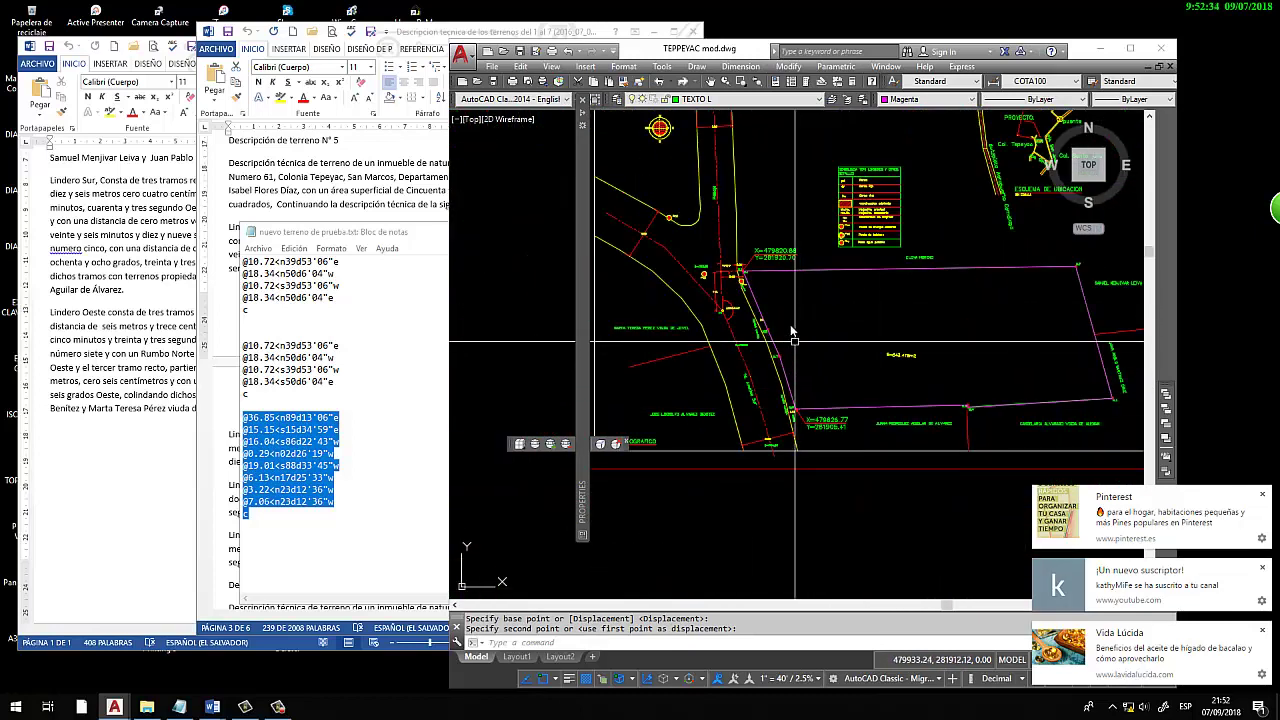
scroll(780, 300, "up", 4)
scroll(780, 300, "up", 1)
scroll(800, 300, "down", 4)
scroll(851, 285, "up", 4)
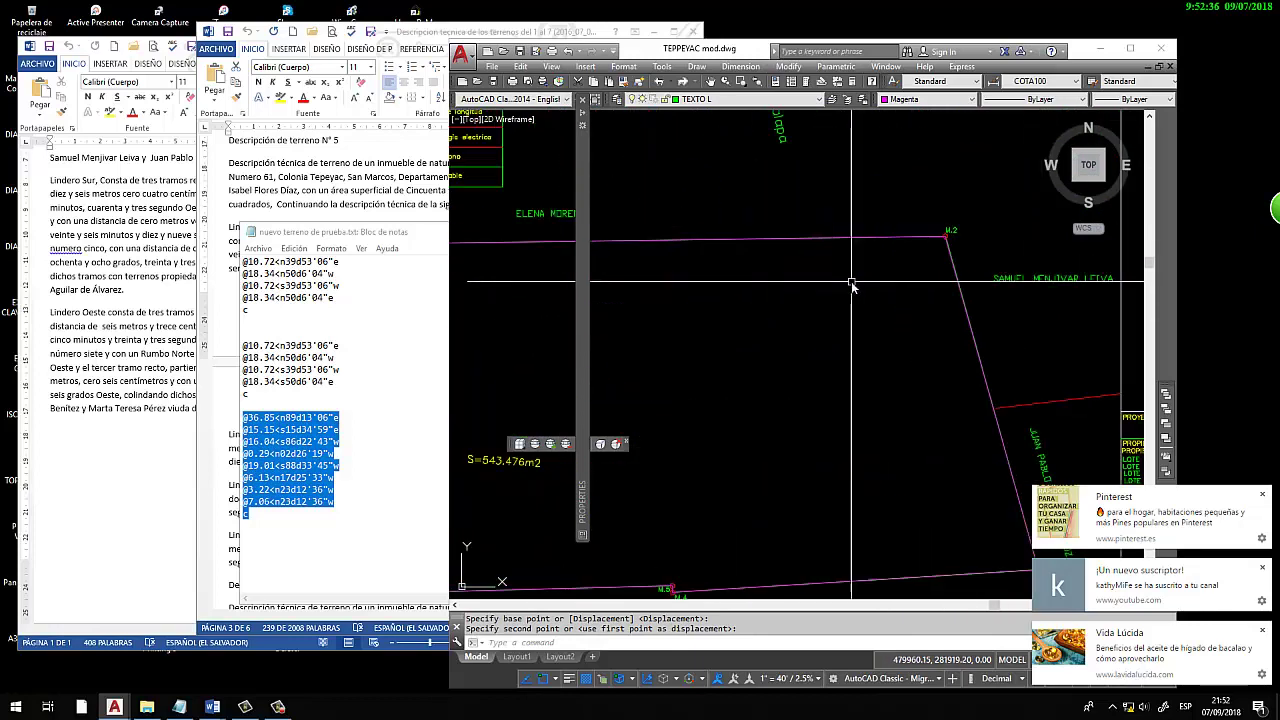
scroll(945, 250, "up", 3)
scroll(750, 168, "up", 3)
scroll(766, 194, "up", 2)
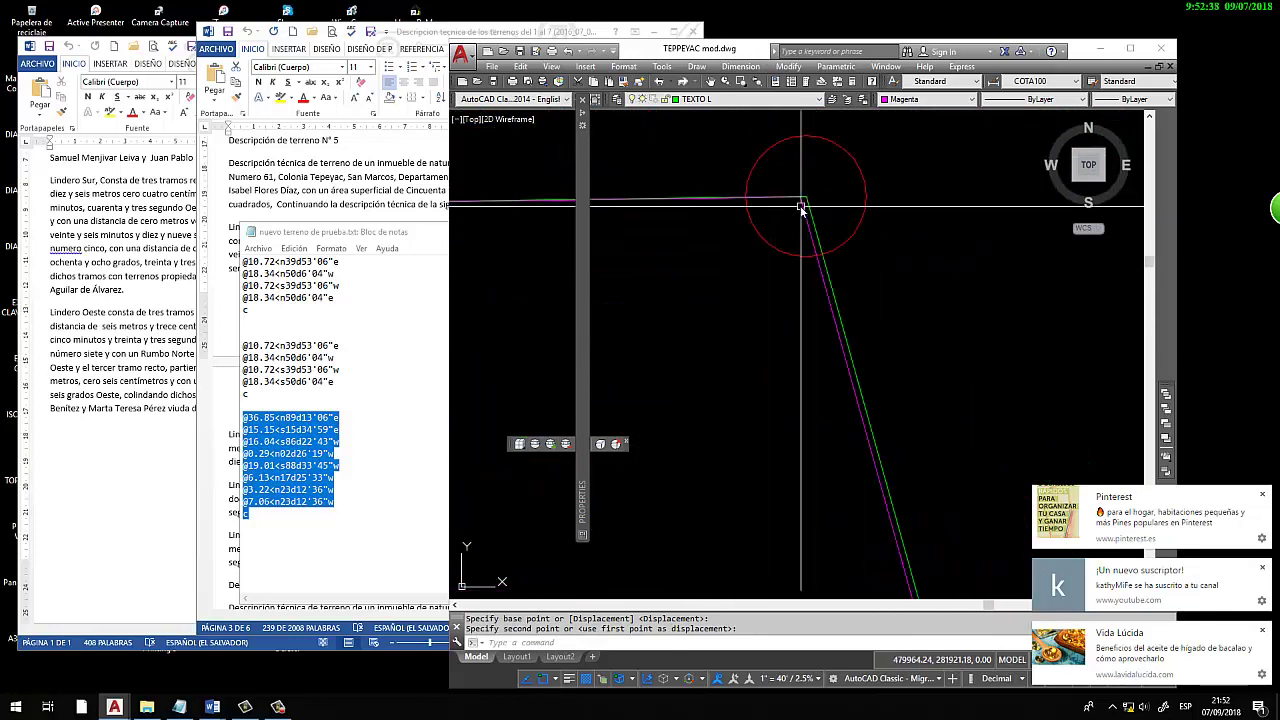
scroll(800, 207, "up", 2)
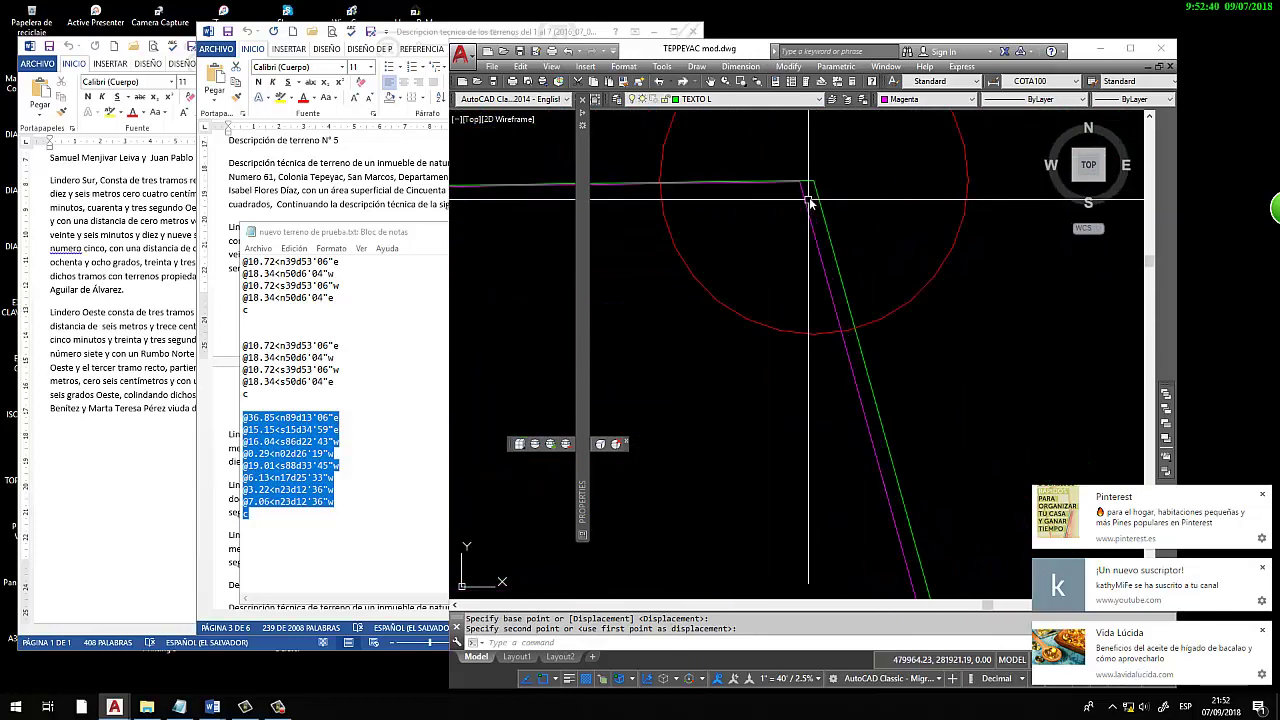
left_click(812, 183)
Inspect the lot and grab a polyline corner grip, then cancel the reshape
scroll(830, 222, "down", 2)
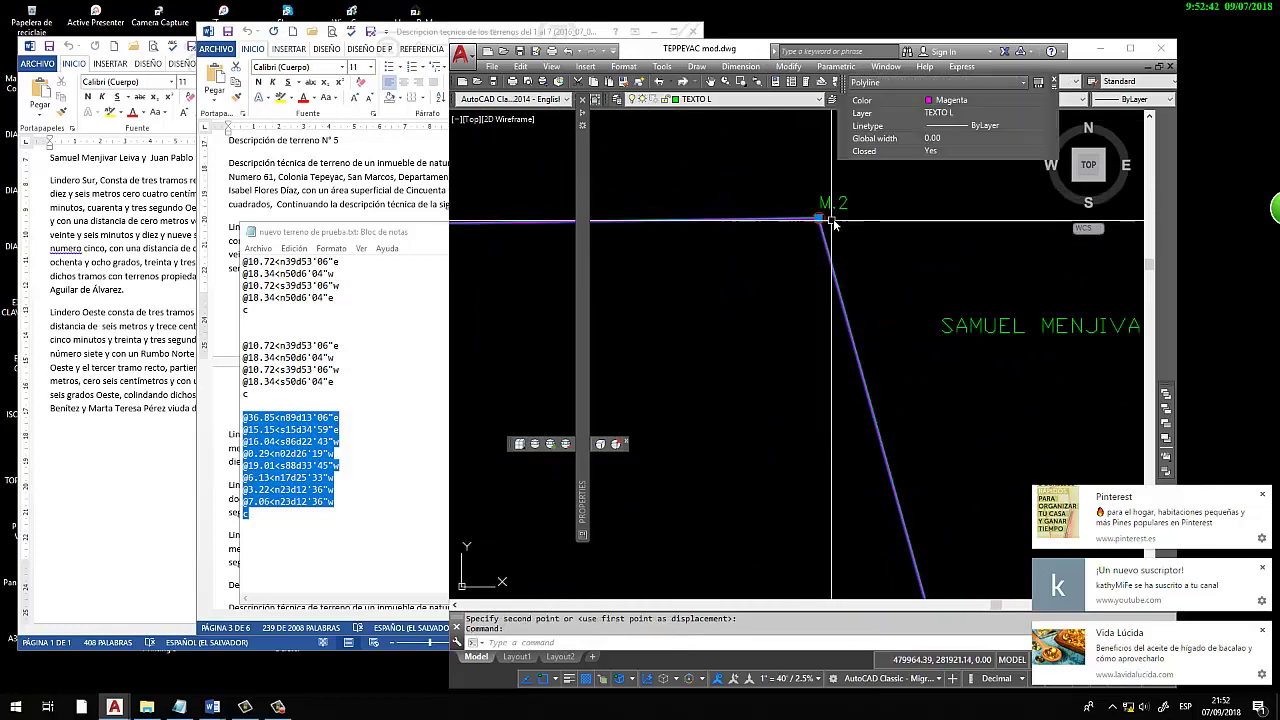
scroll(830, 222, "down", 2)
scroll(800, 240, "down", 2)
scroll(733, 257, "up", 5)
scroll(760, 245, "up", 2)
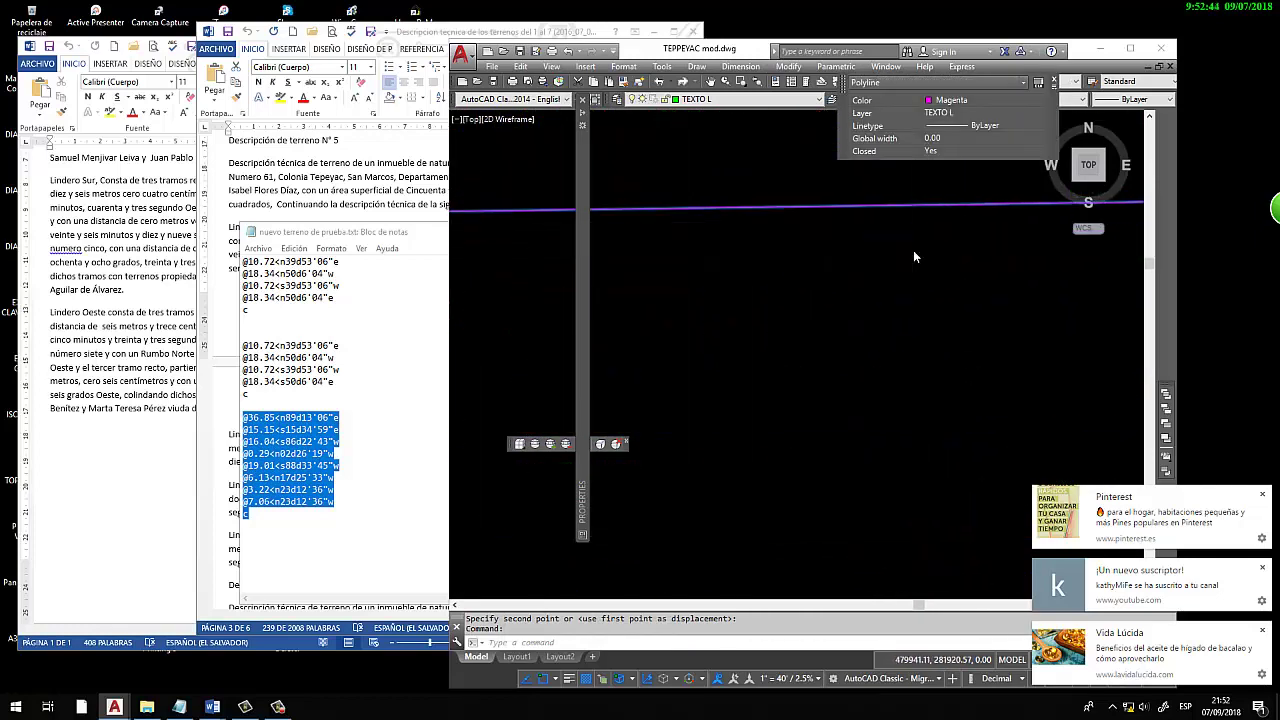
scroll(847, 201, "up", 2)
scroll(803, 219, "down", 5)
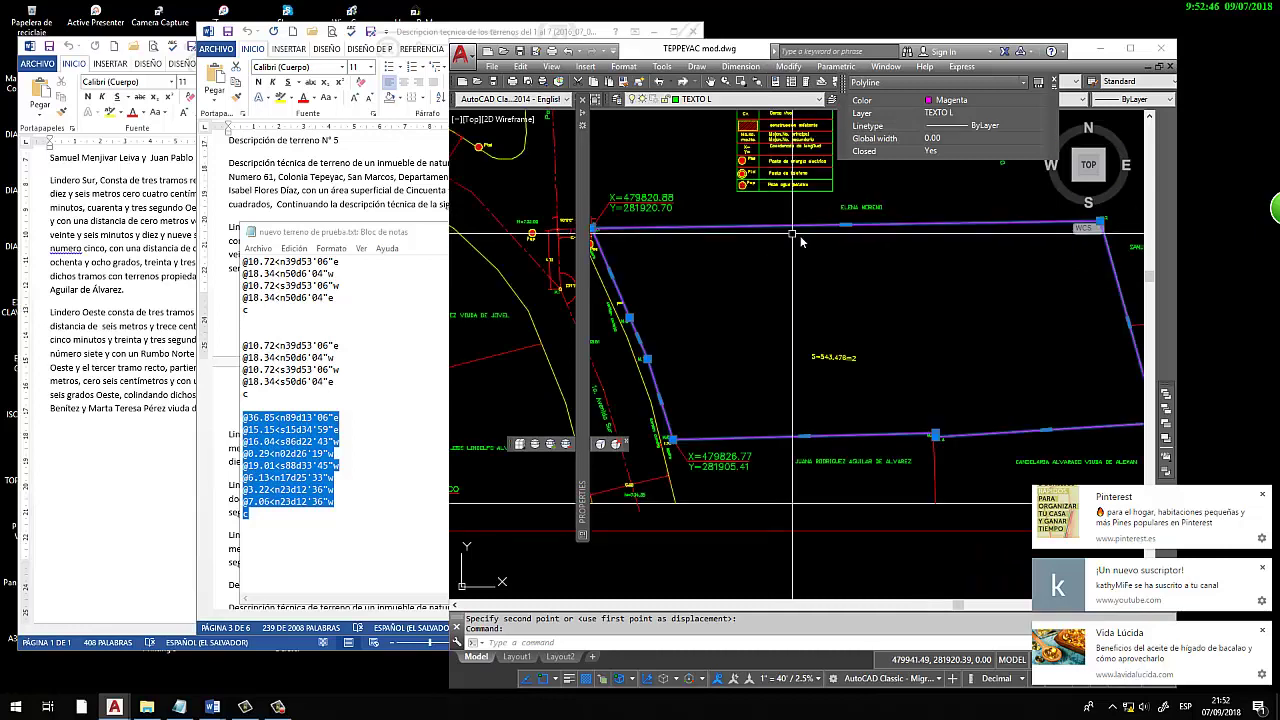
scroll(760, 410, "up", 4)
scroll(754, 418, "up", 3)
scroll(754, 418, "up", 4)
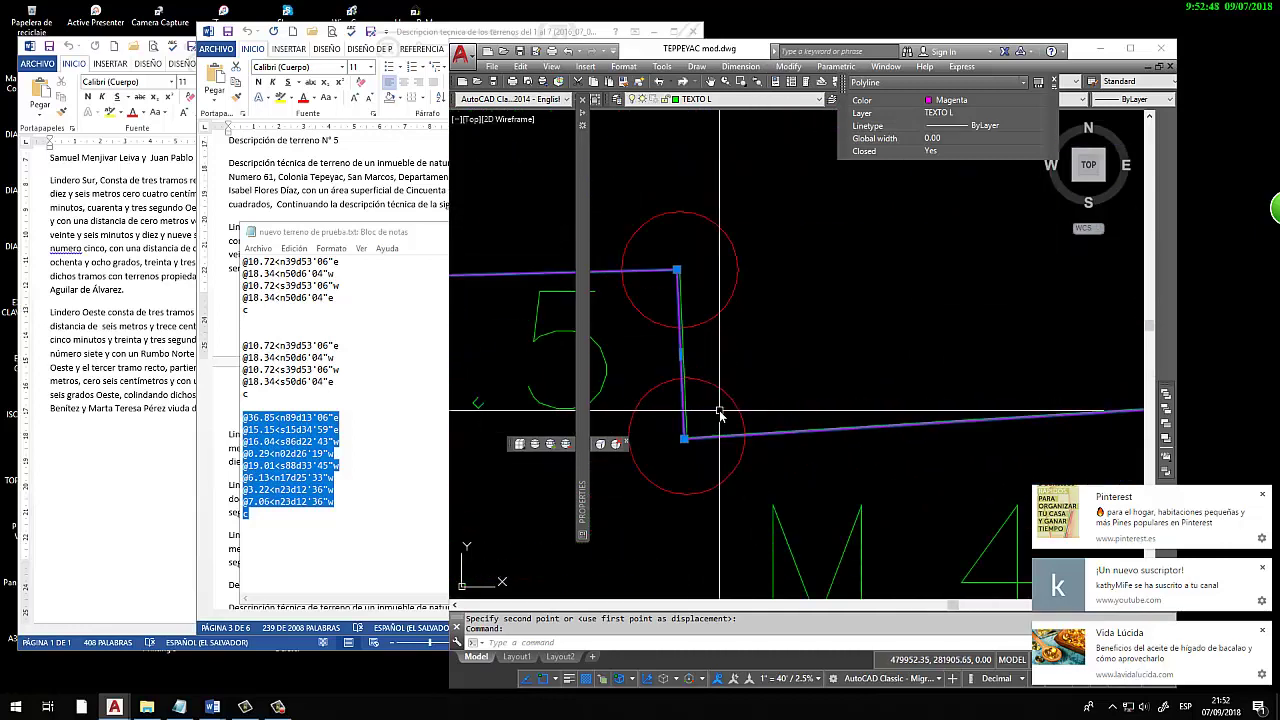
scroll(716, 398, "up", 2)
scroll(834, 260, "down", 5)
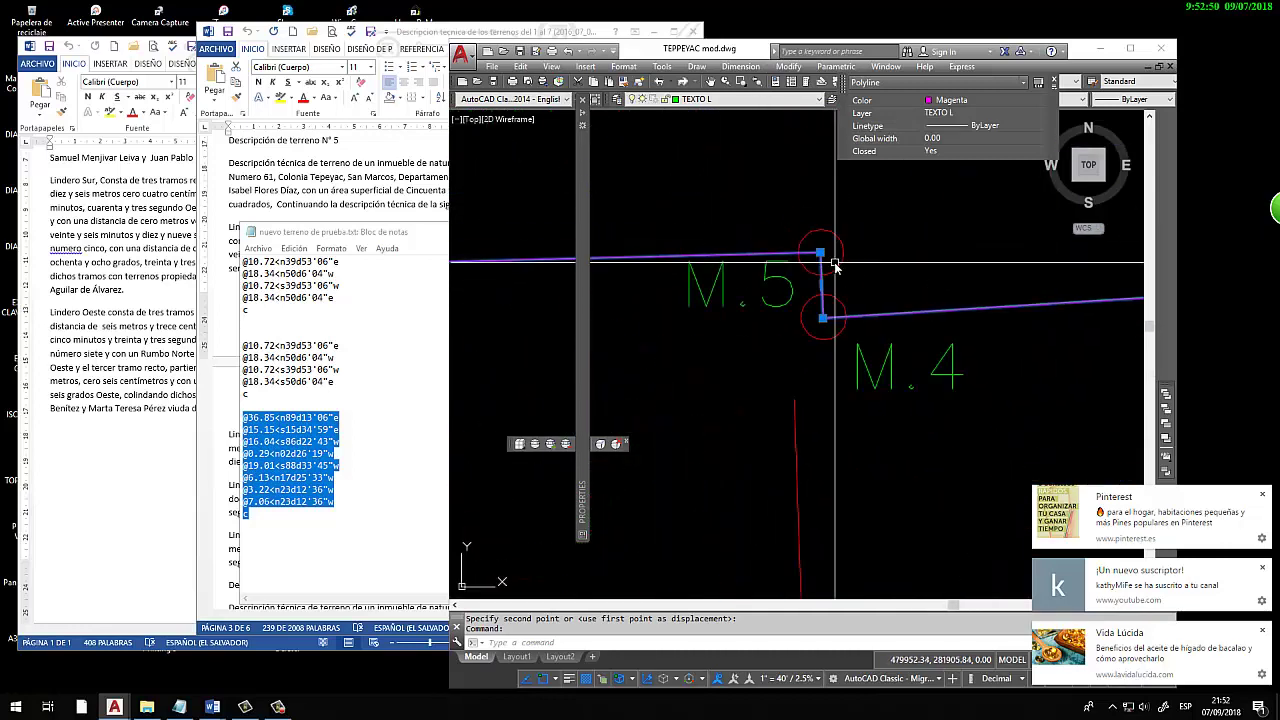
scroll(836, 290, "down", 2)
scroll(836, 290, "down", 3)
scroll(858, 302, "up", 3)
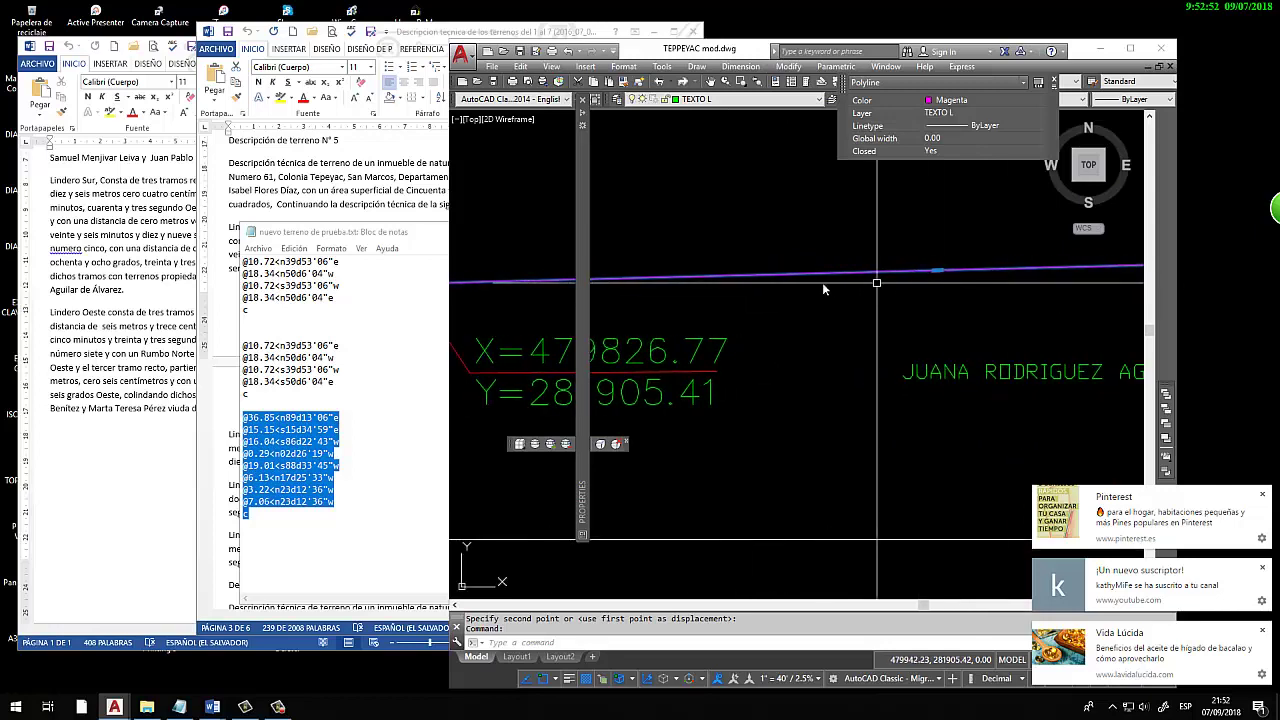
scroll(770, 290, "up", 3)
scroll(720, 300, "up", 2)
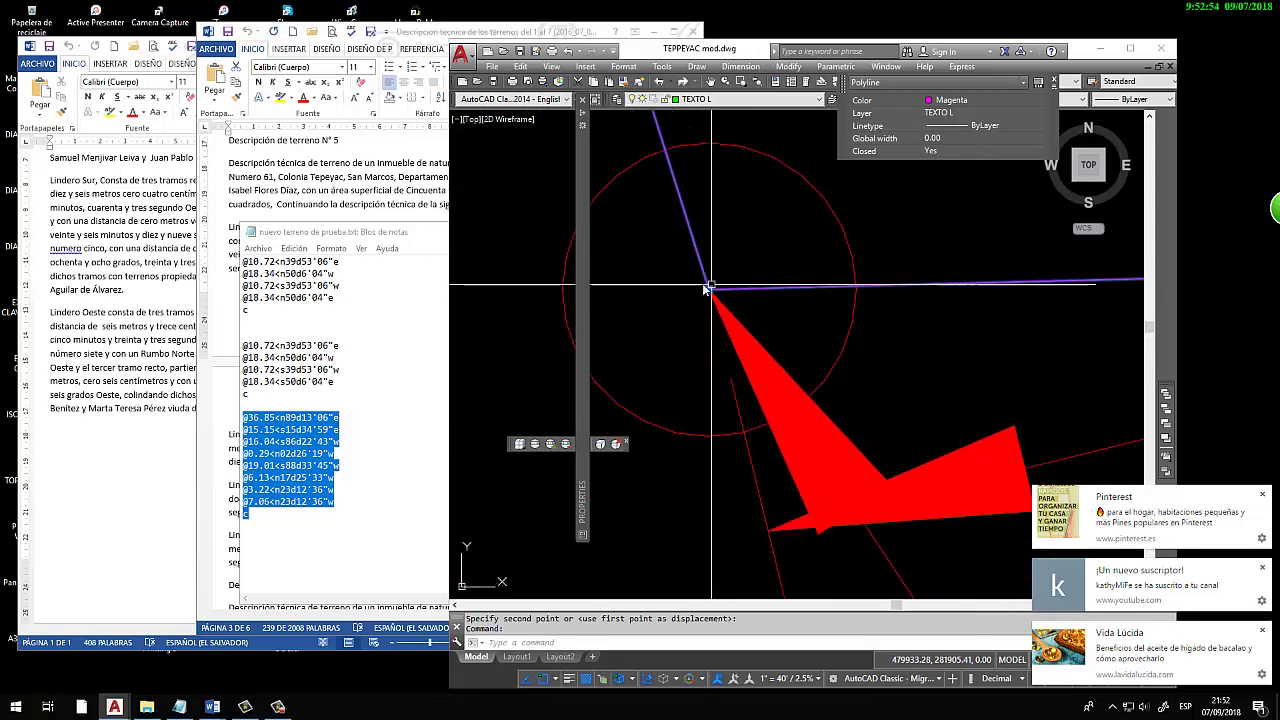
scroll(766, 320, "down", 2)
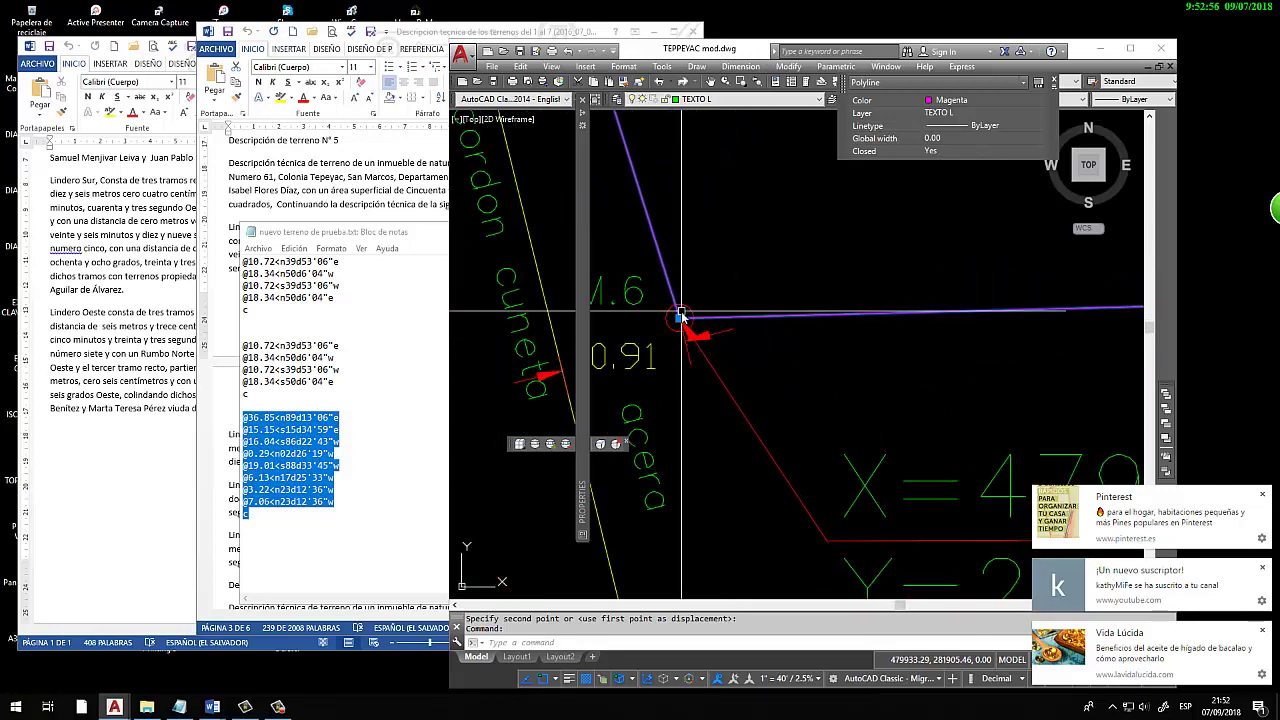
scroll(762, 320, "down", 4)
scroll(762, 320, "up", 2)
scroll(800, 290, "up", 2)
scroll(837, 271, "up", 2)
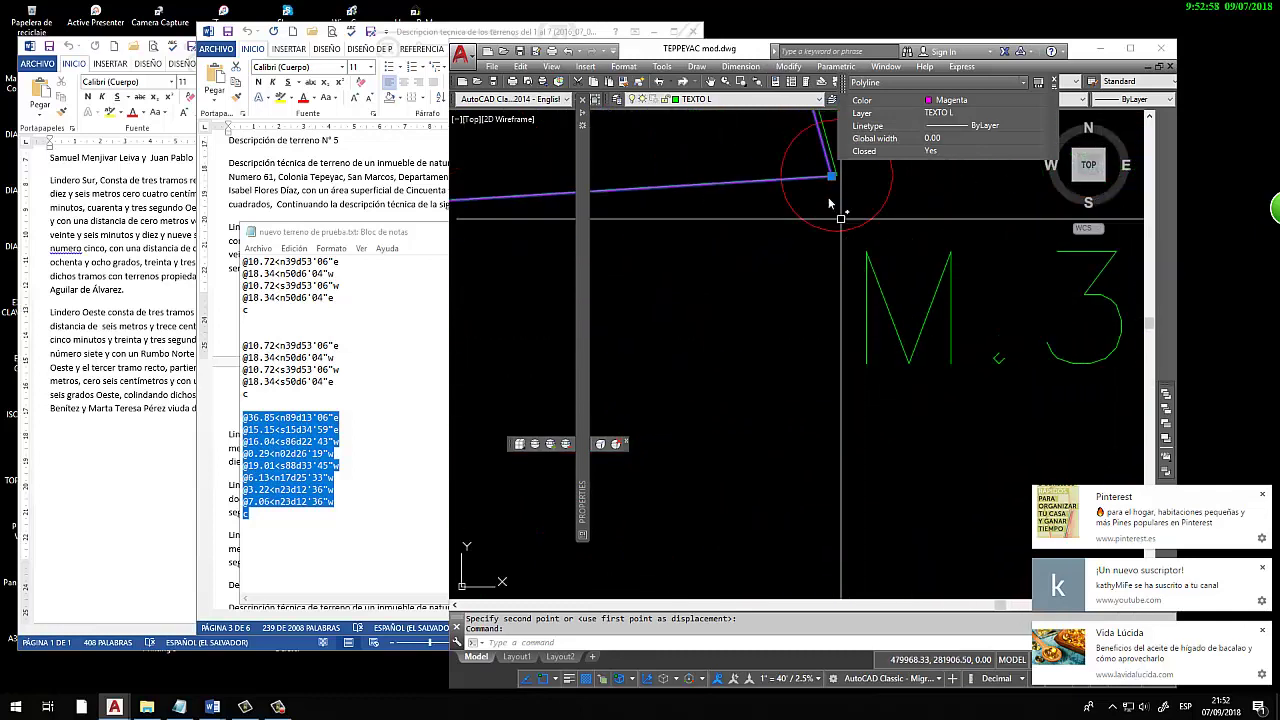
scroll(848, 371, "up", 1)
scroll(900, 340, "up", 2)
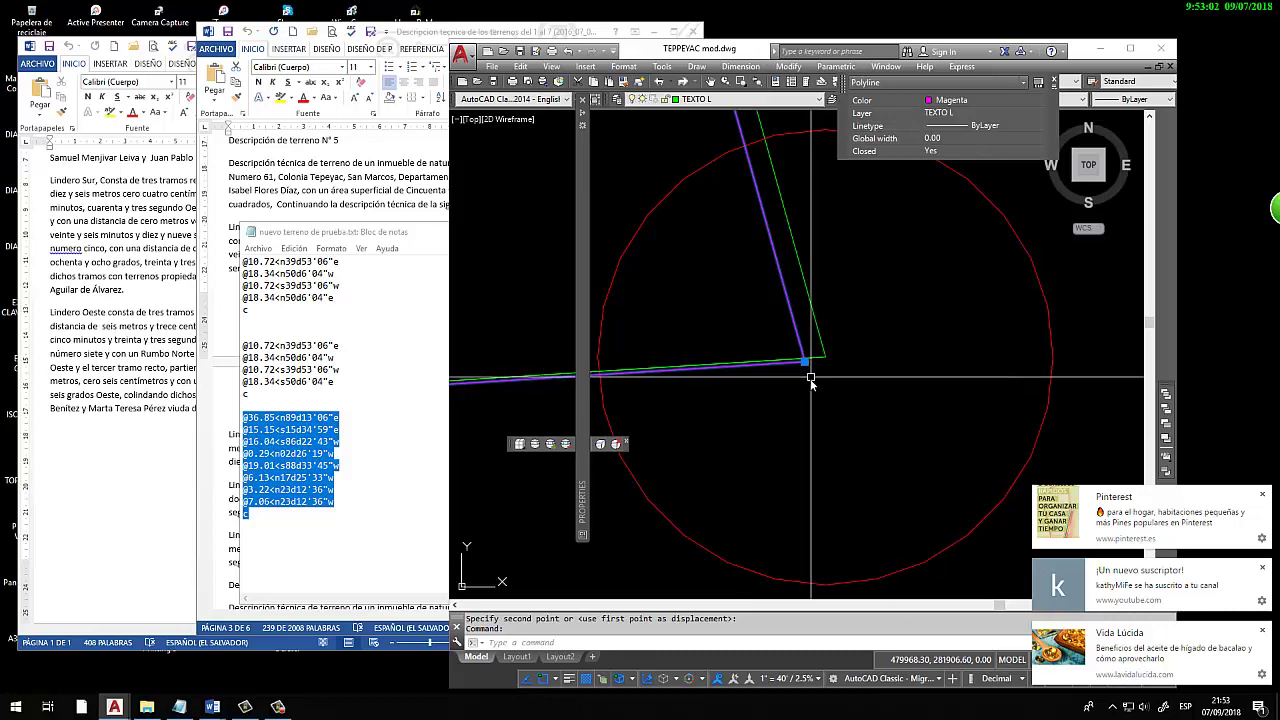
scroll(800, 355, "up", 4)
scroll(805, 346, "down", 2)
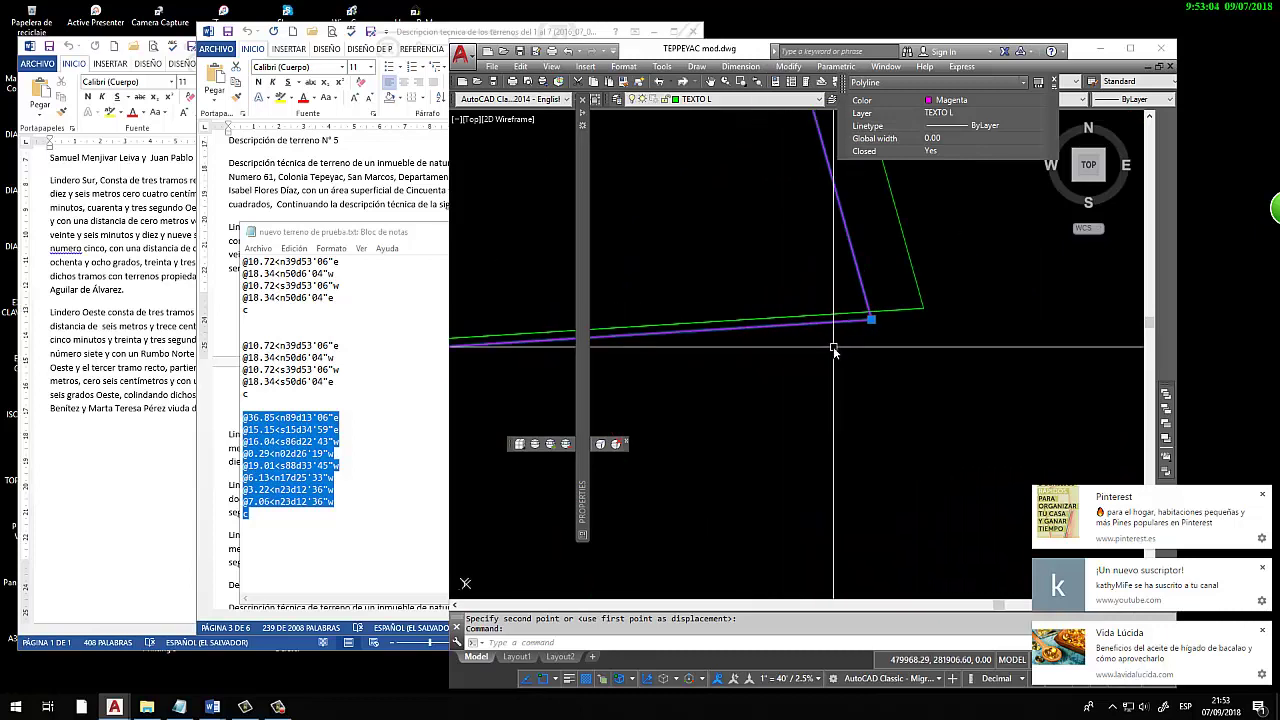
scroll(790, 345, "down", 2)
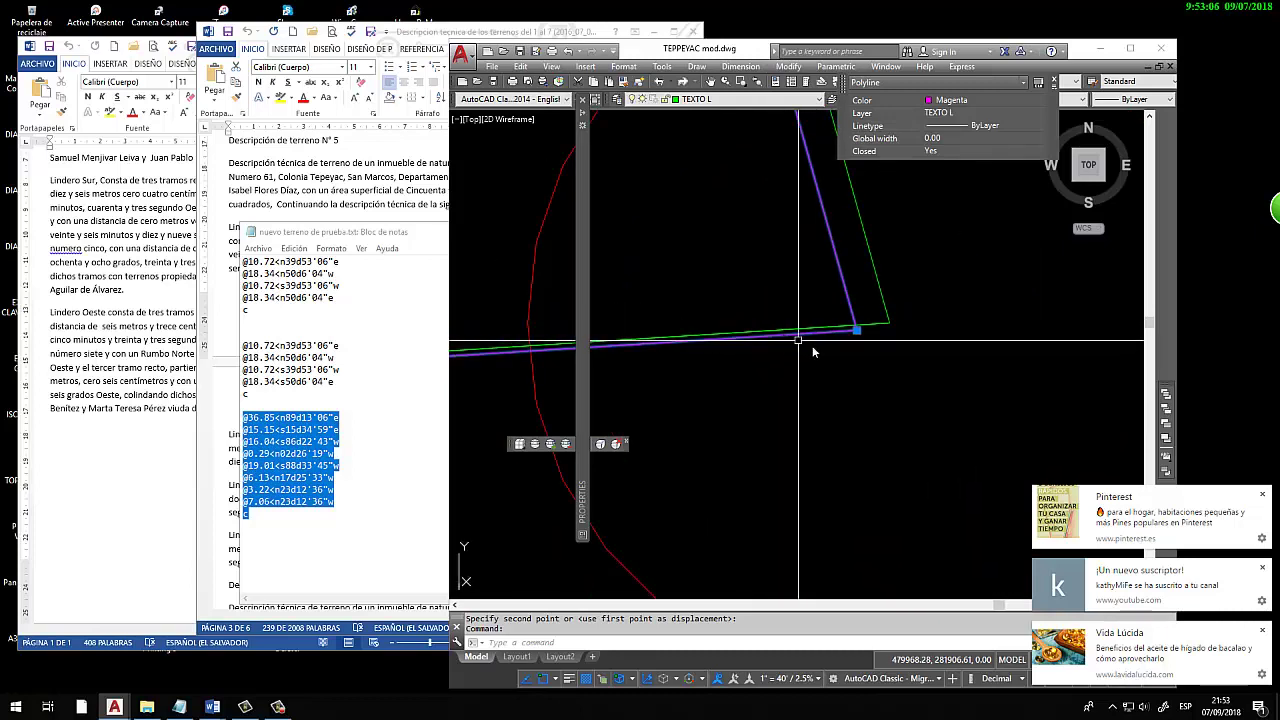
scroll(813, 352, "down", 2)
scroll(900, 355, "down", 2)
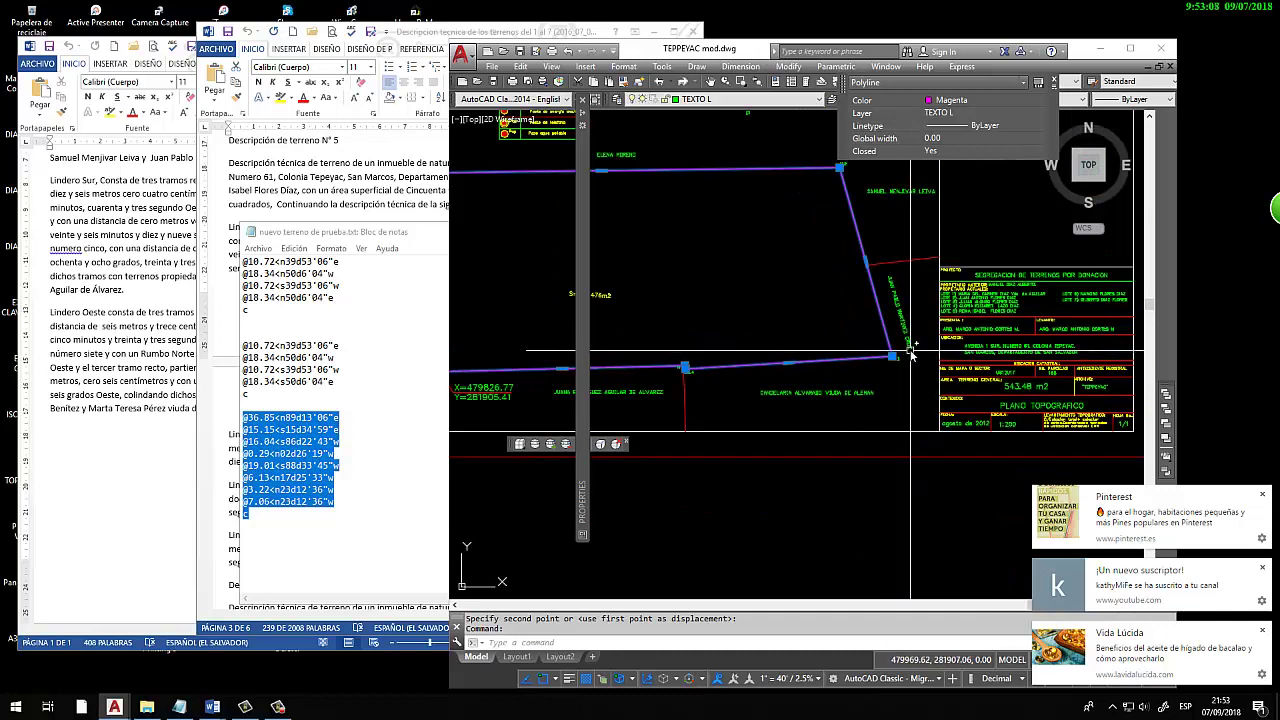
scroll(910, 355, "down", 4)
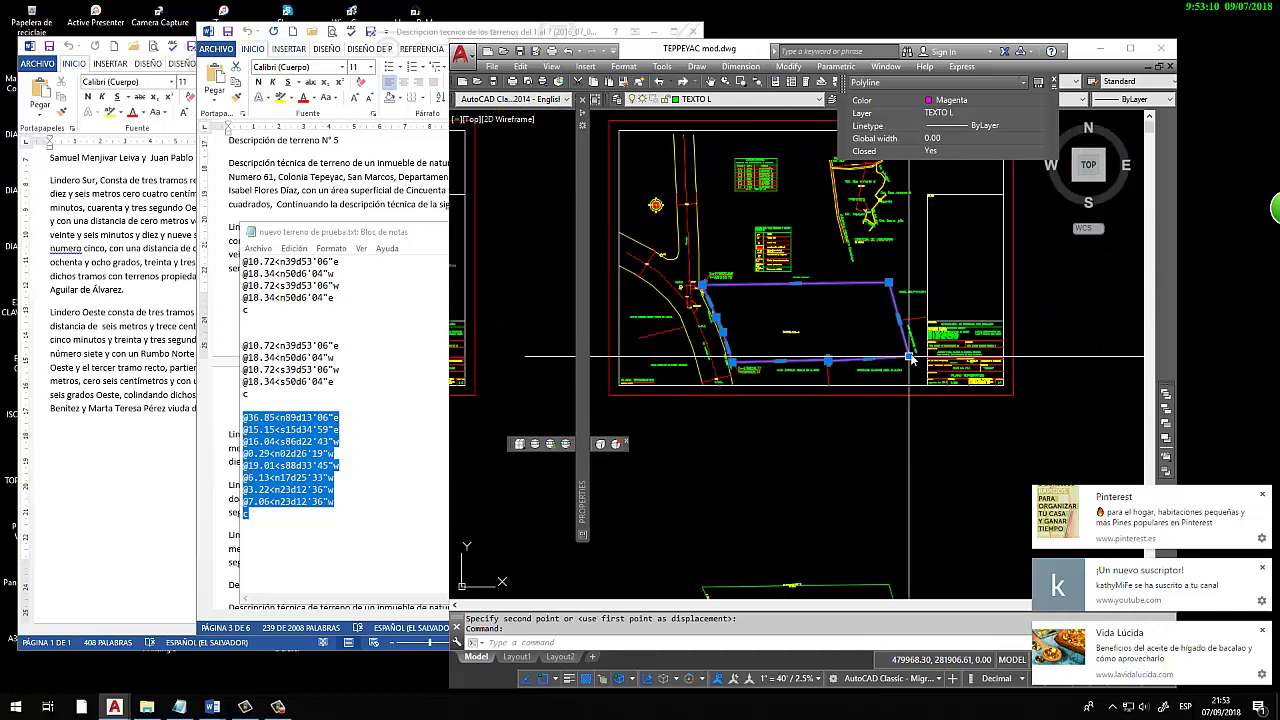
scroll(910, 358, "up", 3)
scroll(870, 410, "up", 3)
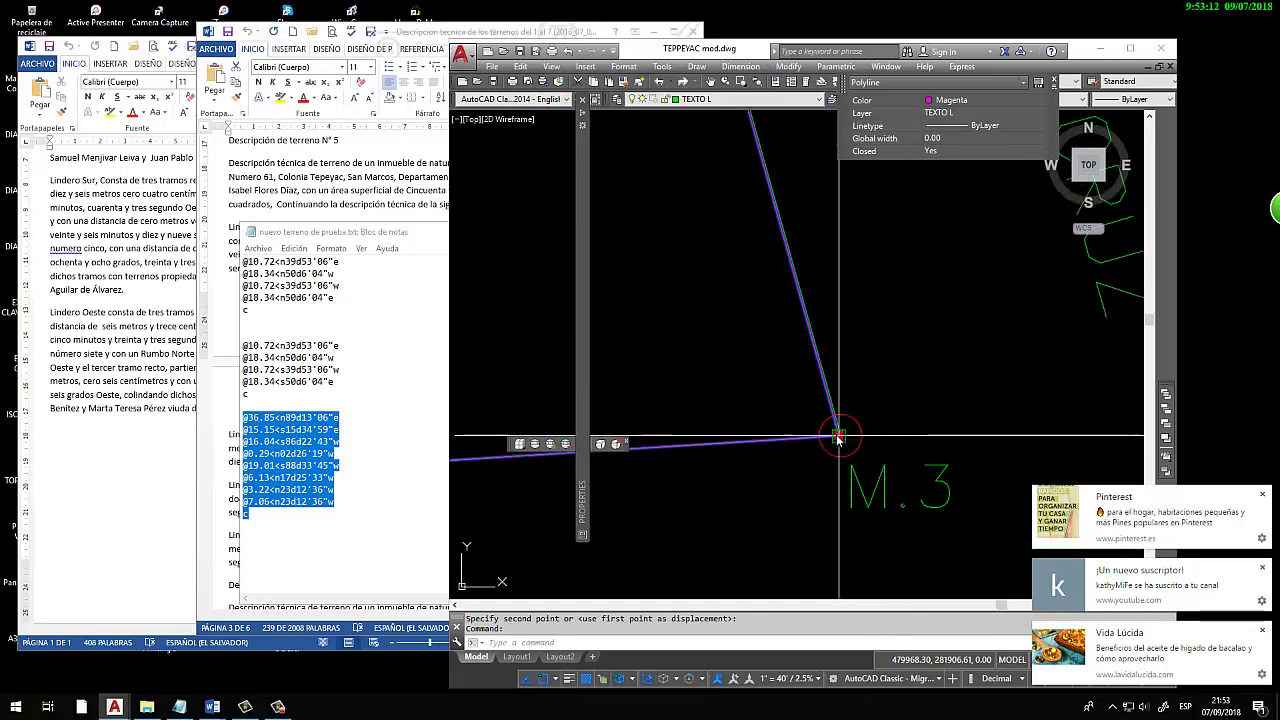
left_click(838, 437)
scroll(830, 450, "down", 3)
scroll(808, 203, "up", 3)
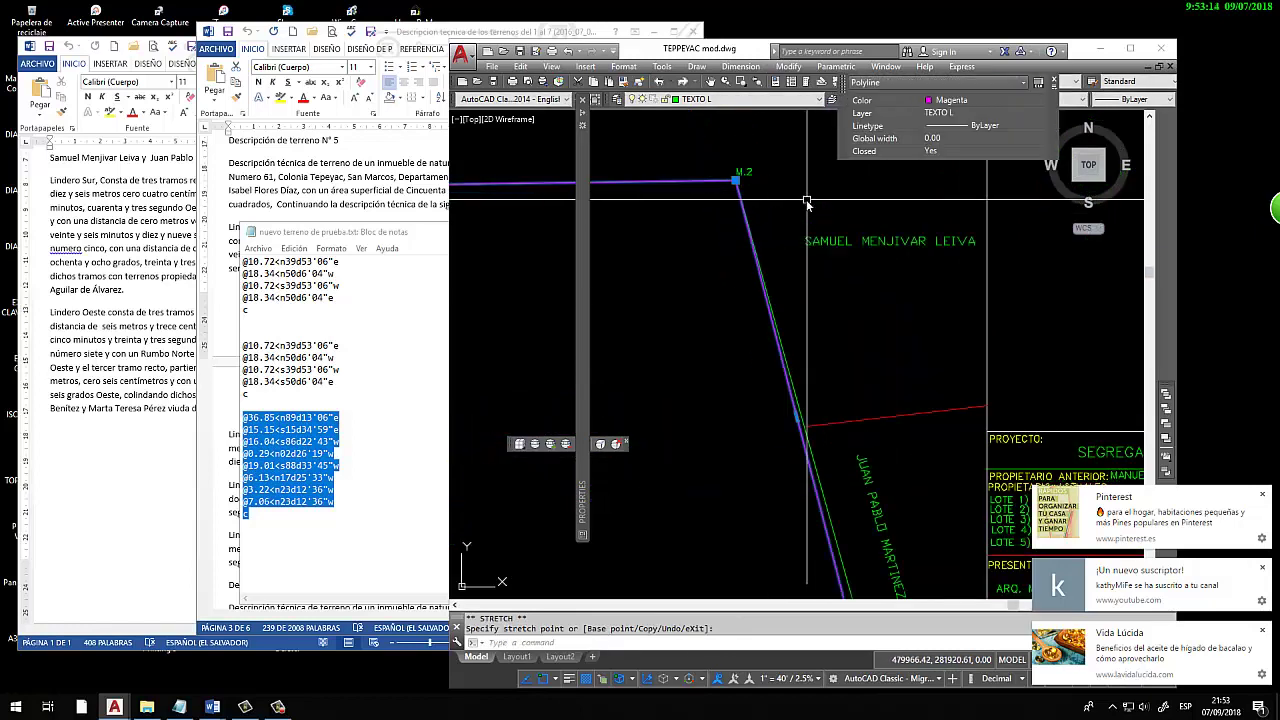
scroll(863, 222, "down", 4)
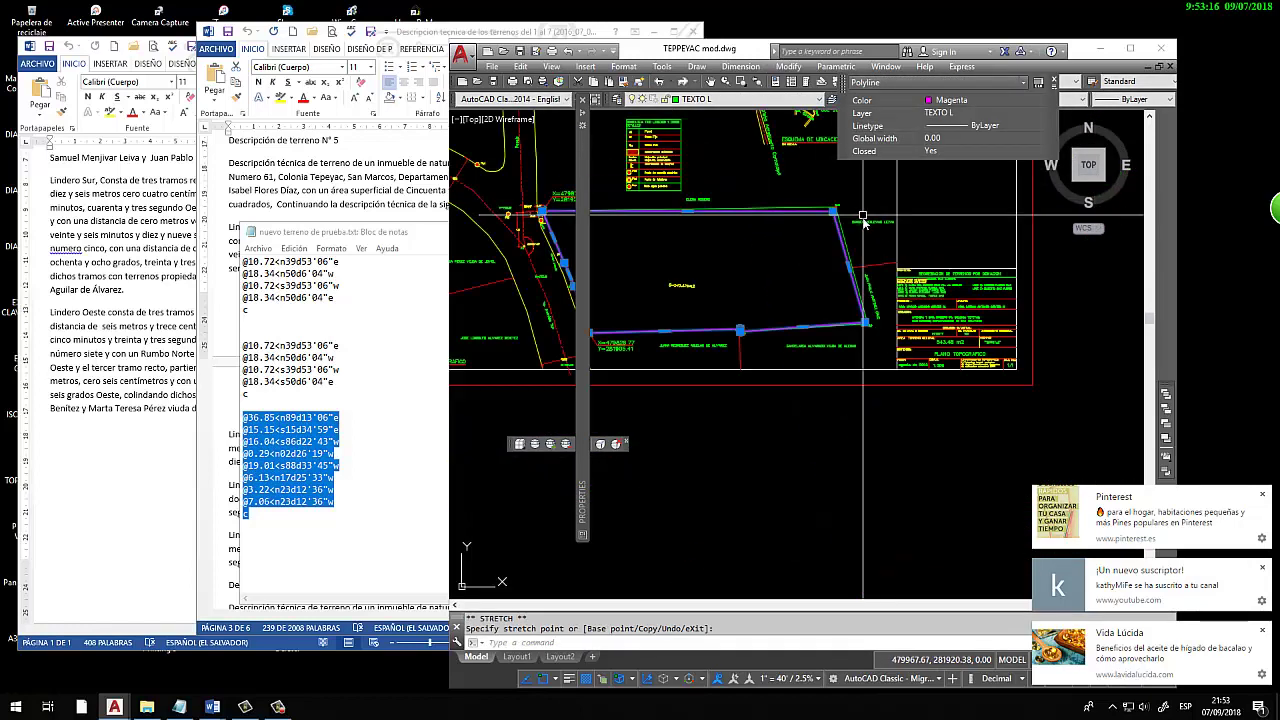
key("Escape")
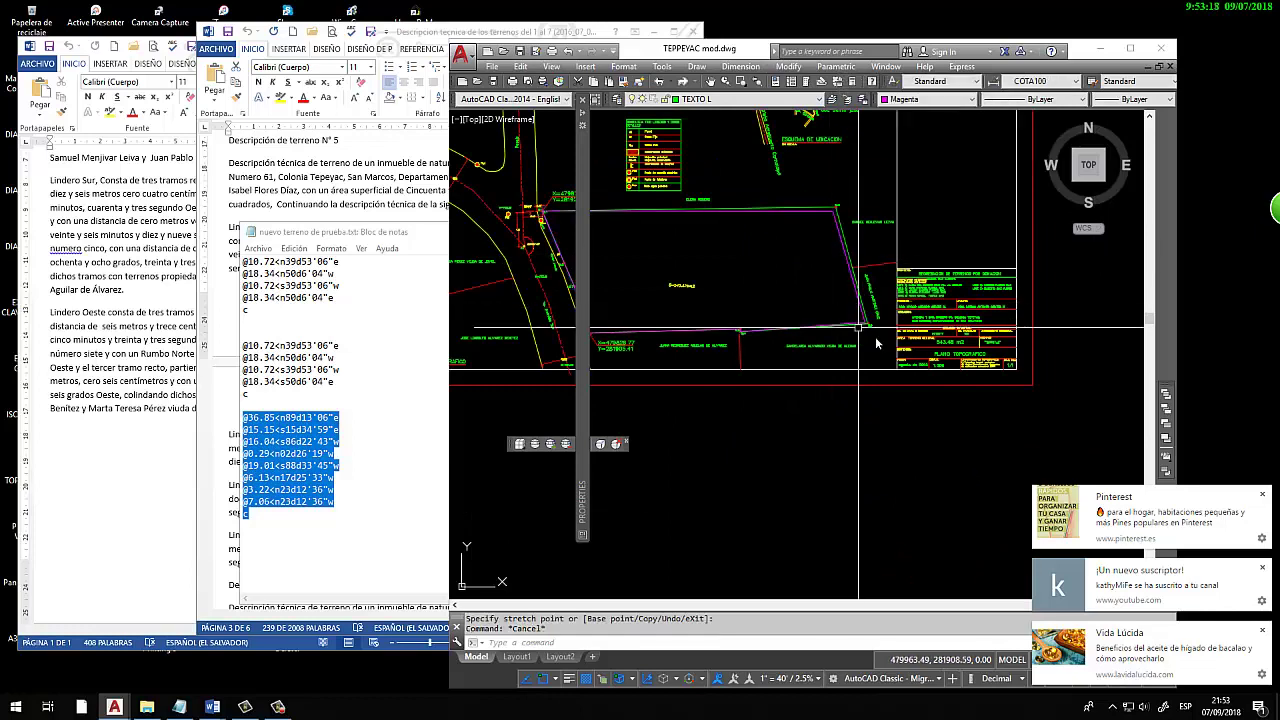
Stretch the magenta polyline's corner onto the surveyed lot corner by M.3
scroll(860, 262, "up", 3)
scroll(858, 262, "down", 3)
scroll(852, 262, "up", 4)
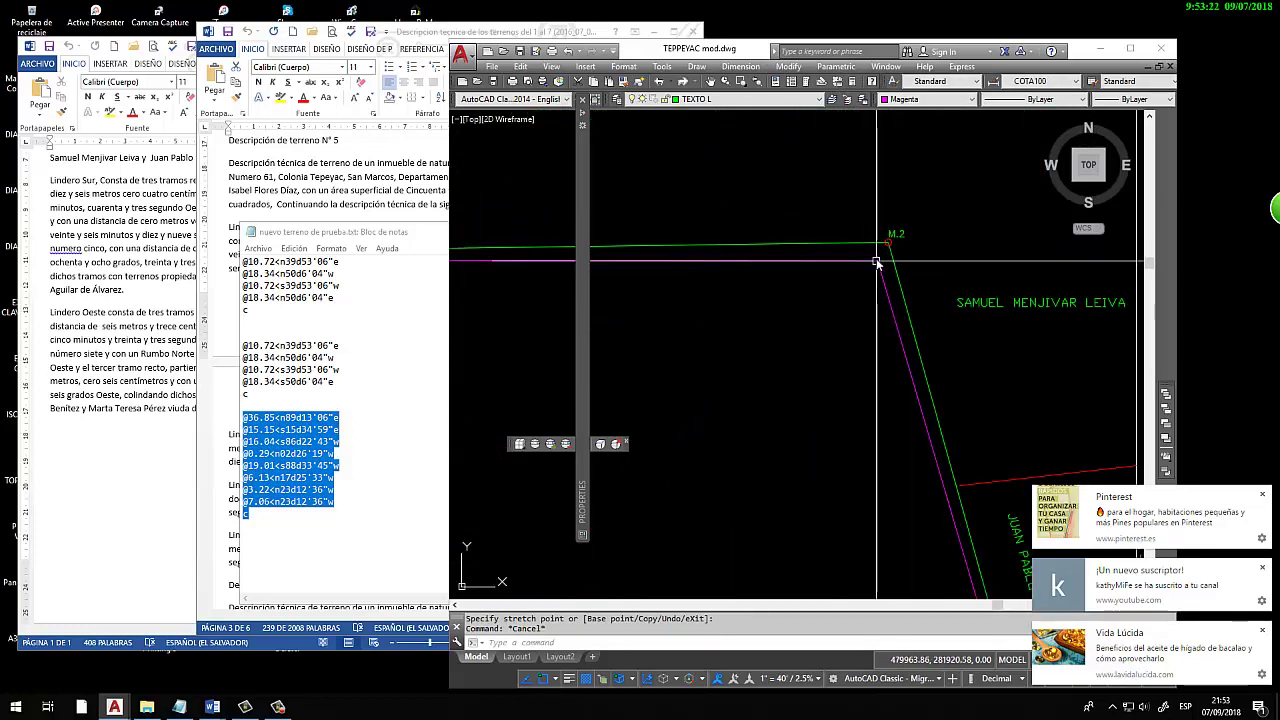
left_click(870, 272)
left_click(878, 262)
left_click(877, 262)
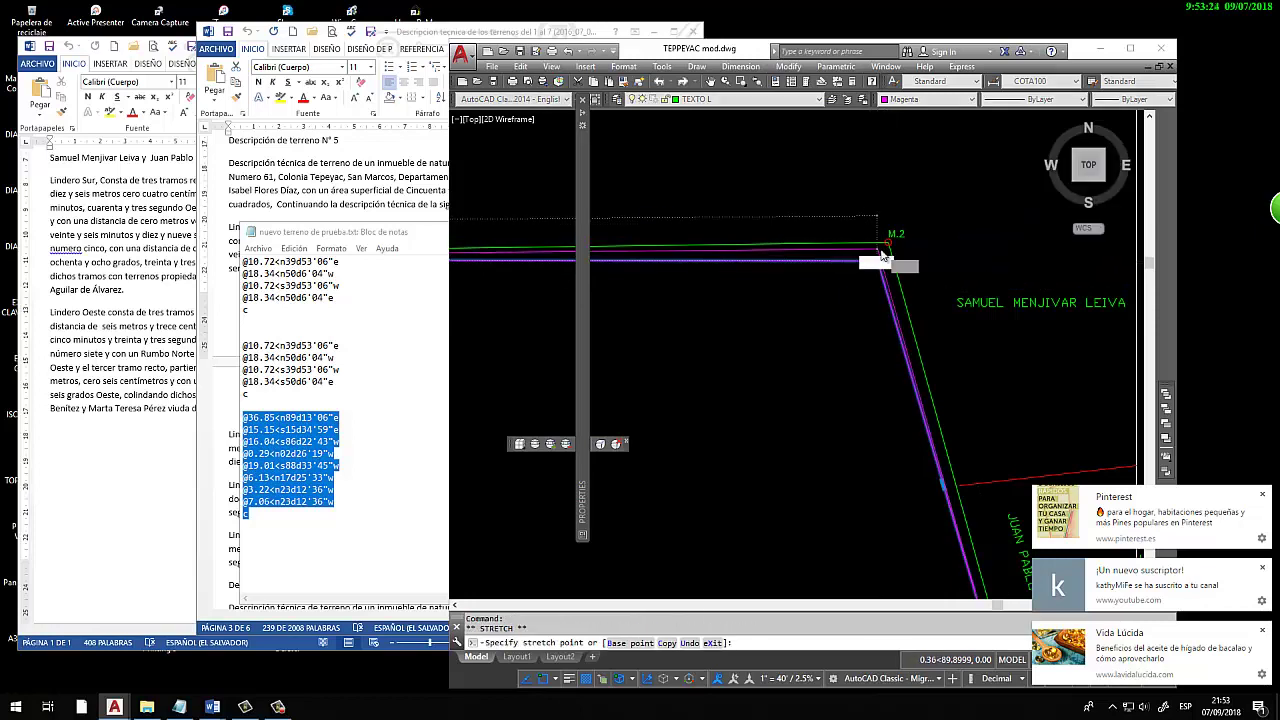
scroll(880, 262, "up", 3)
scroll(860, 245, "down", 2)
scroll(855, 240, "down", 5)
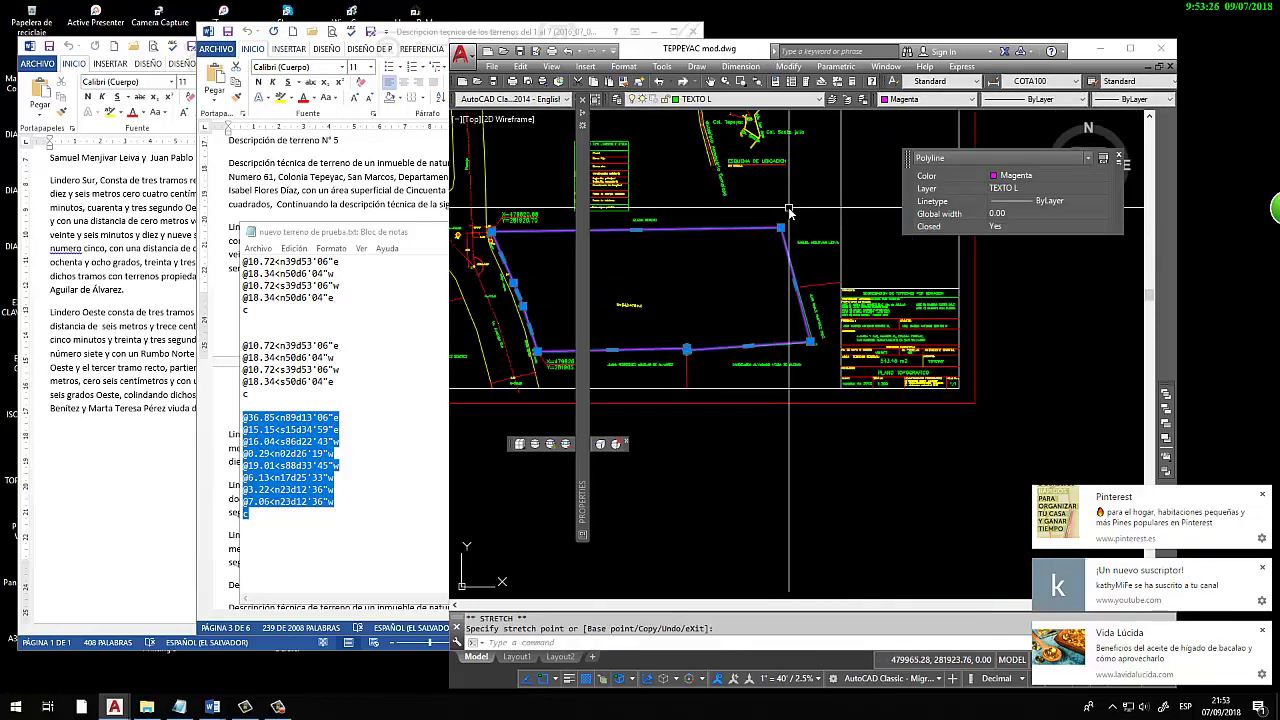
scroll(800, 380, "up", 3)
scroll(790, 395, "up", 2)
scroll(782, 400, "up", 2)
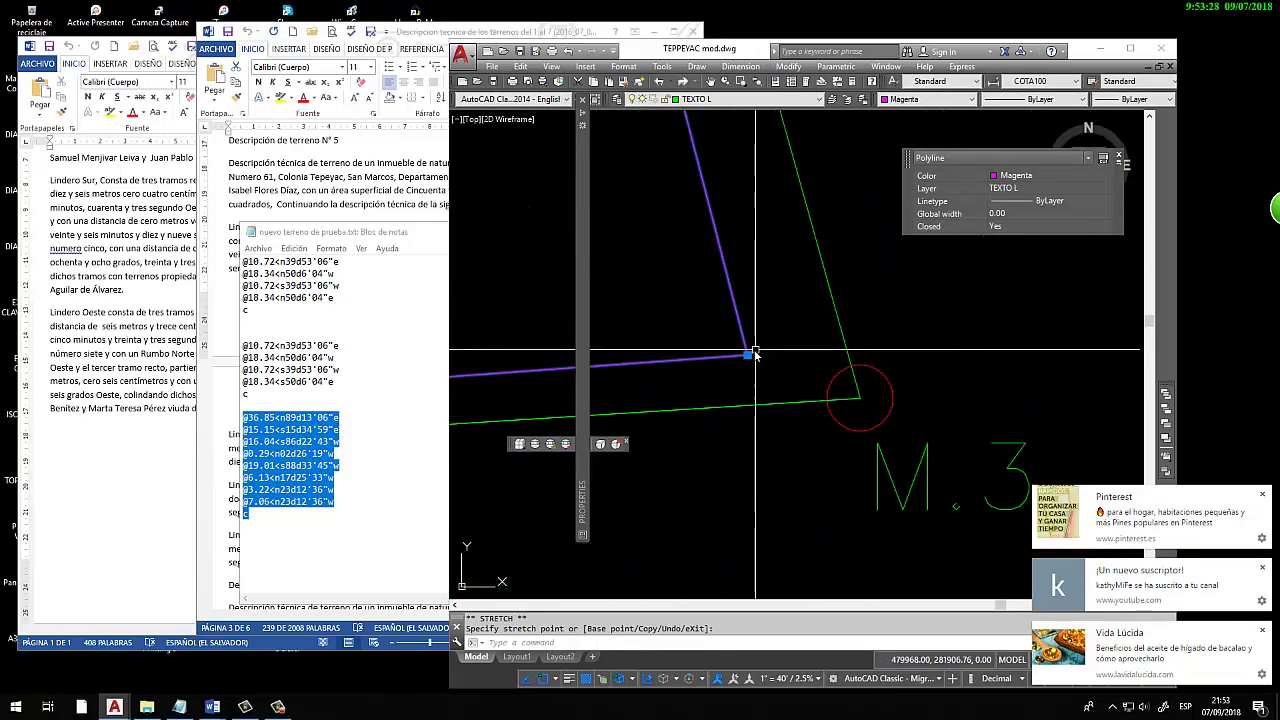
left_click(860, 400)
left_click(860, 400)
scroll(880, 410, "down", 3)
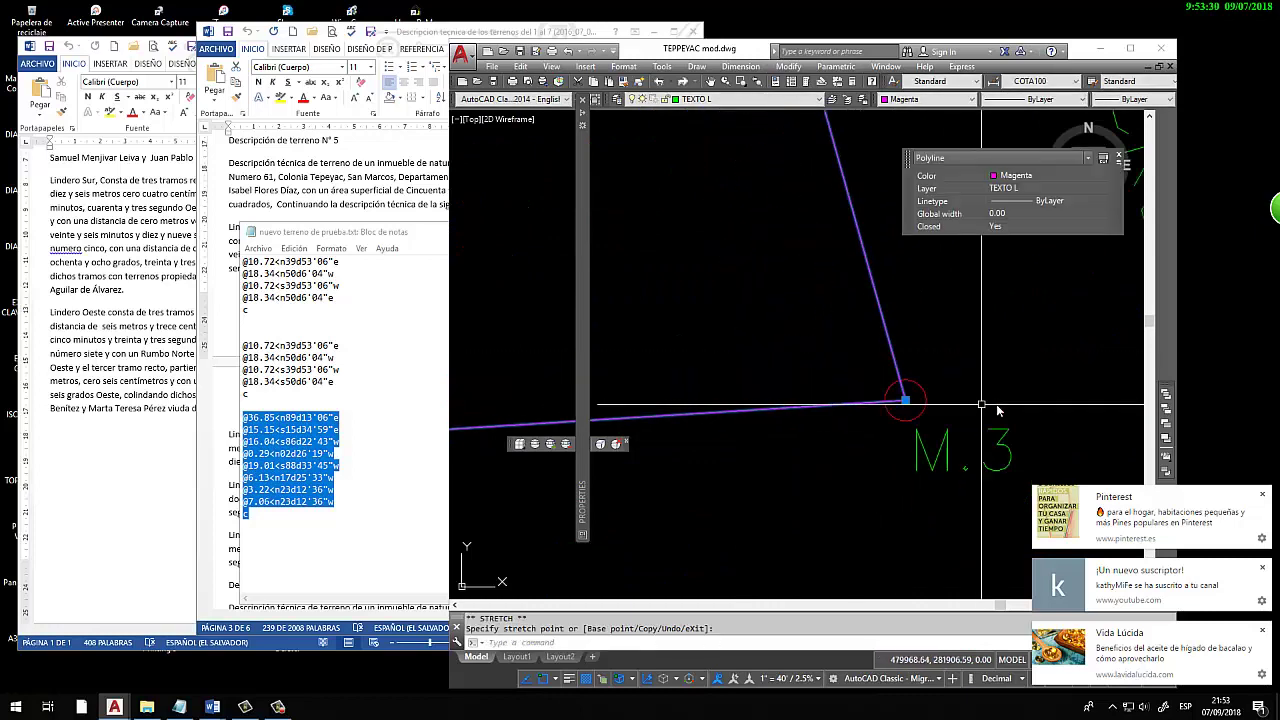
key("Escape")
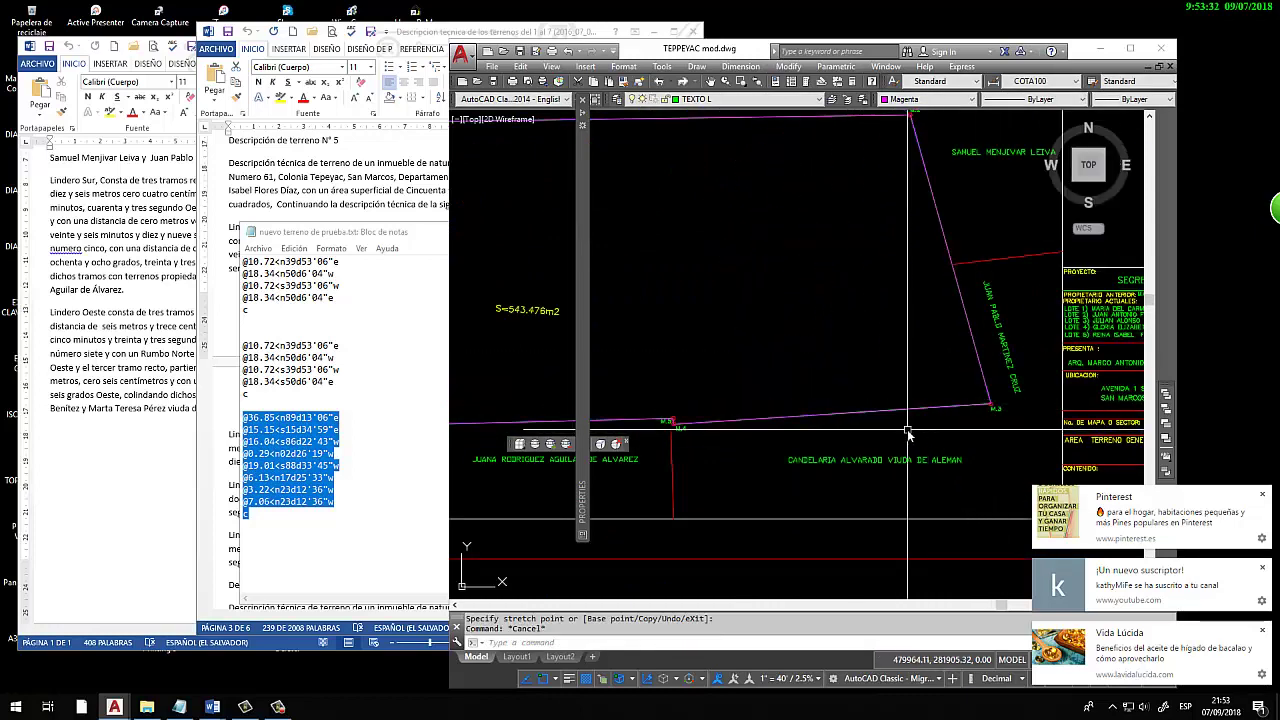
Select the magenta polyline and start an erase, then cancel it
scroll(907, 433, "down", 3)
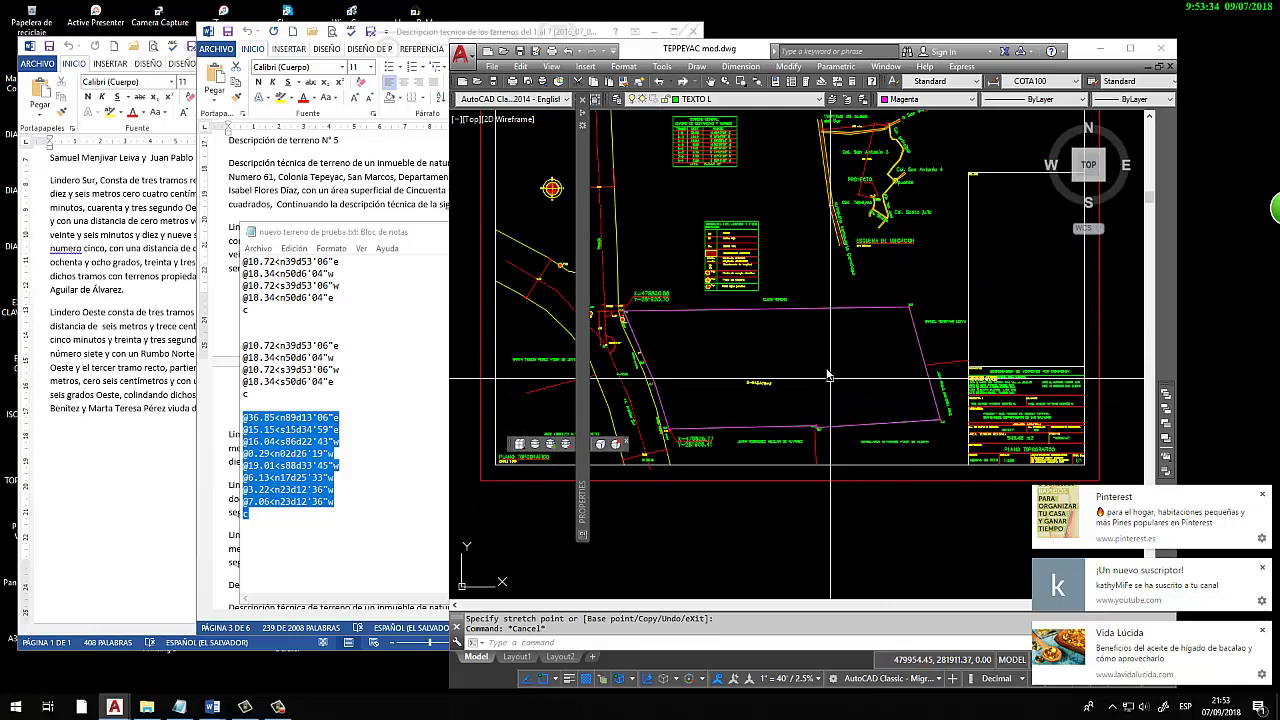
left_click(819, 308)
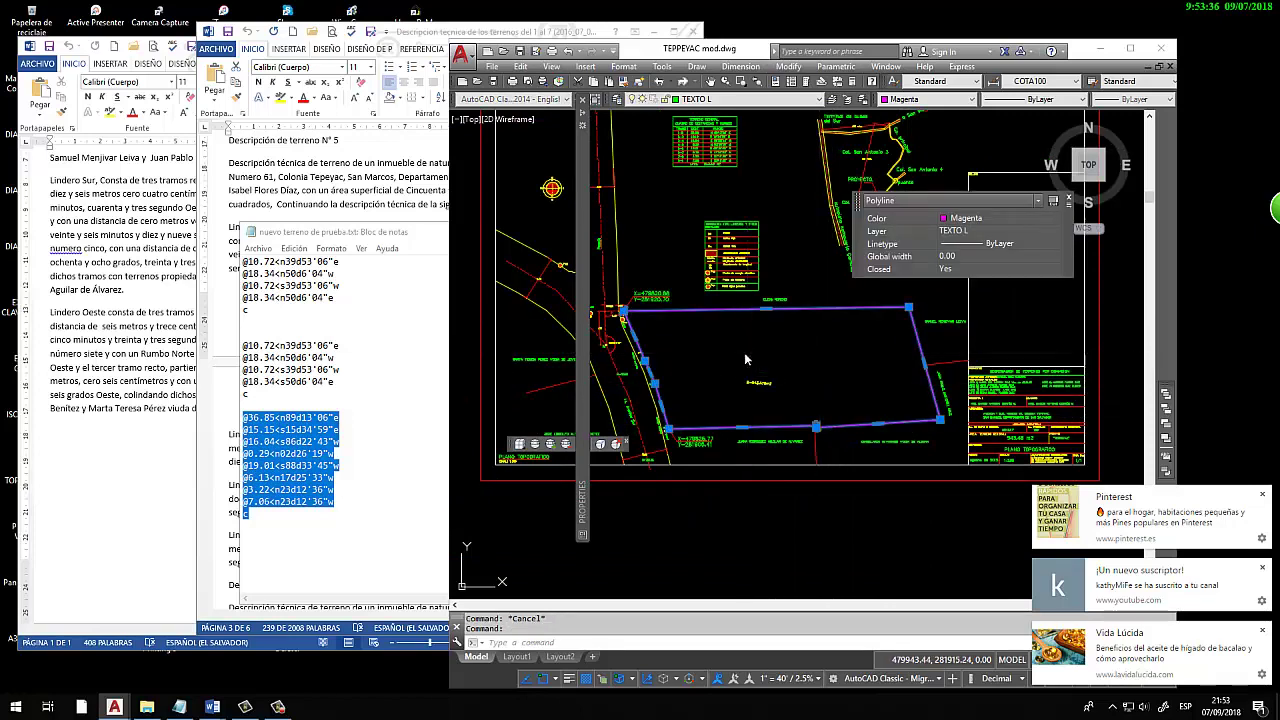
type("e")
key("Return")
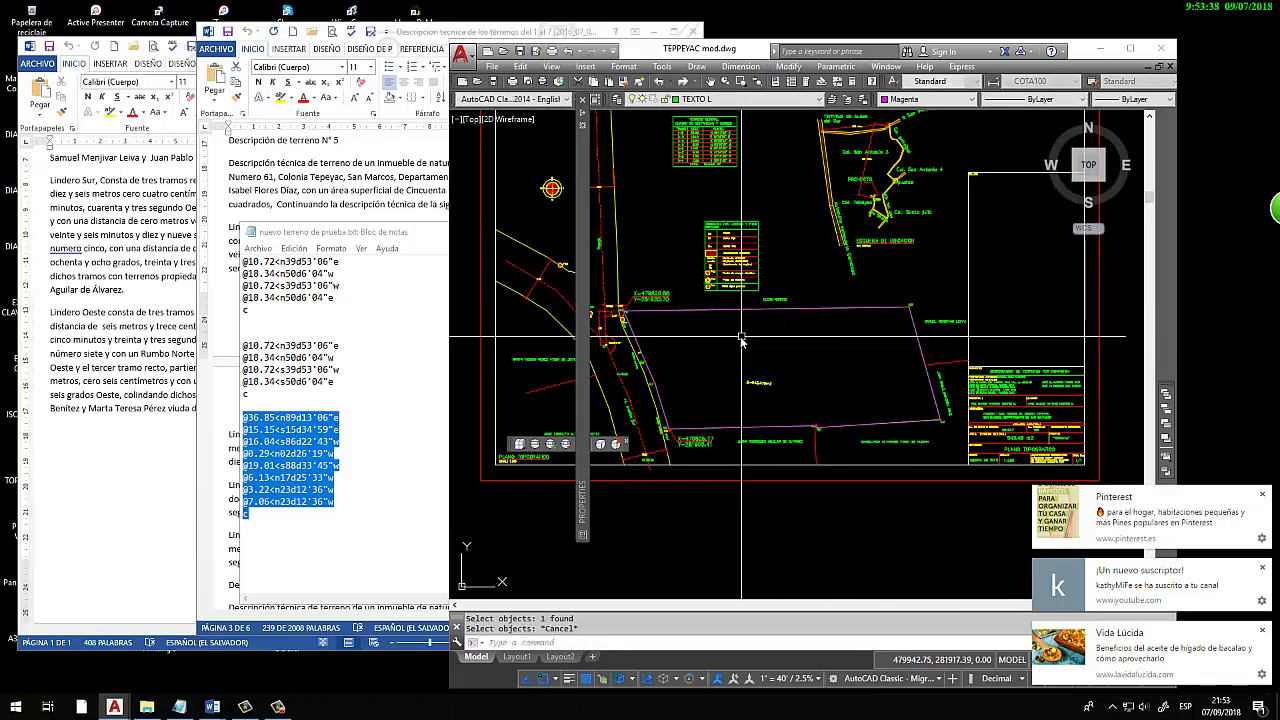
key("Escape")
scroll(740, 300, "up", 5)
Bring Notepad forward and narrow its window
scroll(740, 280, "up", 3)
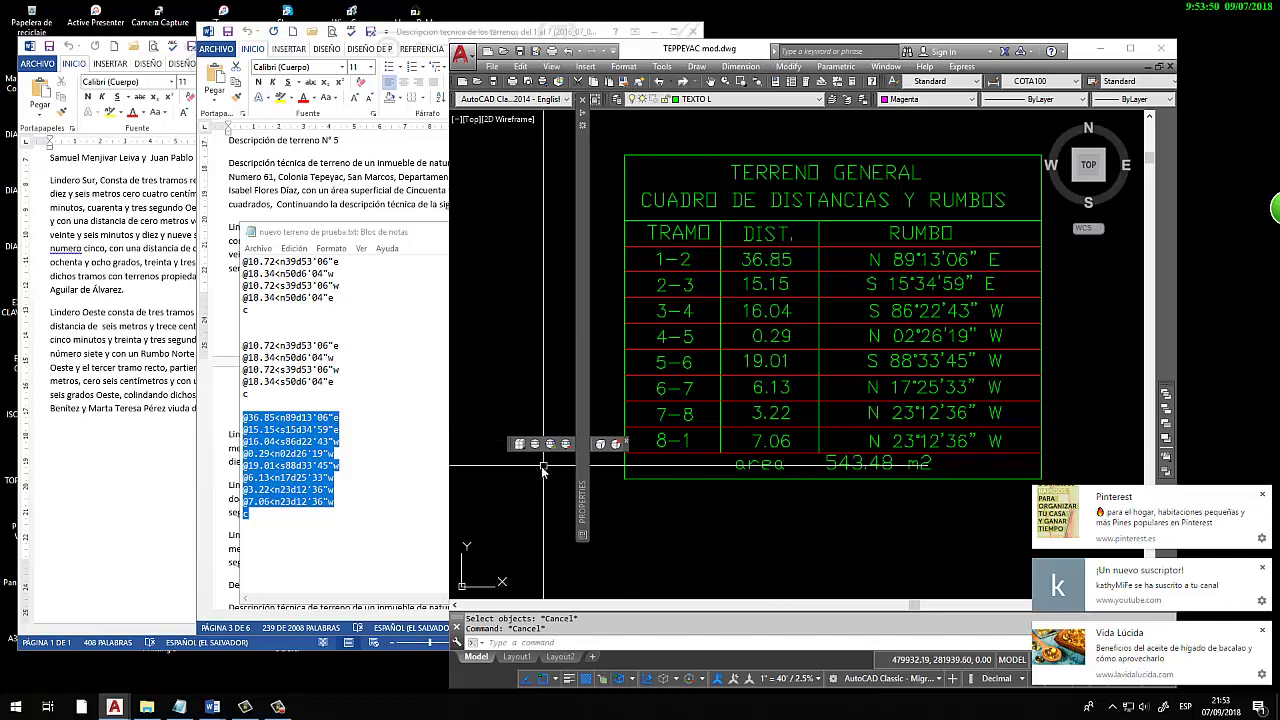
left_click(405, 456)
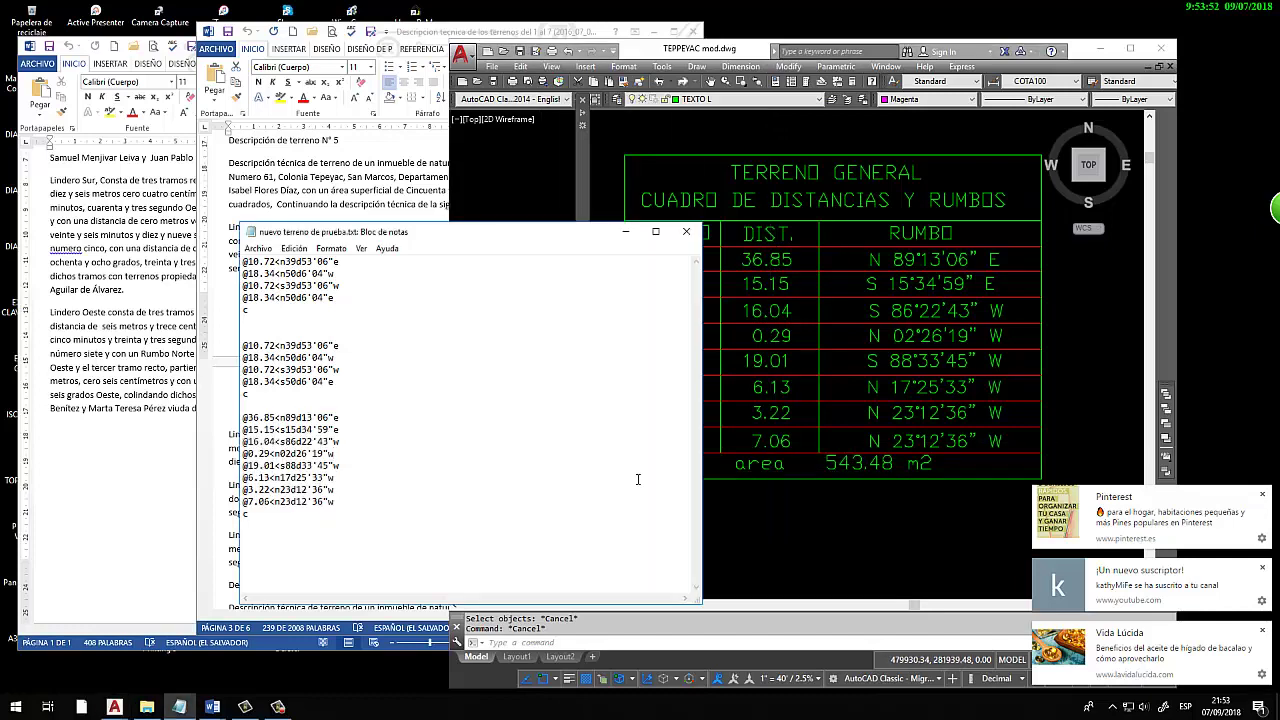
left_click_drag(698, 494, 487, 494)
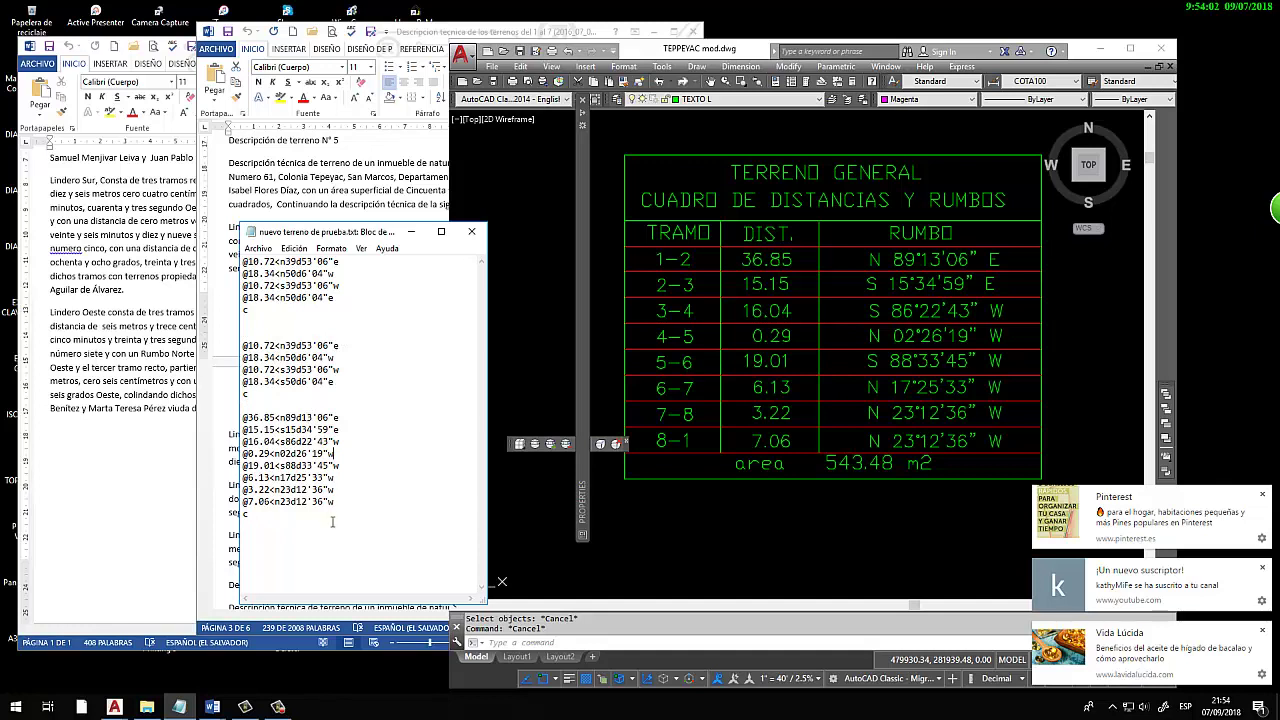
left_click_drag(252, 517, 243, 423)
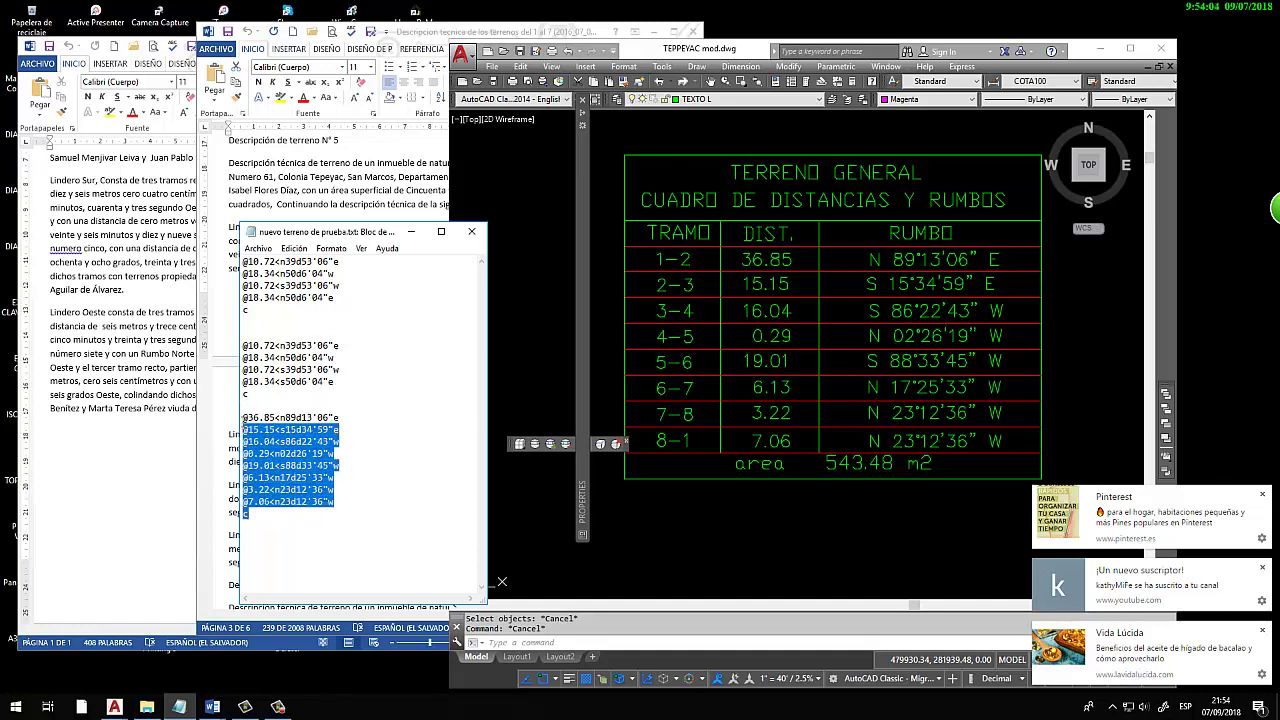
right_click(270, 438)
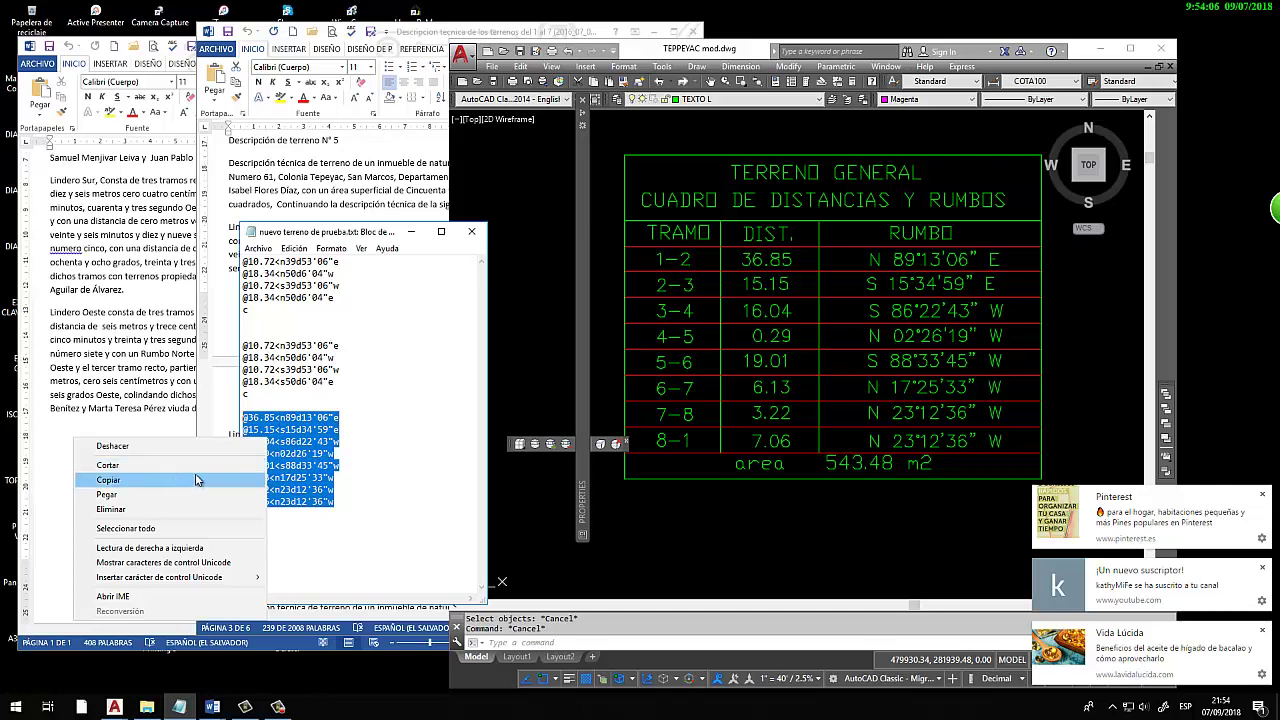
left_click(200, 482)
left_click(672, 577)
scroll(682, 555, "down", 3)
Erase the unwanted extra polyline with the E command
scroll(720, 500, "down", 3)
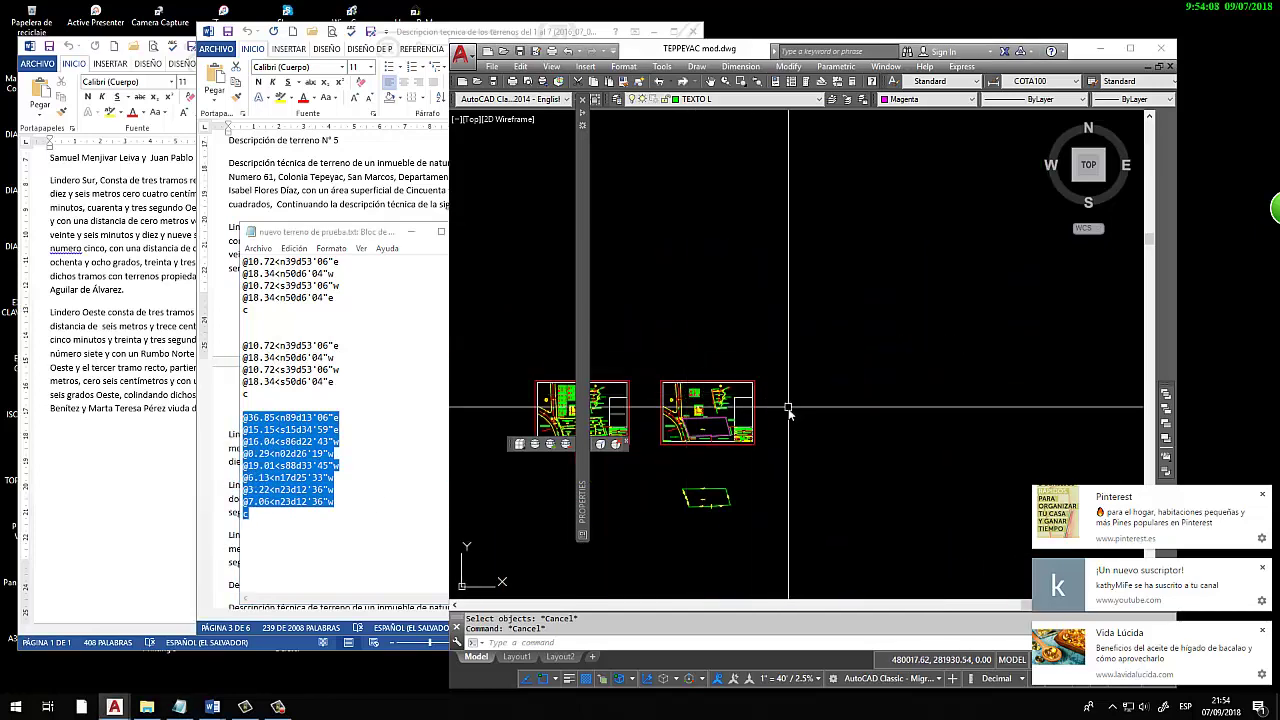
scroll(763, 460, "up", 3)
type("e")
key("Return")
left_click(690, 410)
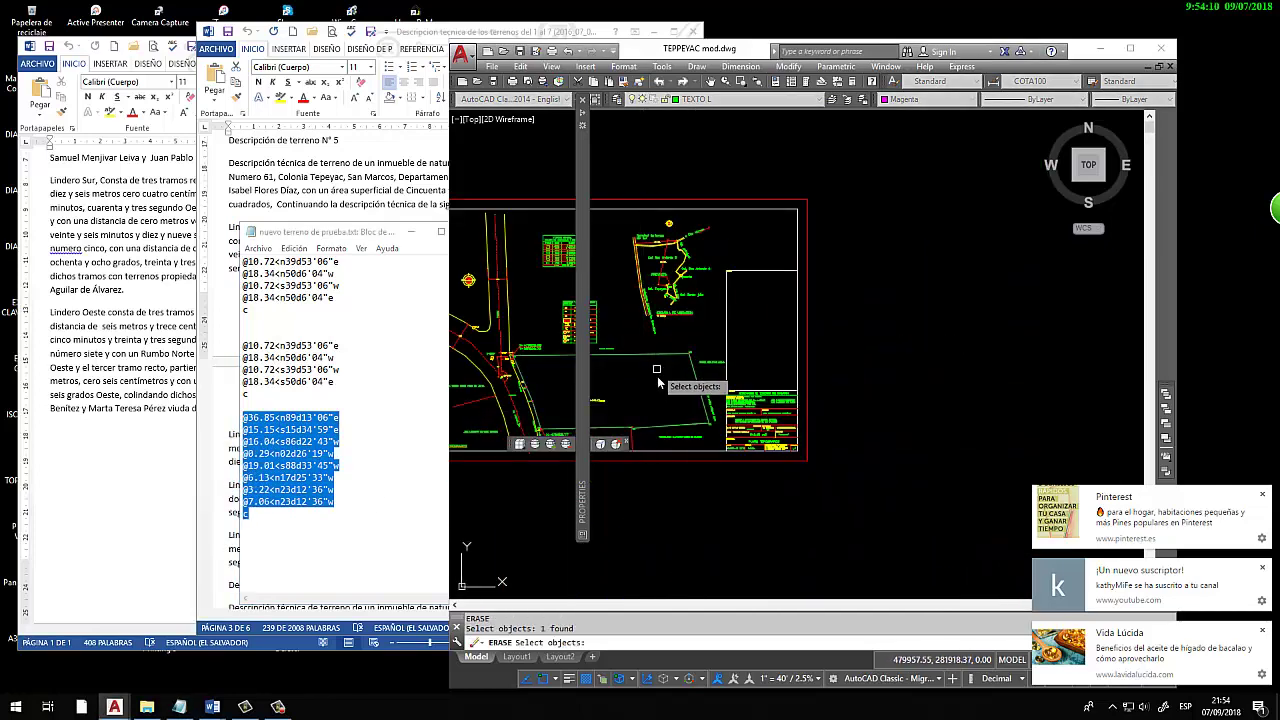
key("Return")
Start a new polyline at the lot corner, then cancel it with Esc
scroll(755, 393, "up", 2)
scroll(742, 376, "up", 2)
scroll(730, 360, "up", 2)
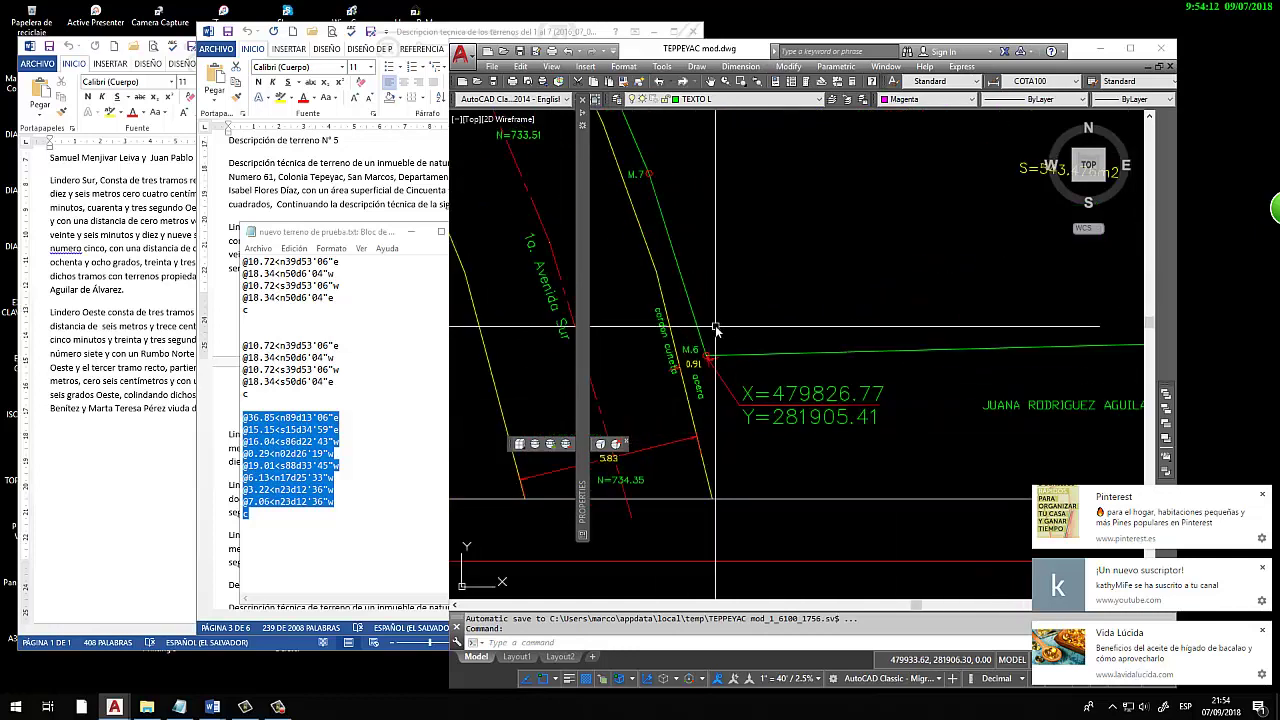
scroll(718, 345, "up", 2)
type("pl")
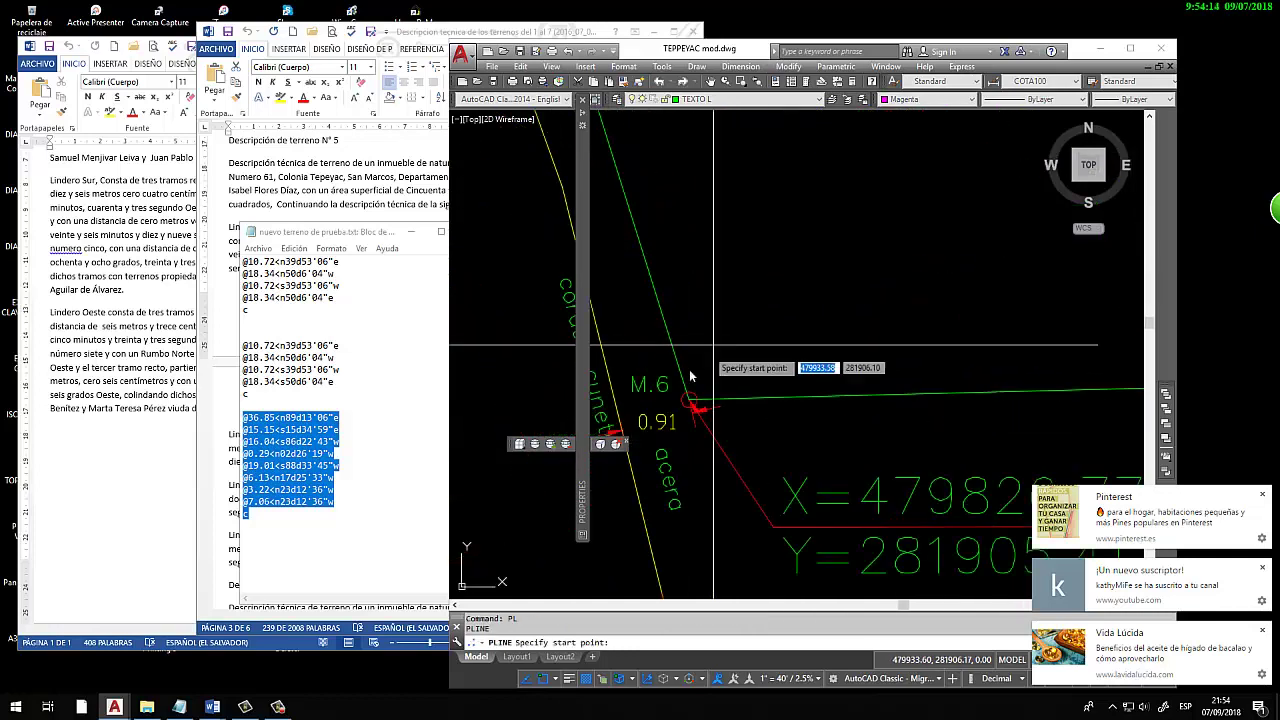
key("Return")
left_click(690, 401)
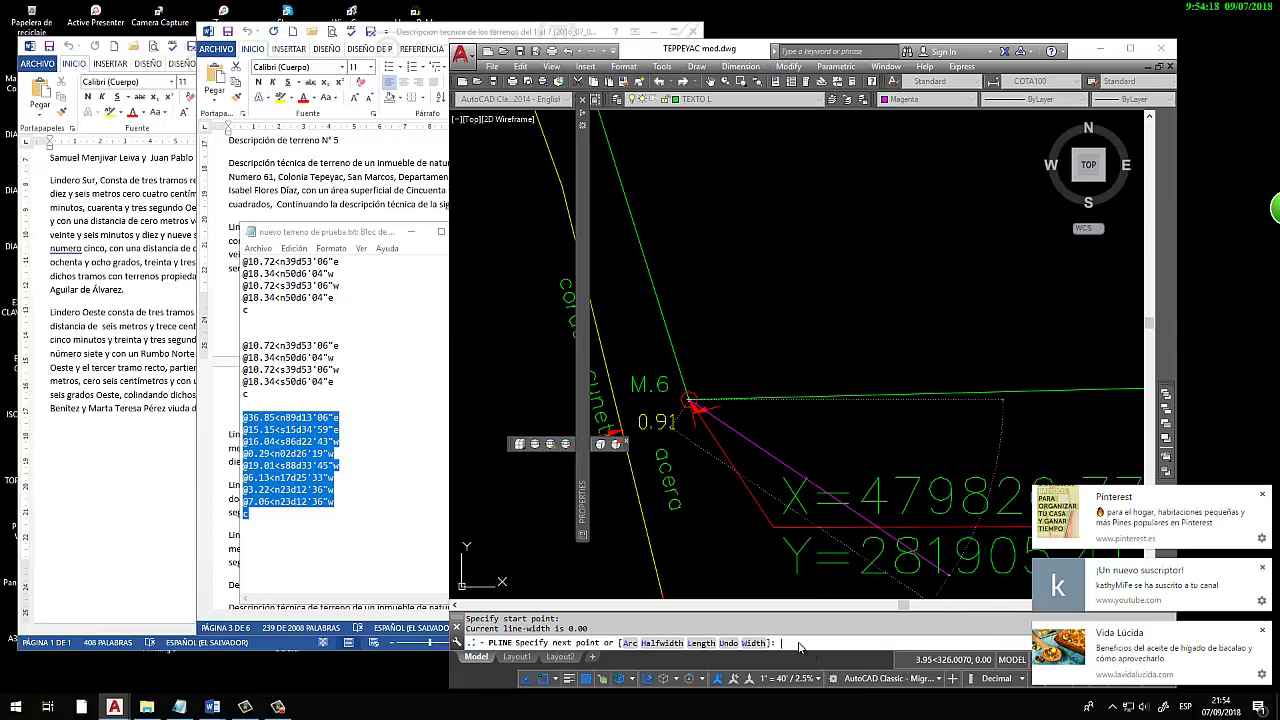
key("Escape")
Zoom out and start the MOVE command for the magenta lot boundary
scroll(716, 425, "down", 2)
scroll(716, 425, "down", 2)
scroll(716, 425, "down", 5)
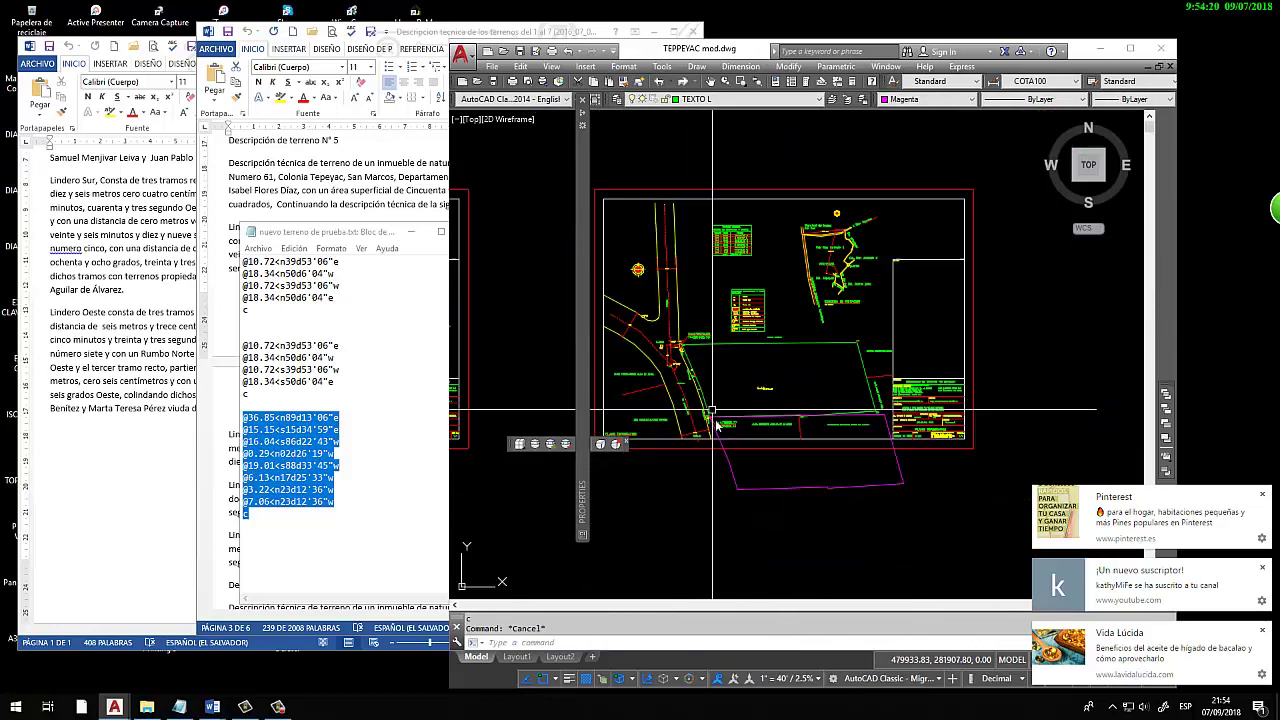
scroll(716, 425, "up", 3)
scroll(716, 425, "up", 3)
type("m")
key("Return")
Move the window-selected magenta boundary from its corner onto the survey lot corner
left_click_drag(760, 520, 717, 554)
key("Return")
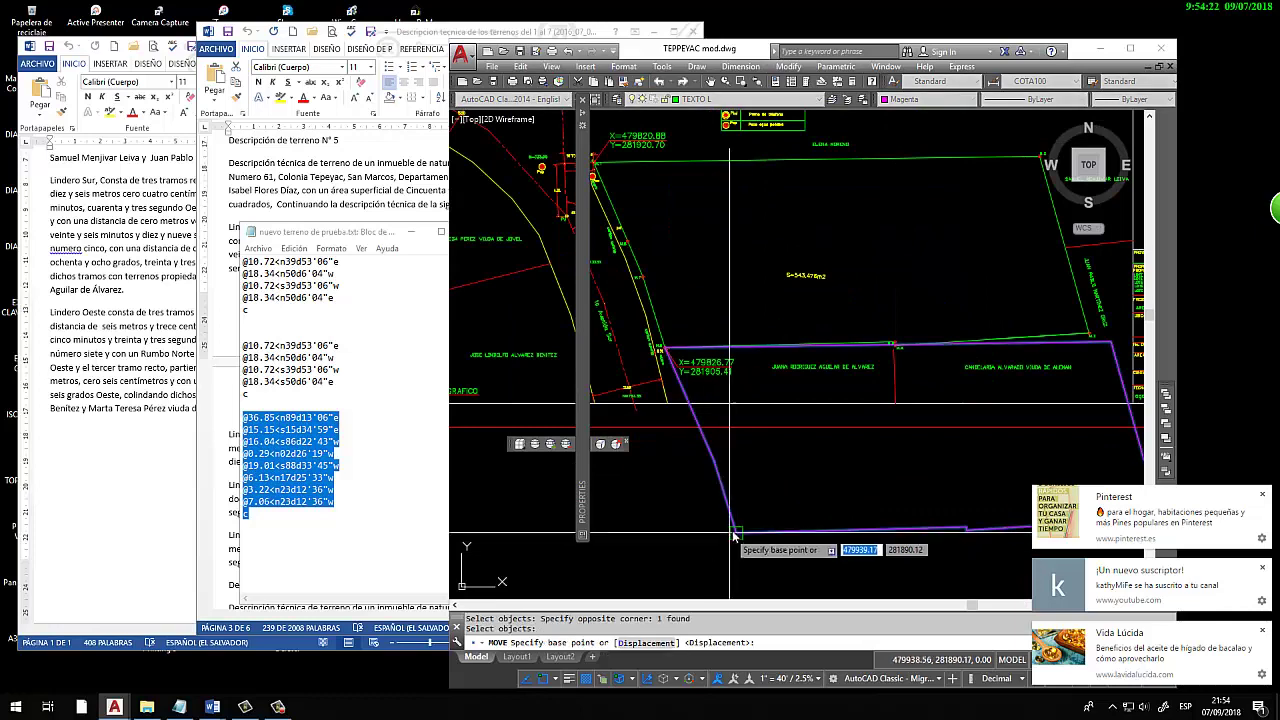
scroll(735, 525, "up", 2)
scroll(722, 480, "up", 3)
scroll(713, 445, "up", 3)
left_click(711, 437)
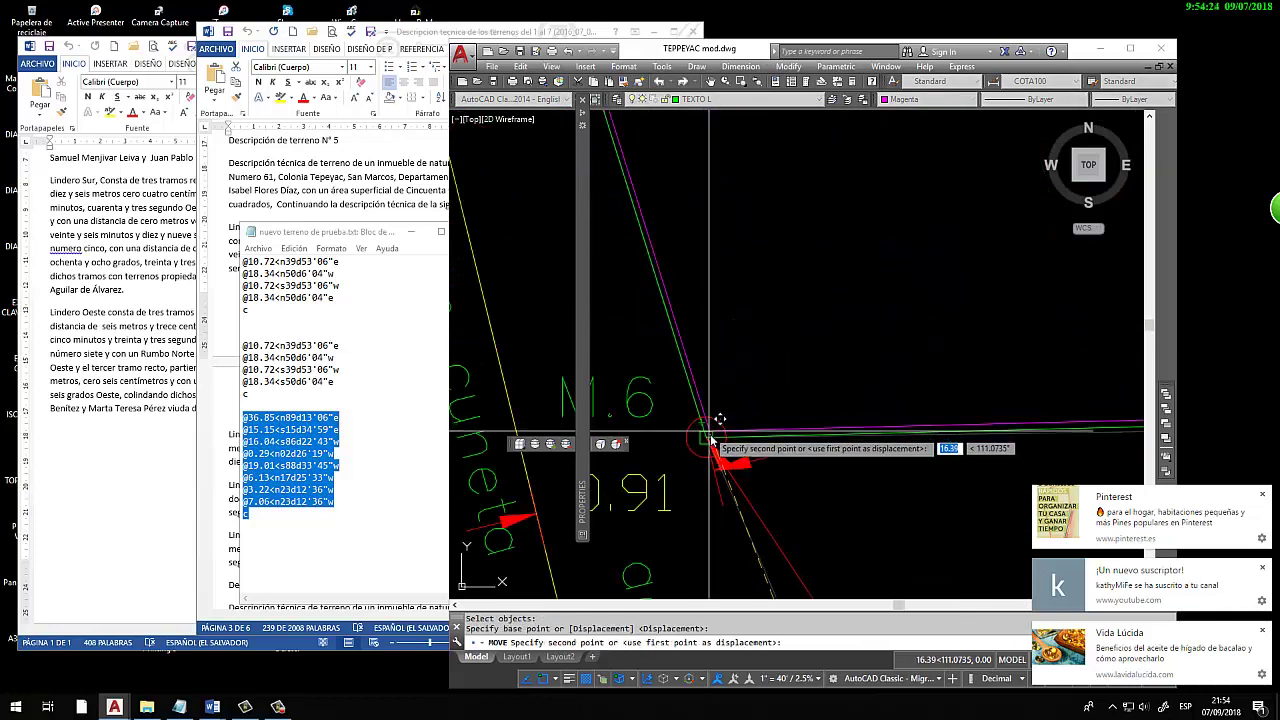
scroll(714, 430, "up", 6)
scroll(716, 440, "up", 4)
scroll(726, 415, "up", 2)
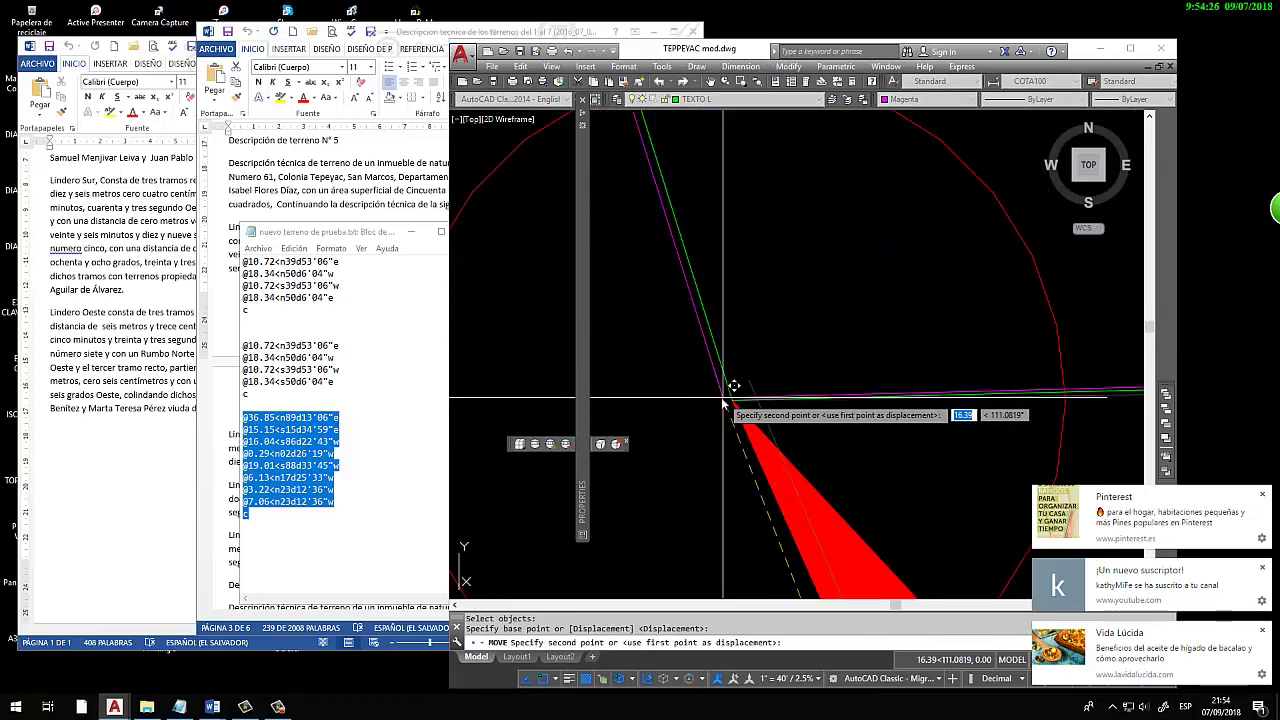
left_click(724, 406)
scroll(724, 412, "down", 3)
scroll(724, 417, "down", 3)
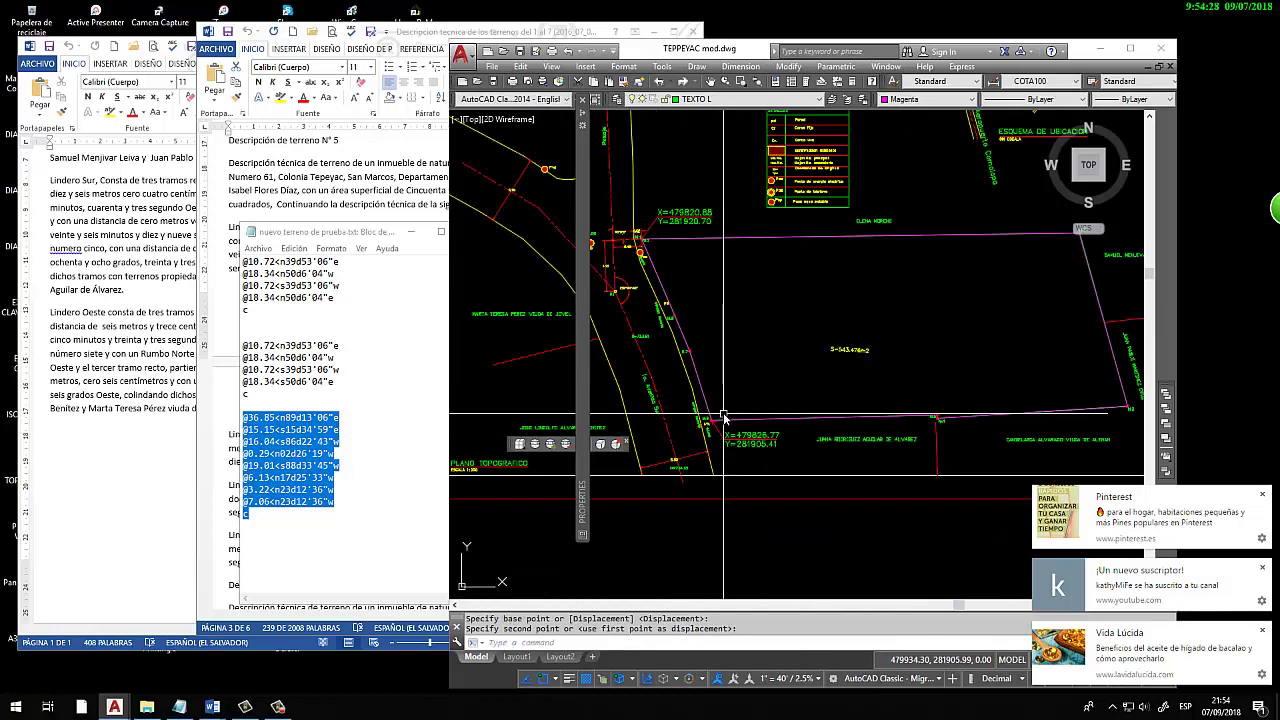
scroll(750, 400, "down", 1)
scroll(790, 380, "down", 1)
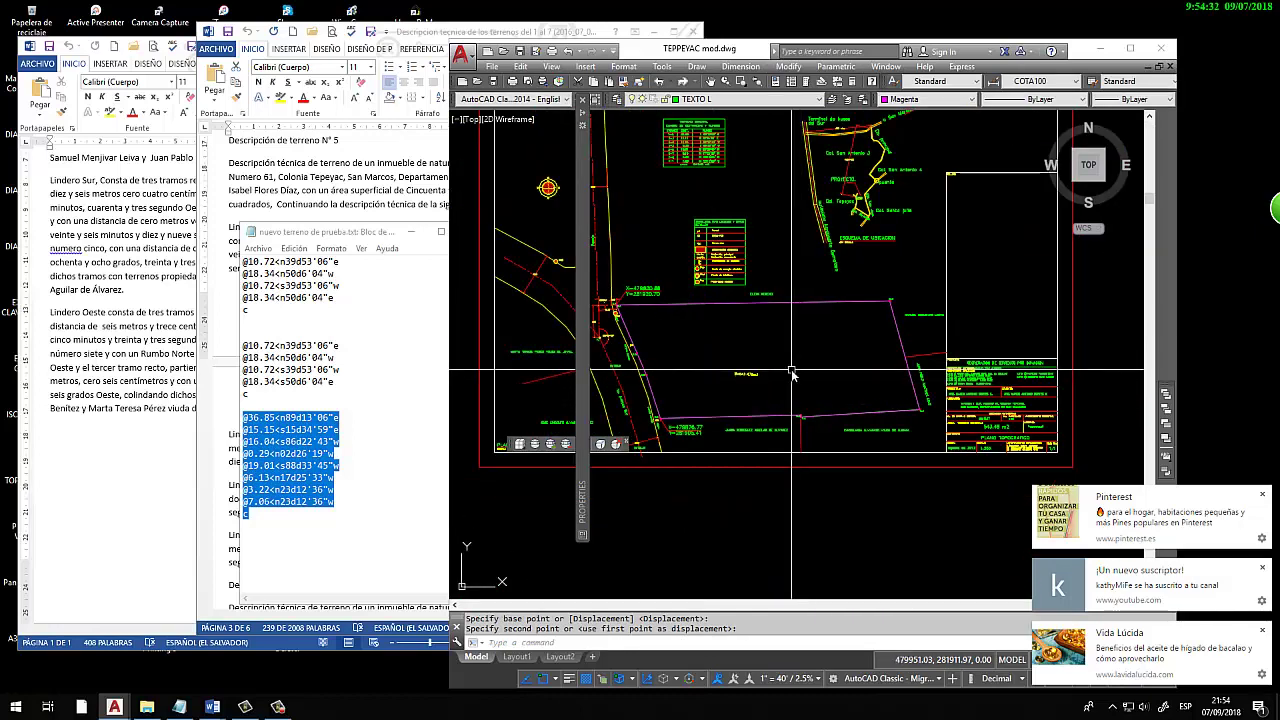
Move the magenta boundary again, placing it to the right of the plan
key("Return")
left_click(715, 302)
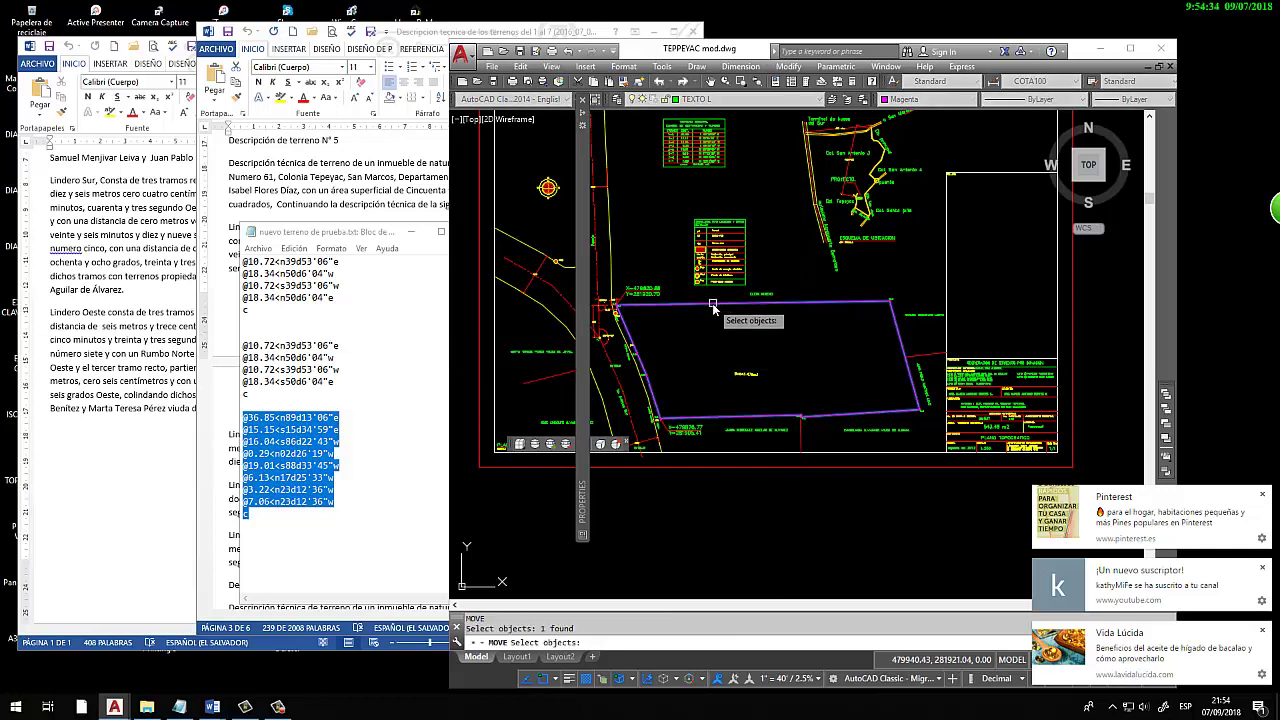
key("Return")
left_click(732, 320)
scroll(718, 345, "down", 3)
left_click(760, 355)
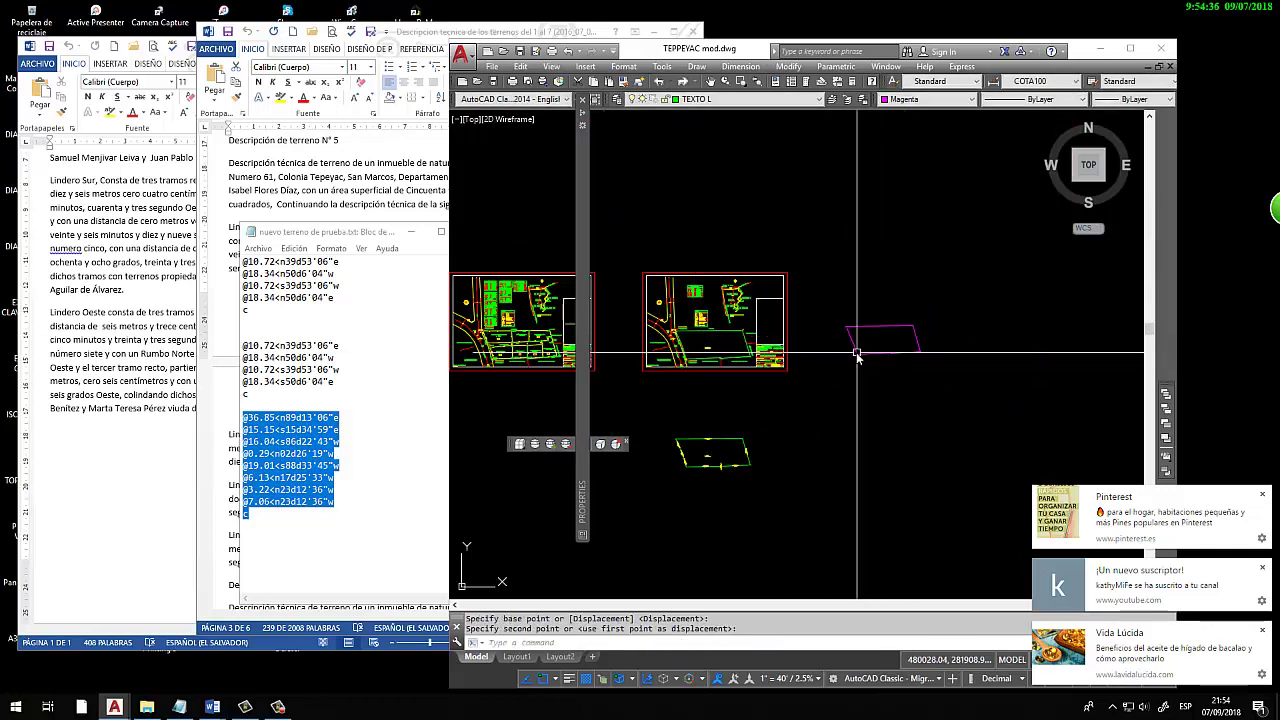
middle_click_drag(760, 355, 838, 328)
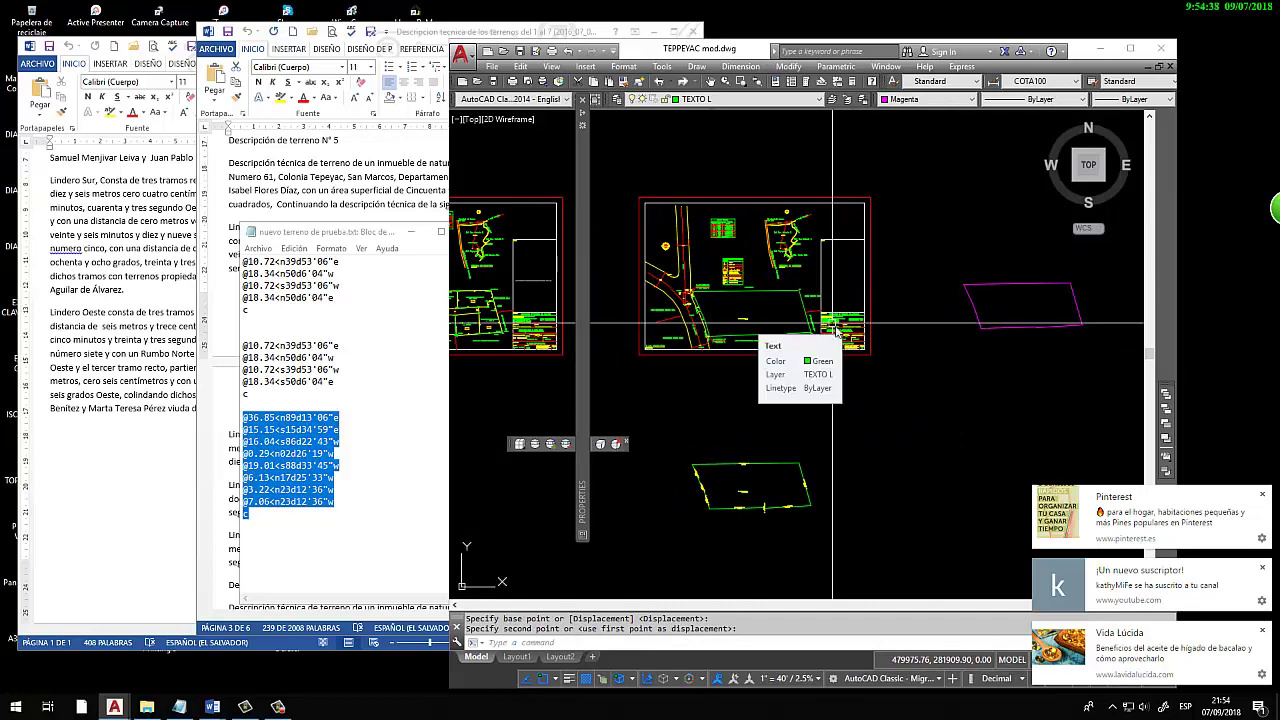
scroll(868, 313, "down", 4)
Window-select the magenta boundary and move it beside the green survey lot outline
left_click(907, 336)
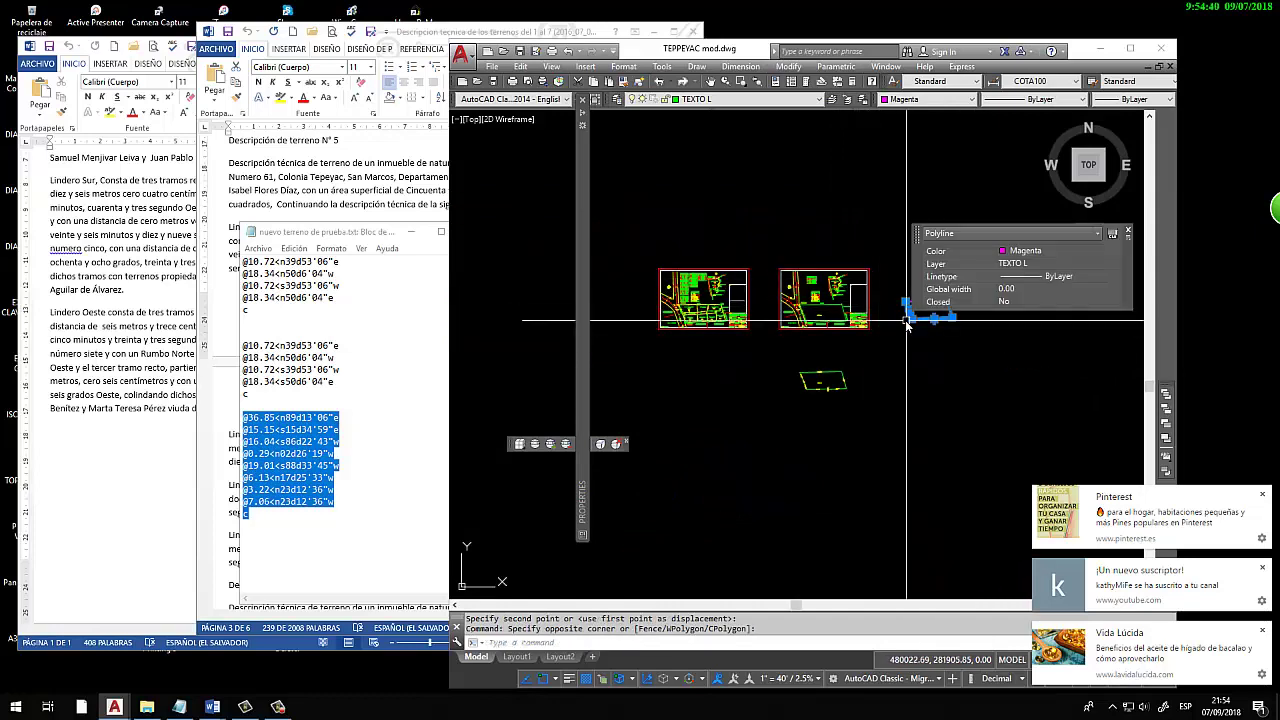
type("m")
key("Return")
left_click(905, 318)
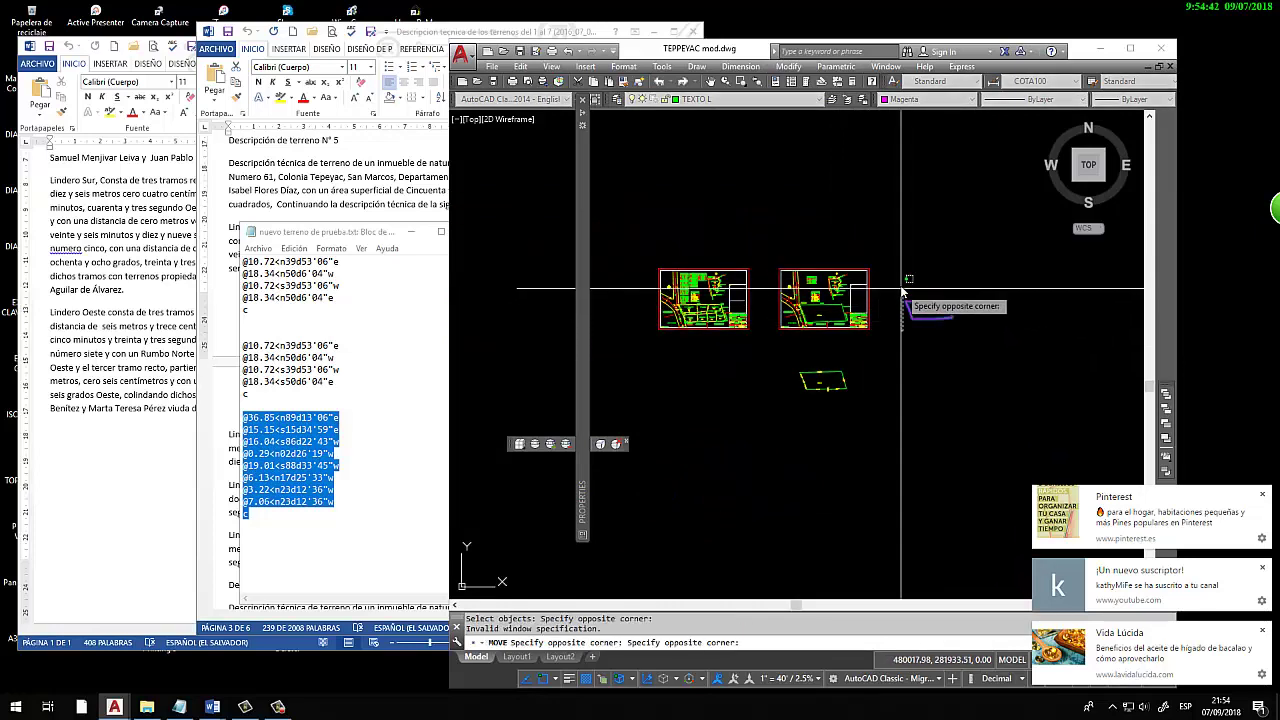
left_click(975, 288)
key("Return")
left_click(916, 355)
left_click(868, 432)
scroll(868, 432, "up", 3)
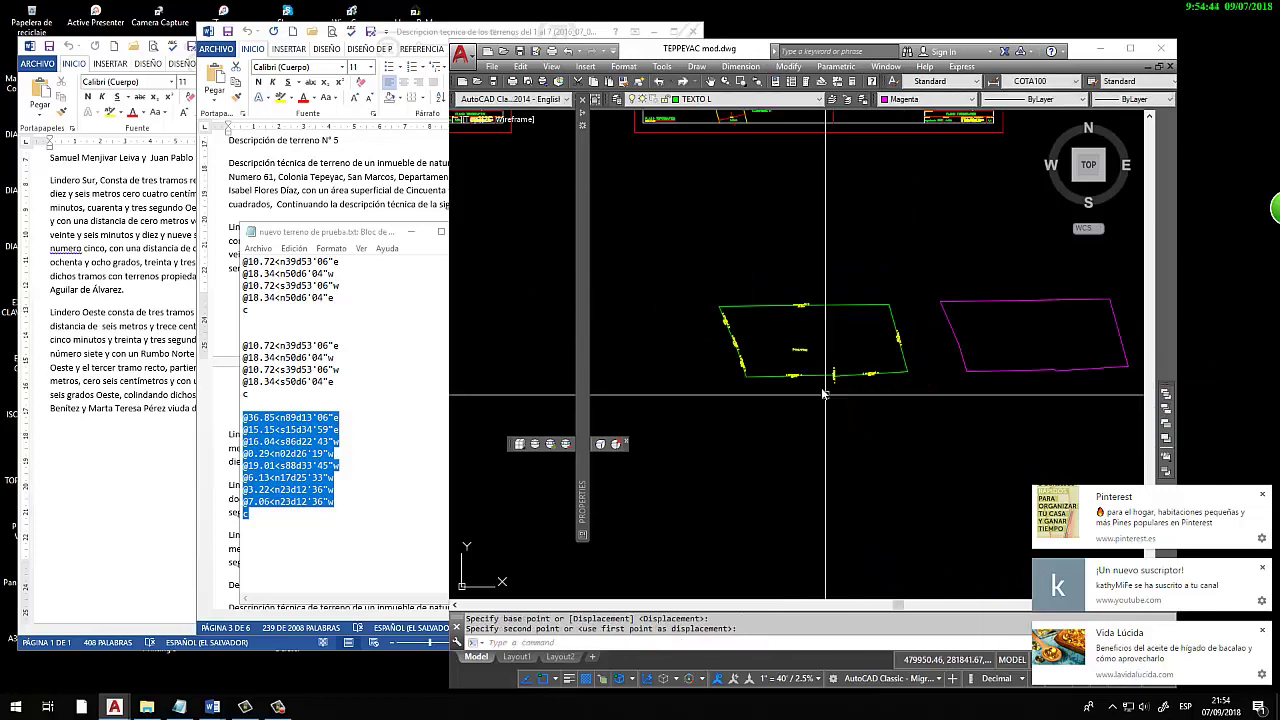
scroll(840, 360, "up", 3)
scroll(823, 318, "up", 2)
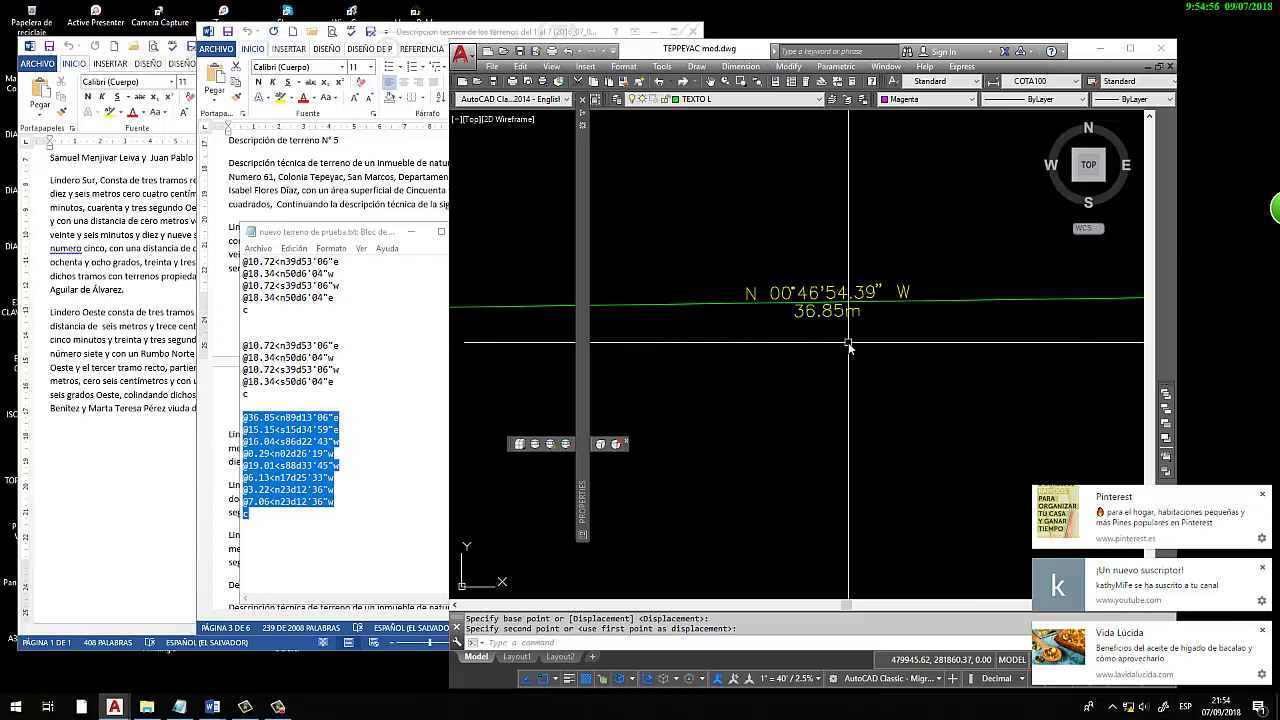
Inspect the lot's bearing and distance labels, then switch to the X-REF TOPOGRAFIA.dwg drawing
scroll(848, 345, "down", 3)
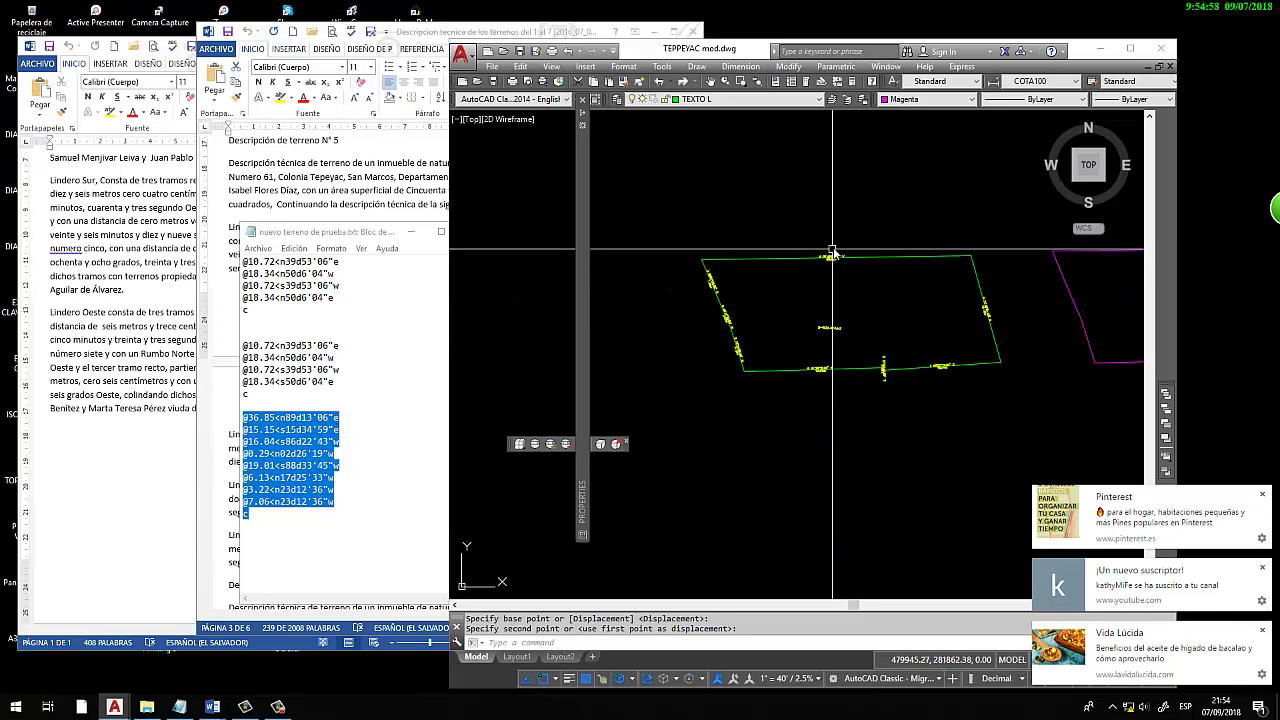
scroll(863, 309, "up", 3)
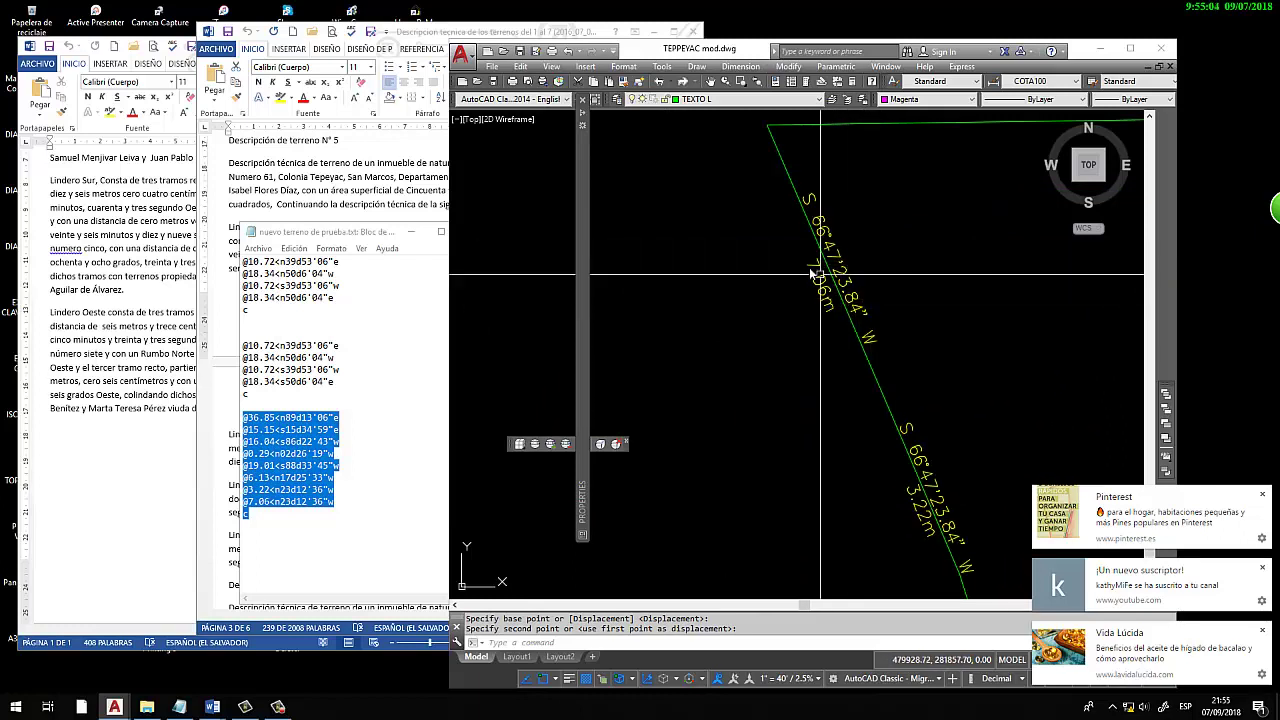
scroll(771, 237, "down", 3)
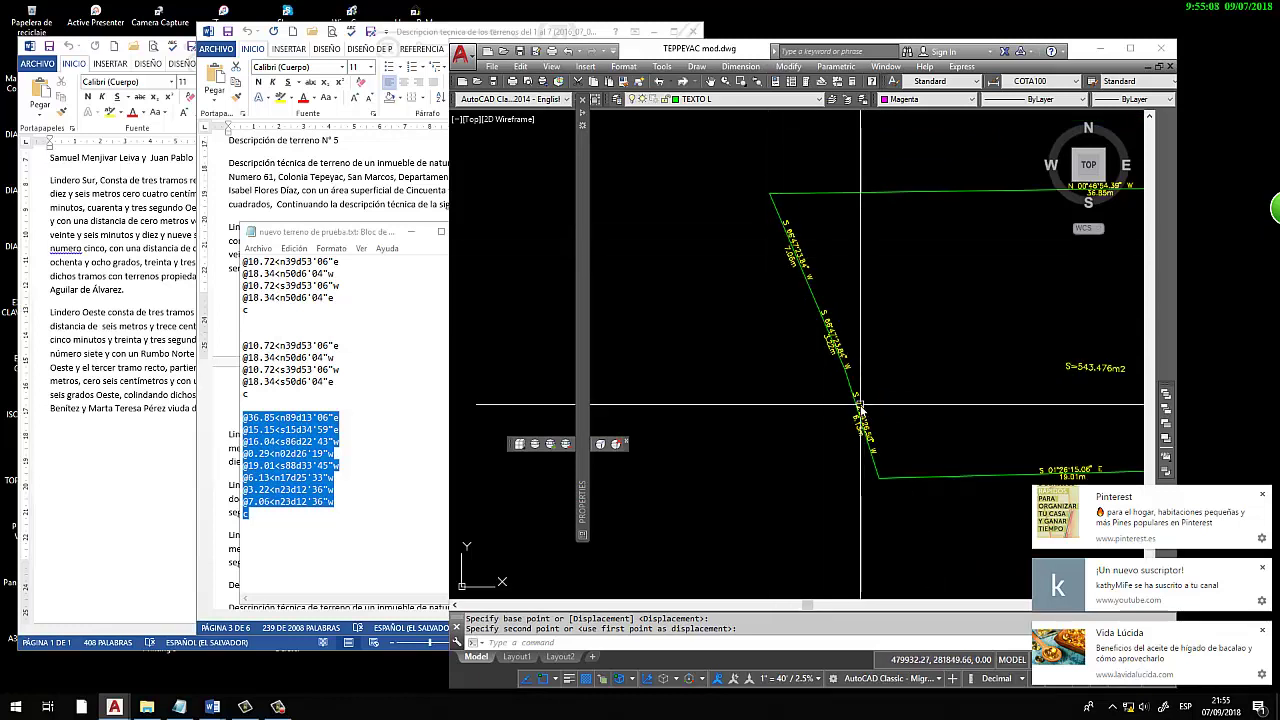
middle_click_drag(860, 408, 685, 311)
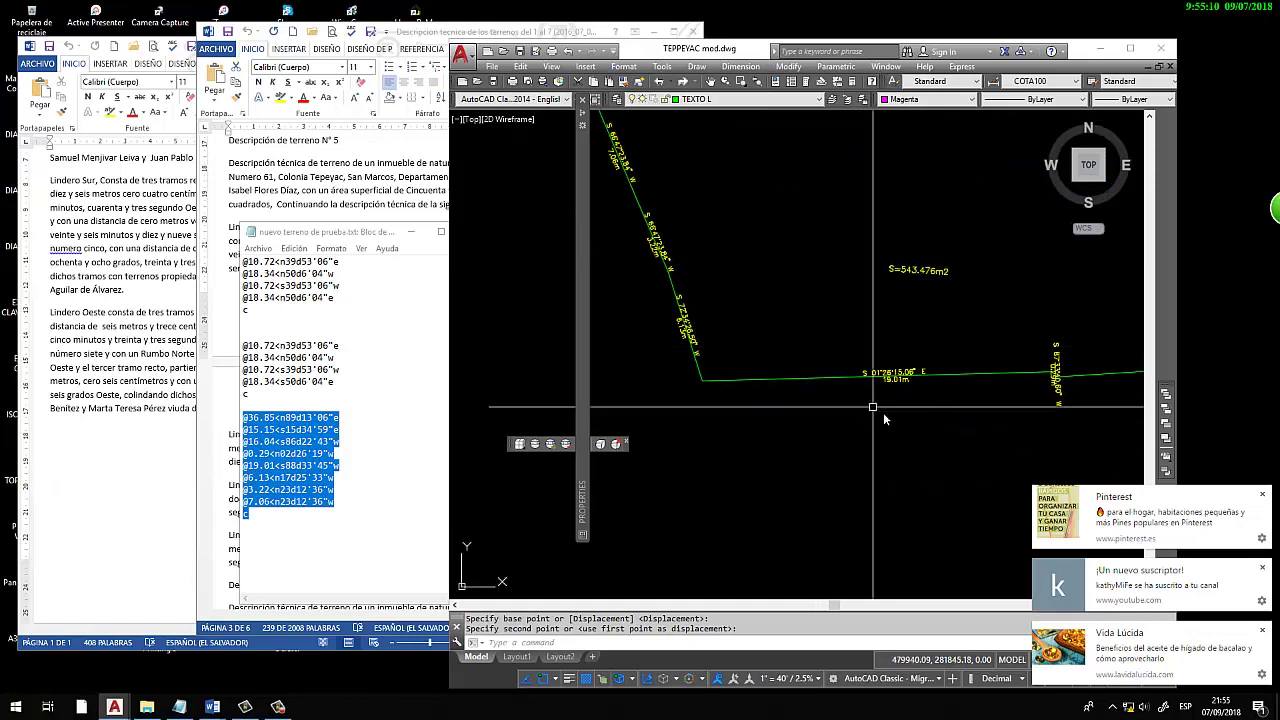
scroll(940, 405, "down", 2)
scroll(933, 408, "up", 5)
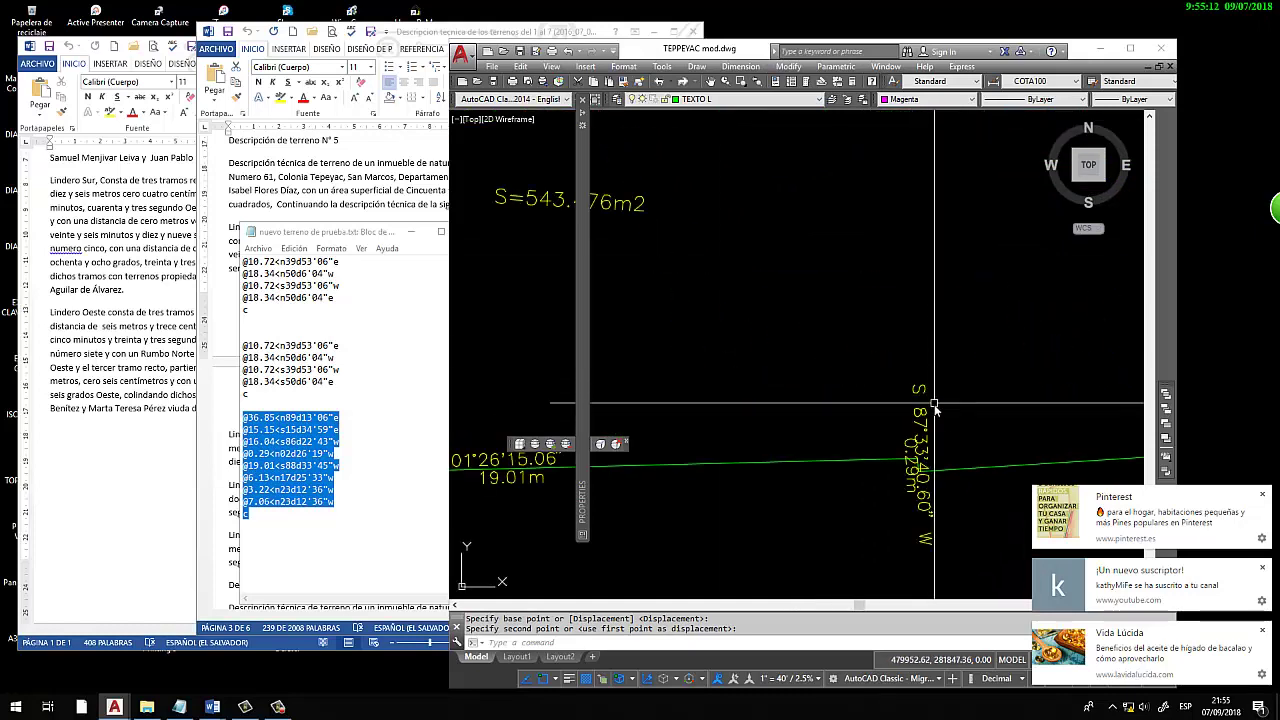
scroll(933, 408, "down", 5)
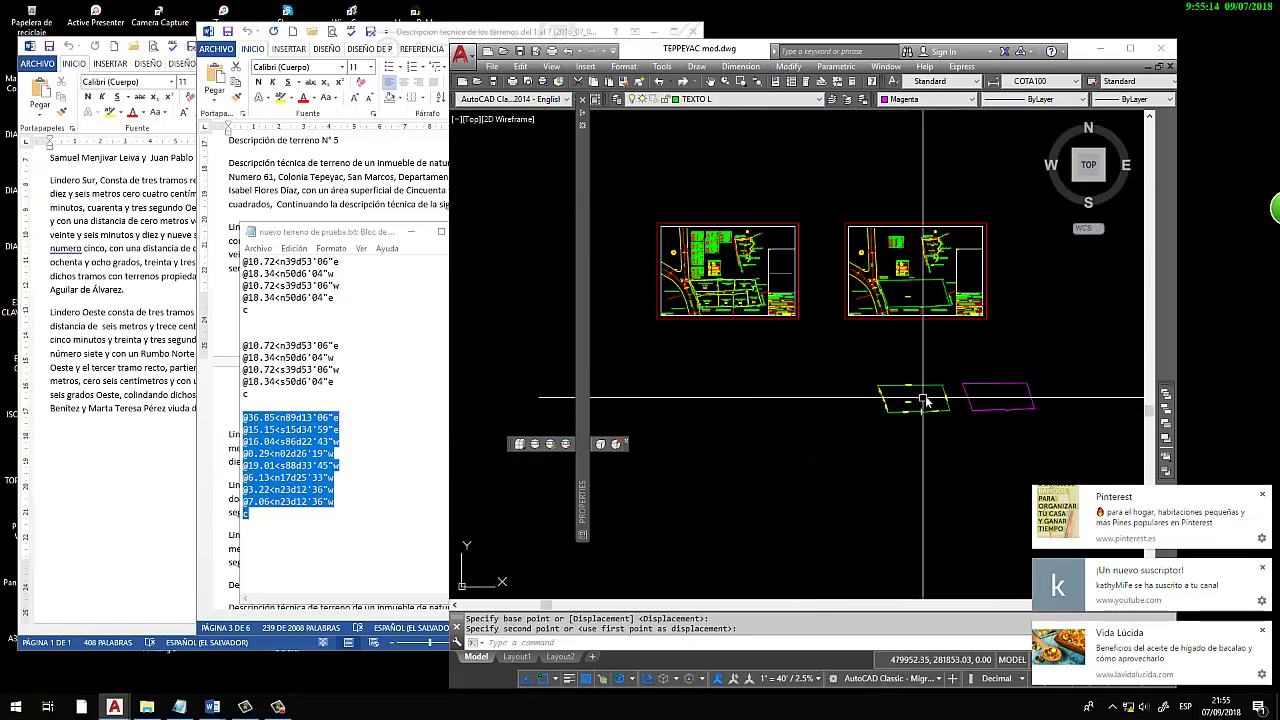
scroll(919, 424, "up", 5)
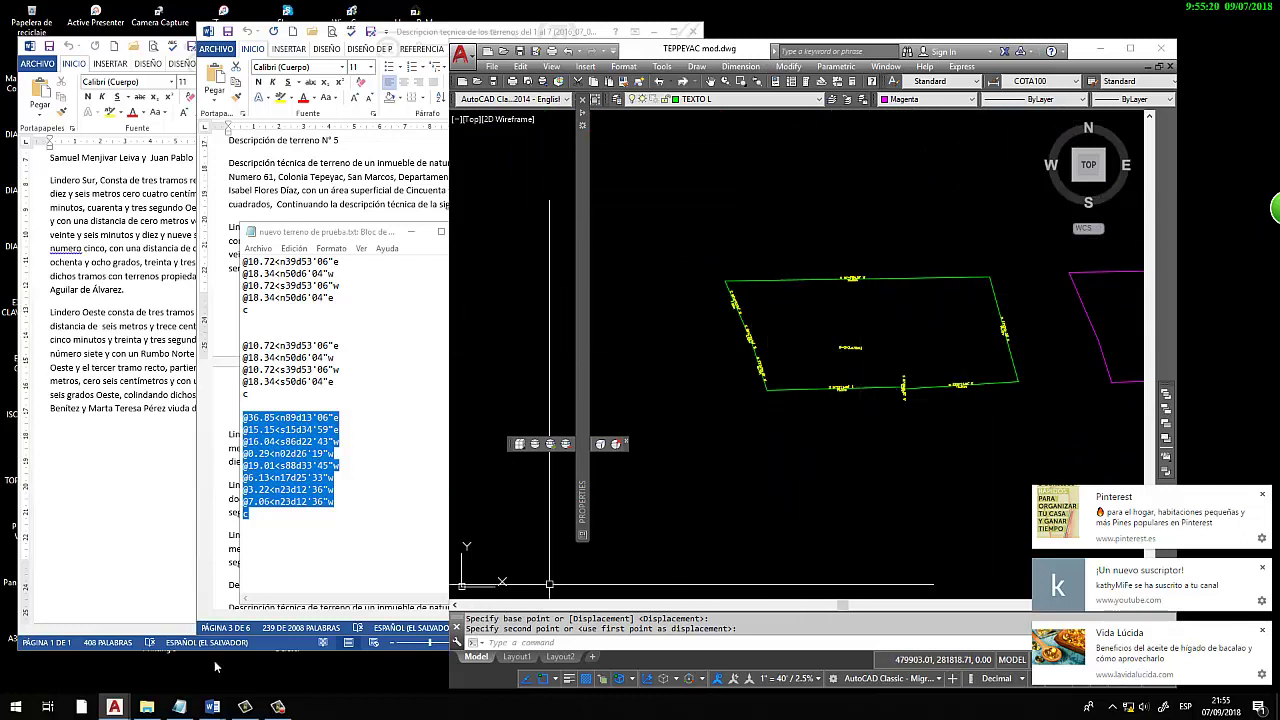
left_click(278, 706)
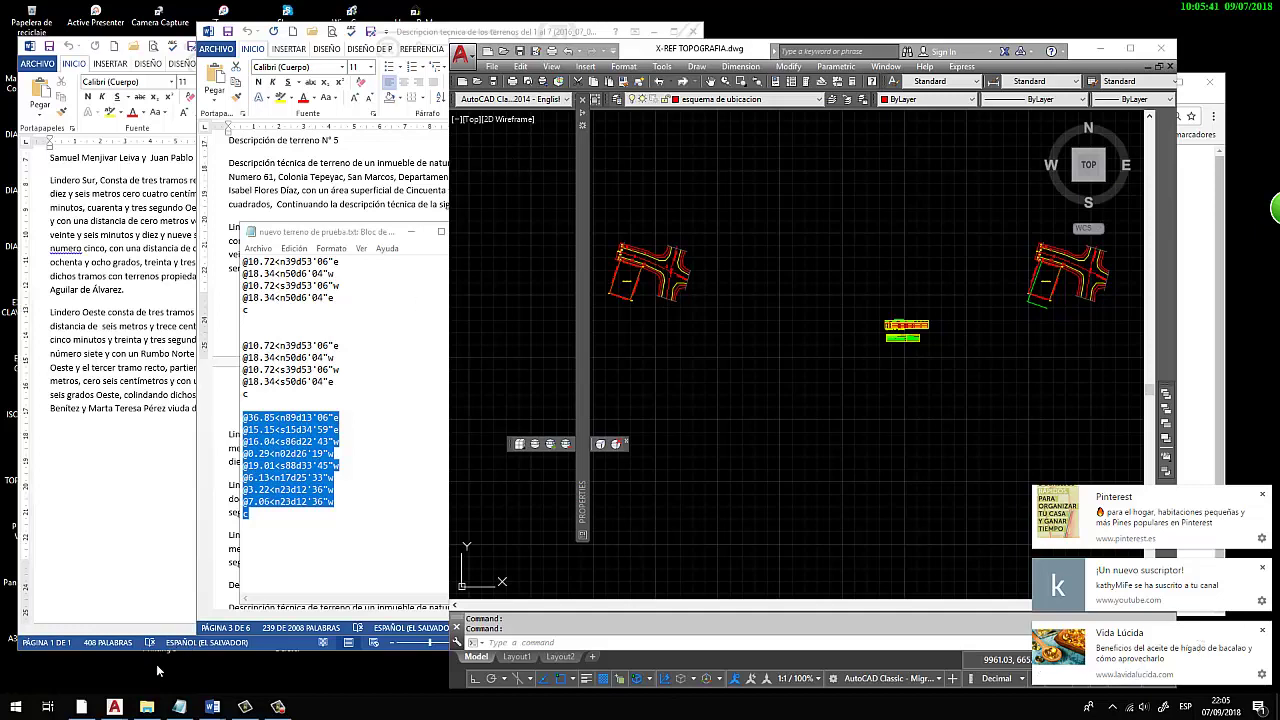
Browse the USB drive's top-level folders in File Explorer
left_click(147, 707)
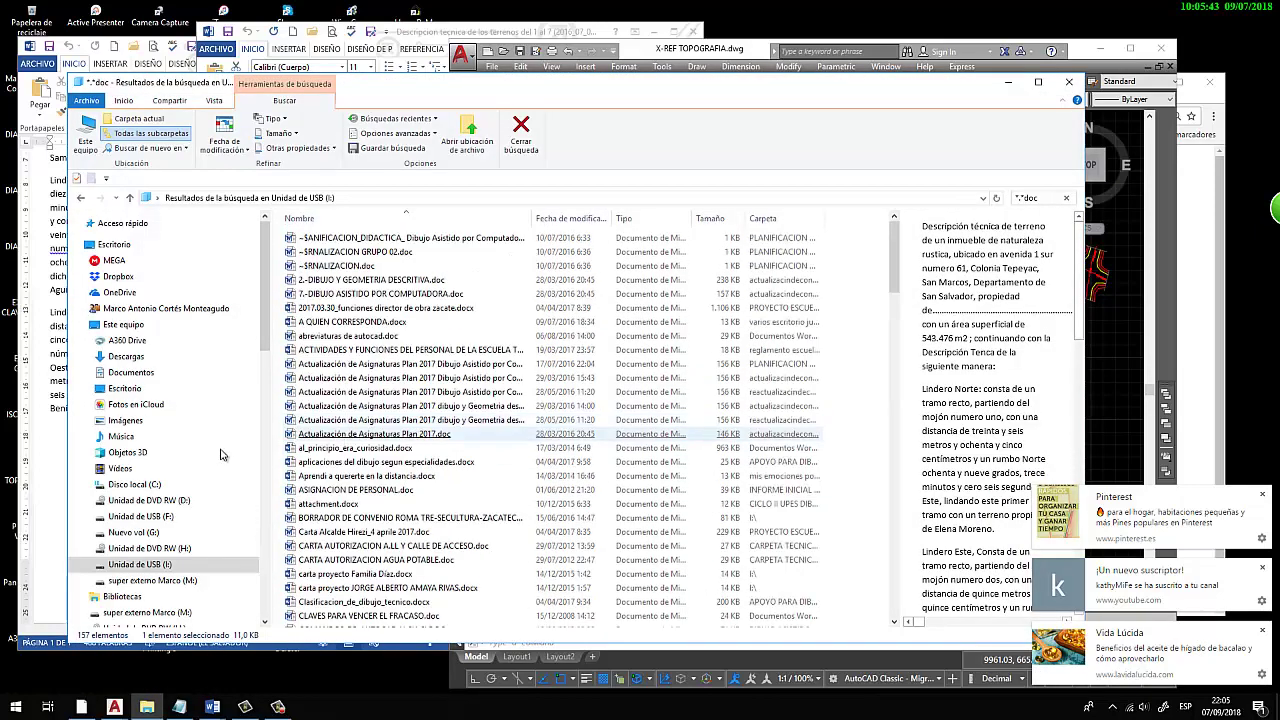
left_click(165, 567)
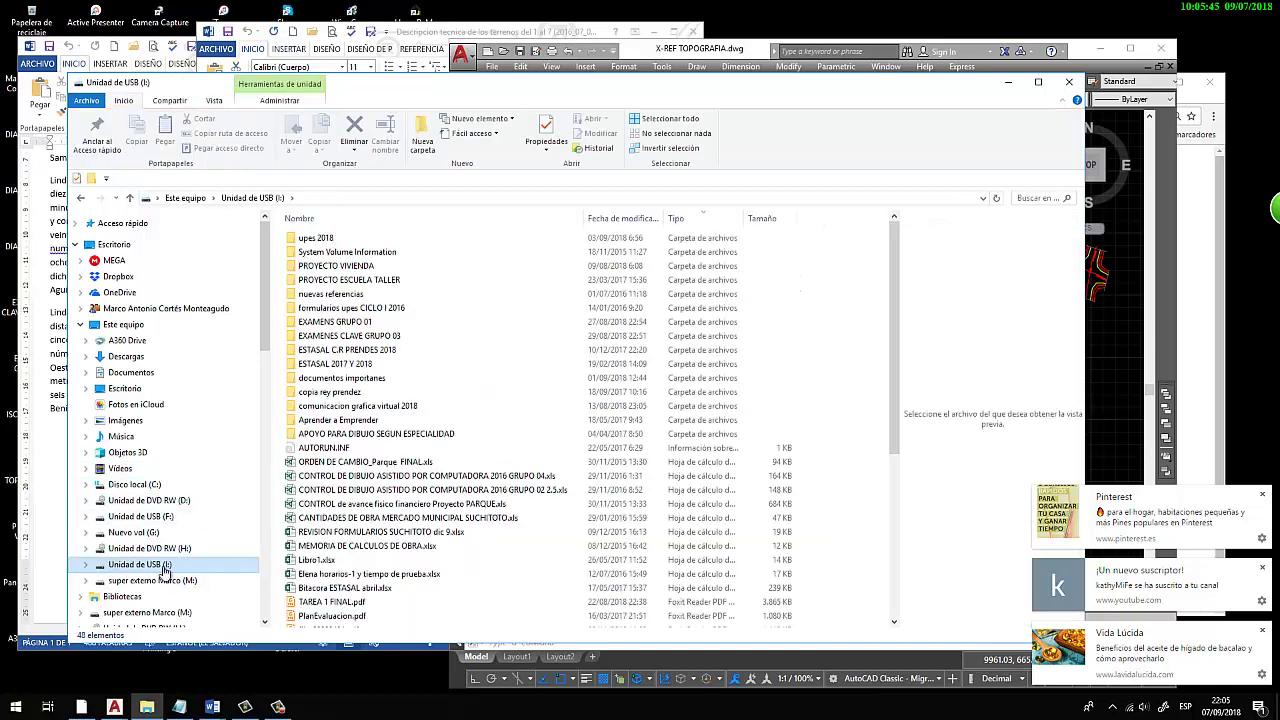
left_click(410, 351)
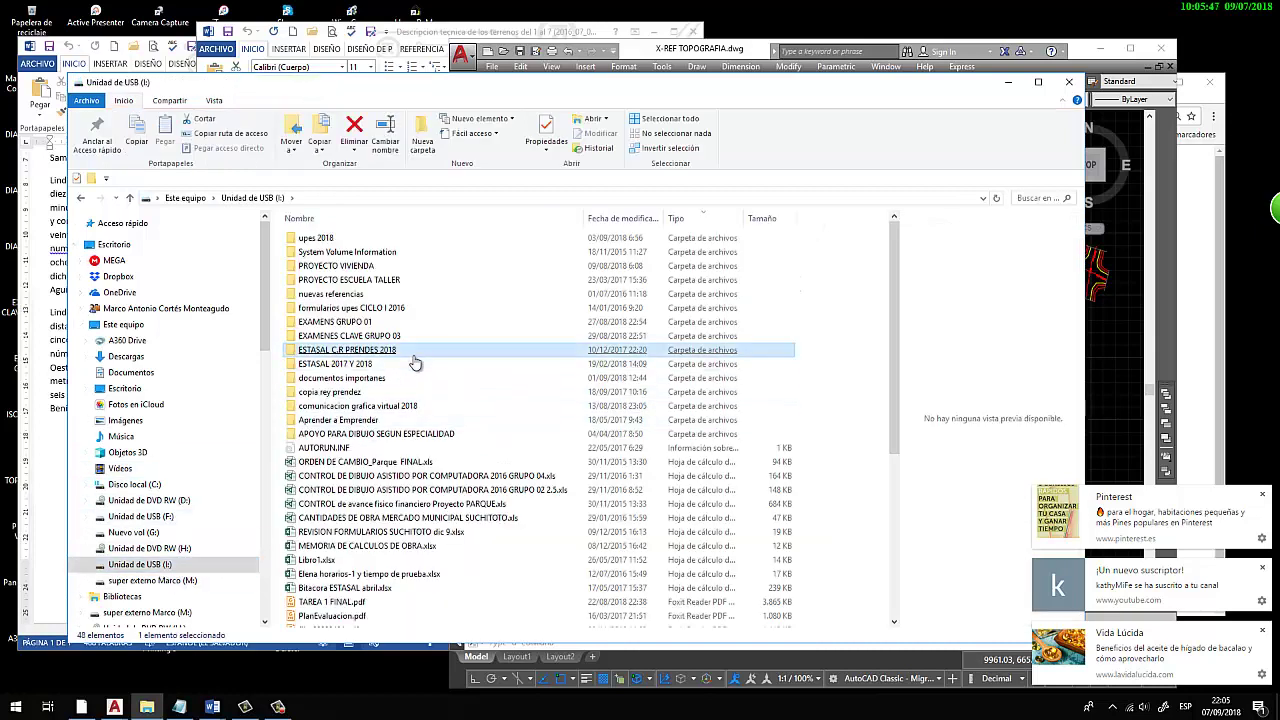
left_click(413, 421)
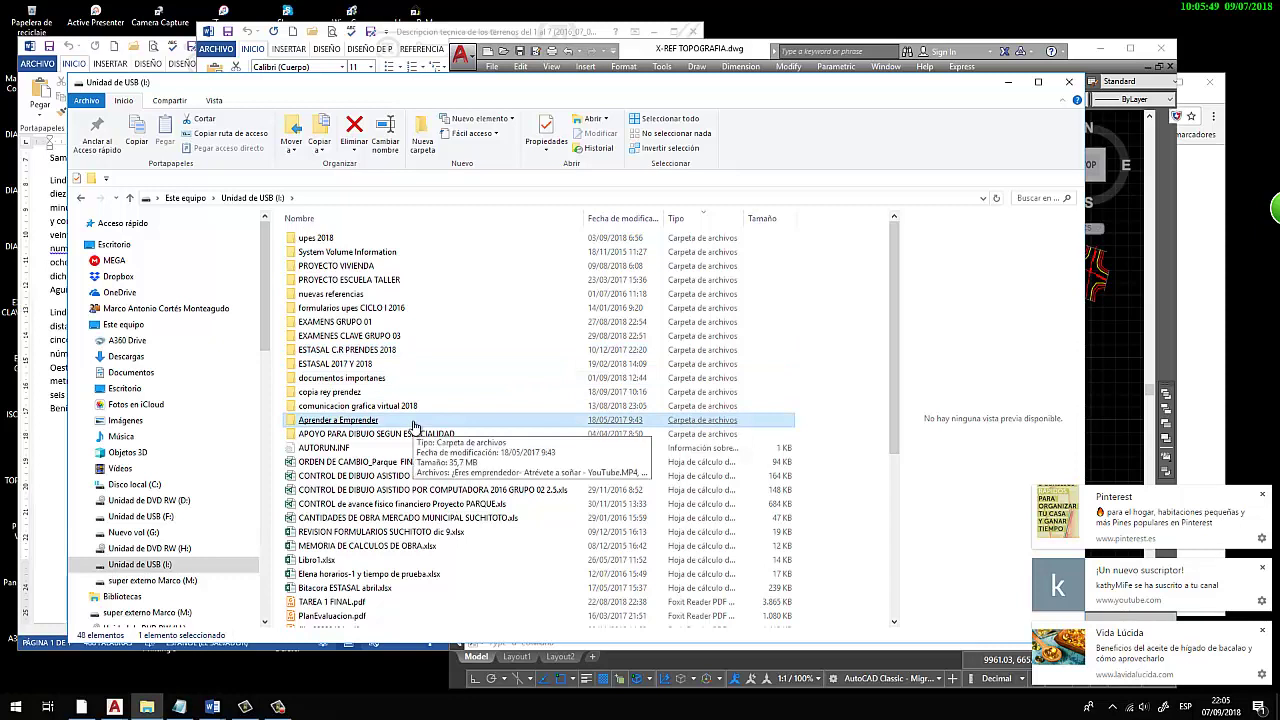
left_click(421, 435)
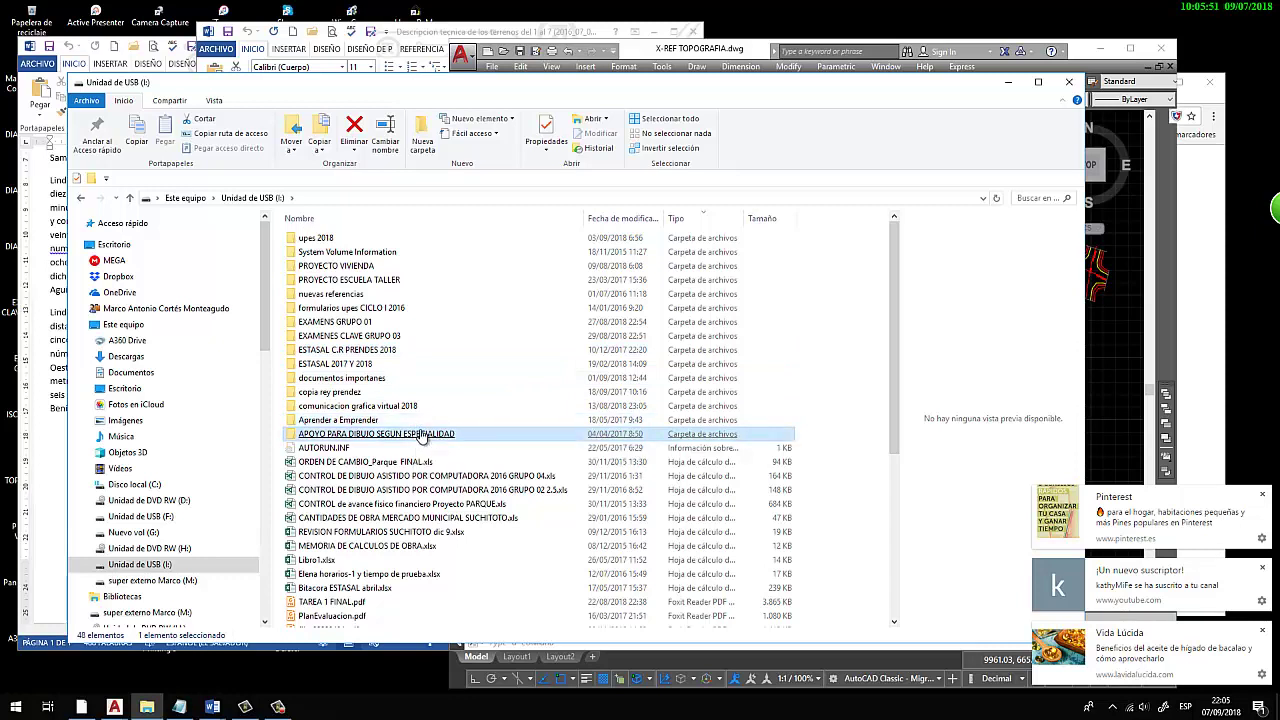
left_click(163, 567)
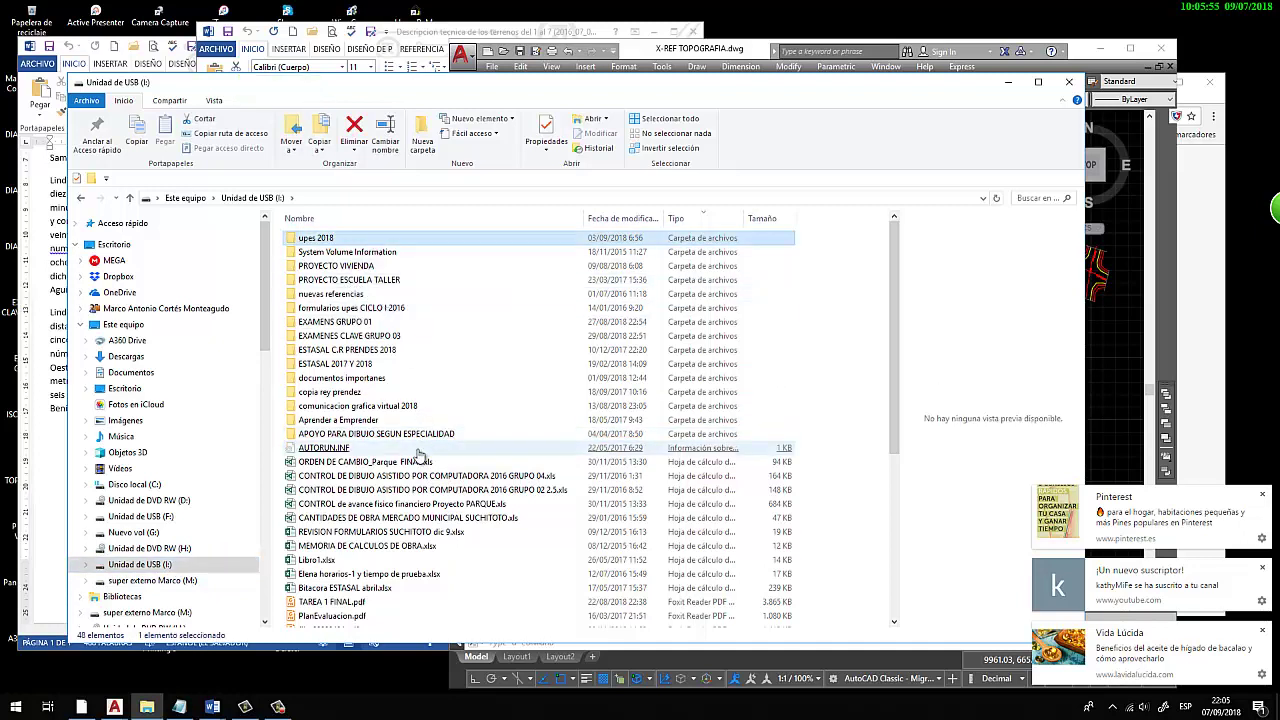
left_click(390, 476)
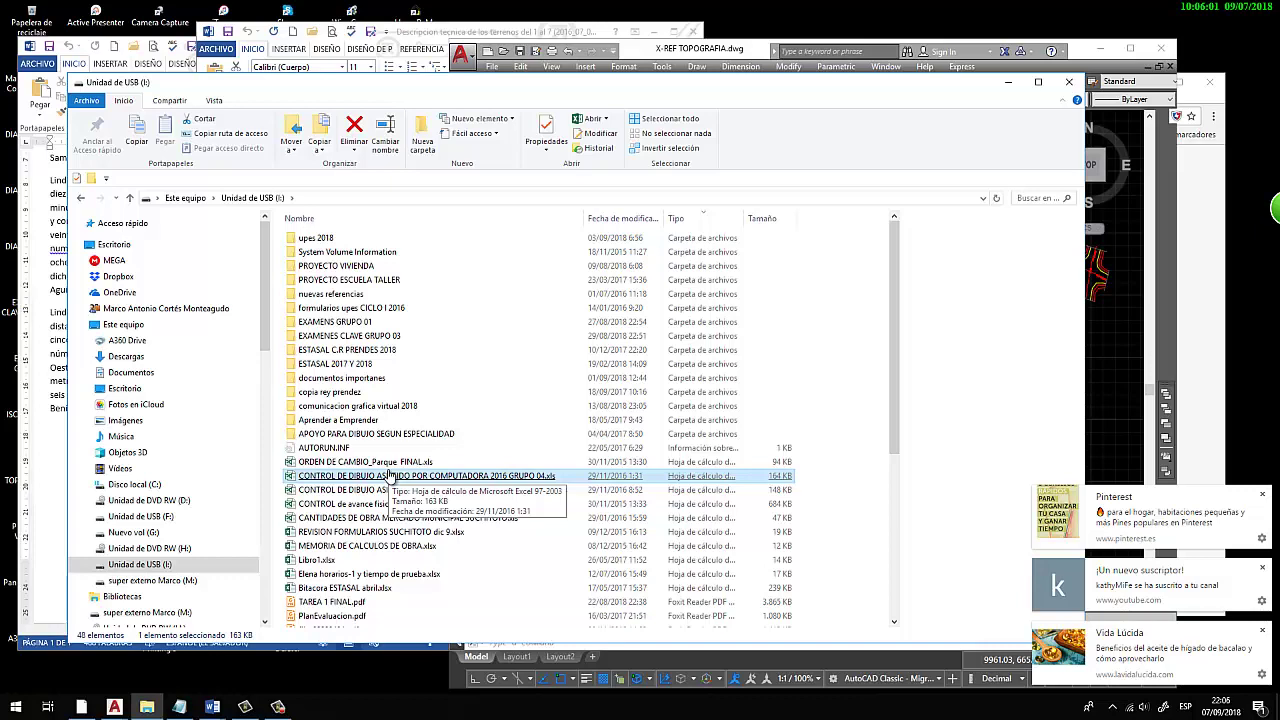
Go through ESTASAL C.R PRENDES 2018 and the CICLO II course folders to PROYECTOS UPES CICLO II
left_click(366, 350)
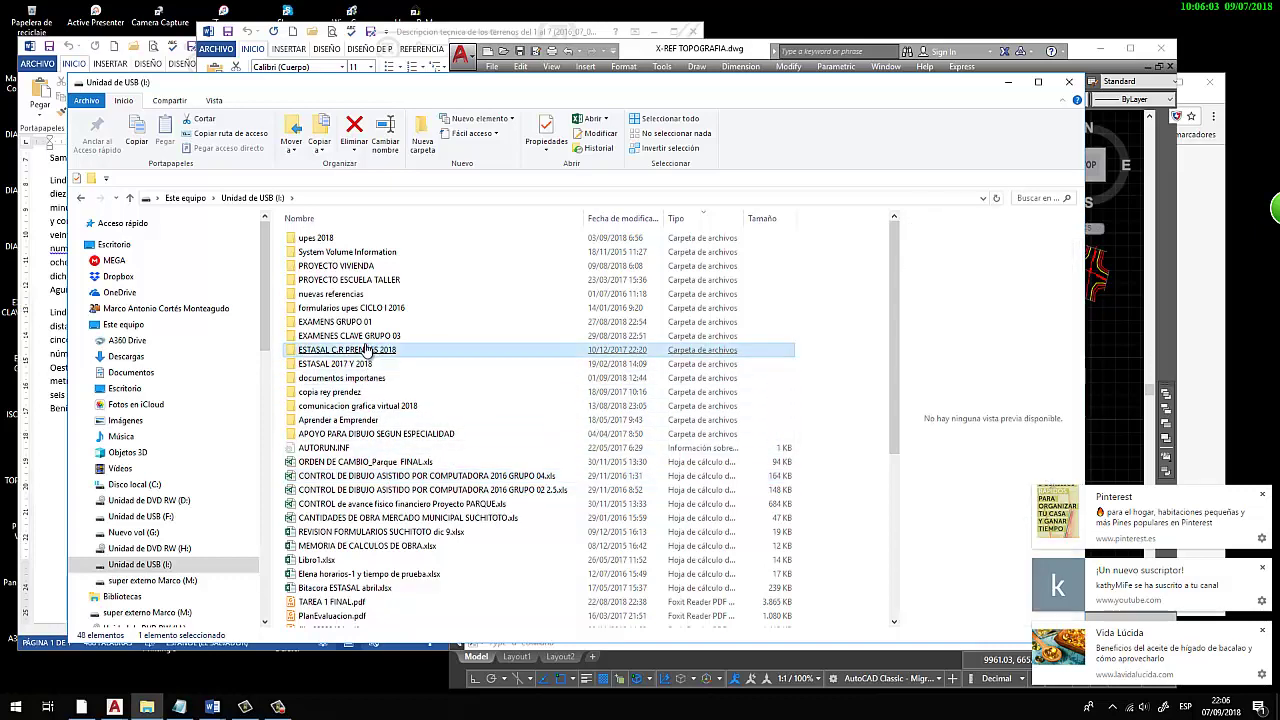
double_click(380, 406)
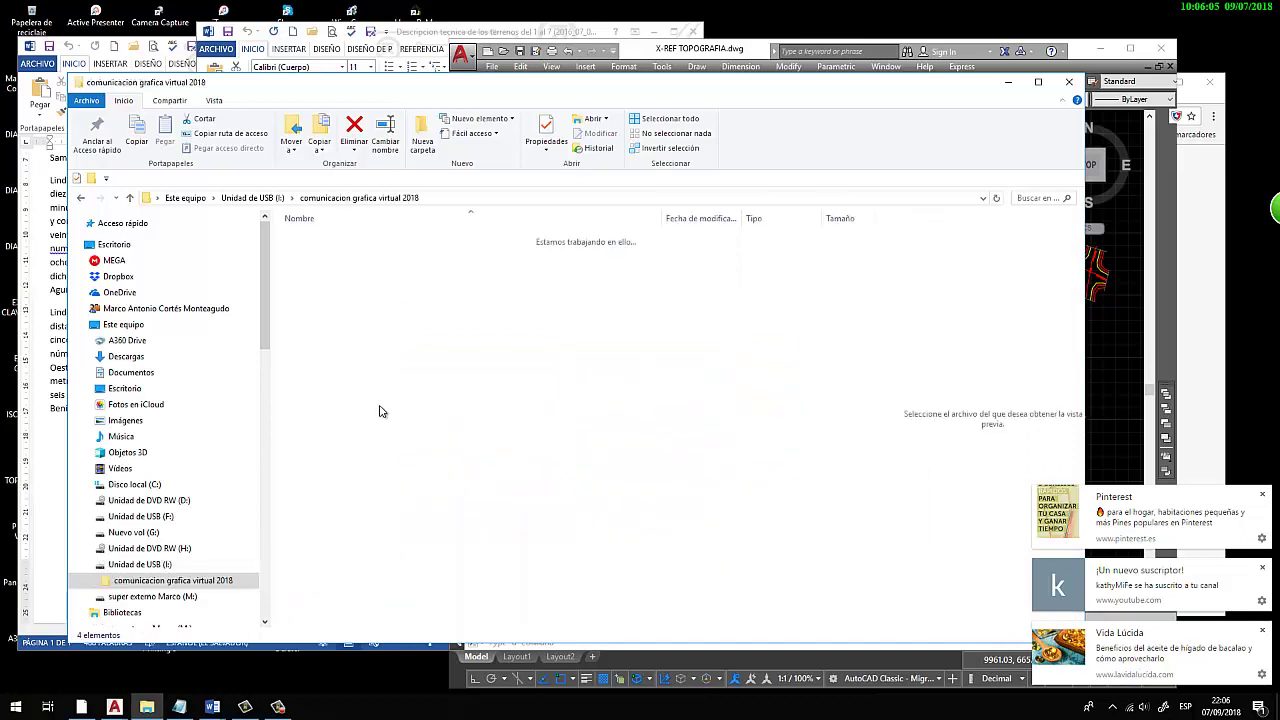
left_click(427, 251)
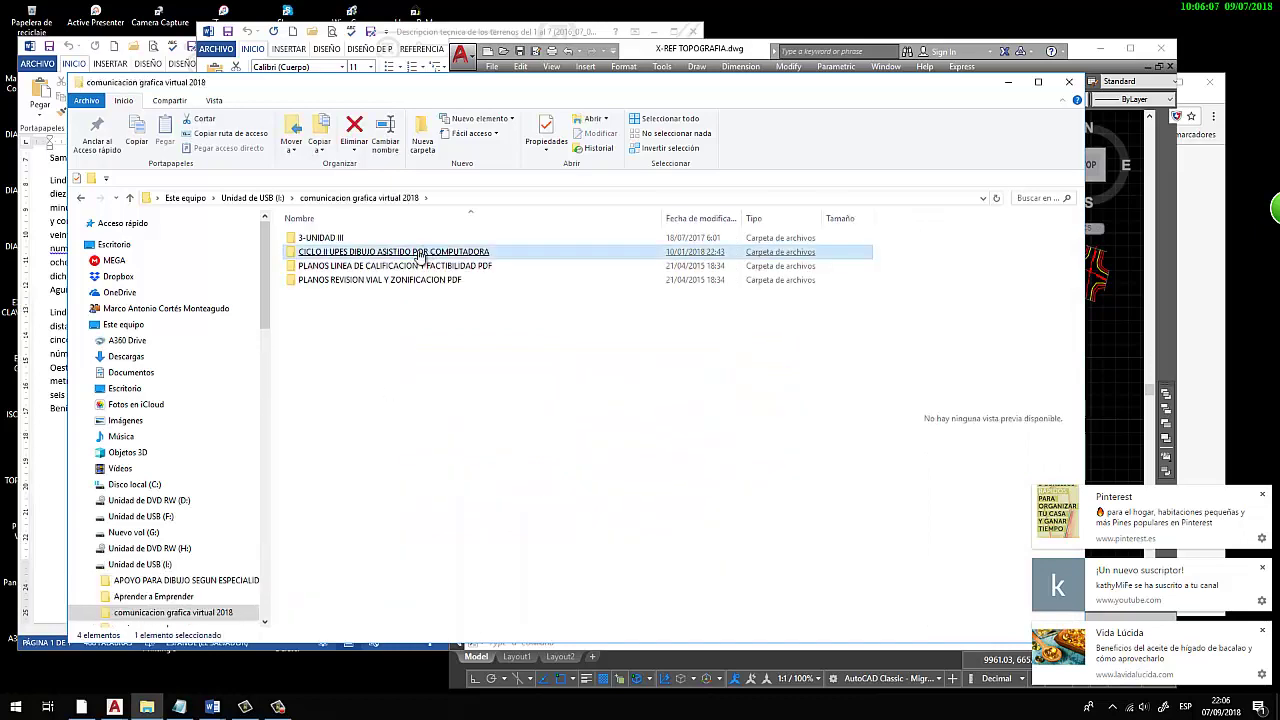
double_click(420, 254)
left_click(393, 240)
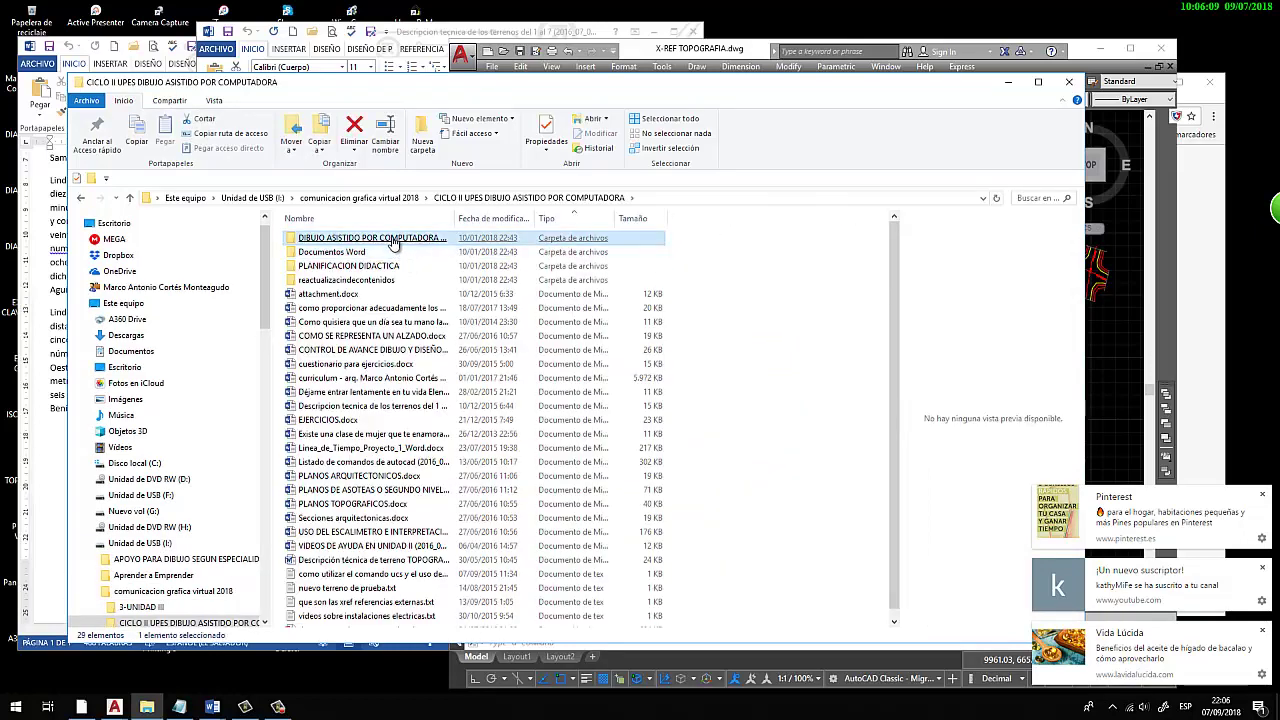
double_click(393, 242)
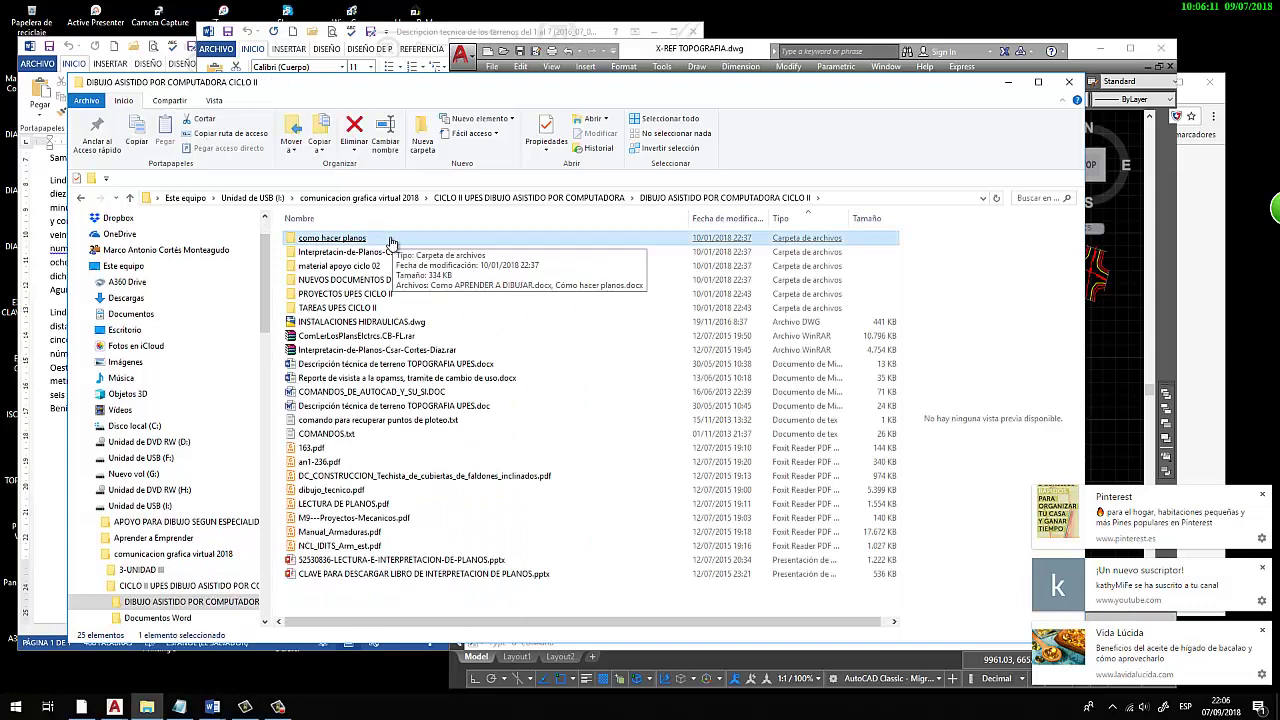
left_click(368, 287)
left_click(368, 292)
left_click(368, 293)
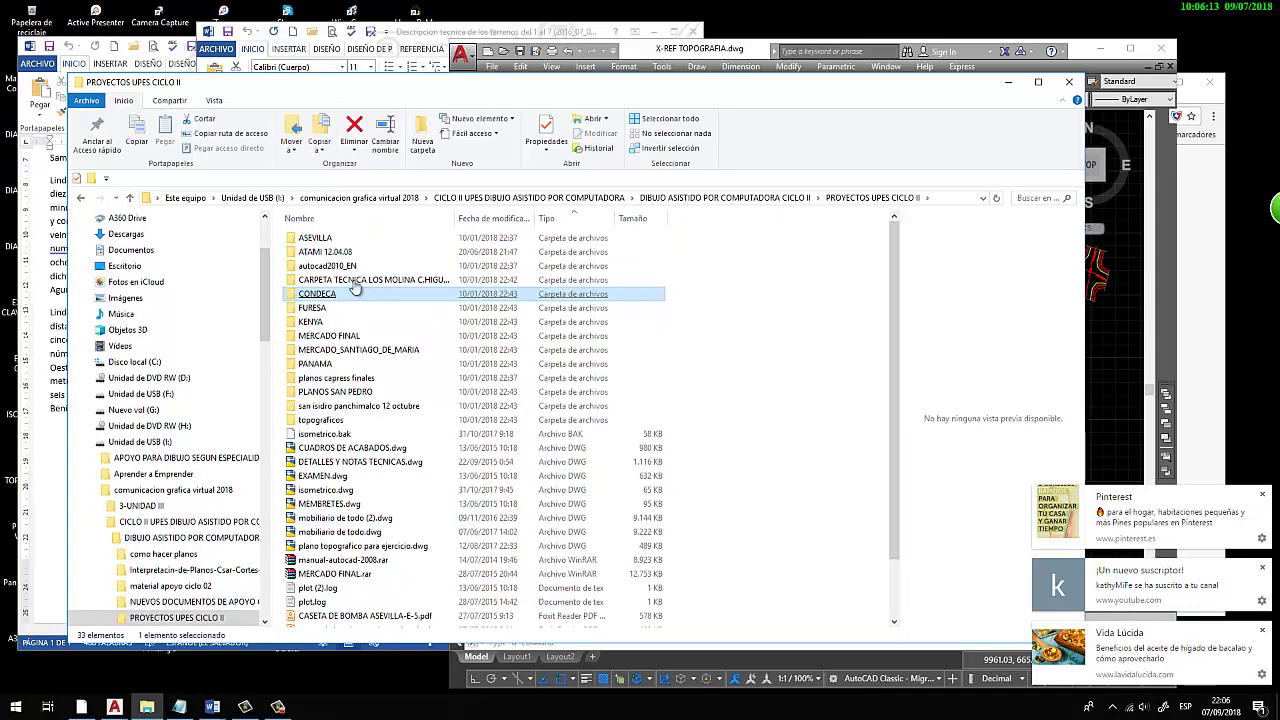
left_click(320, 238)
left_click(330, 265)
double_click(340, 281)
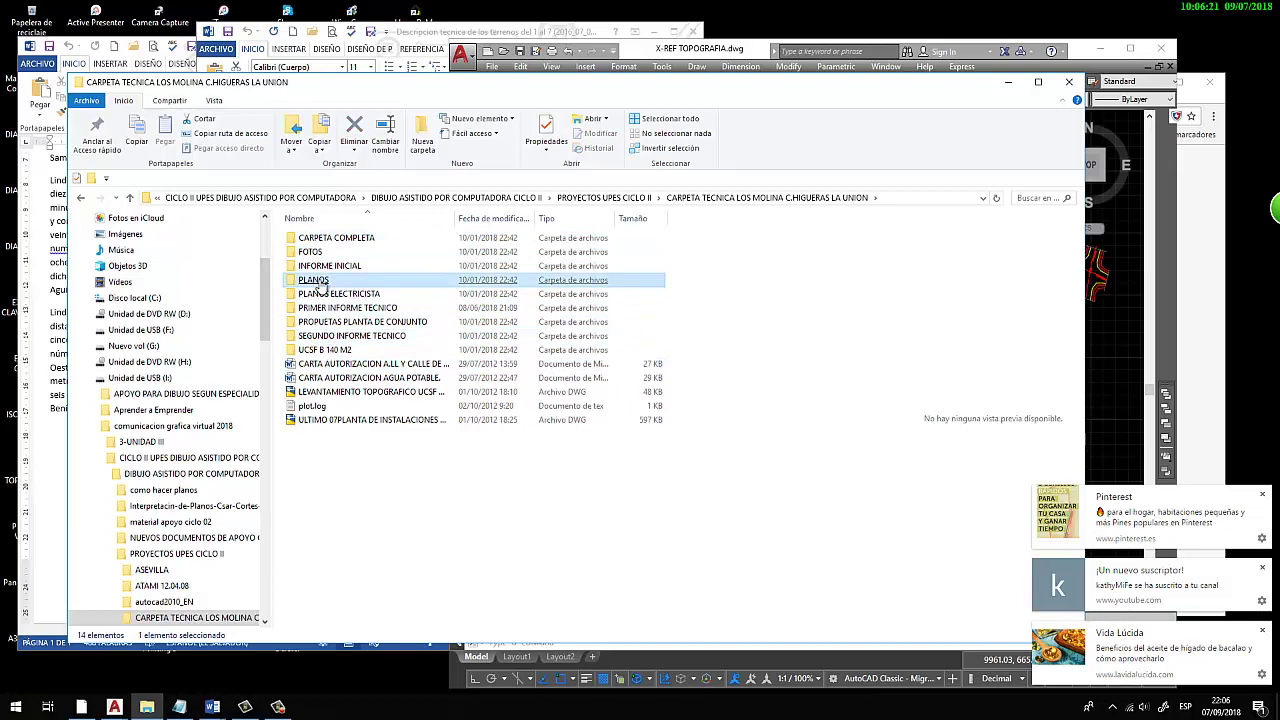
left_click(322, 283)
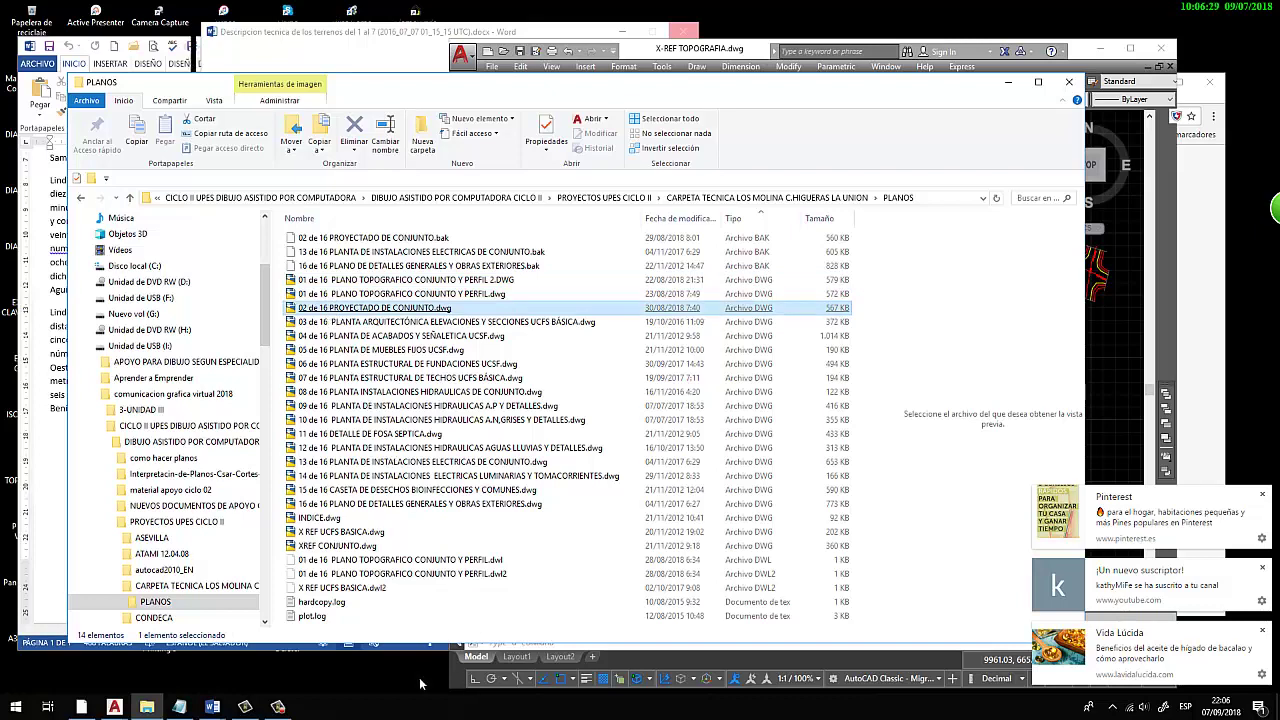
left_click(1102, 339)
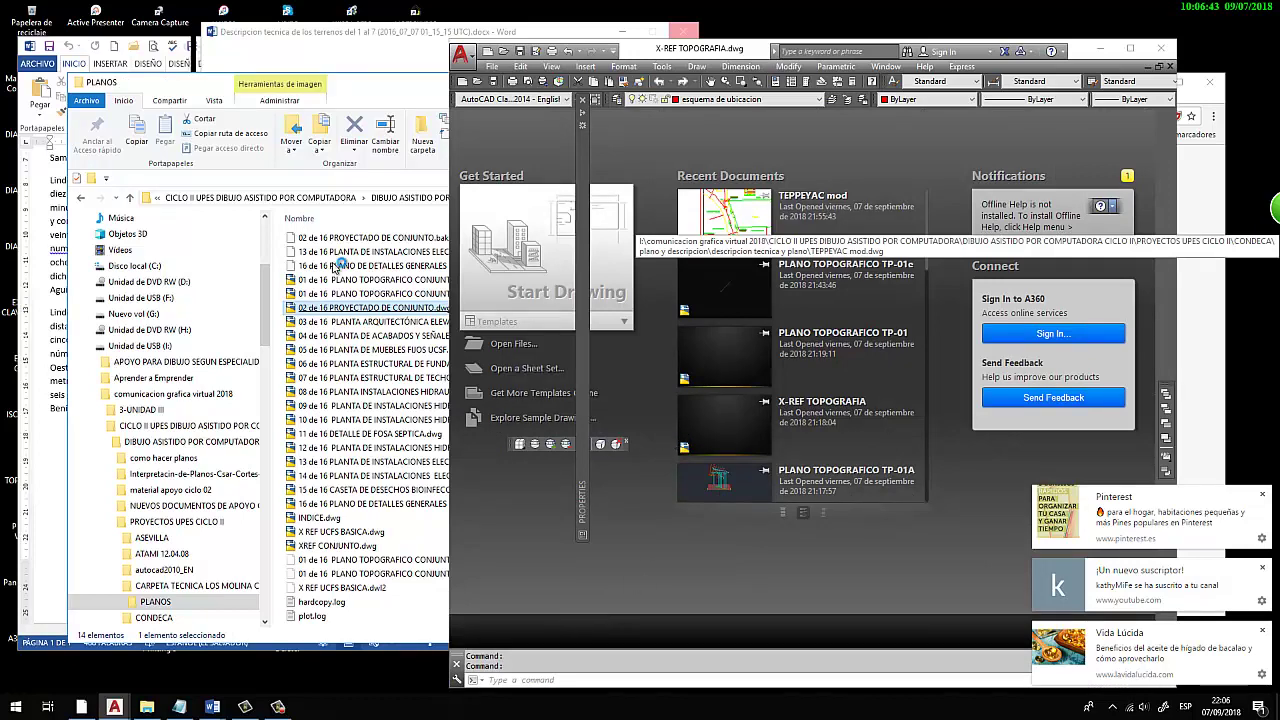
mouse_move(179, 707)
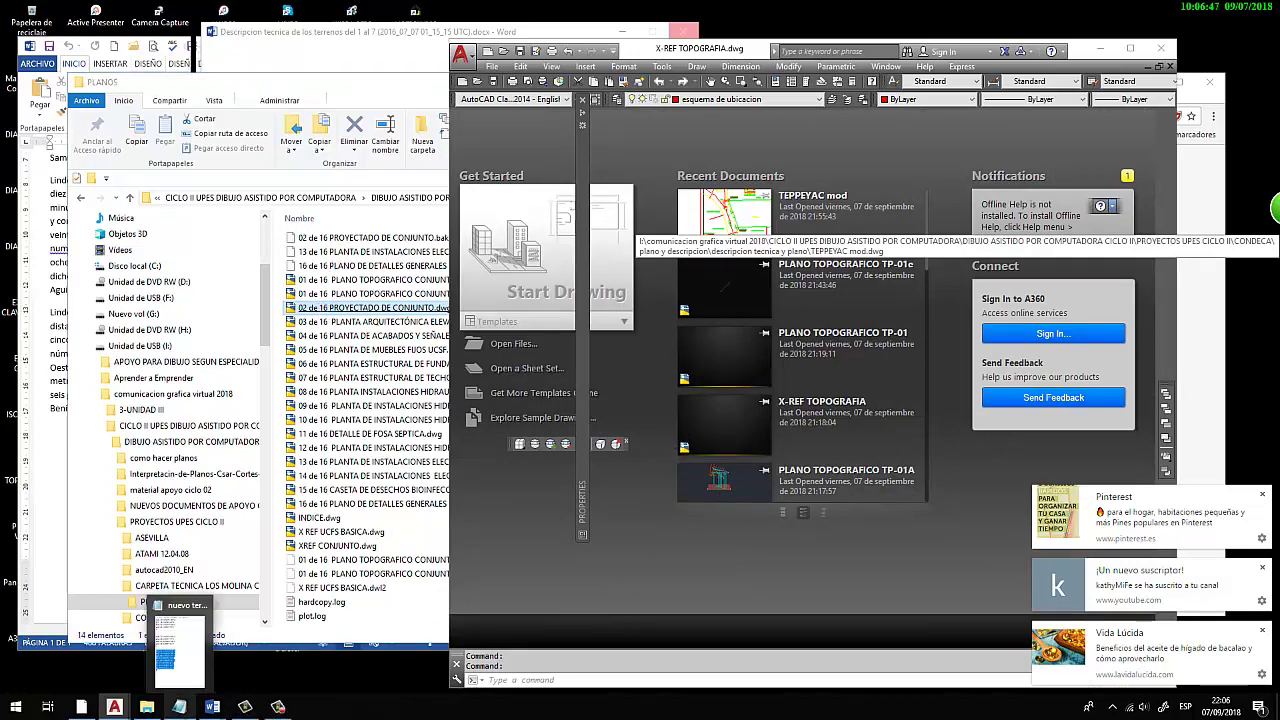
Select the last distance/bearing block in Notepad and save the notes as 'terreno modificado'
left_click(178, 705)
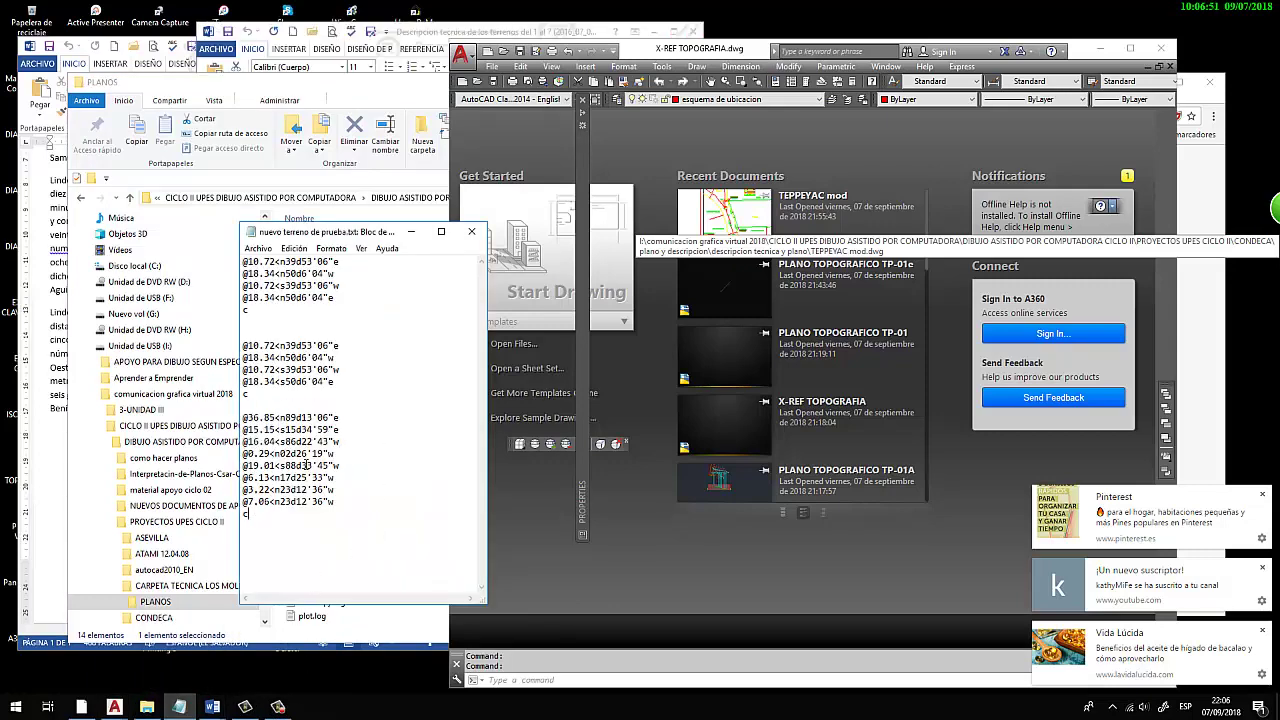
left_click_drag(254, 517, 242, 418)
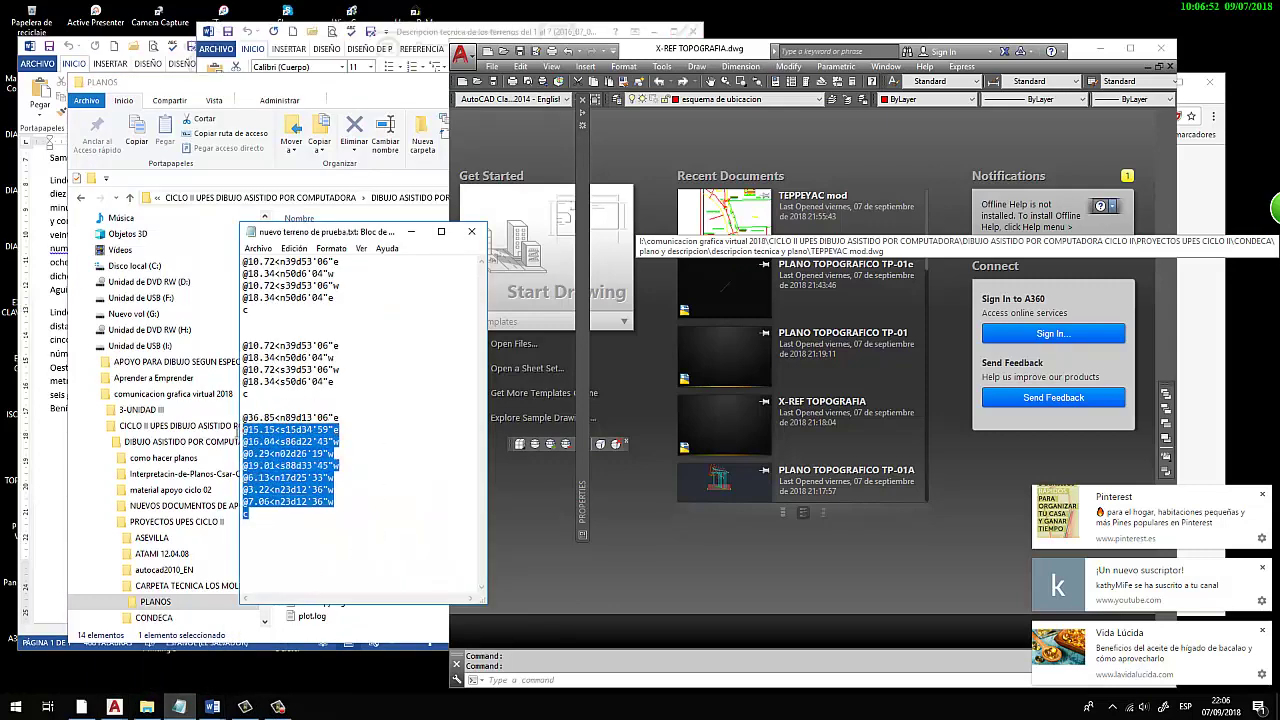
left_click(257, 248)
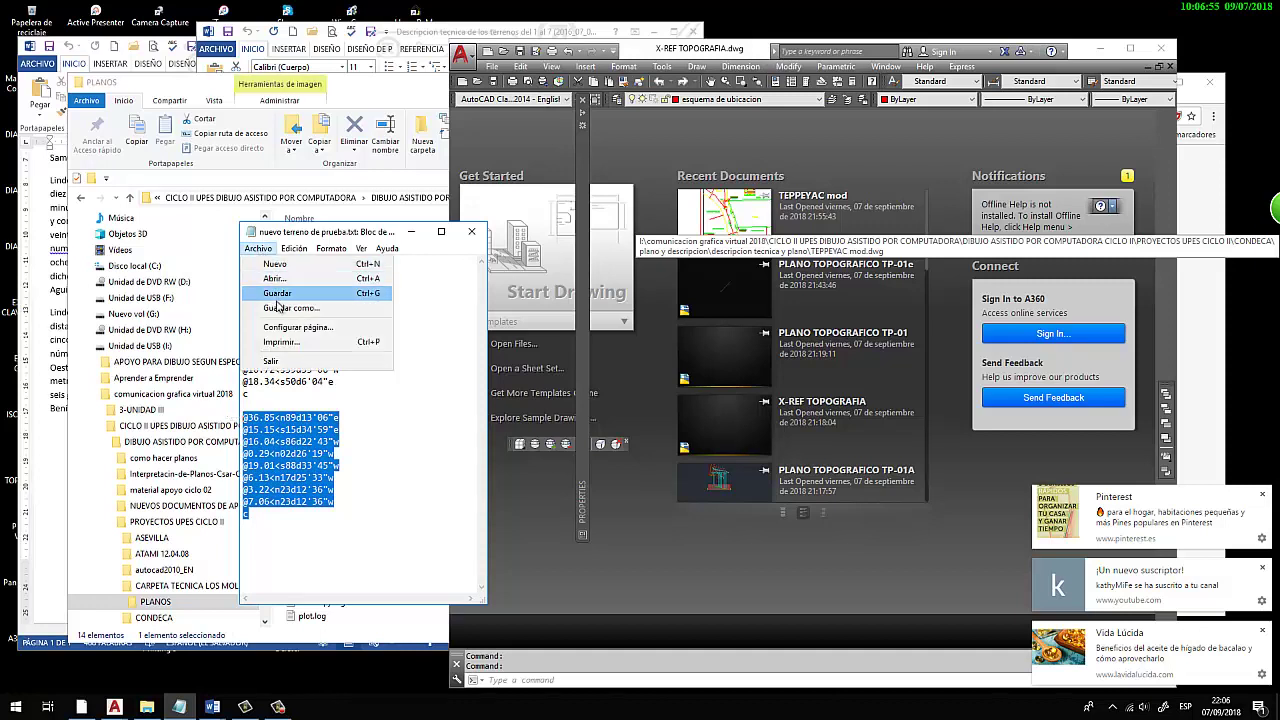
left_click(391, 471)
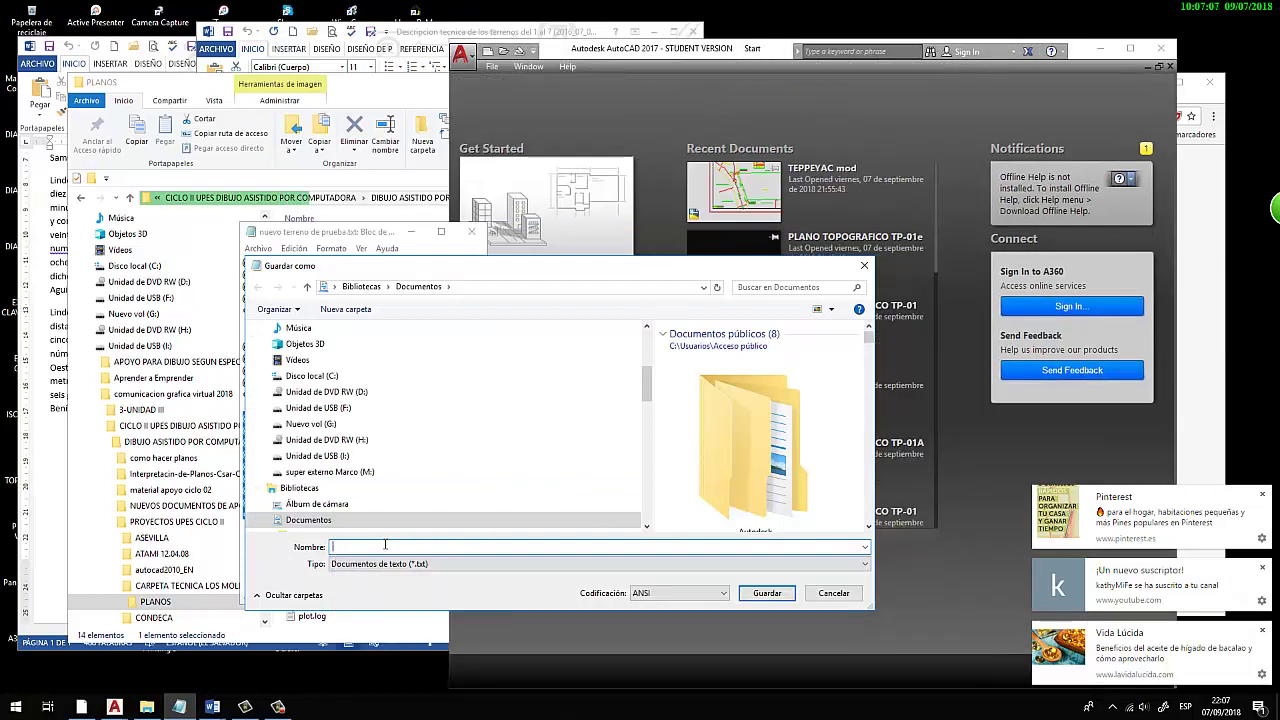
type("terreno m")
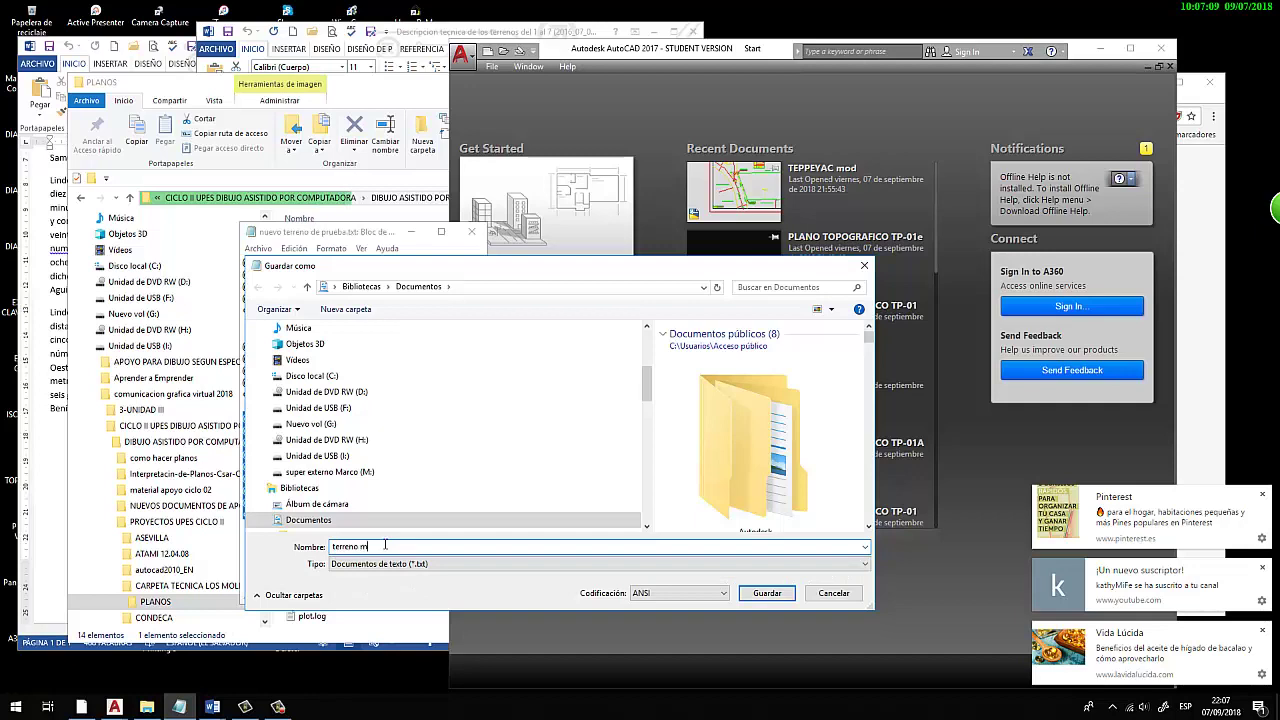
type("odificado")
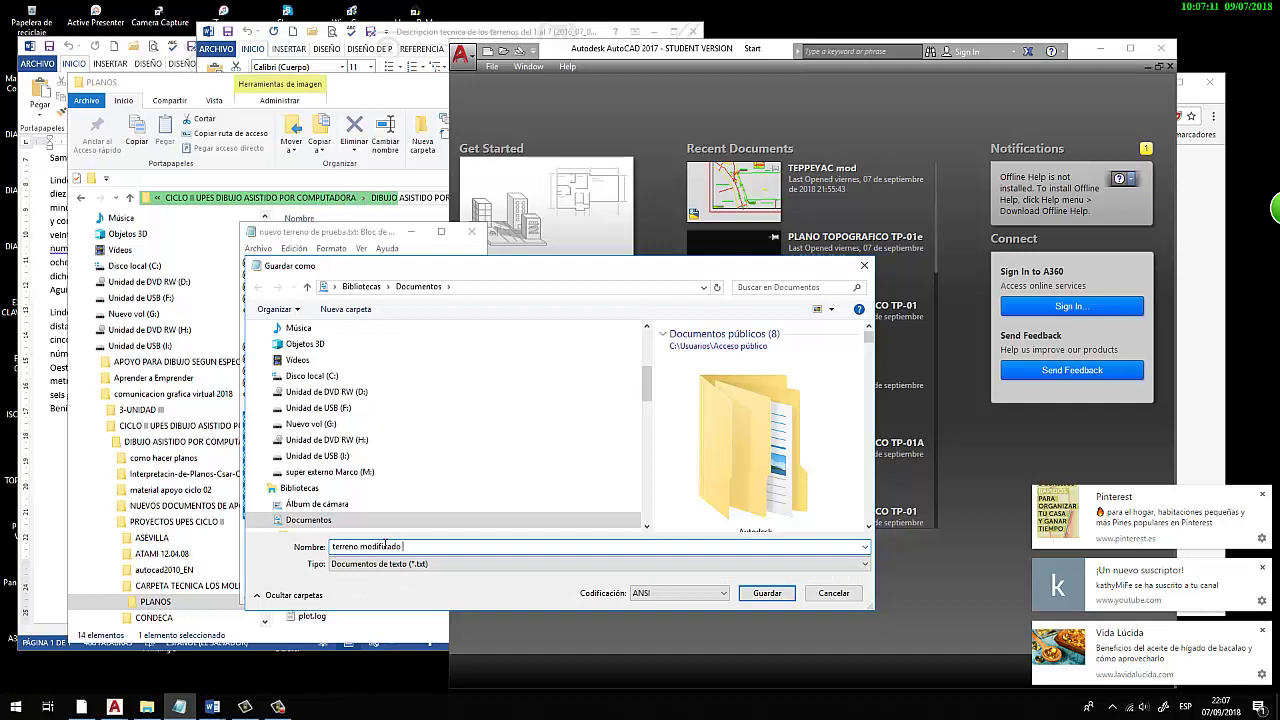
type(" 2")
key("Return")
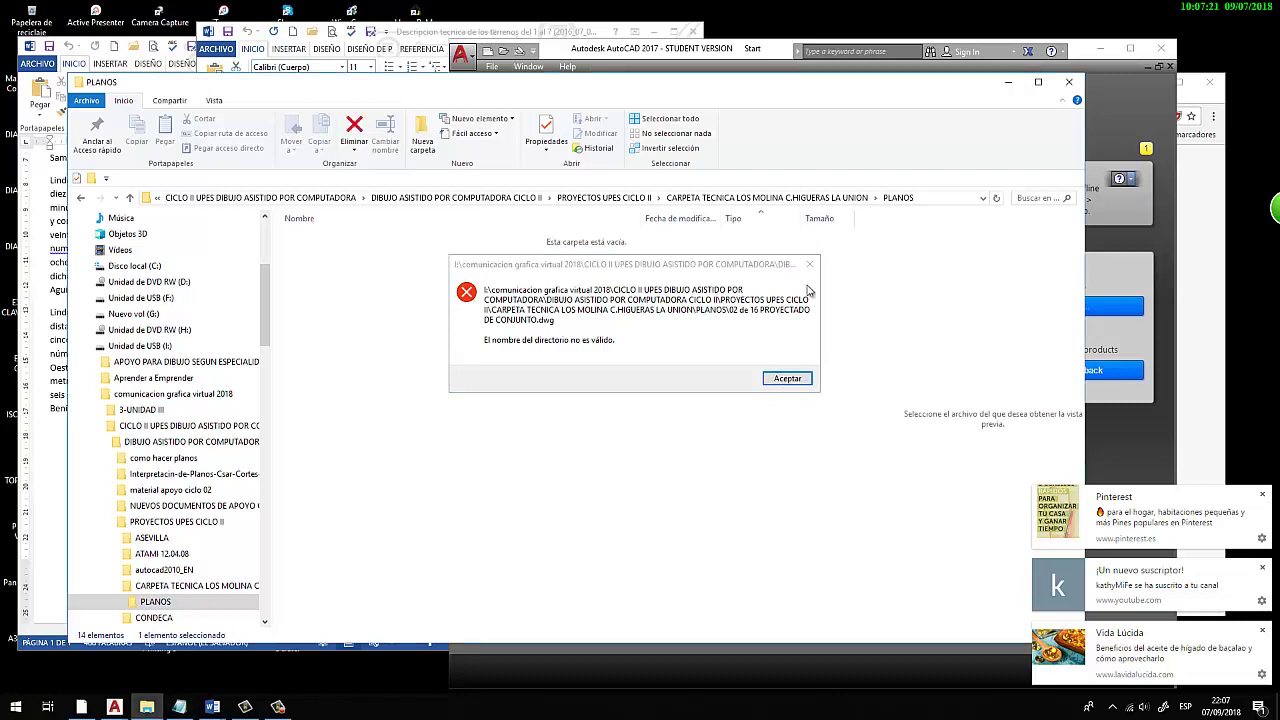
Dismiss the directory error, try drives H: and I:, and decline formatting drive I:
left_click(786, 380)
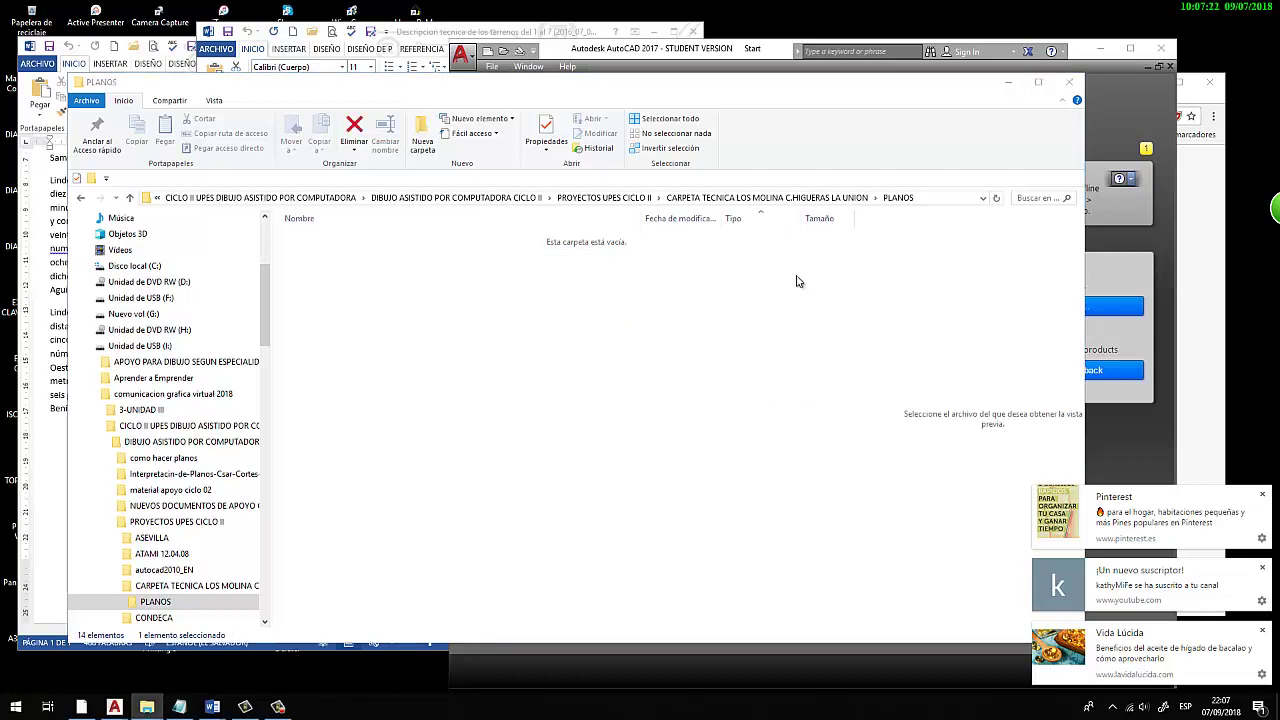
left_click(188, 332)
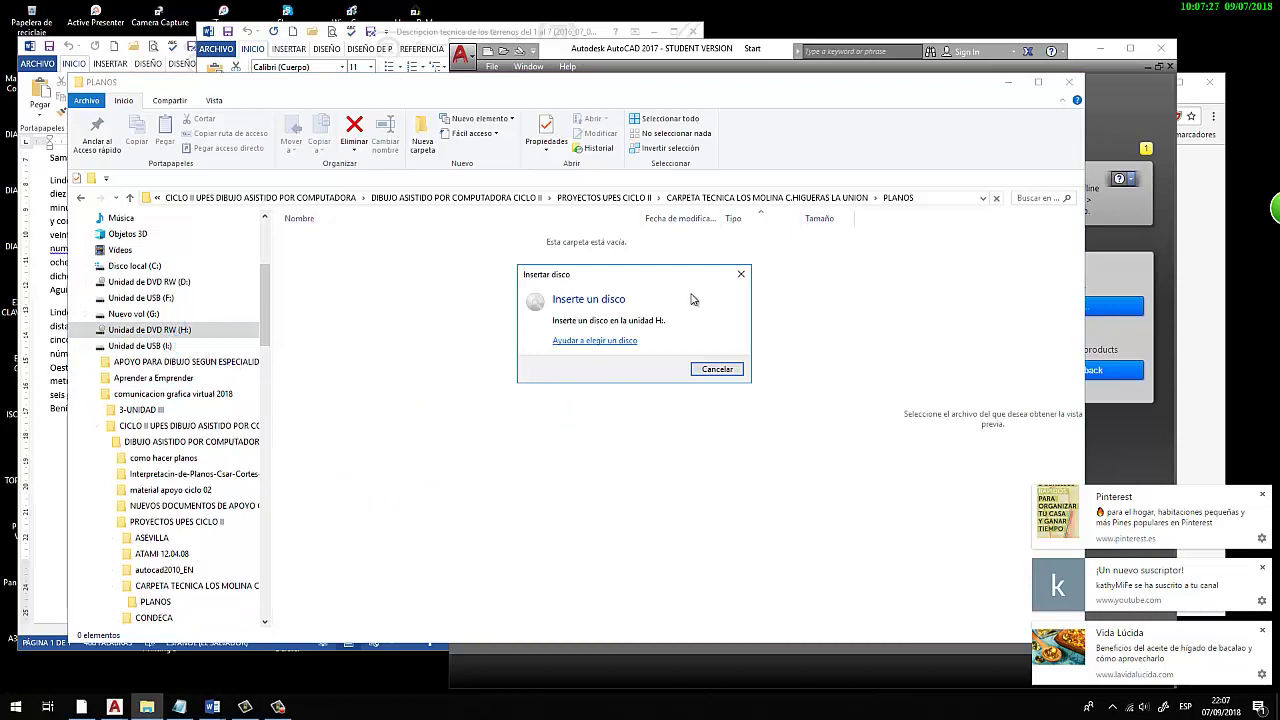
left_click(741, 274)
left_click(152, 345)
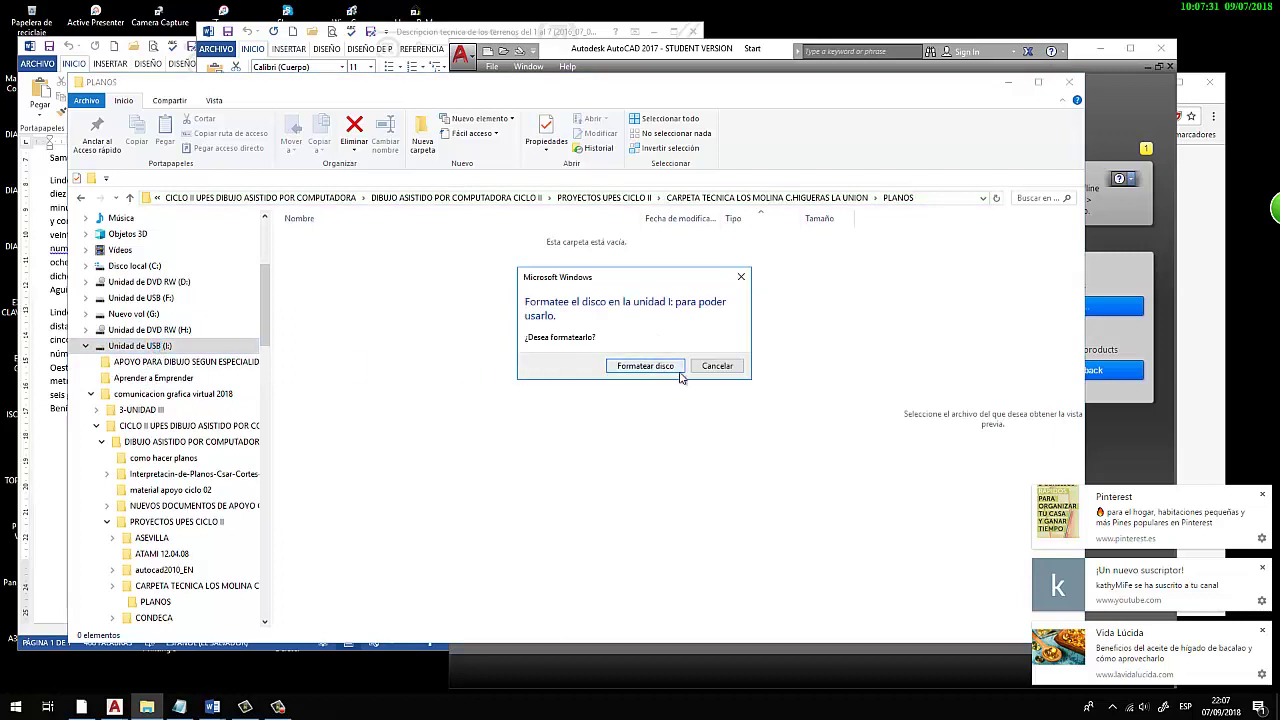
left_click(715, 368)
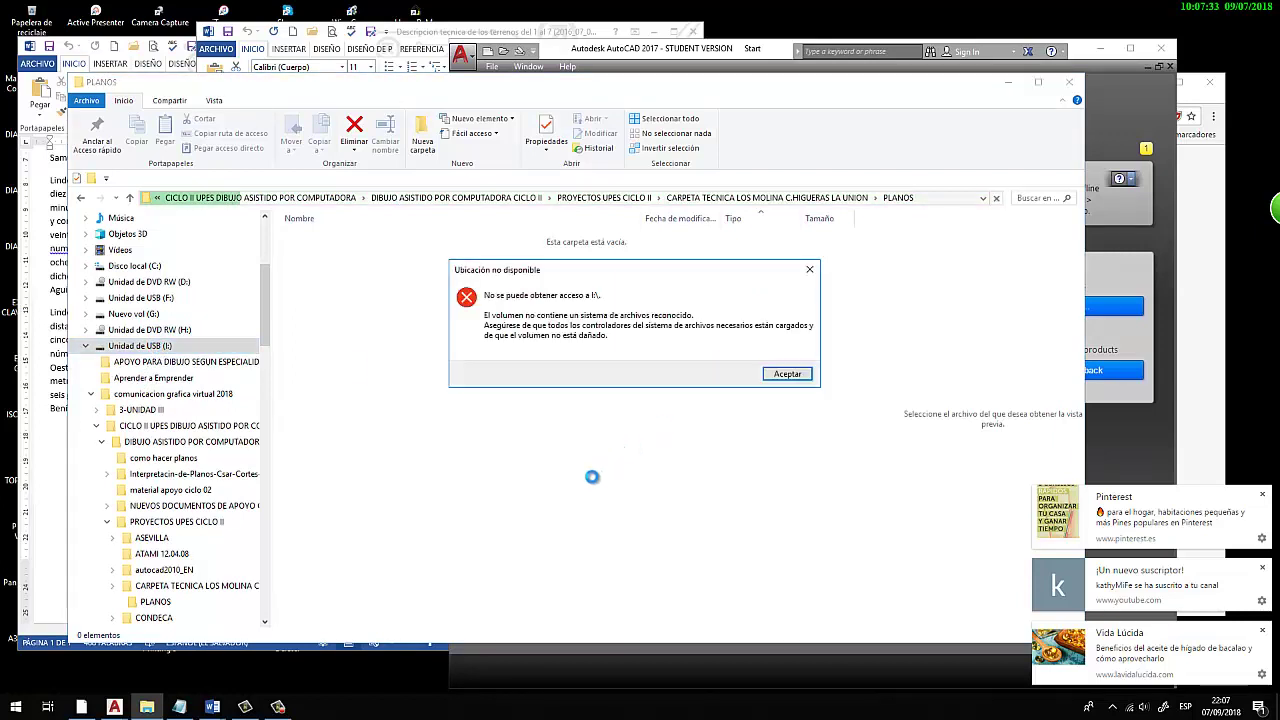
left_click(787, 374)
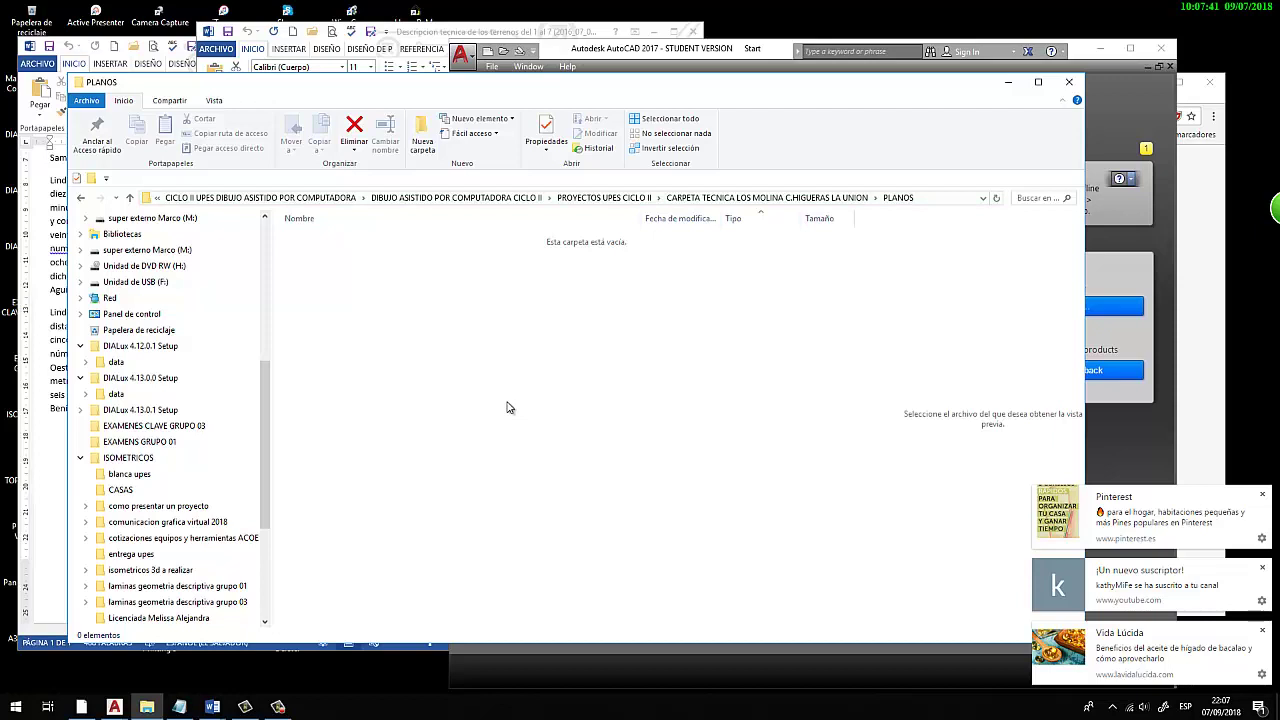
scroll(258, 393, "up", 7)
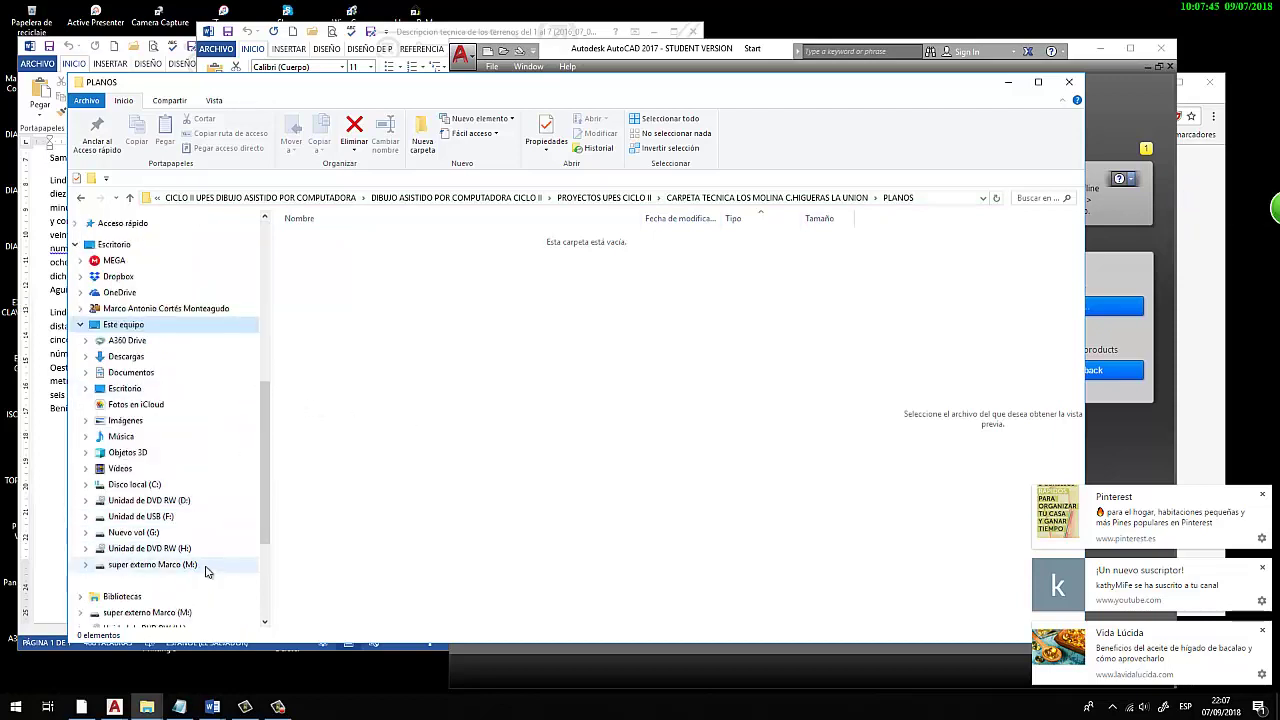
scroll(210, 568, "down", 10)
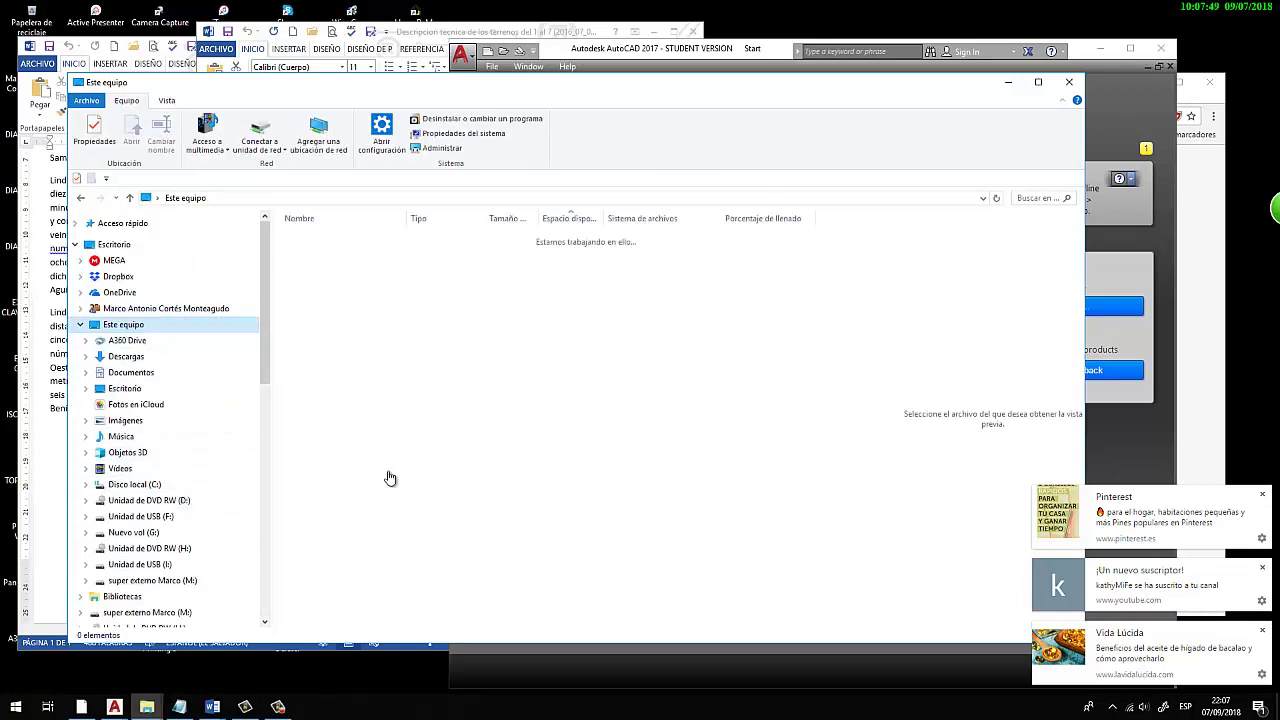
Select drives I: and C: in Este equipo and refresh the drive list
left_click(390, 478)
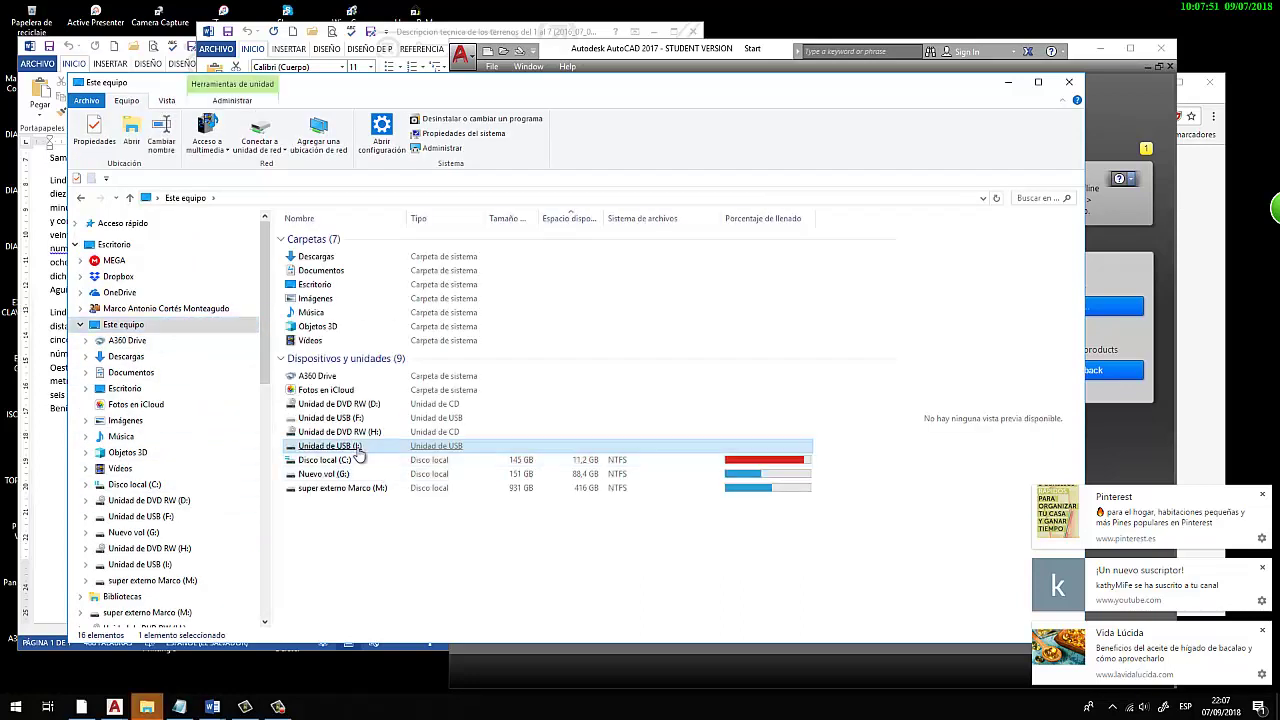
left_click(342, 461)
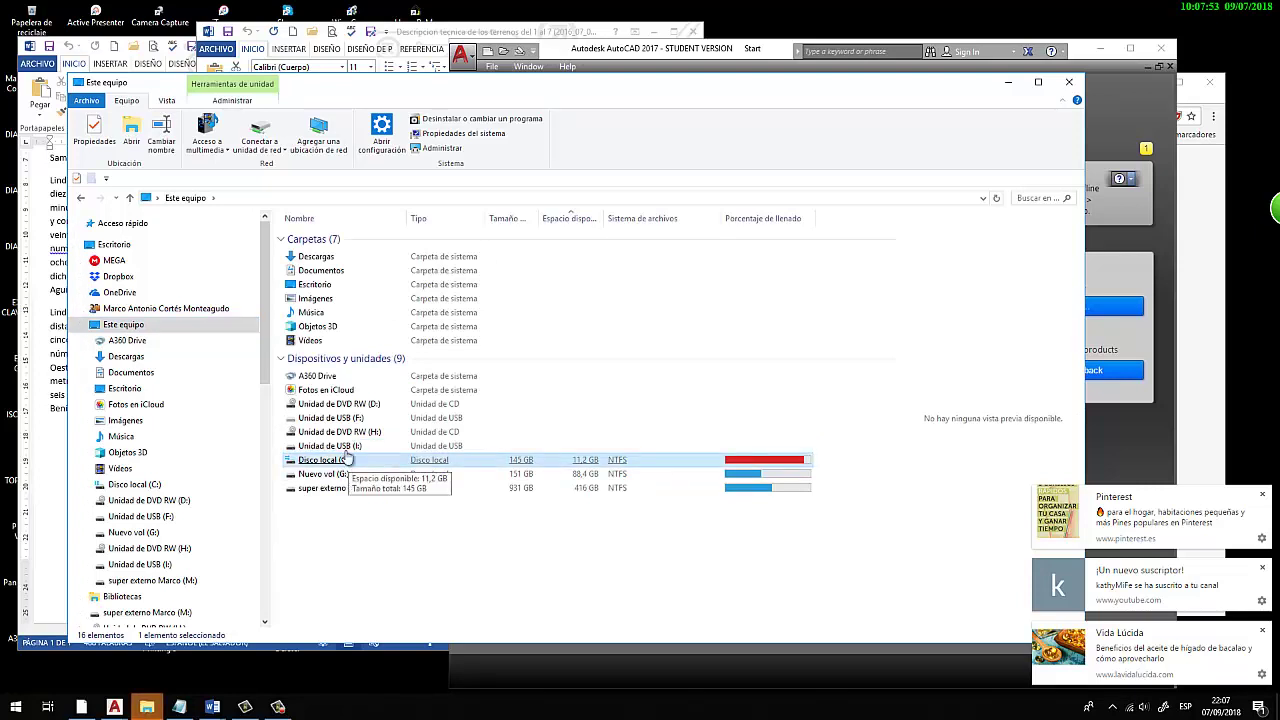
right_click(361, 599)
left_click(252, 512)
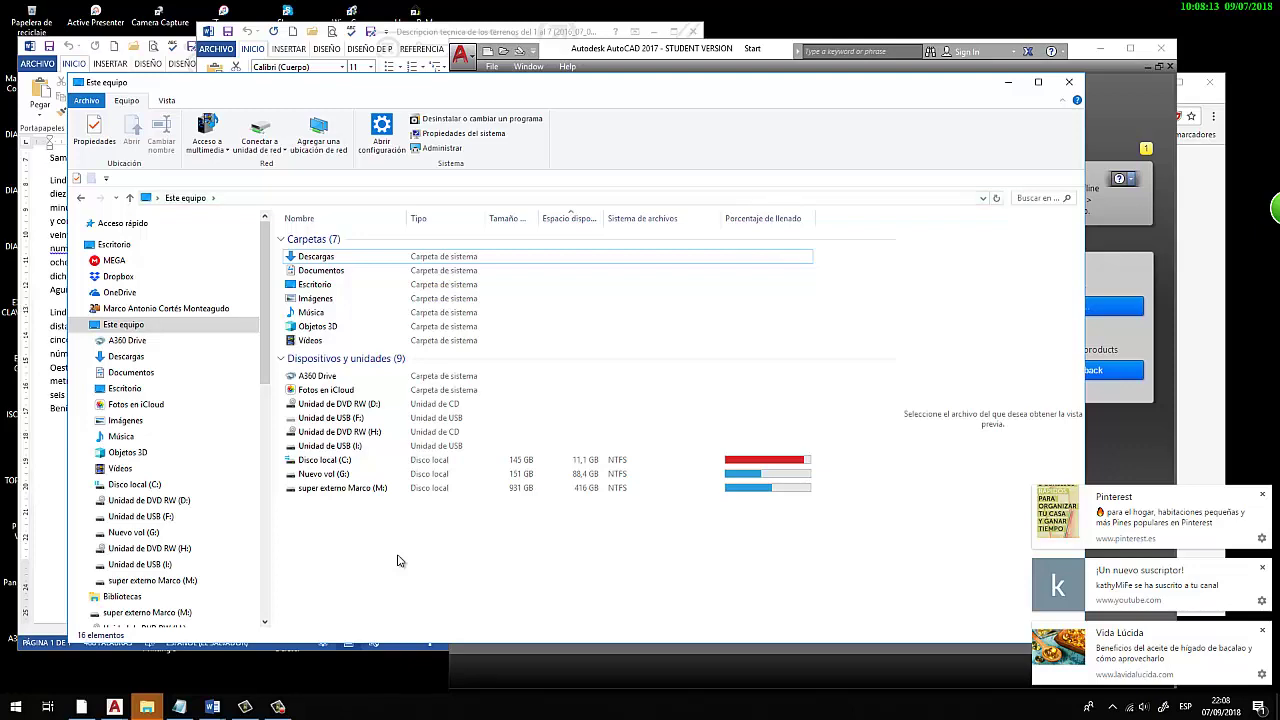
mouse_move(147, 708)
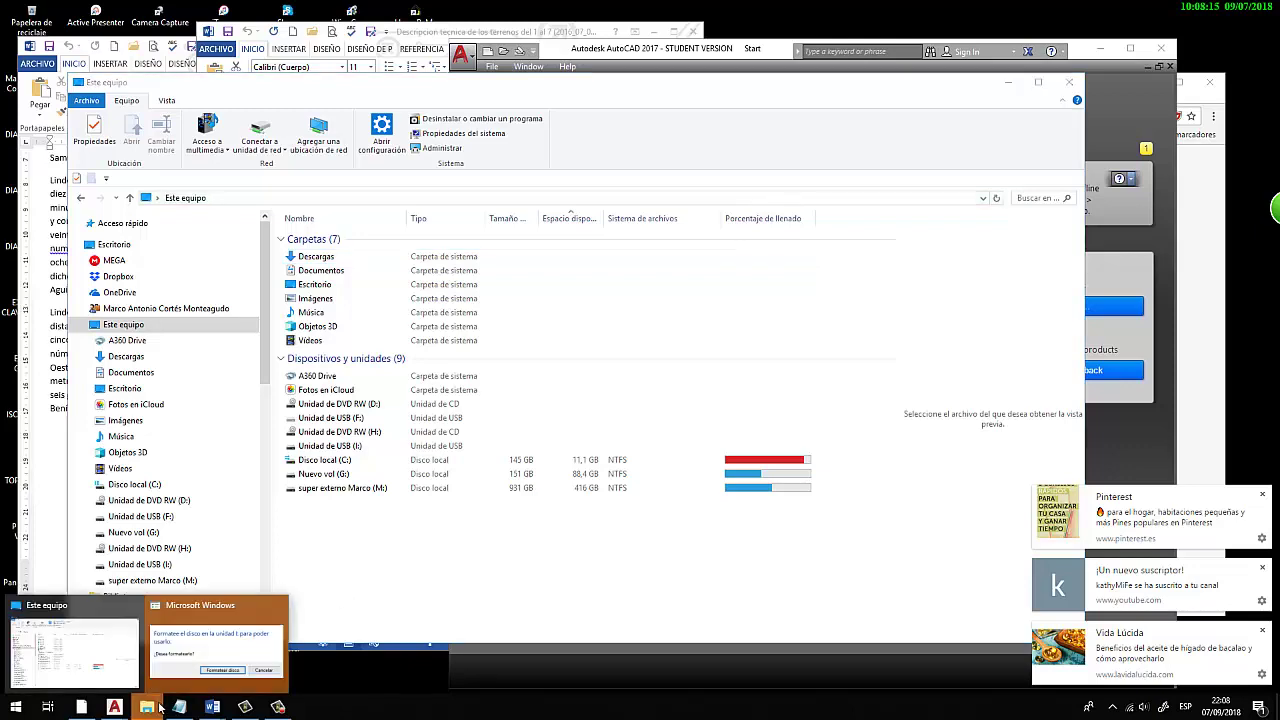
Cancel the pending format prompt for drive I: and refresh the drive list again
left_click(206, 620)
left_click(717, 366)
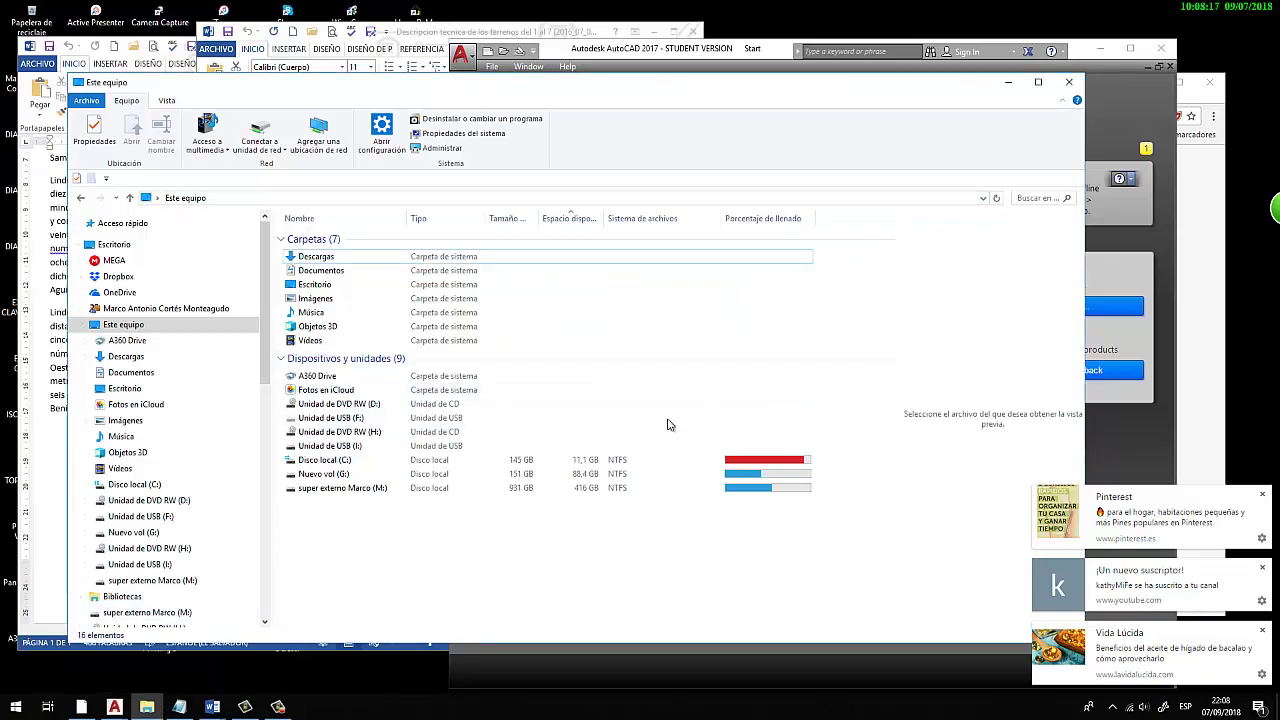
right_click(476, 594)
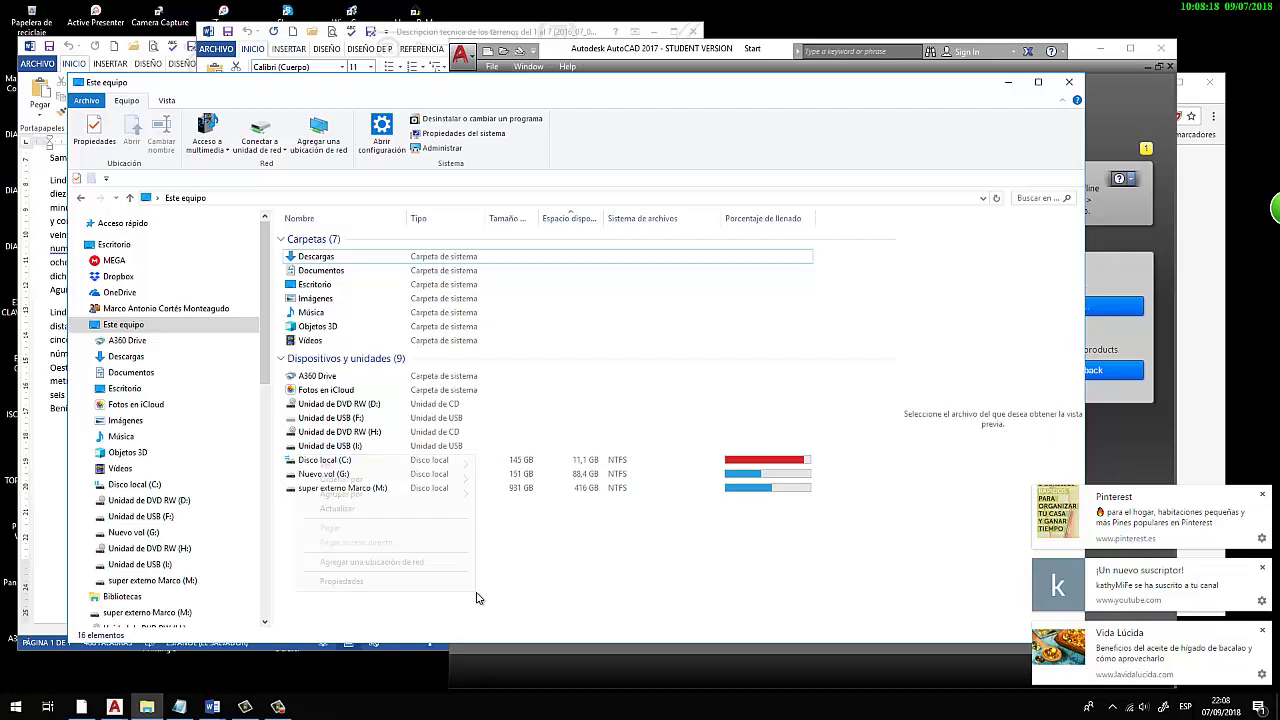
left_click(333, 508)
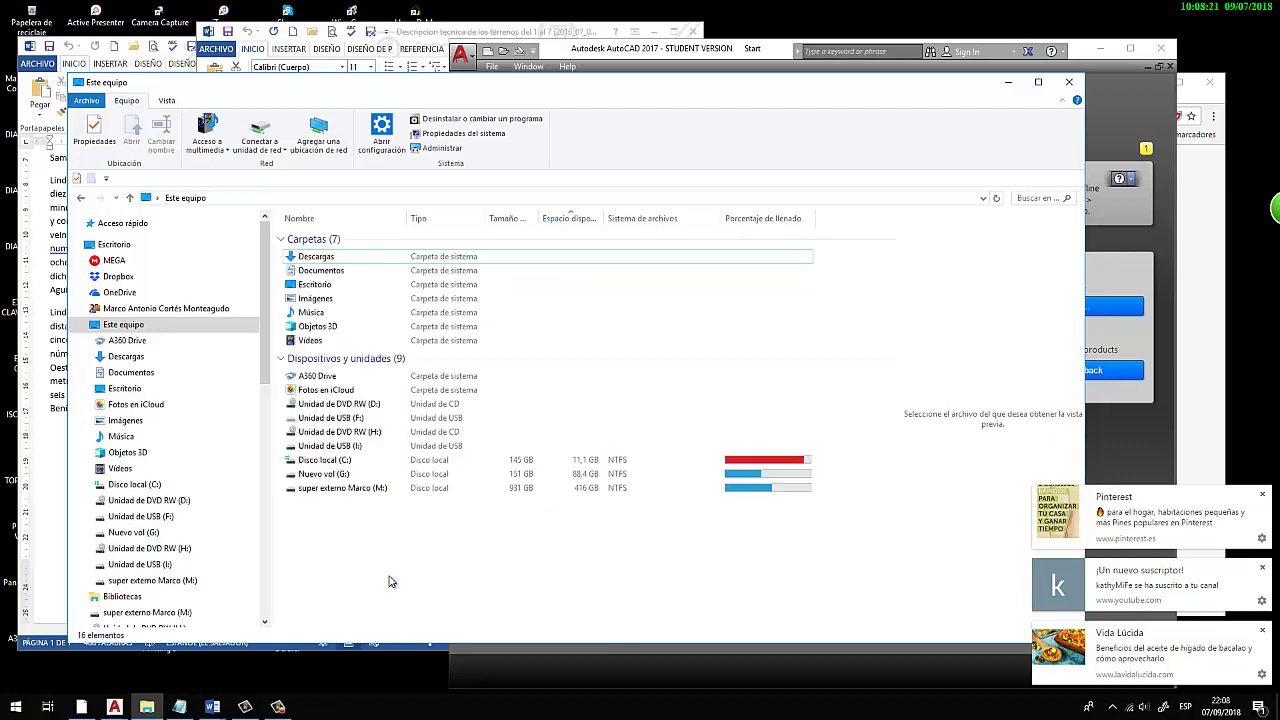